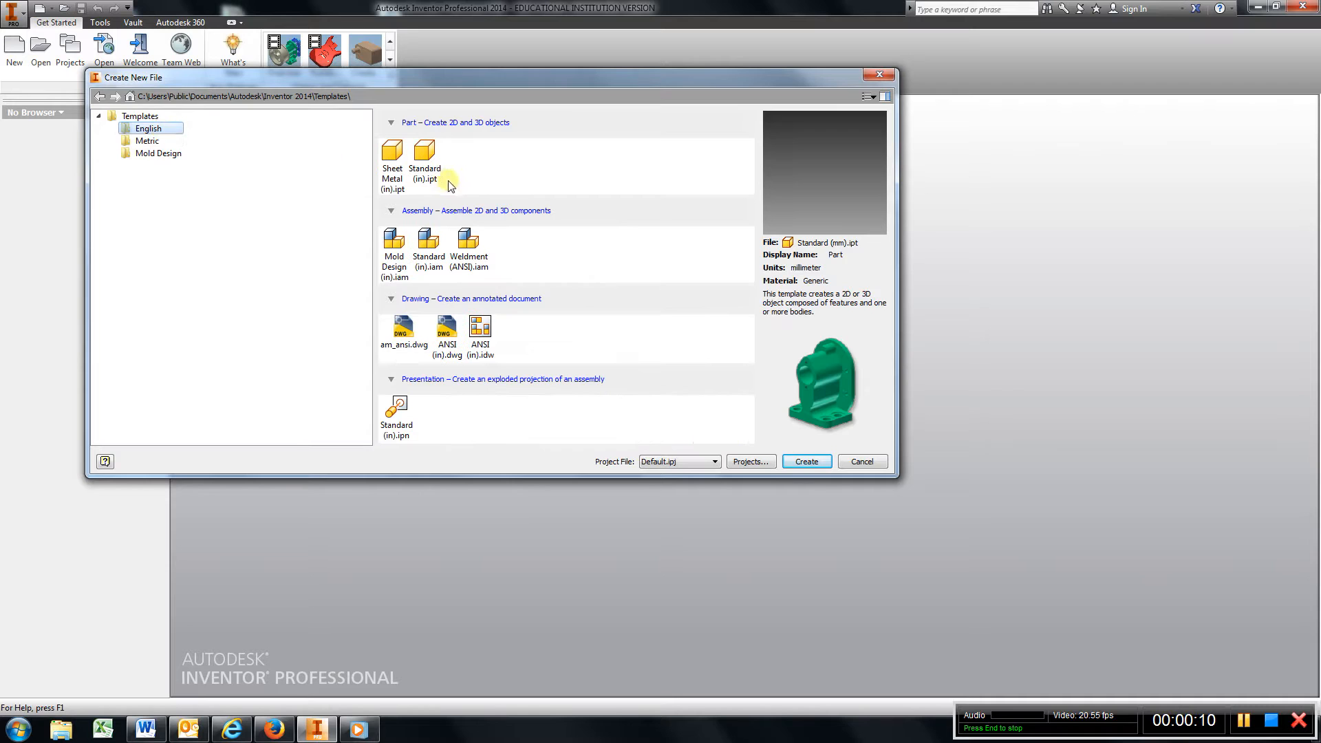
Create a new part from the English Standard (in).ipt template and start a 2D sketch on the XY plane
left_click(424, 155)
left_click(807, 462)
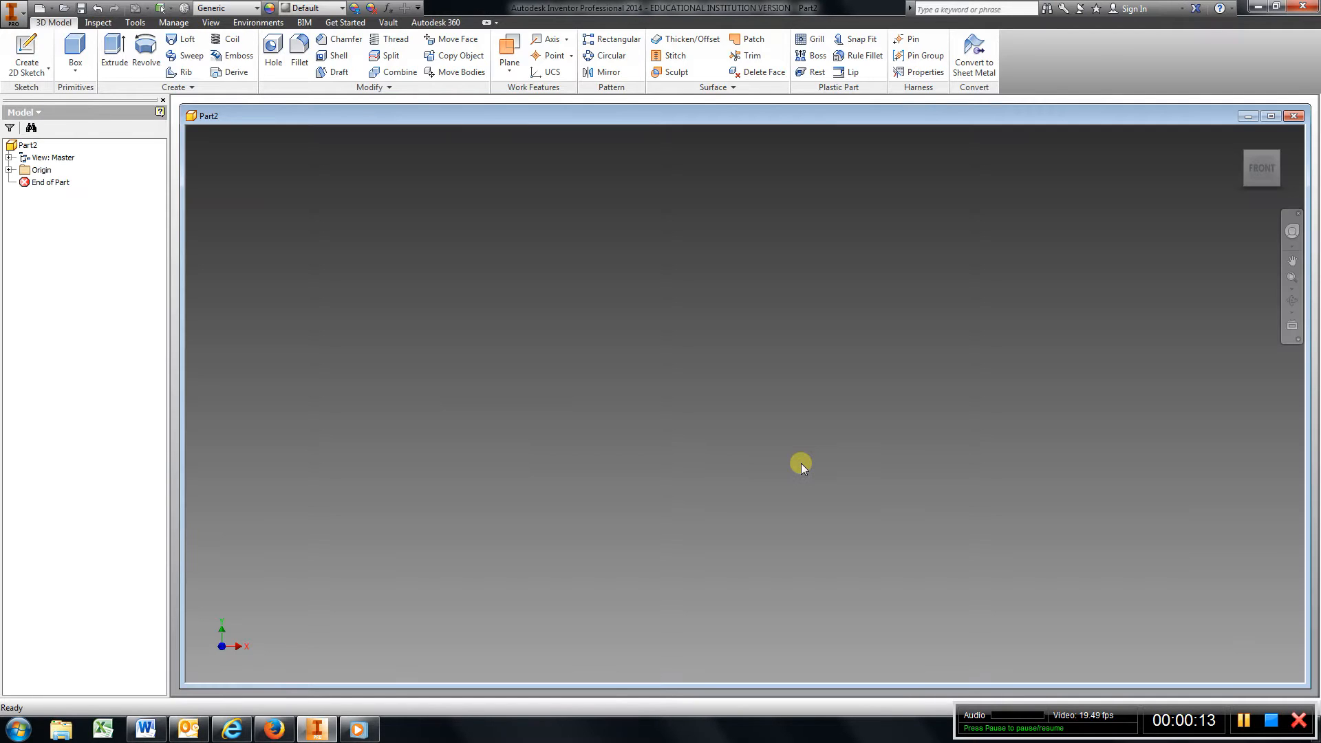
left_click(9, 170)
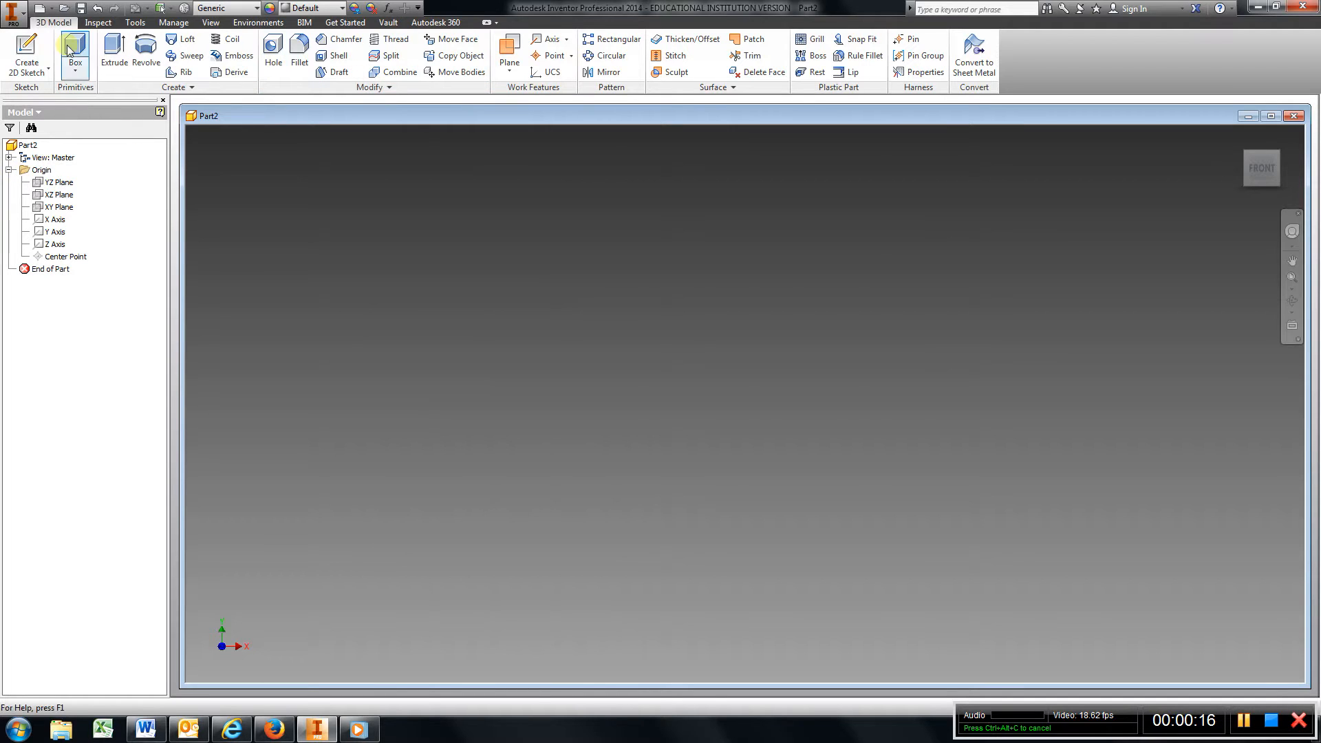
left_click(31, 60)
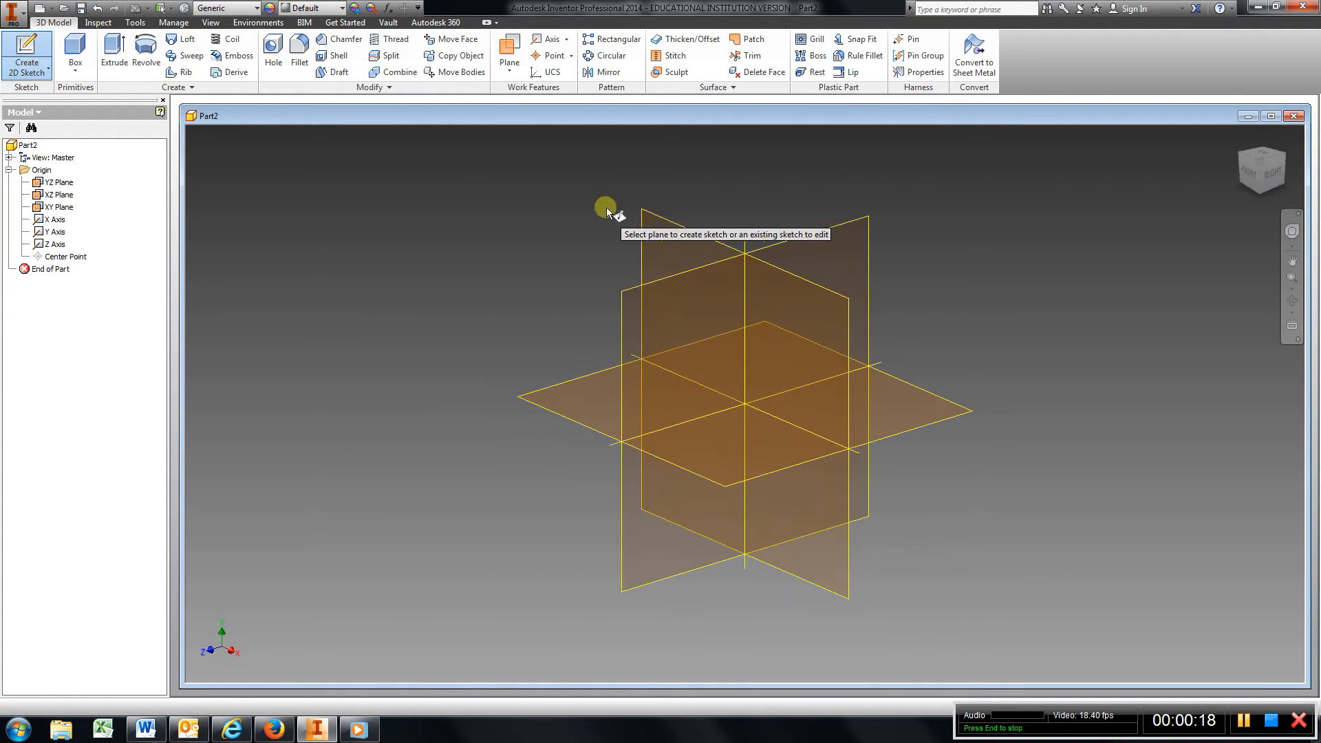
left_click(670, 217)
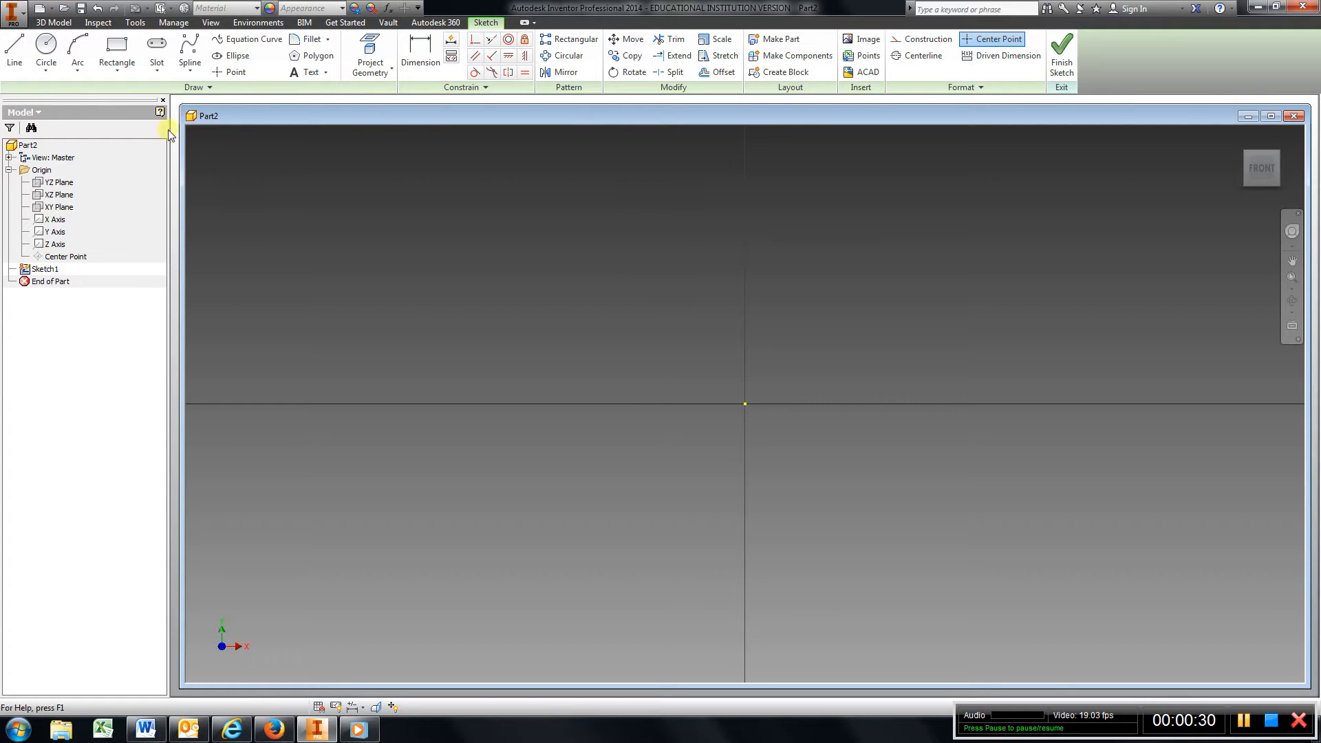
Draw a two-point rectangle 1.5 in wide and 1.25 in high around the sketch origin
left_click(116, 47)
left_click(535, 252)
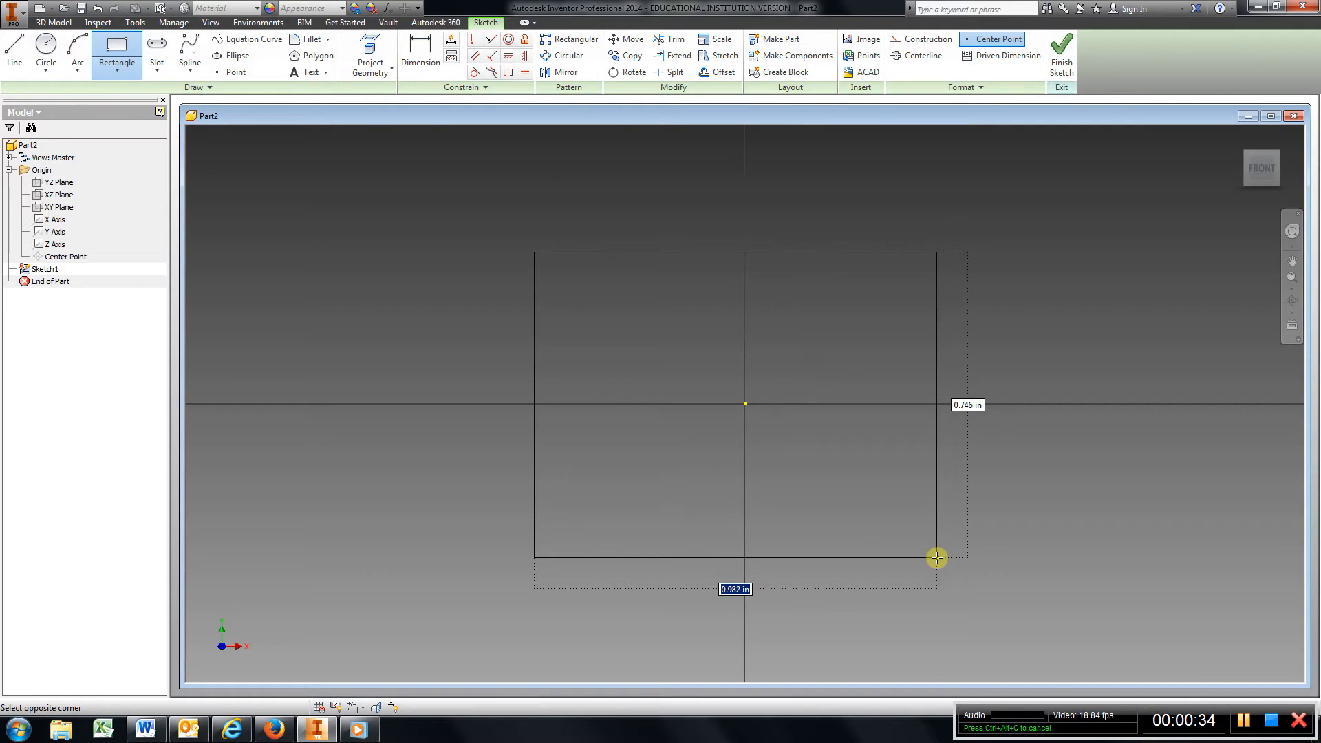
type("1.")
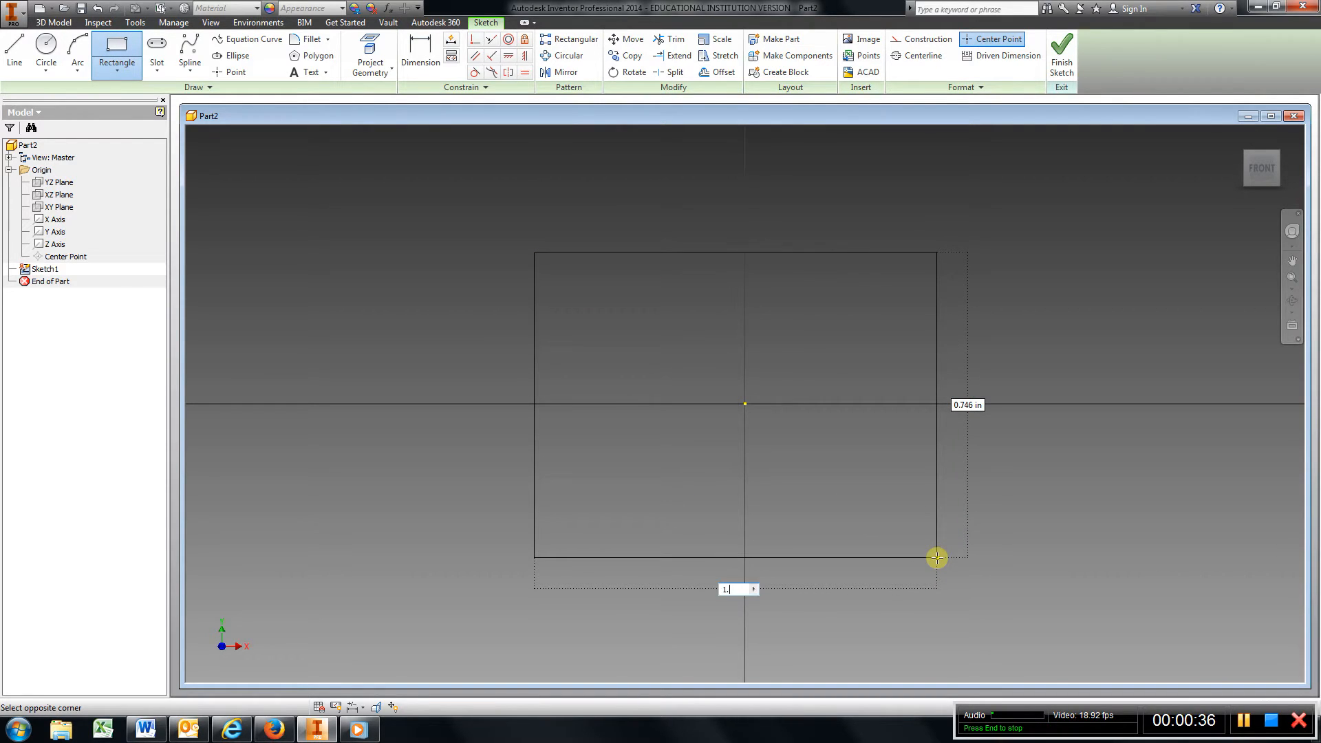
type("5")
key("Tab")
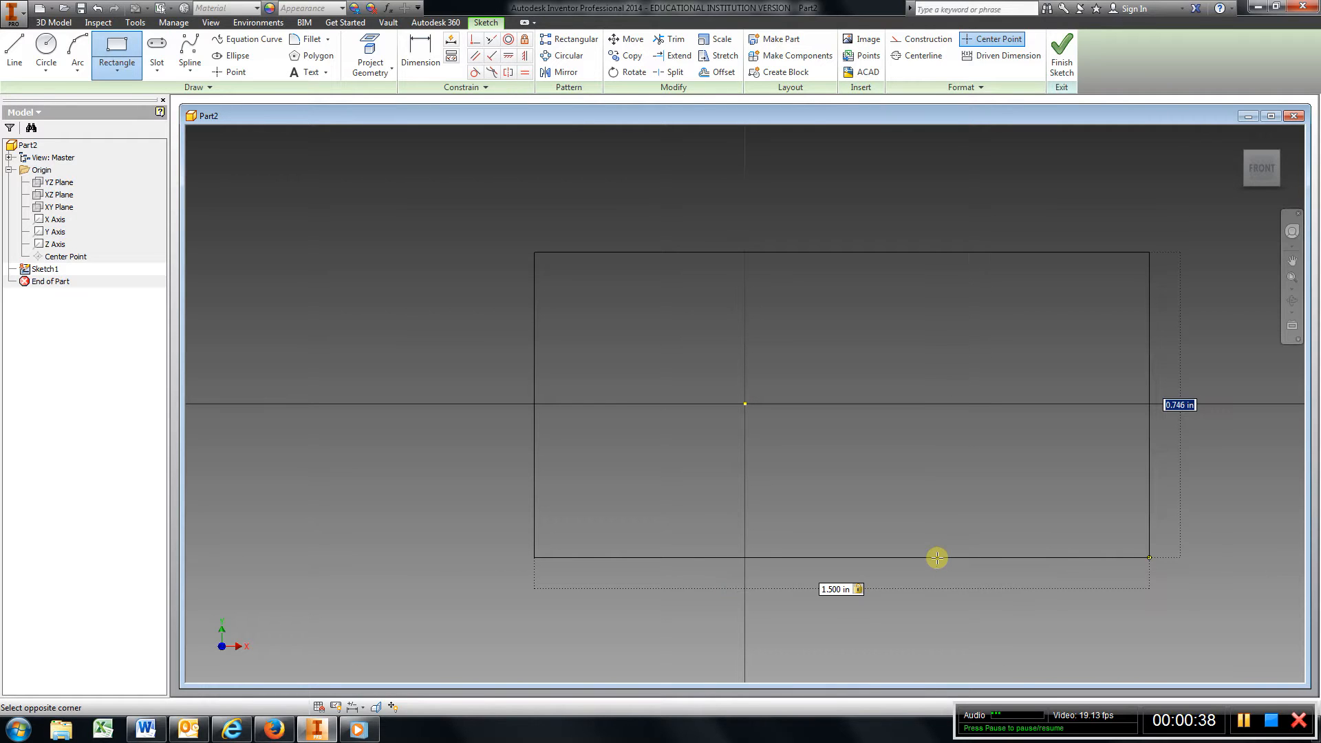
type("1.25")
key("Return")
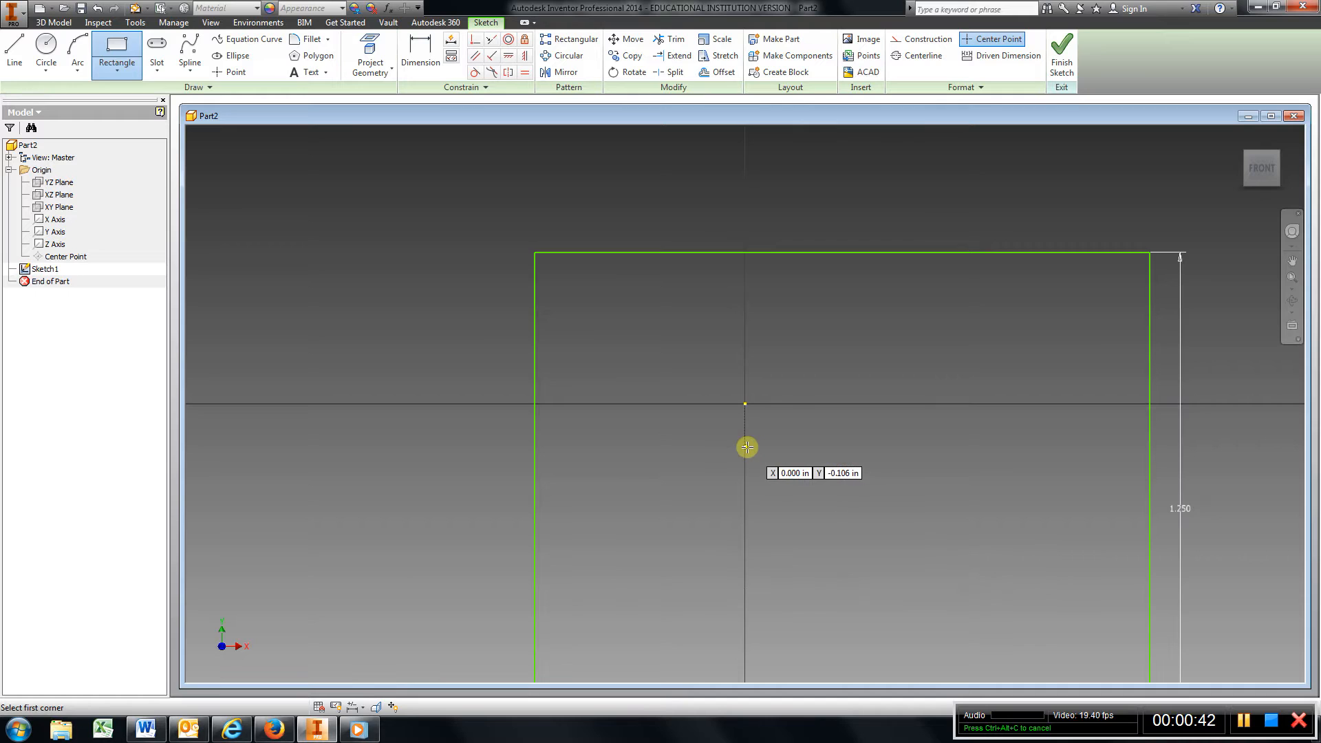
Dimension the vertical distance from the origin point to the rectangle's top edge as 1.25/2 in
scroll(748, 448, "down", 4)
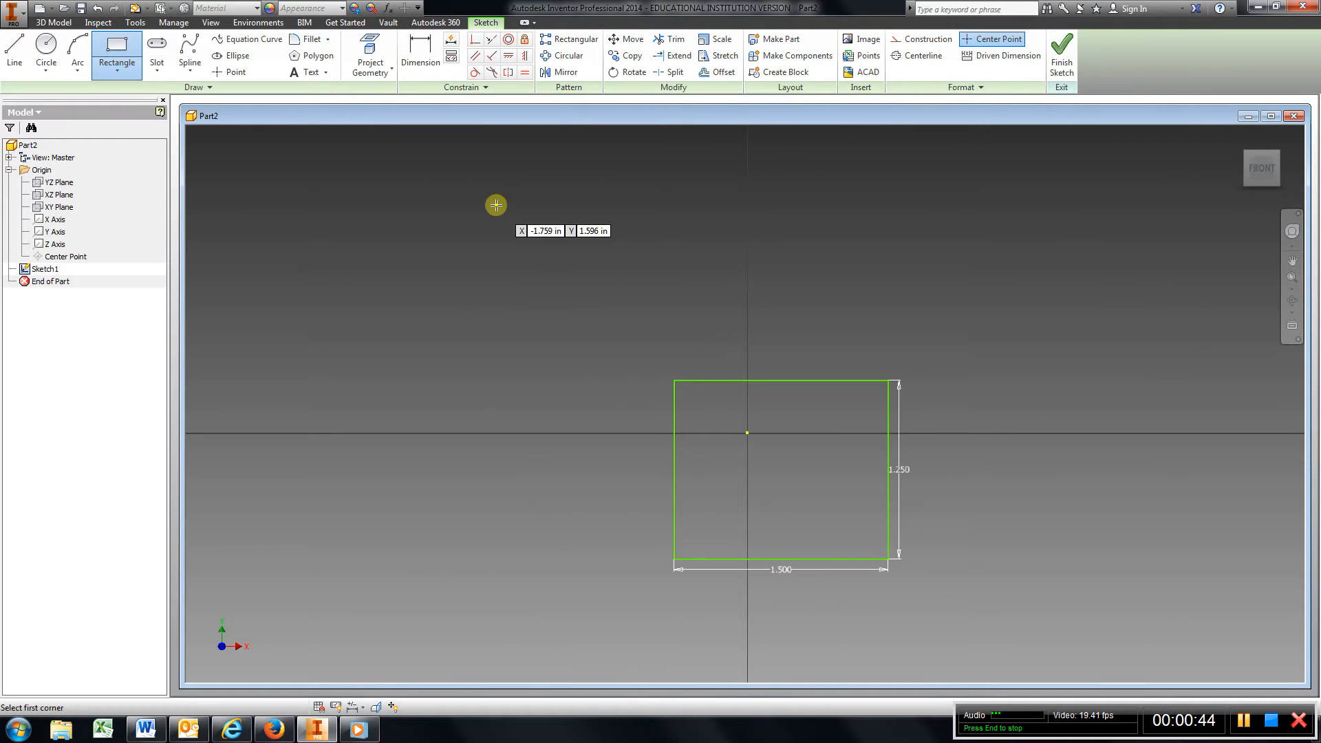
key("d")
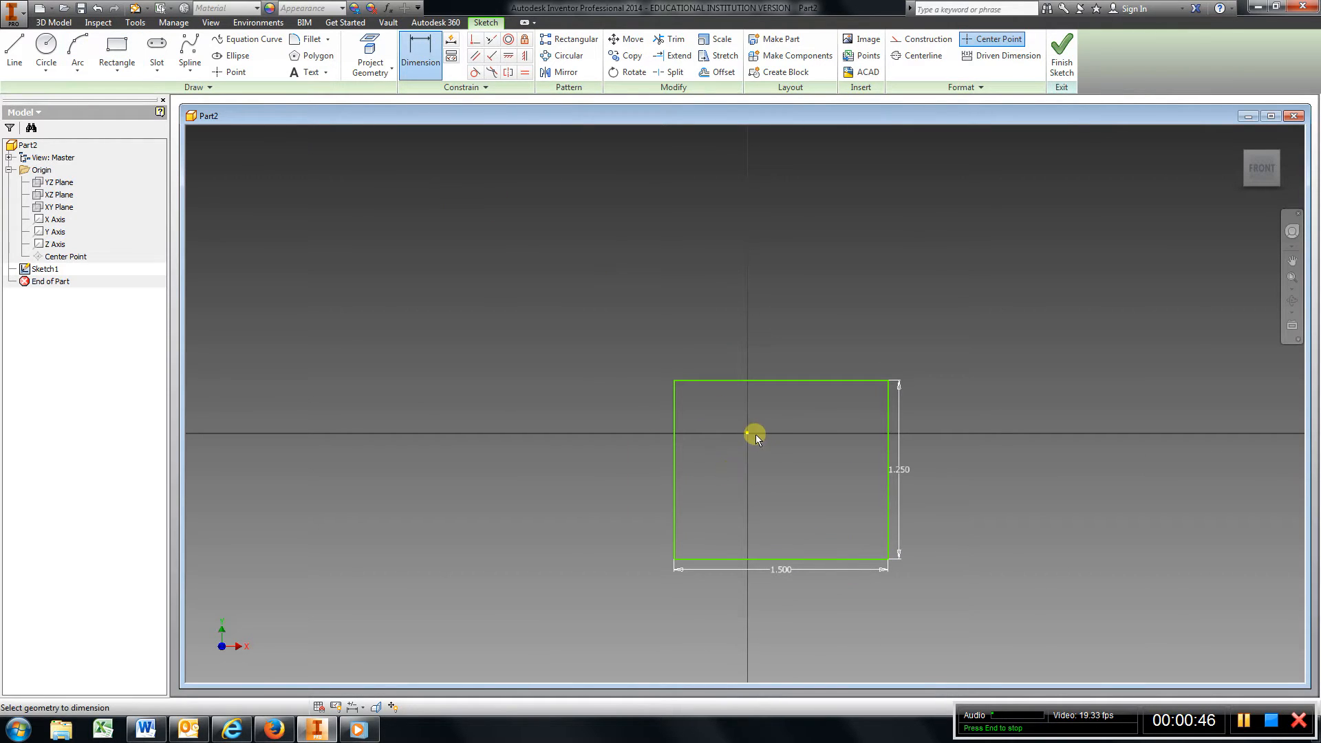
left_click(746, 431)
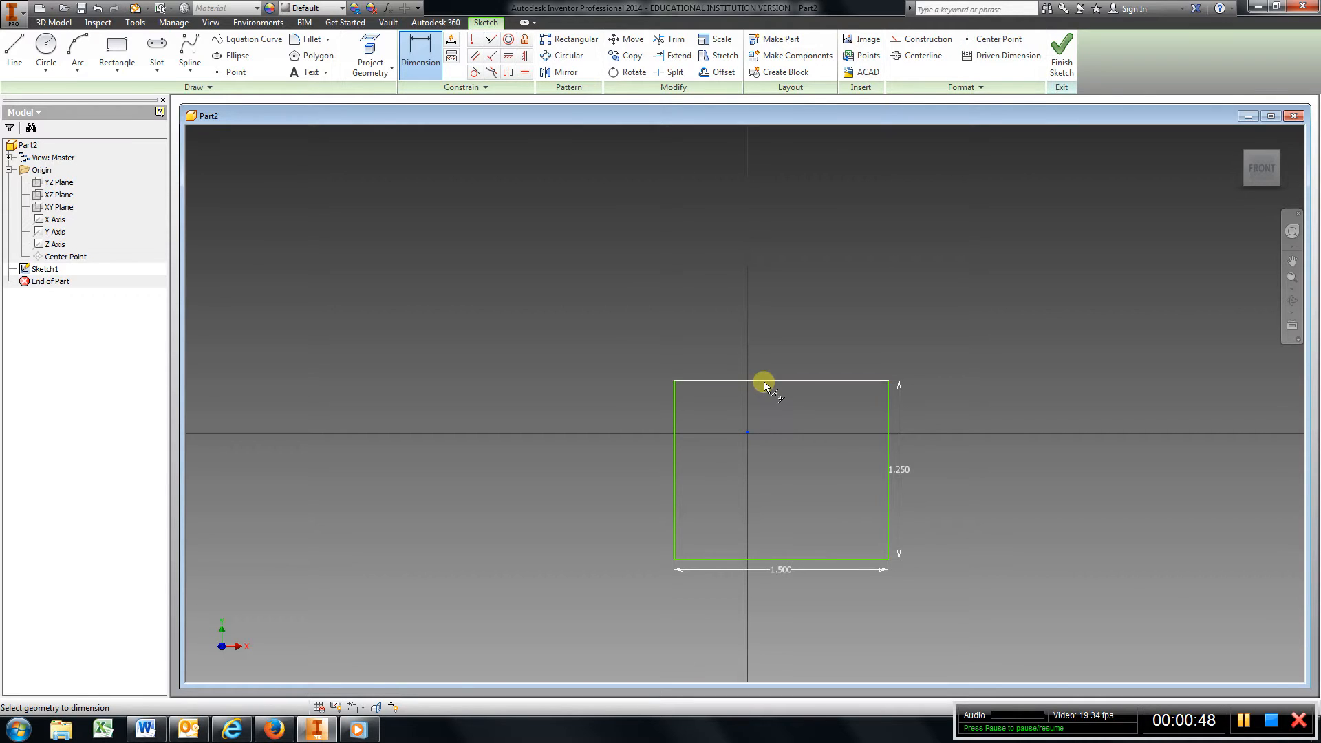
left_click(763, 380)
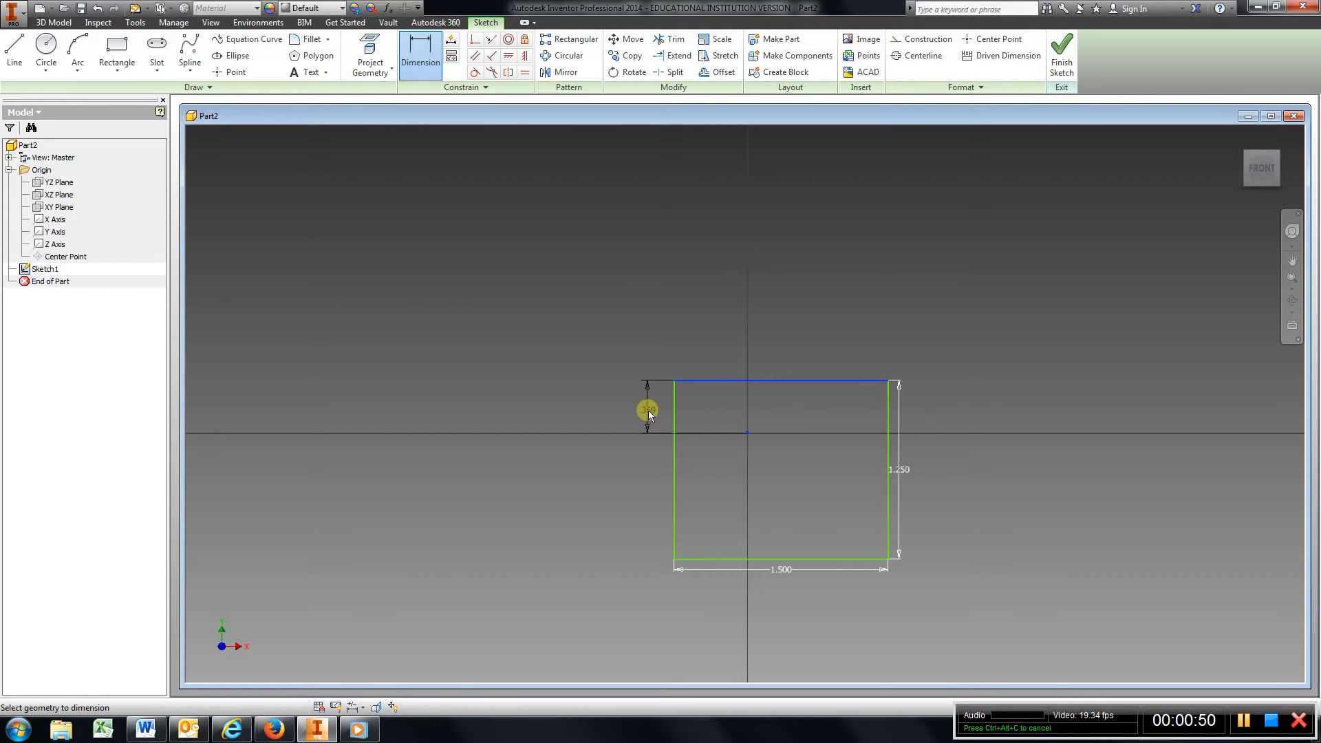
left_click(648, 410)
type("1")
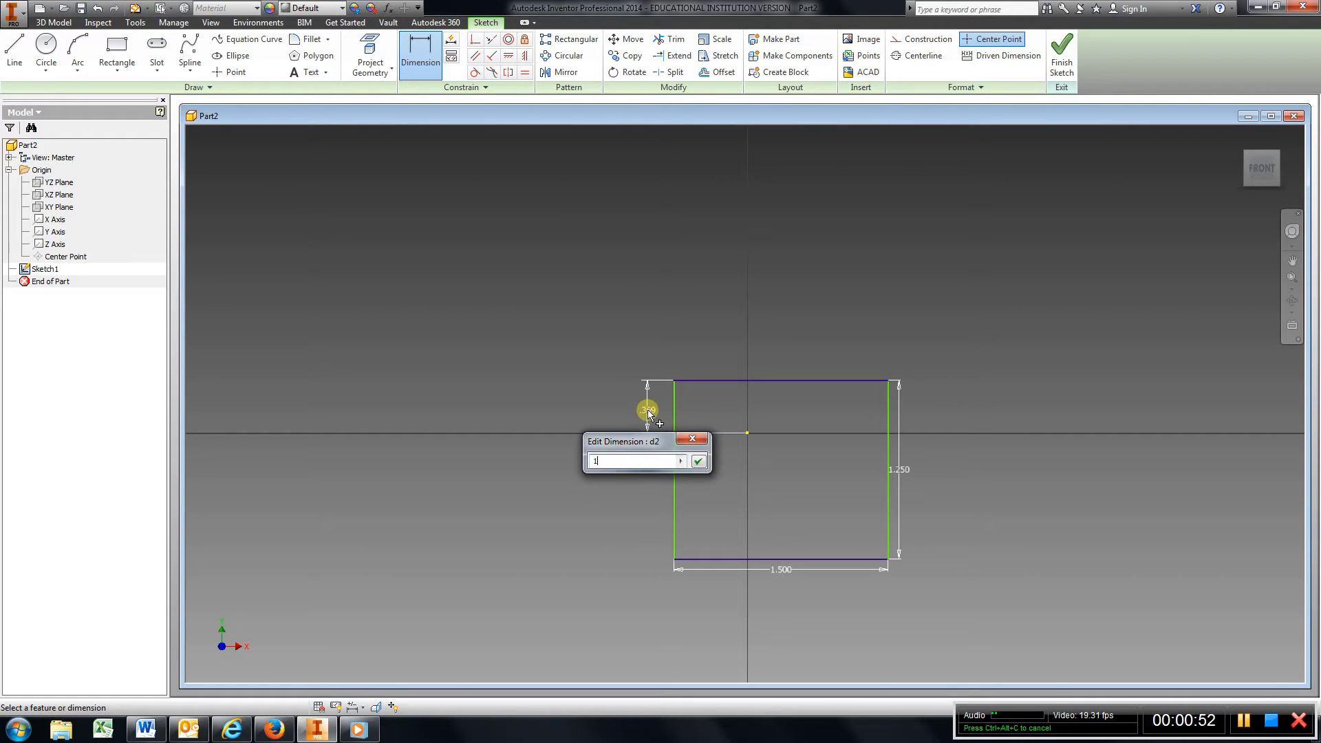
type(".25/2")
key("Return")
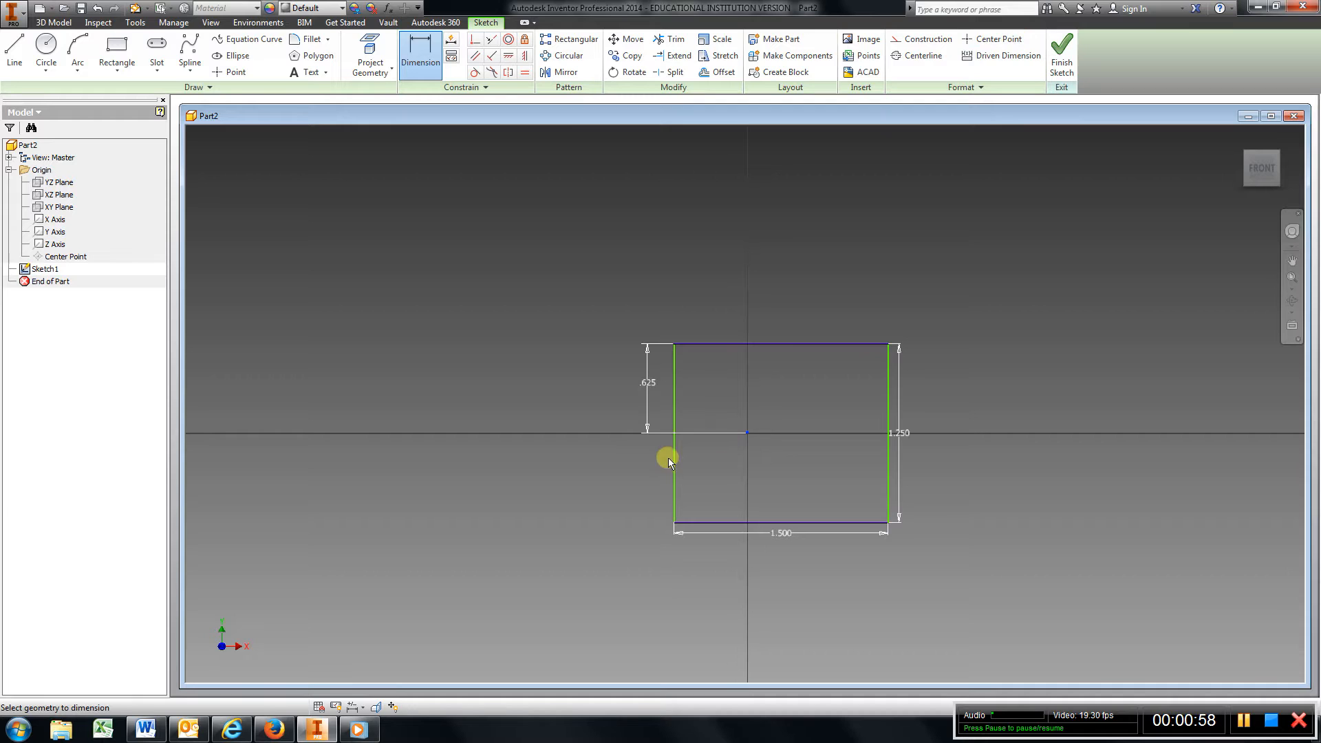
Dimension the horizontal distance from the rectangle's left edge to the origin point as 1.5/2 in
left_click(673, 459)
left_click(748, 433)
left_click(710, 295)
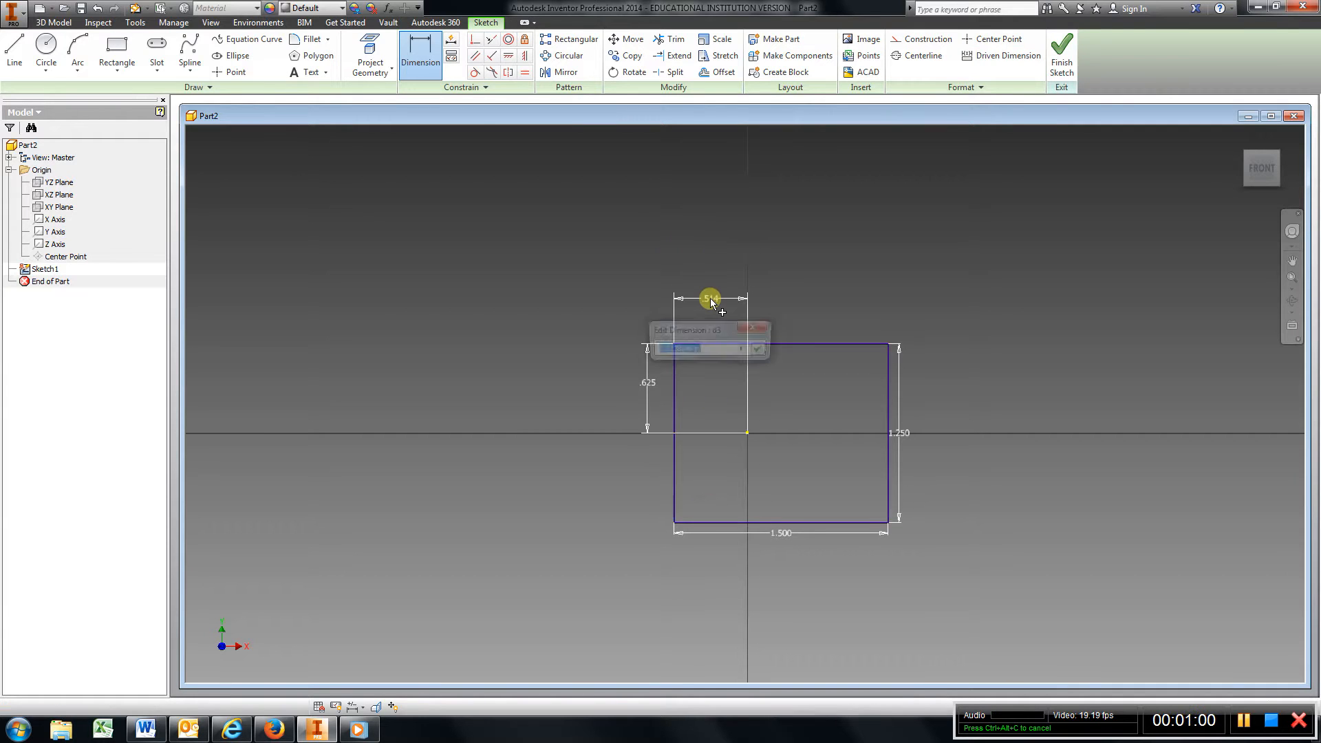
type("1.")
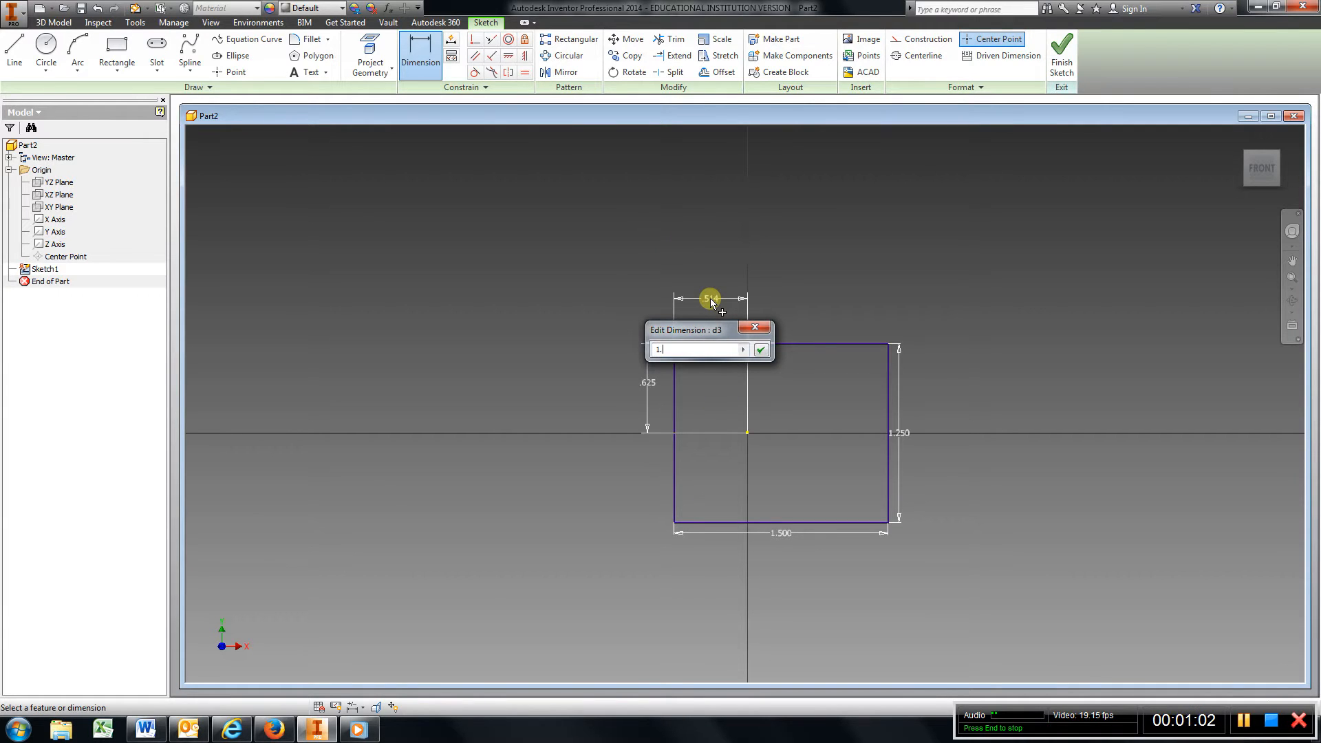
type("5/2")
key("Return")
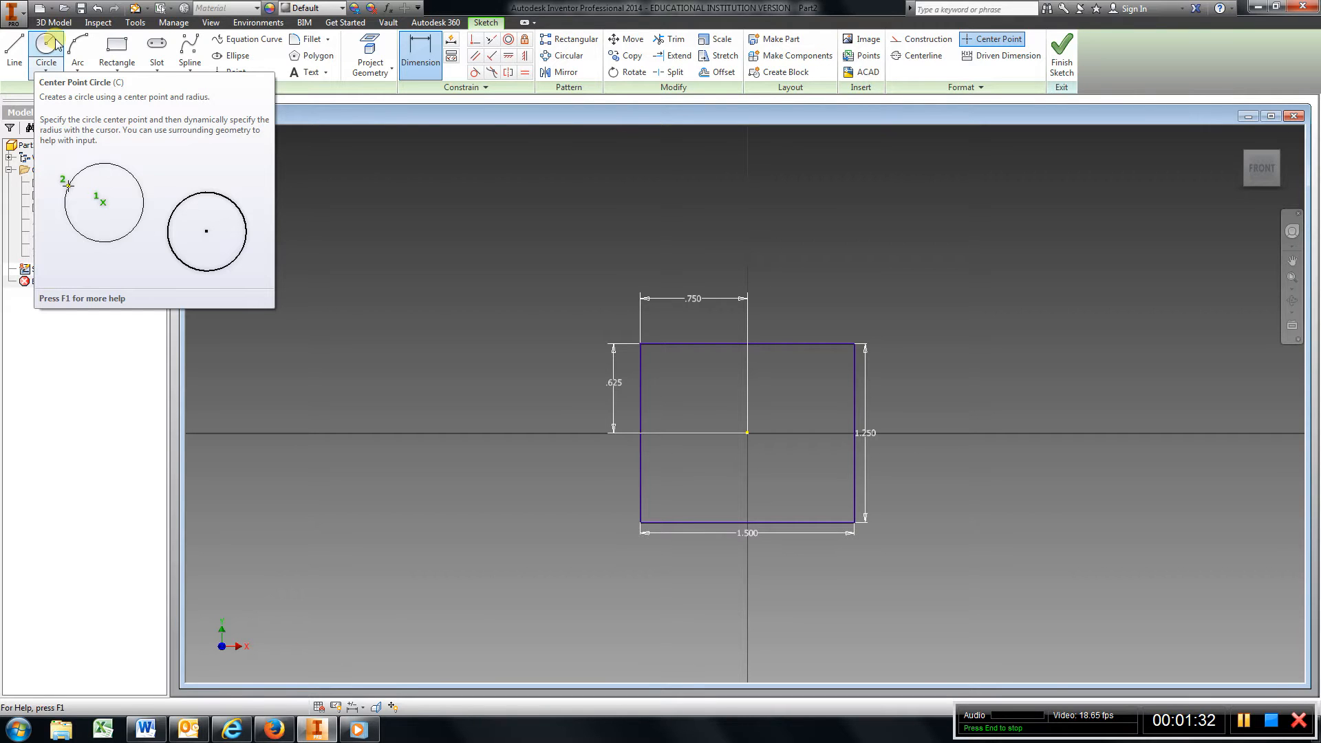
Draw a vertical line crossing the rectangle's top edge near its upper-left corner
left_click(15, 49)
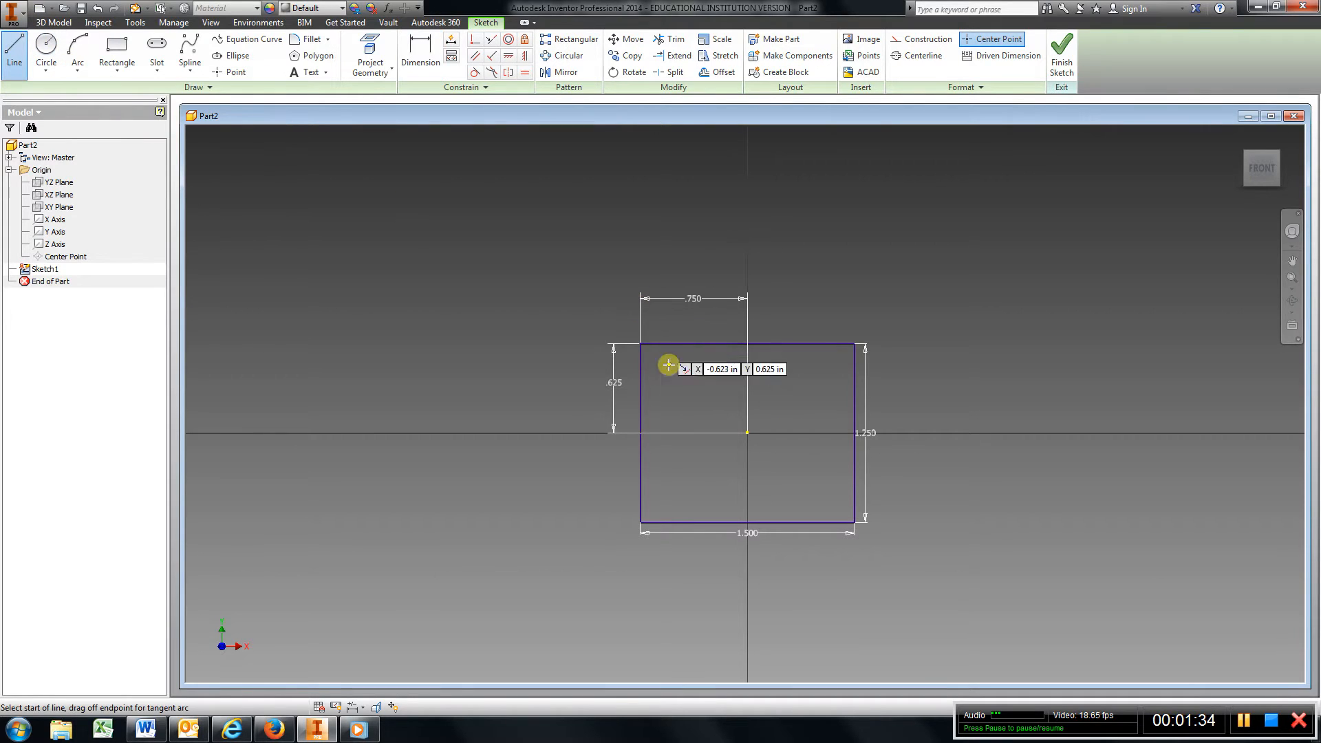
left_click(666, 313)
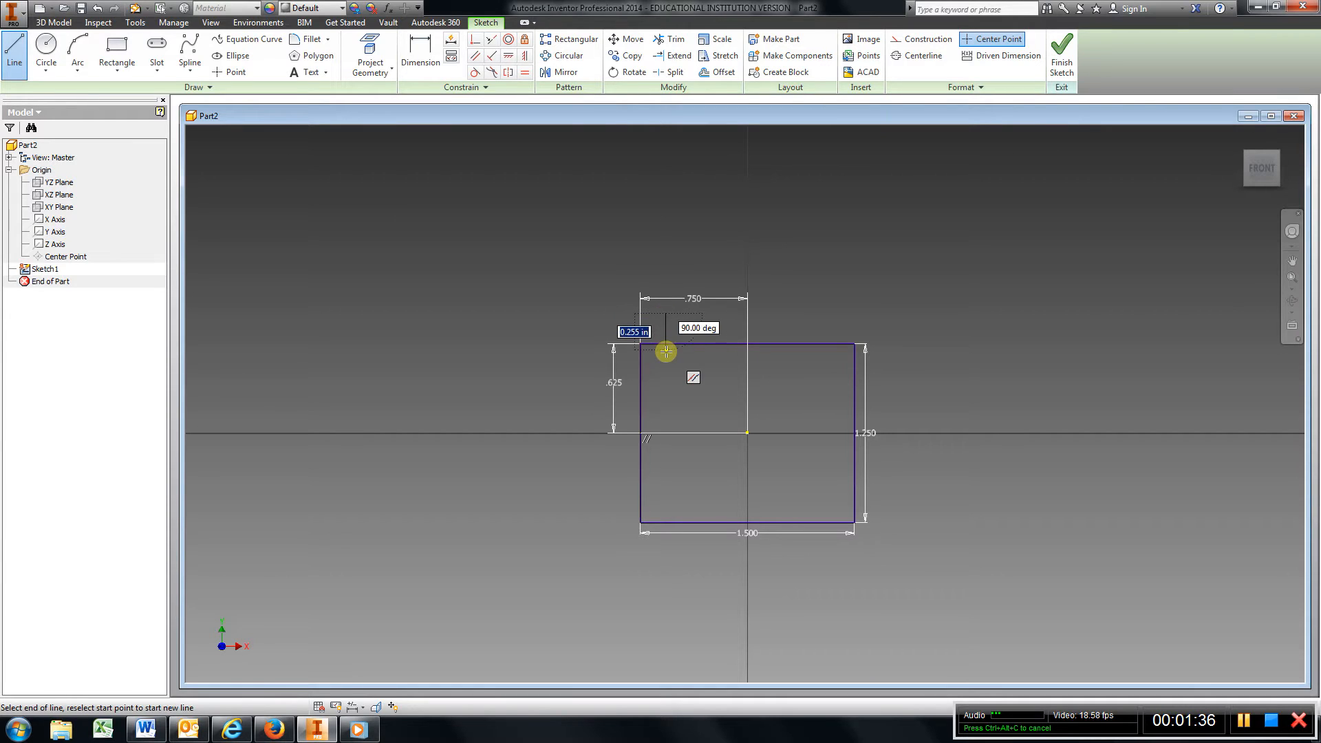
left_click(666, 392)
Dimension the short vertical line .25 in from the rectangle's left edge
left_click(420, 54)
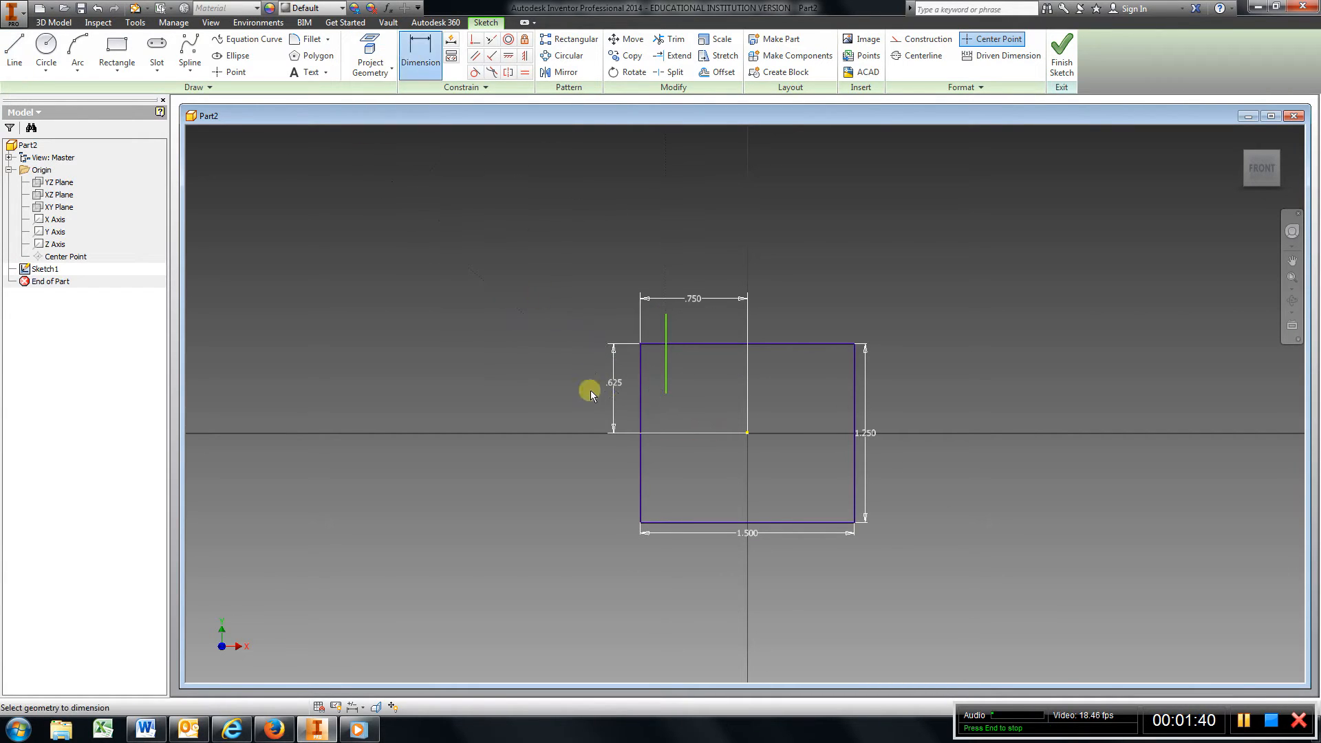
left_click(640, 382)
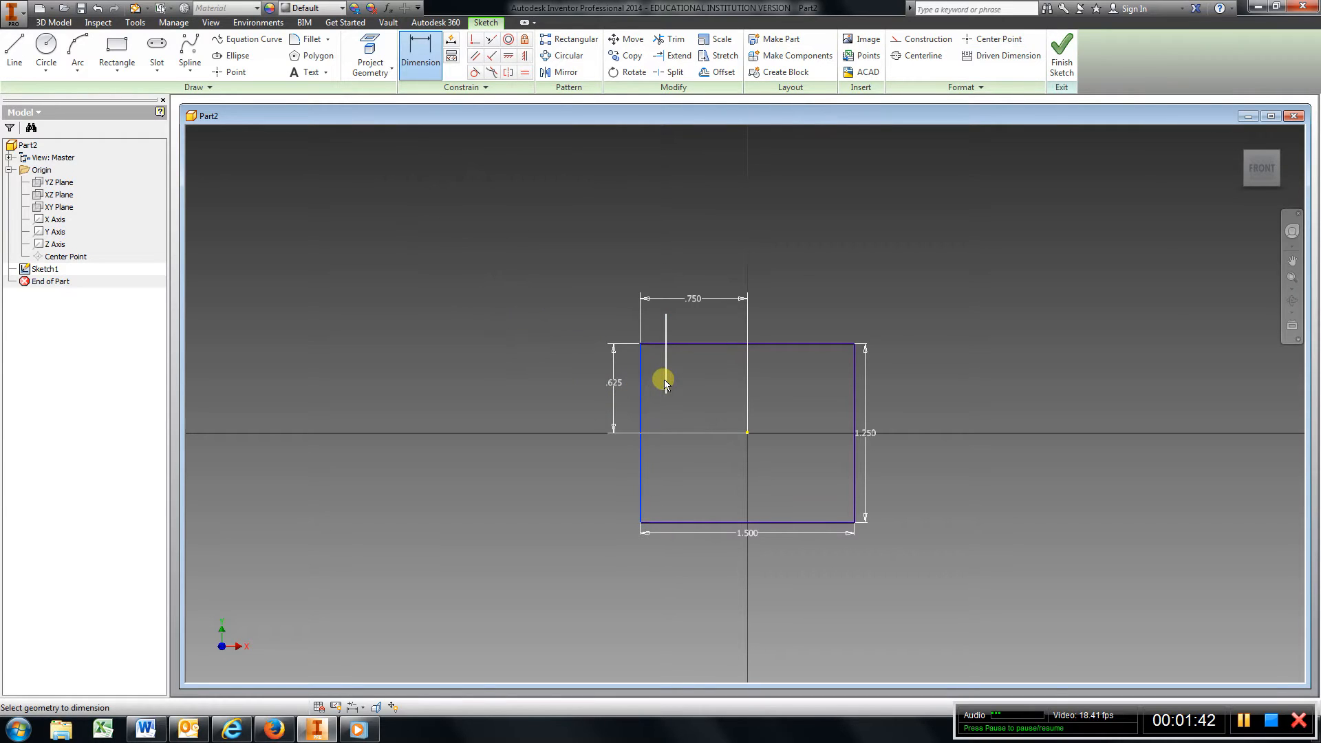
left_click(665, 383)
left_click(653, 320)
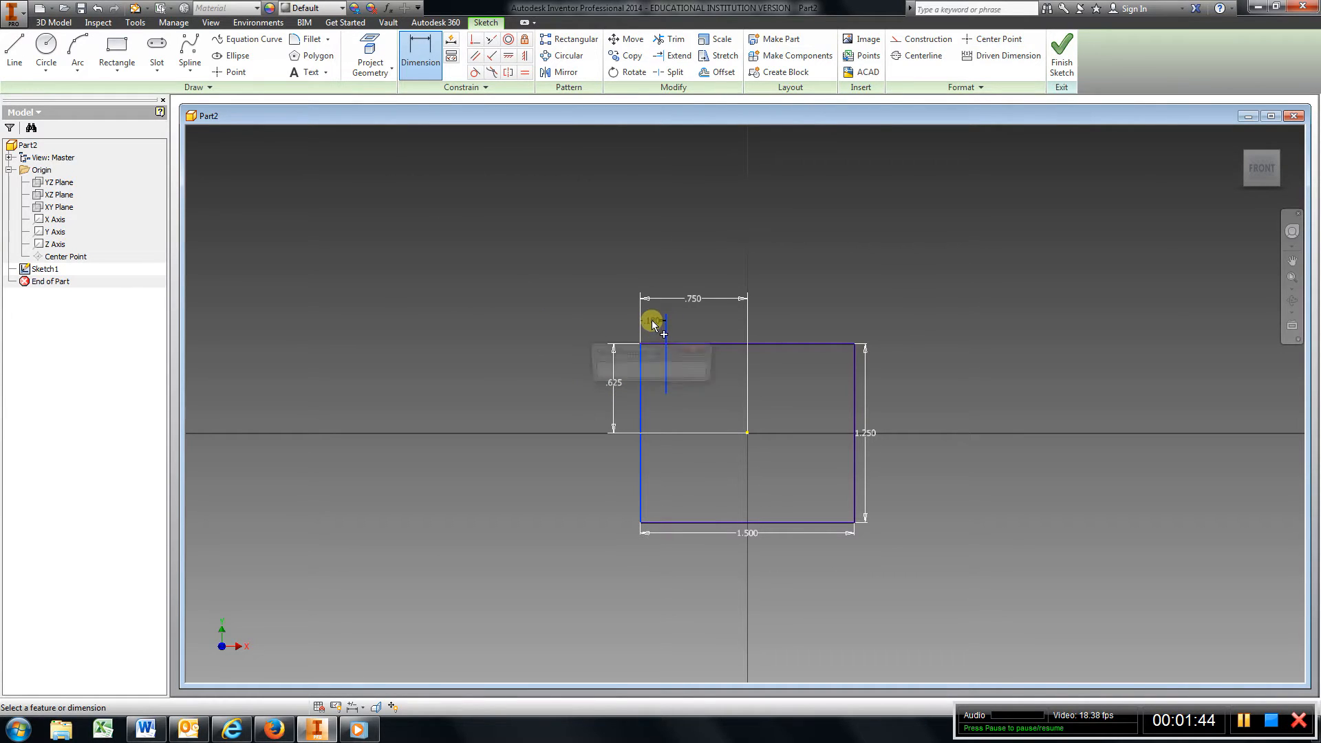
type(".")
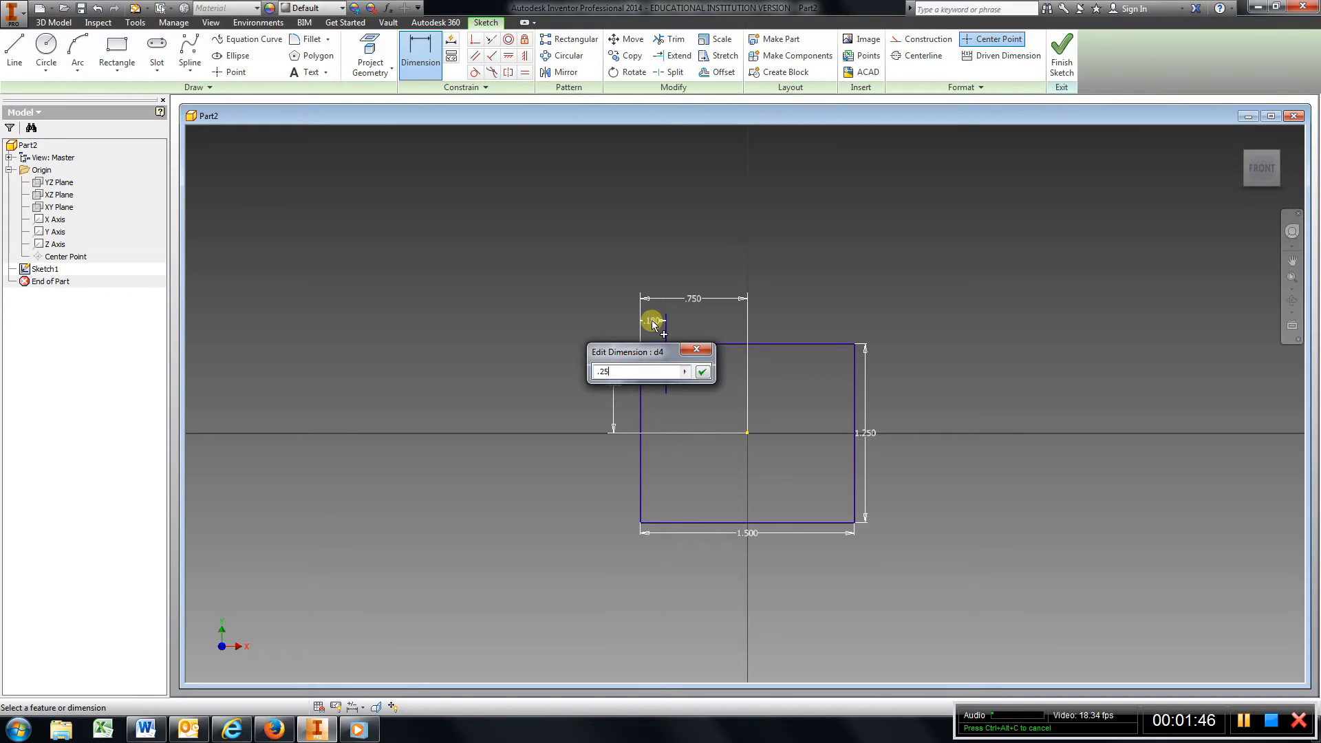
type("25")
key("Return")
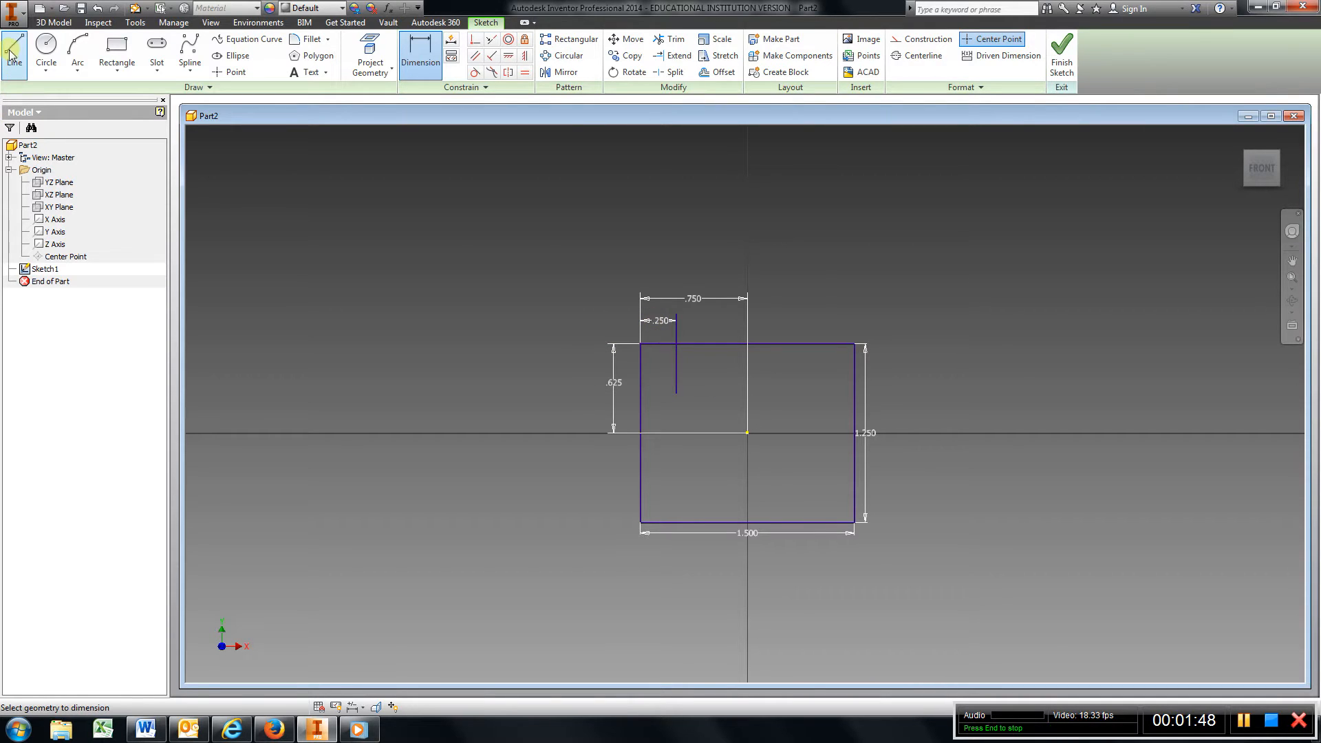
Draw a horizontal line about 0.93 in long across the rectangle's left edge and the short vertical line
left_click(11, 53)
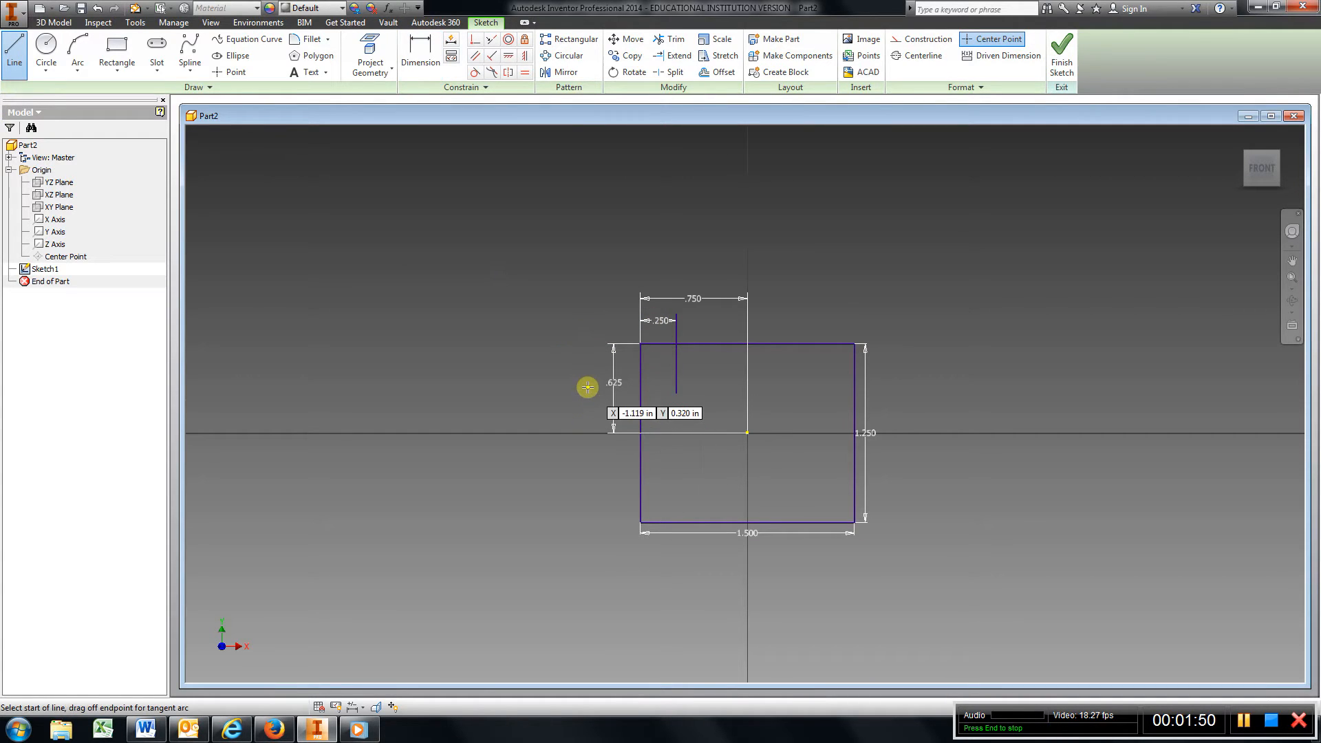
left_click(586, 383)
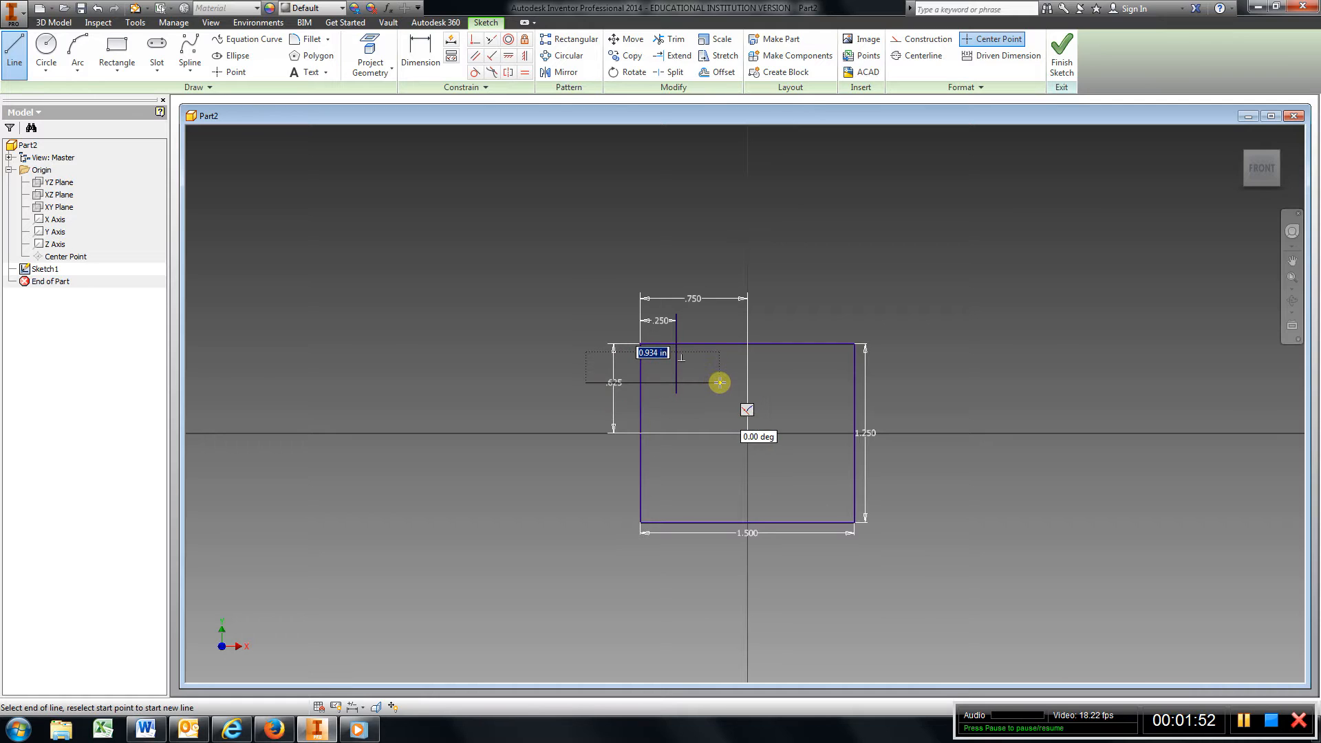
left_click(719, 383)
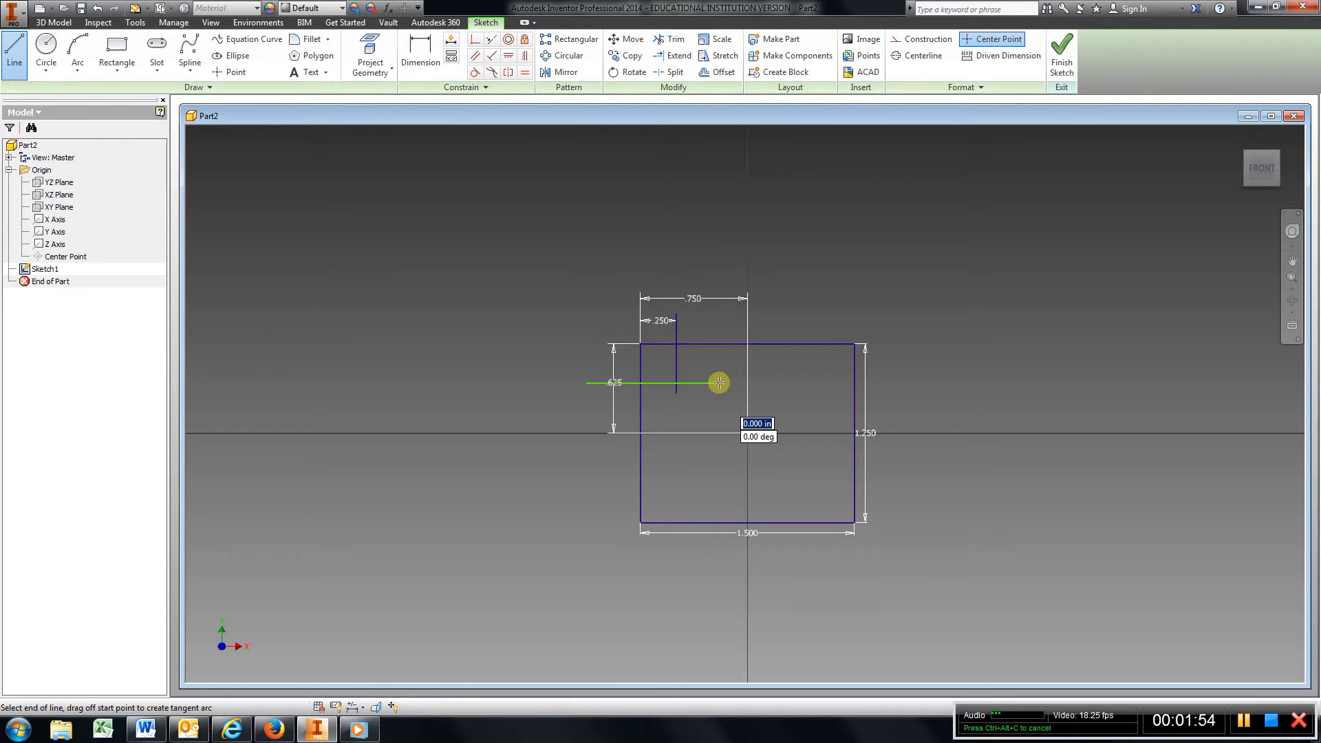
Dimension the short horizontal line .25 in below the rectangle's top edge
left_click(420, 55)
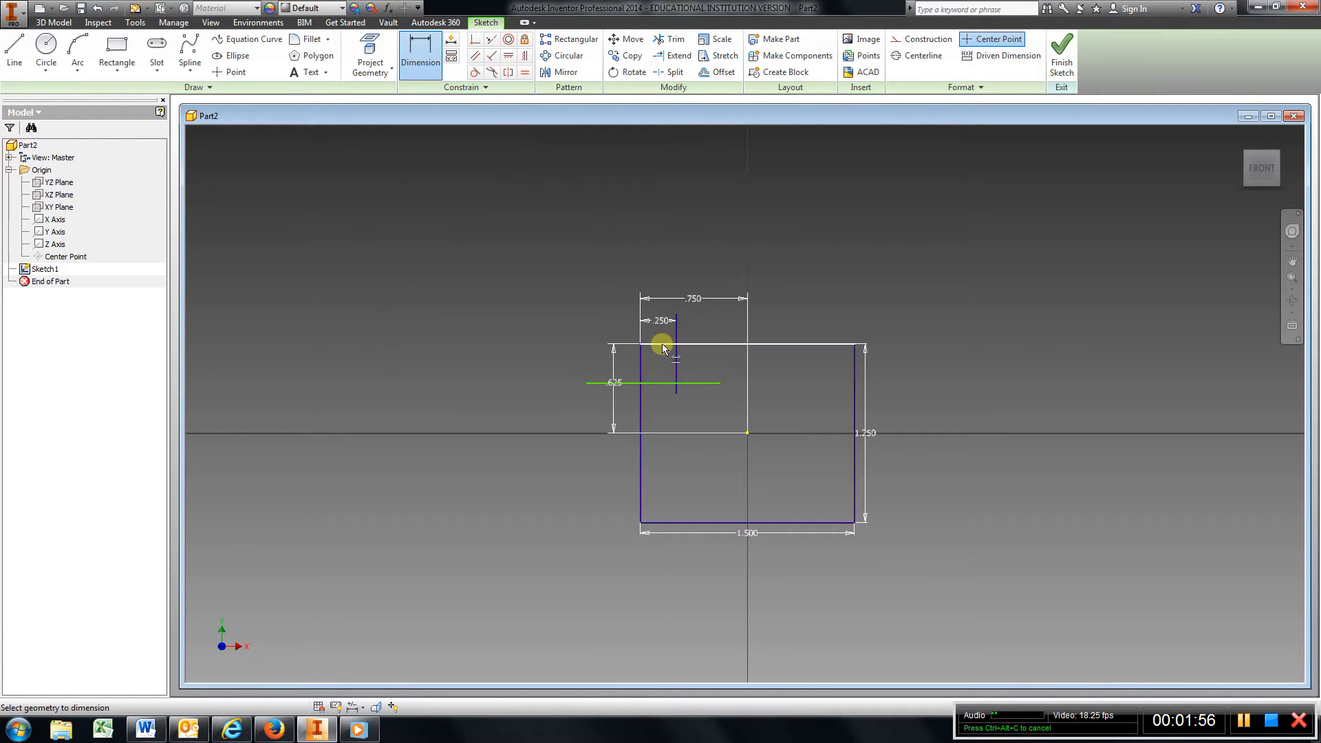
left_click(664, 344)
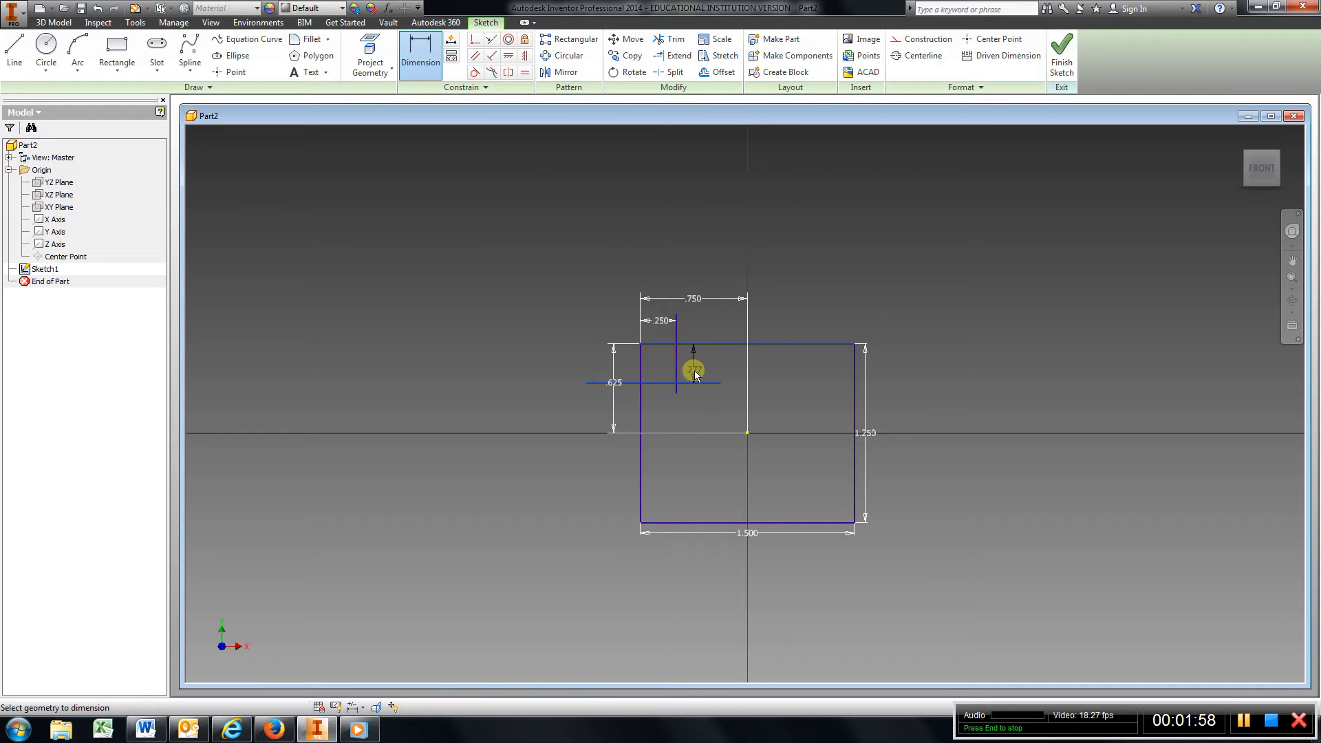
left_click(695, 365)
type(".")
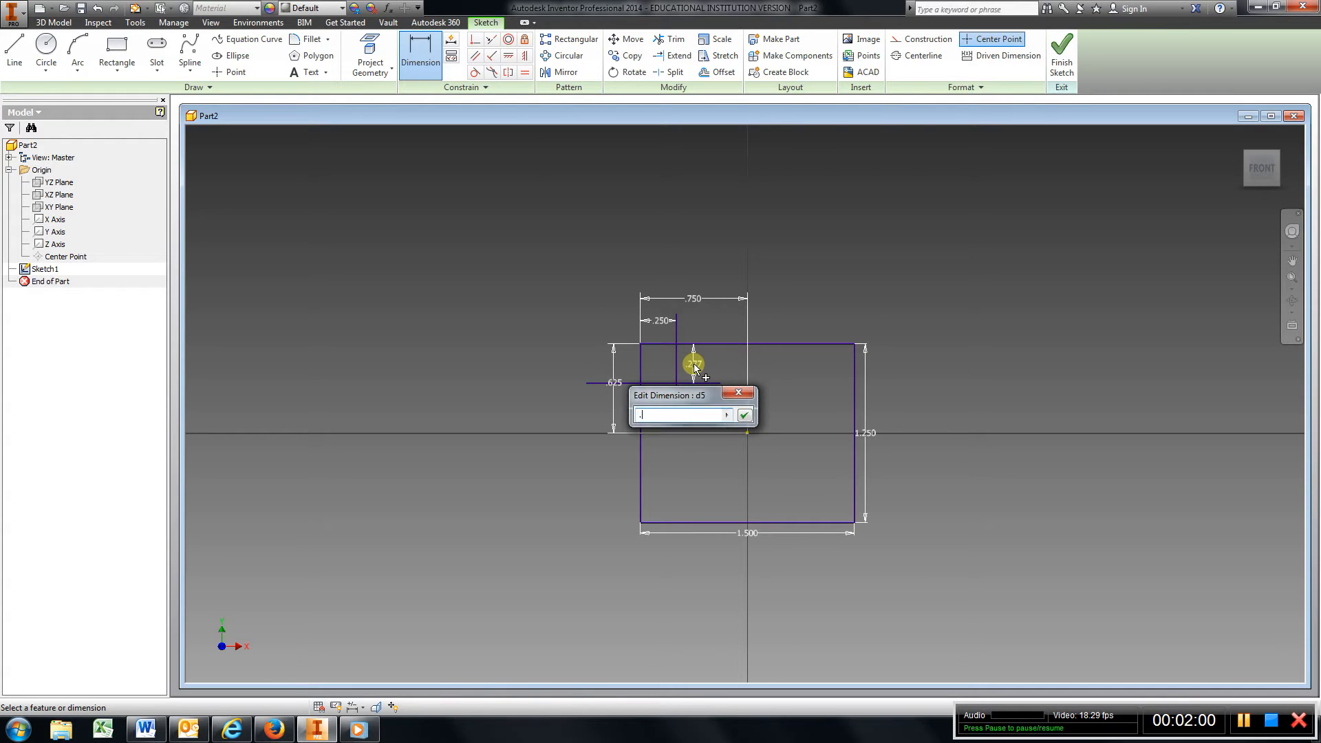
type("25")
key("Return")
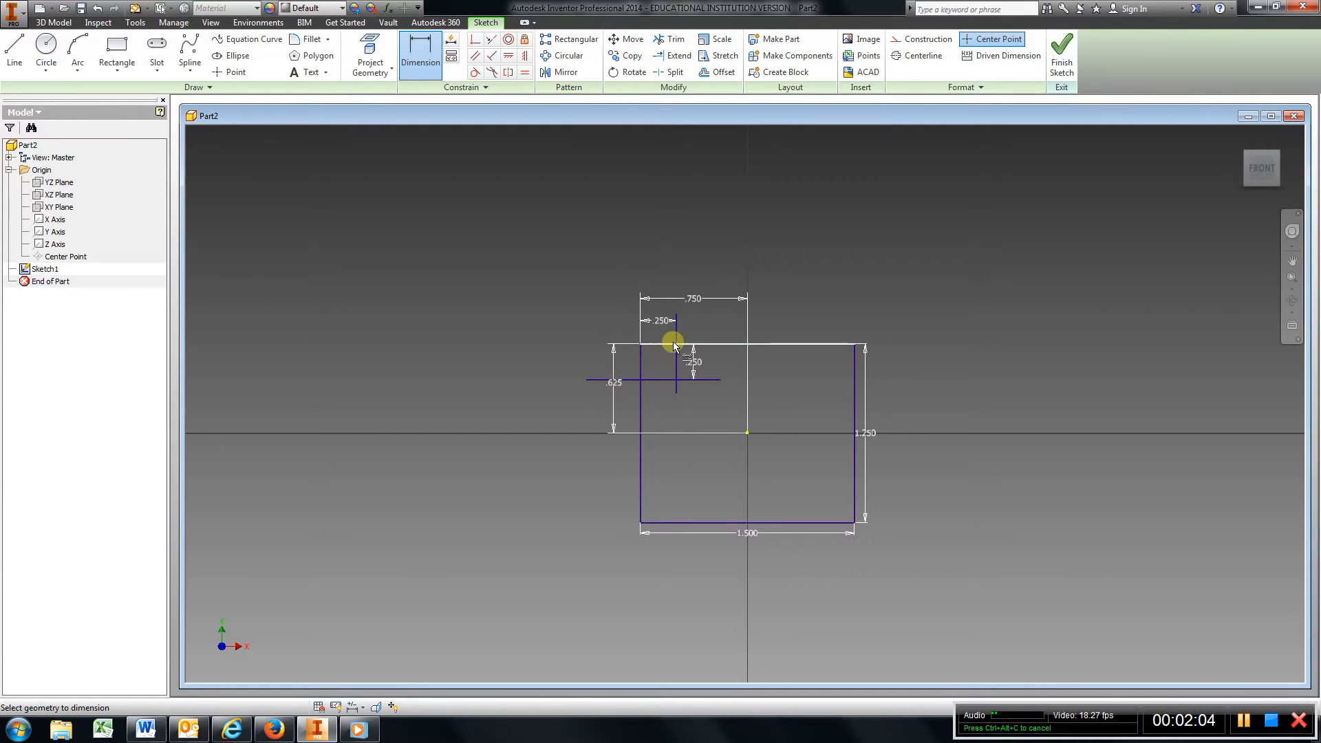
Draw a diagonal line from where the horizontal line crosses the left edge to where the vertical line crosses the top edge
left_click(15, 56)
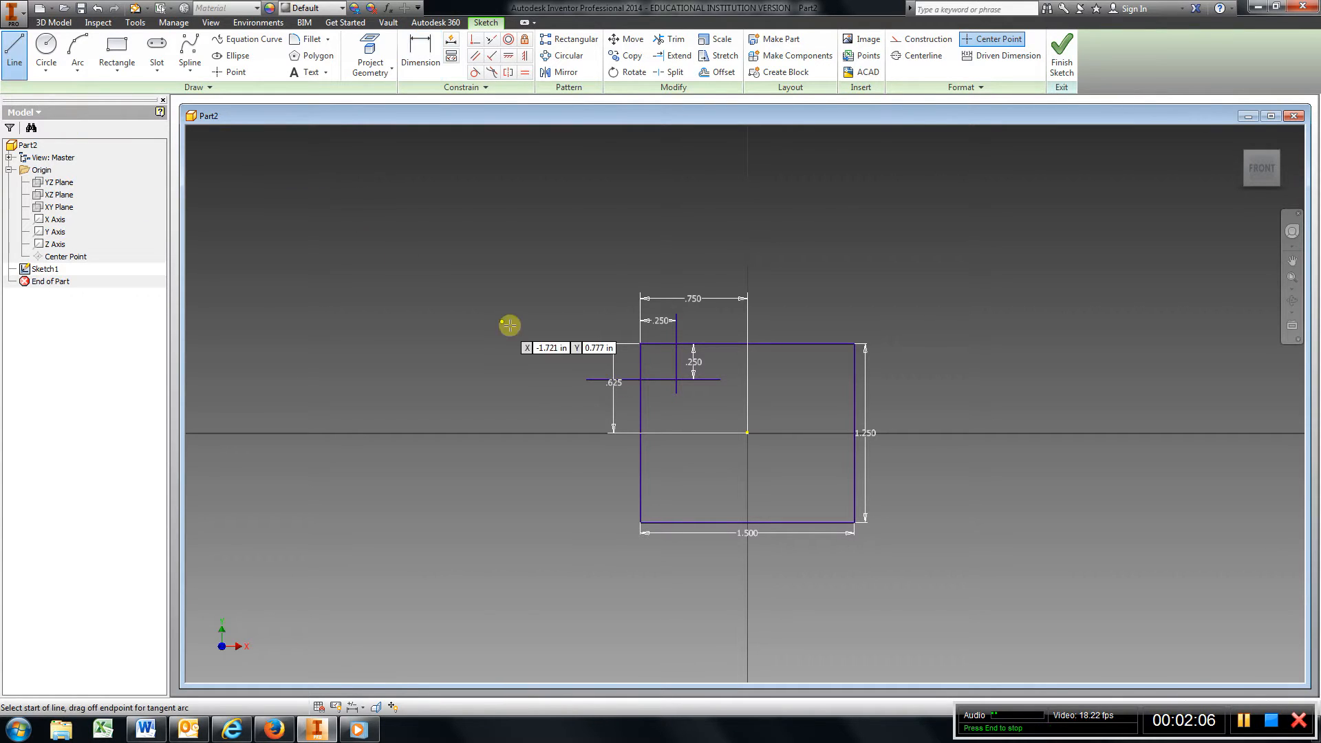
scroll(643, 364, "up", 5)
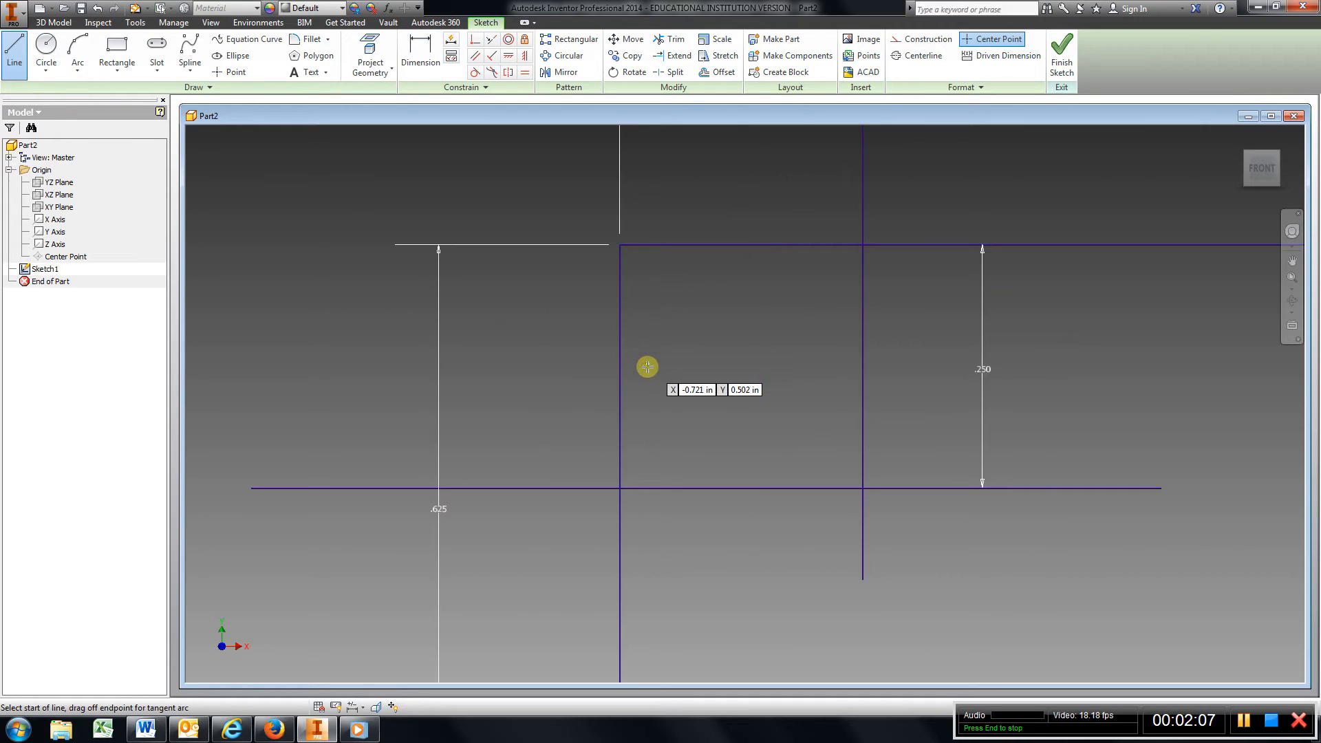
left_click(620, 489)
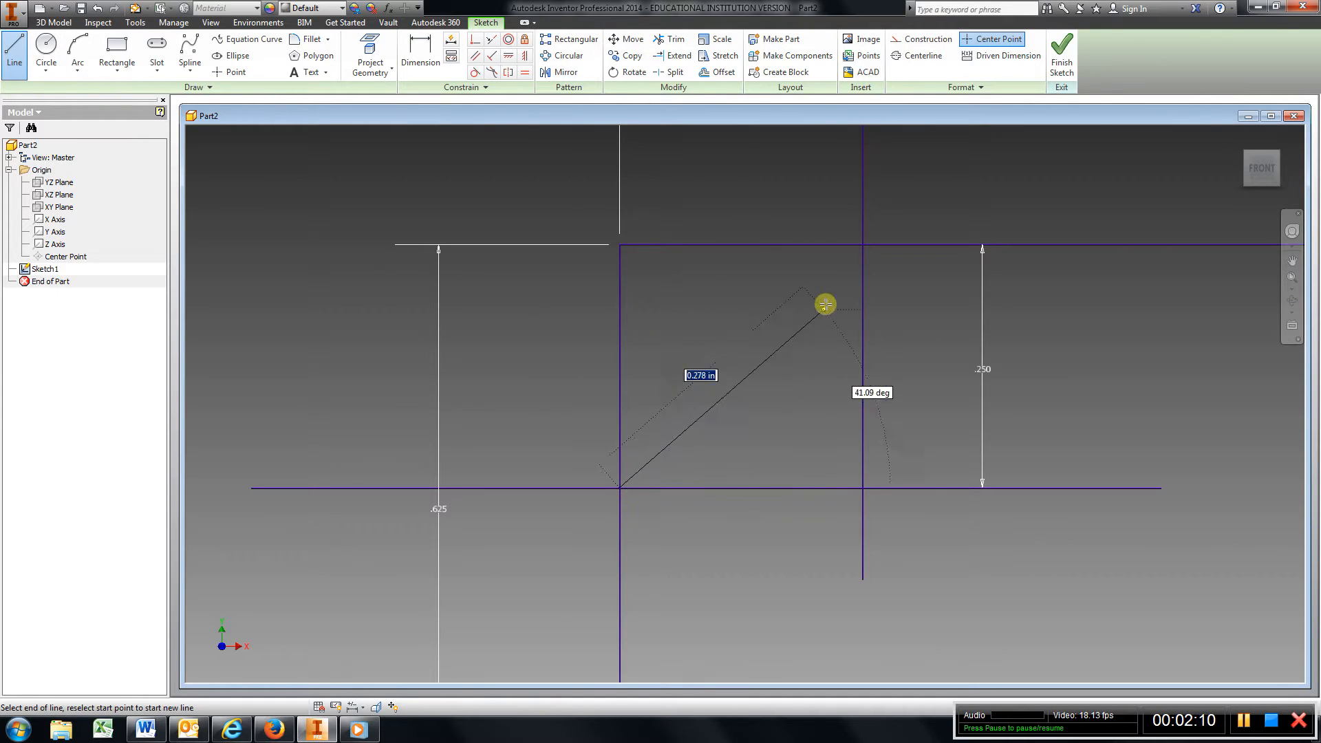
double_click(861, 246)
scroll(600, 496, "up", 5)
scroll(600, 497, "down", 5)
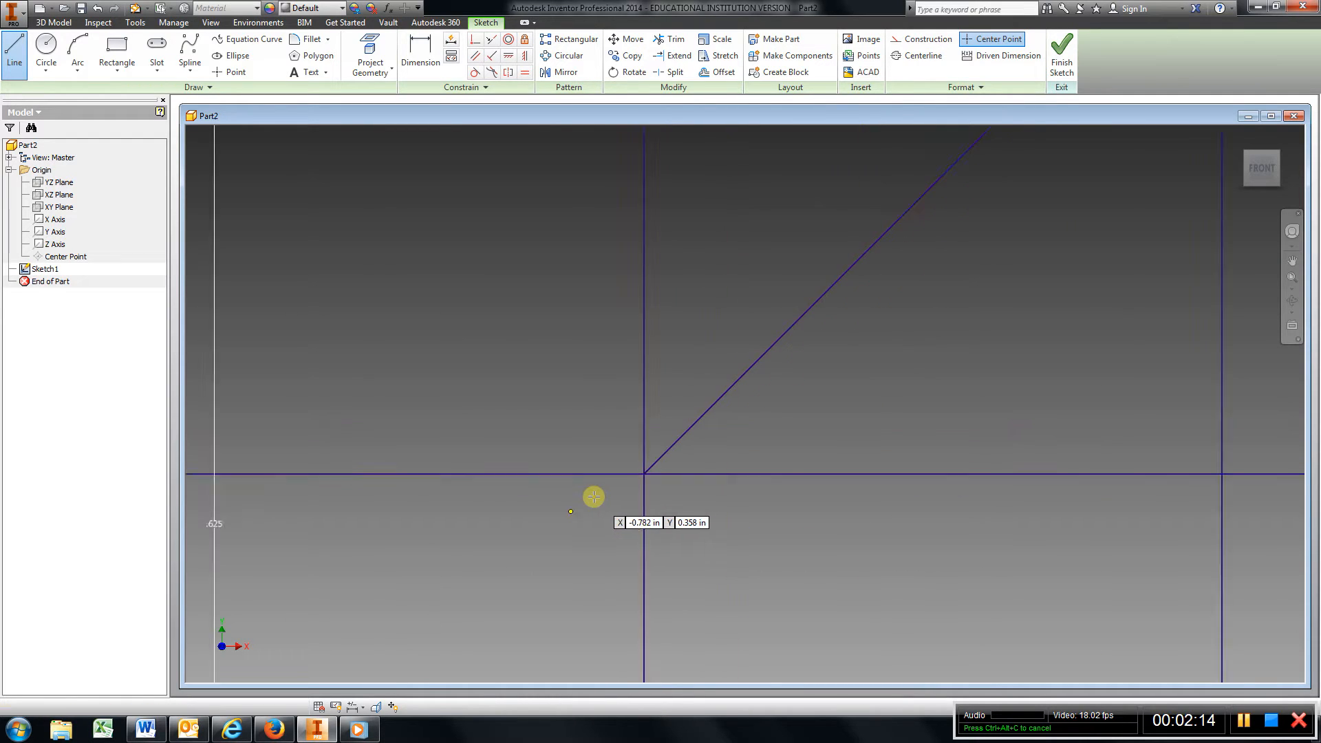
Trim the rectangle's upper-left corner and the horizontal and vertical helper lines around it, leaving only the diagonal cut
scroll(591, 496, "down", 2)
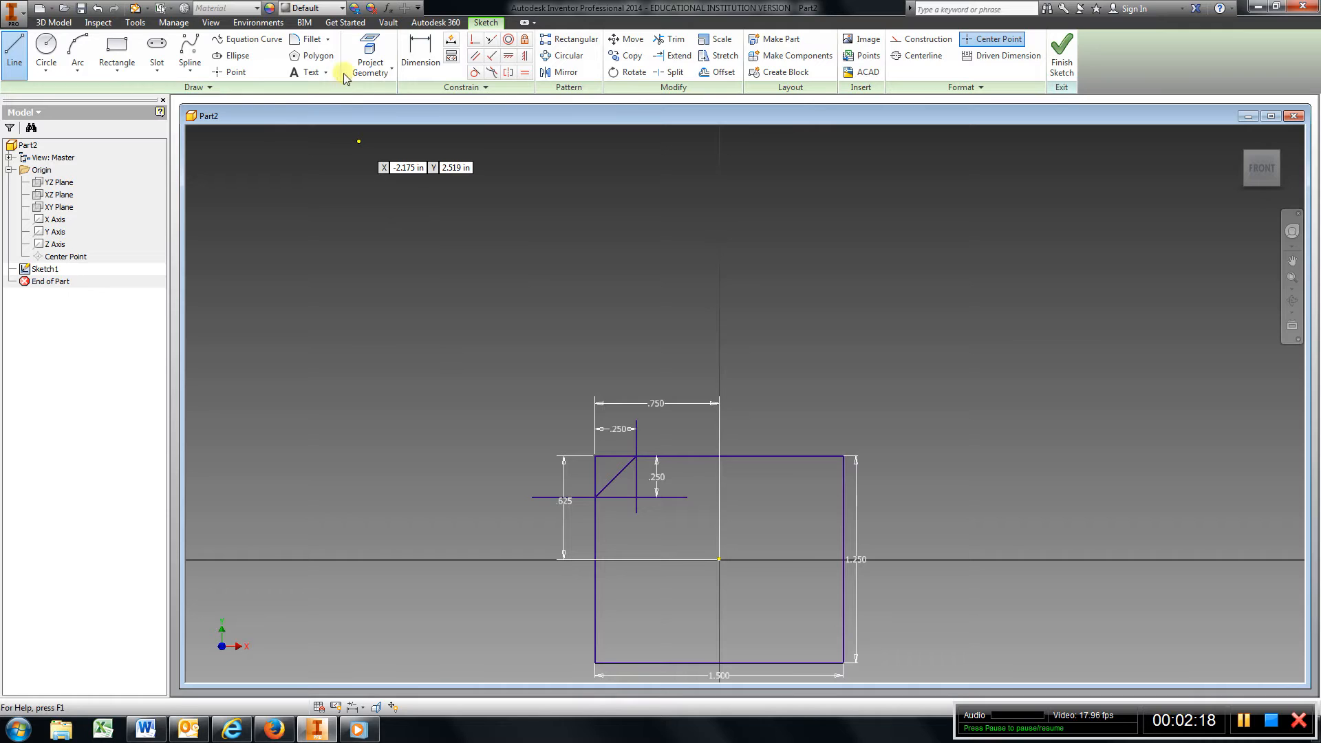
left_click(675, 45)
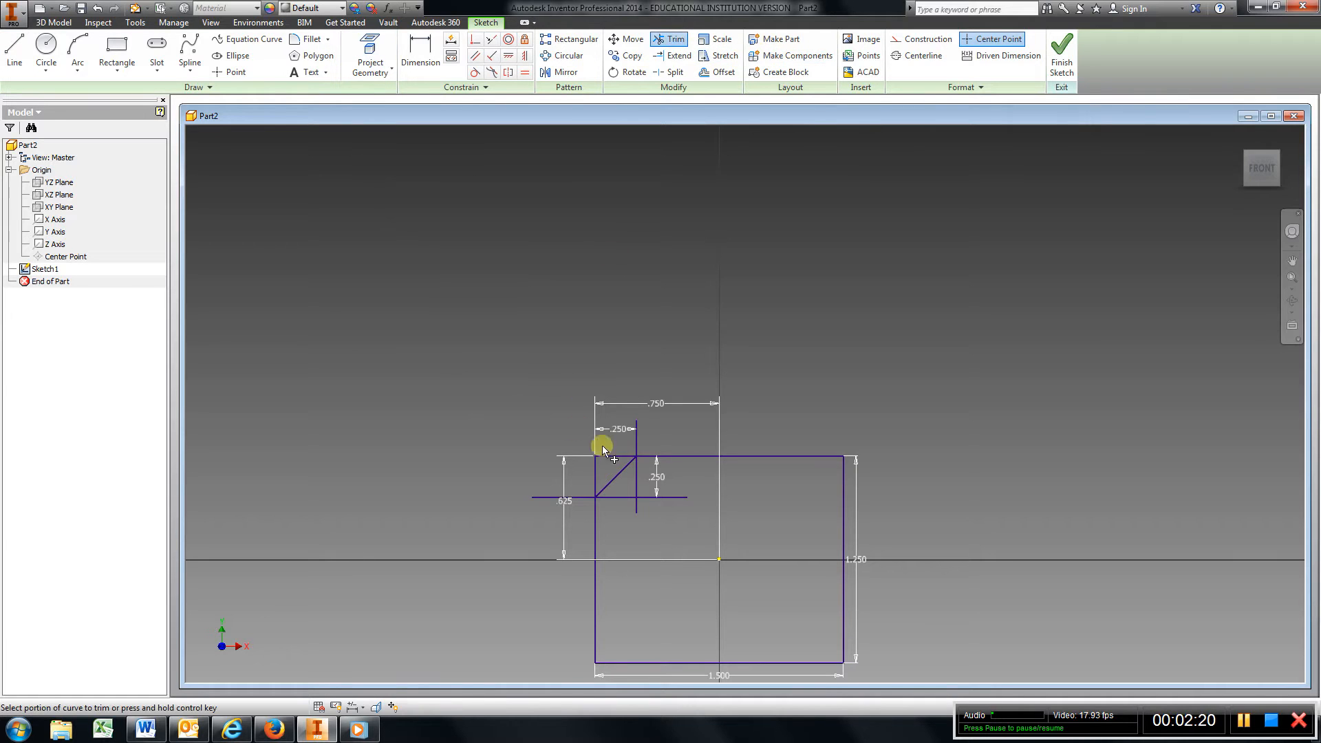
left_click(622, 460)
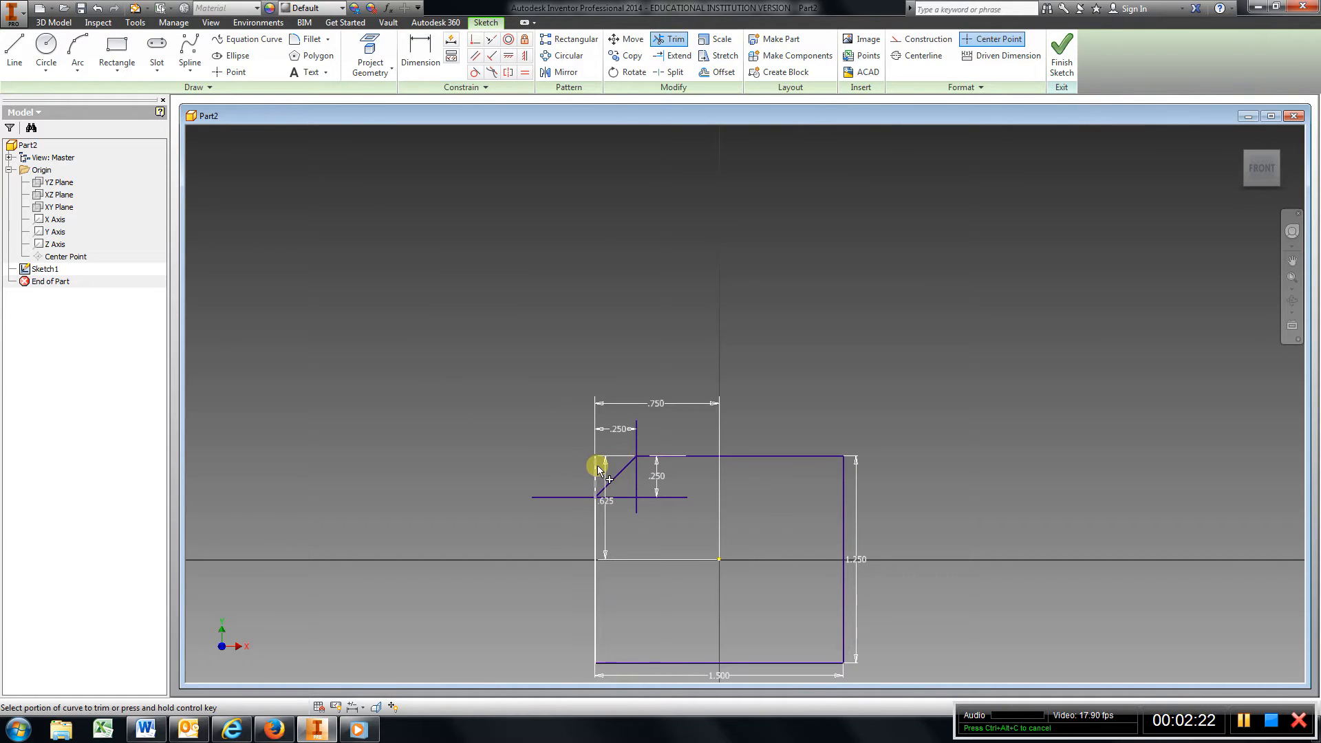
left_click(634, 437)
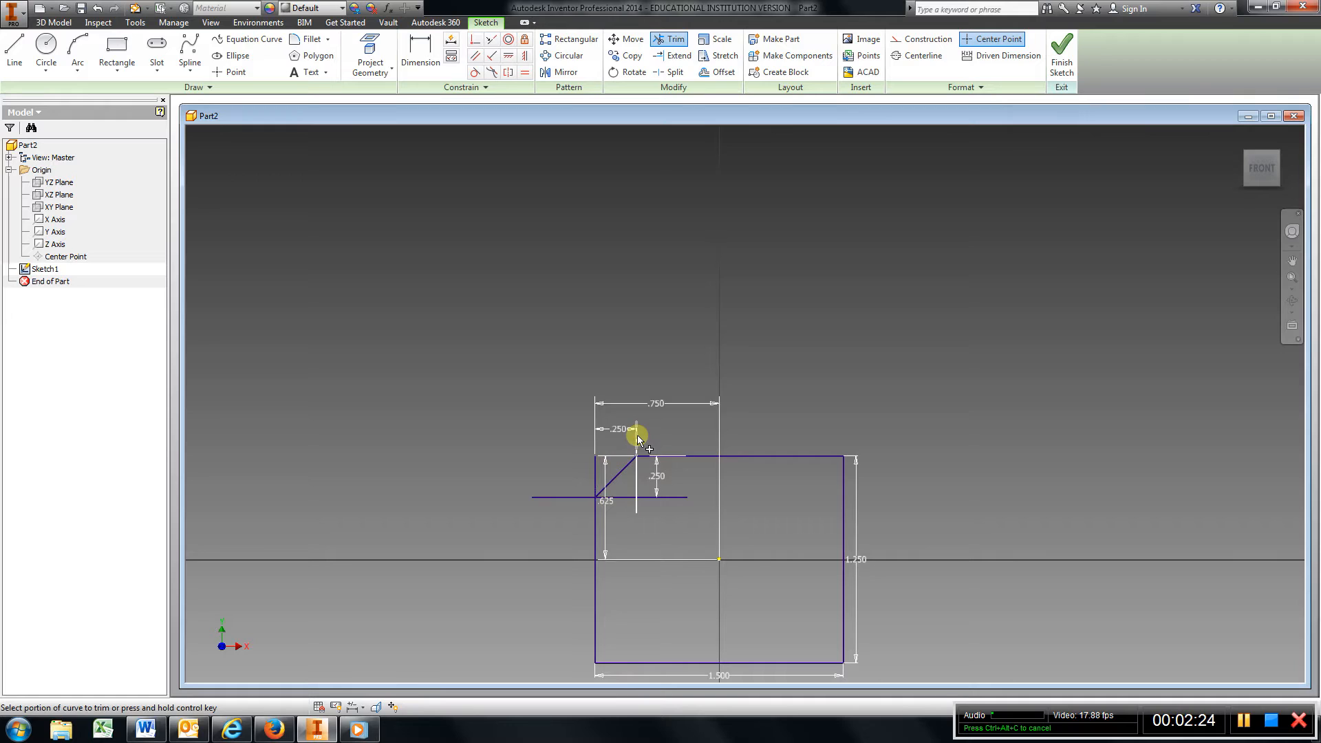
left_click(636, 482)
left_click(645, 497)
left_click(549, 497)
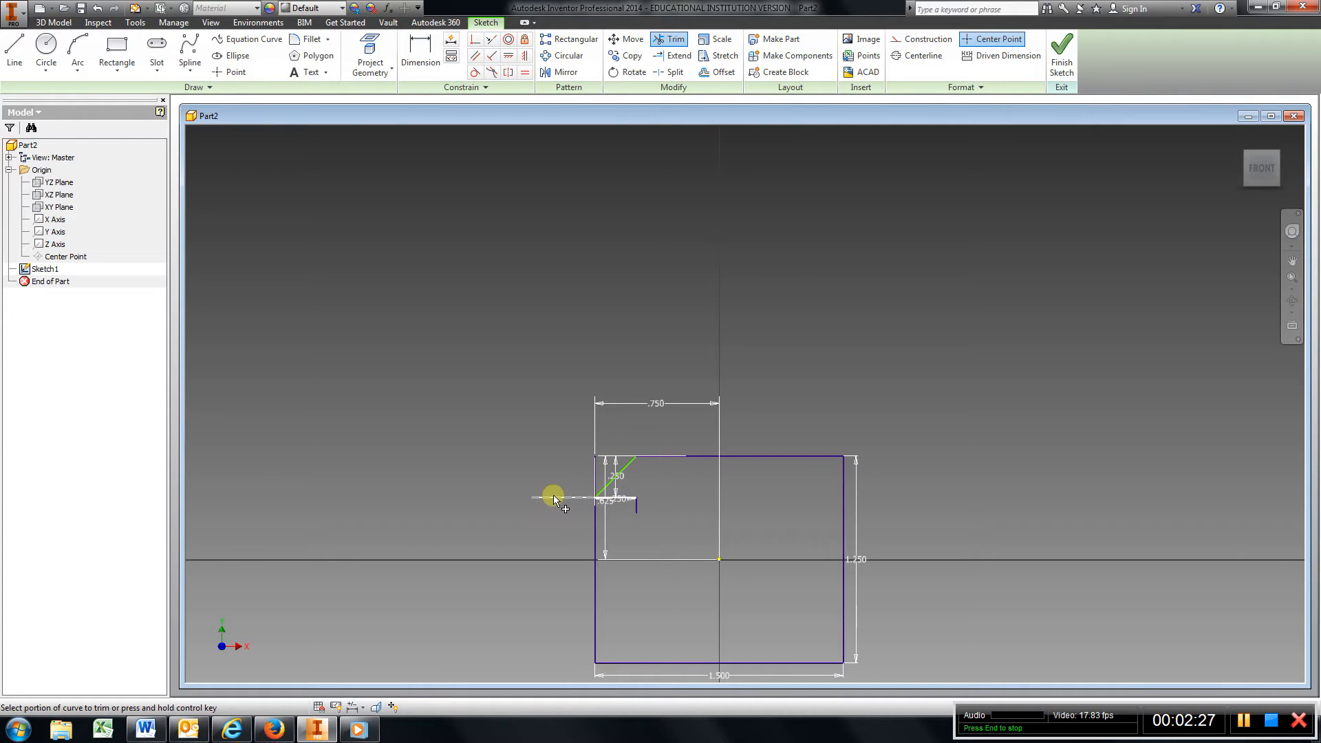
left_click(636, 508)
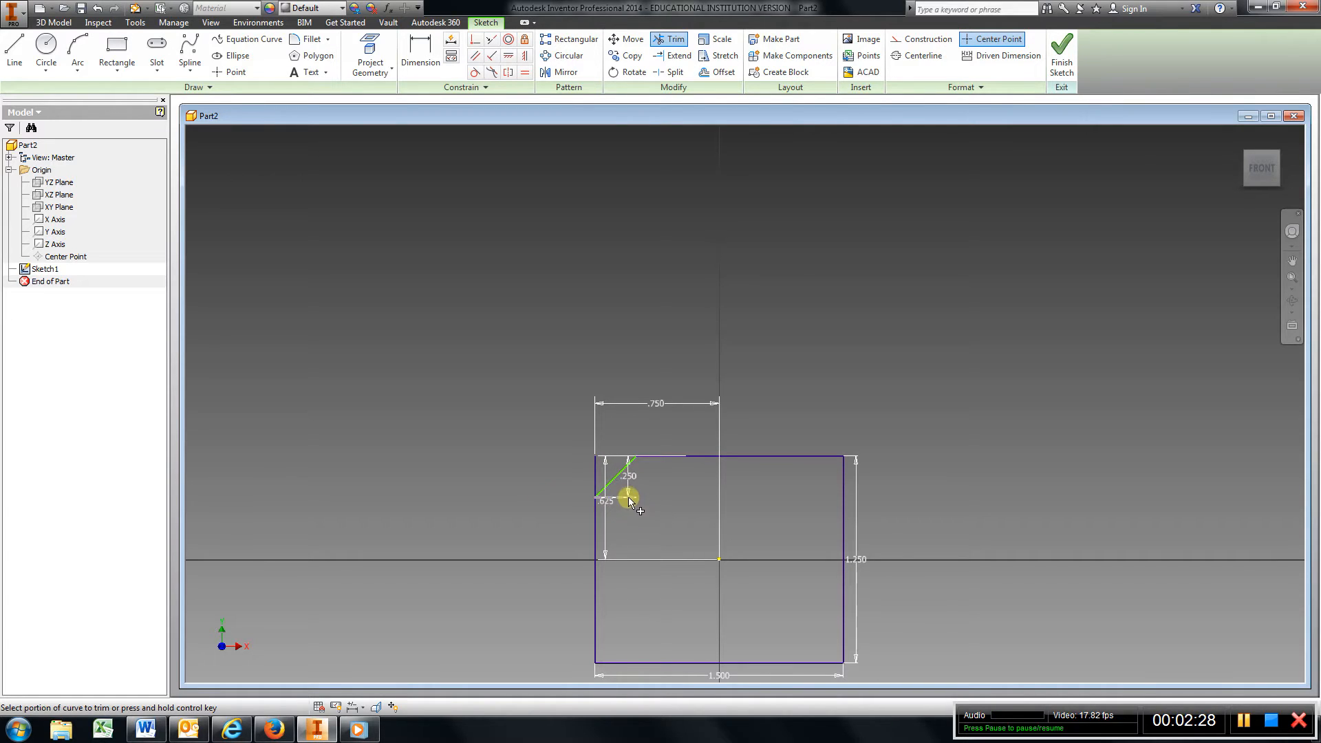
left_click(629, 497)
left_click(596, 473)
Draw a short vertical line across the rectangle's bottom edge, about 0.19 in from its left edge
middle_click_drag(709, 584, 667, 360)
scroll(580, 485, "up", 6)
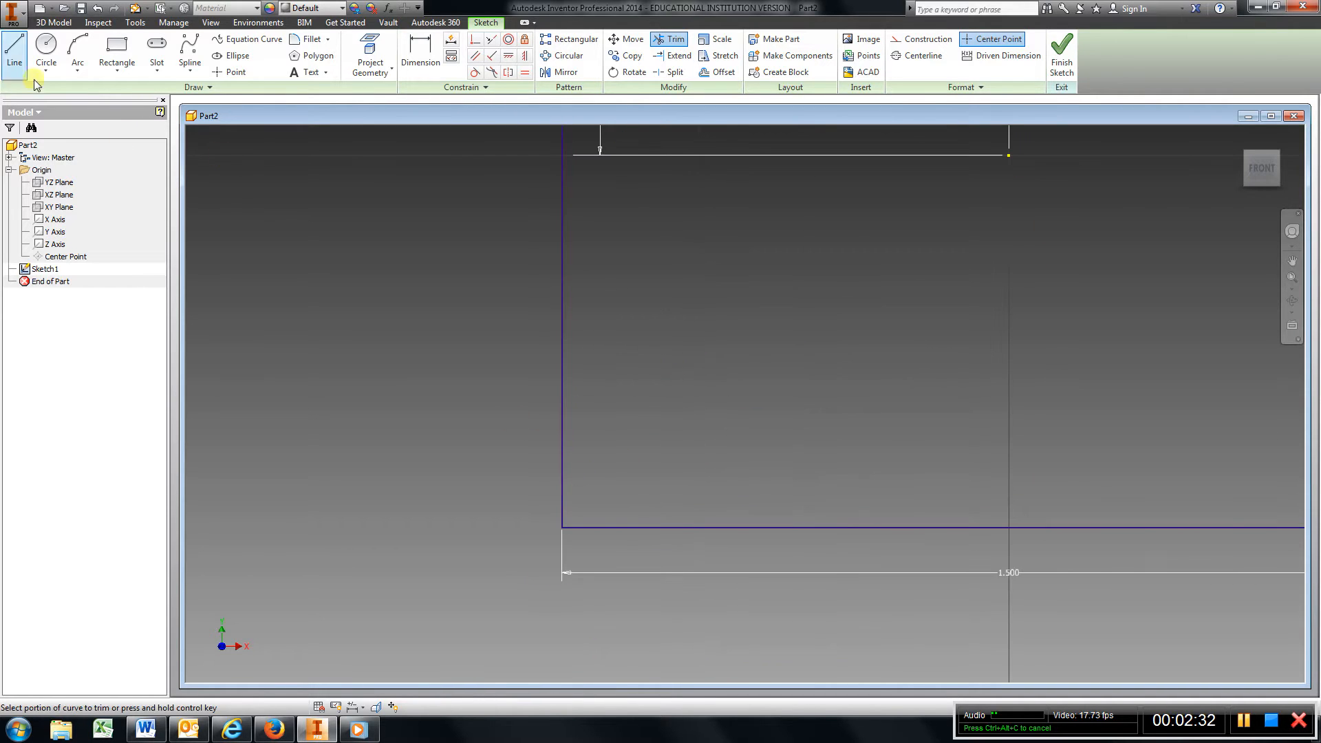
left_click(14, 48)
left_click(678, 400)
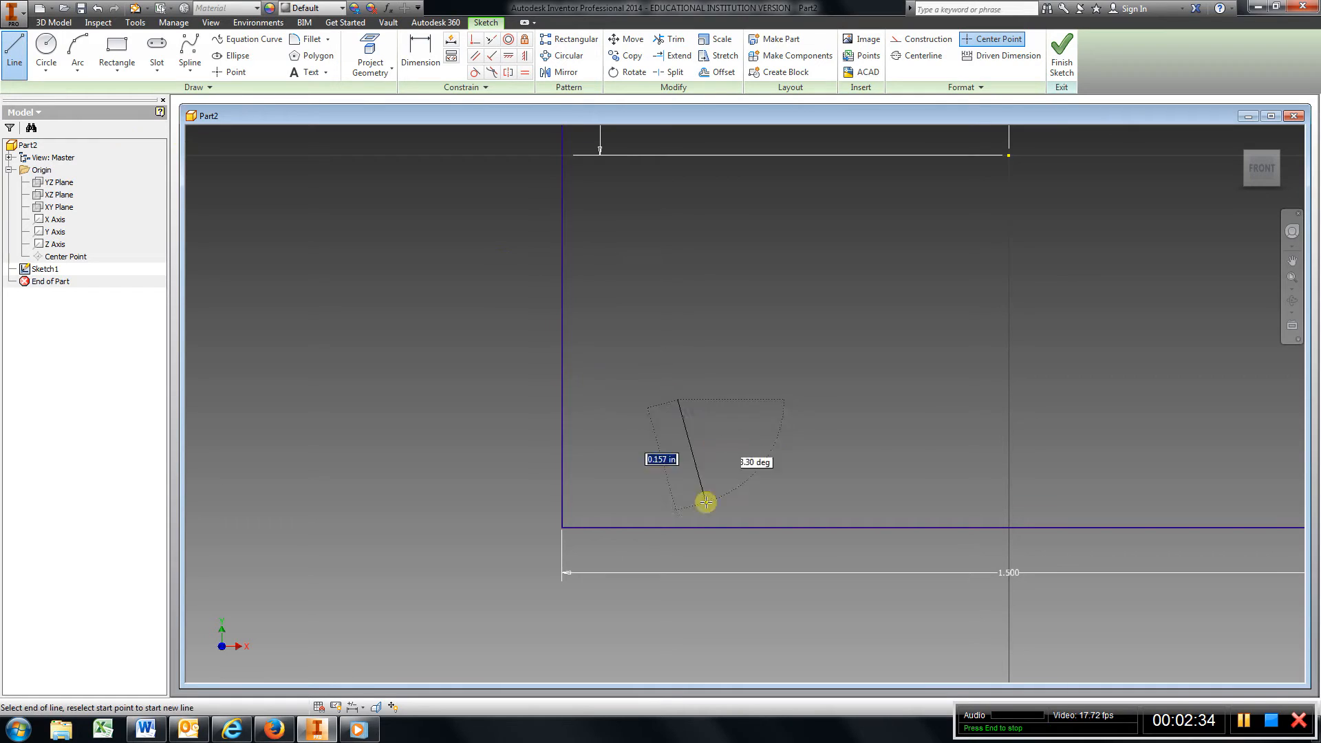
left_click(678, 627)
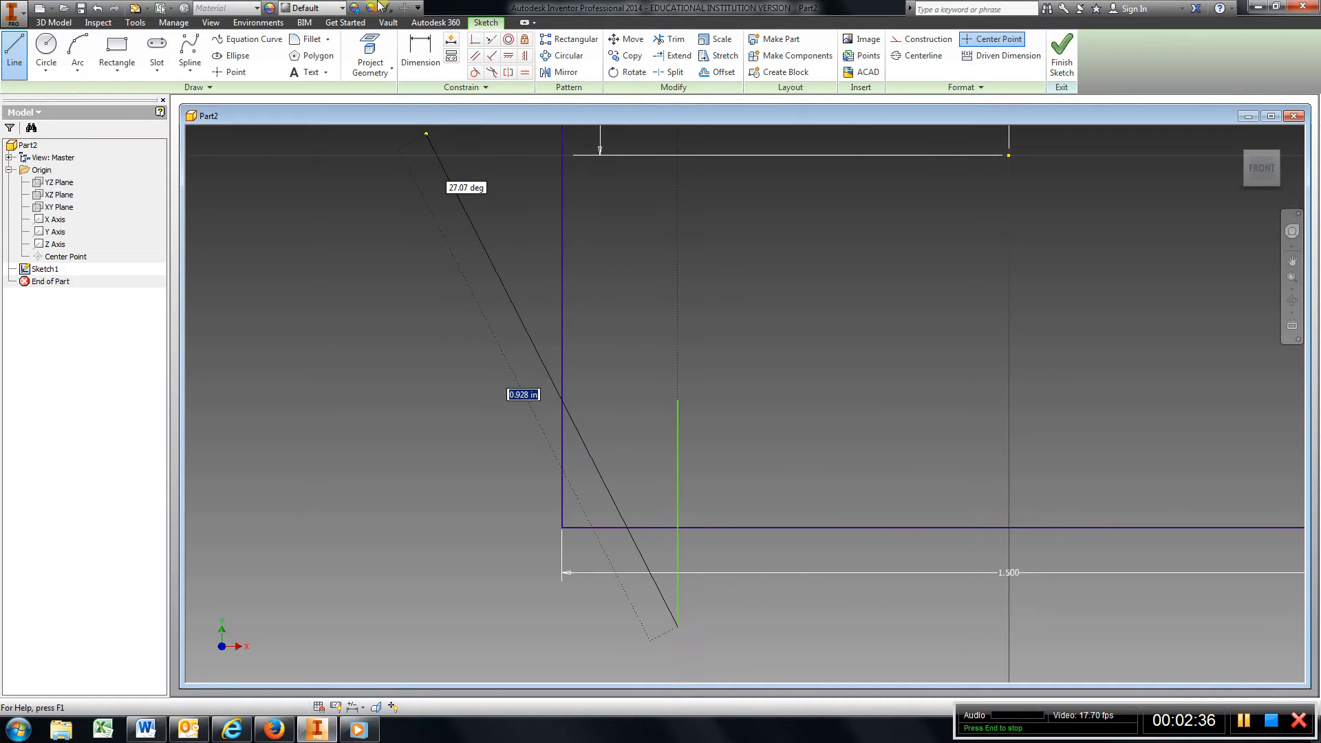
Dimension the lower vertical helper line .25 in from the rectangle's left edge
left_click(421, 52)
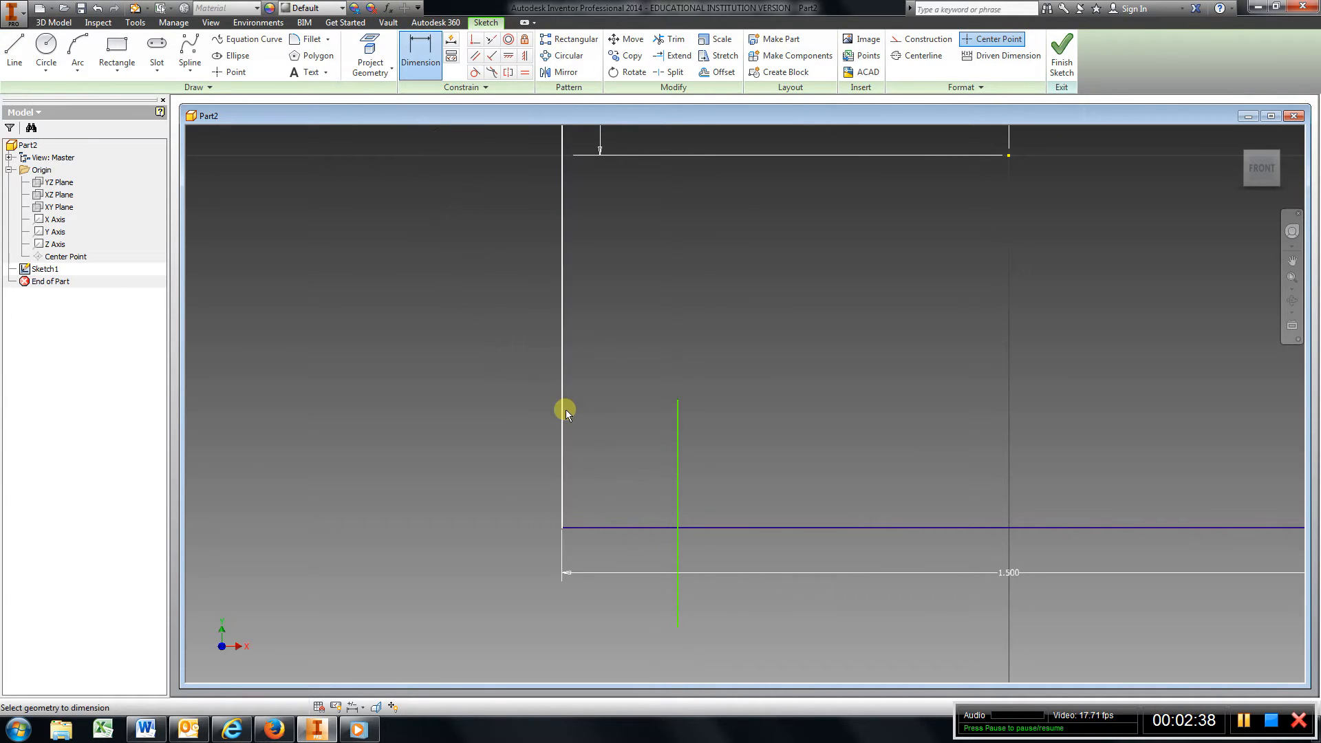
left_click(564, 411)
left_click(679, 423)
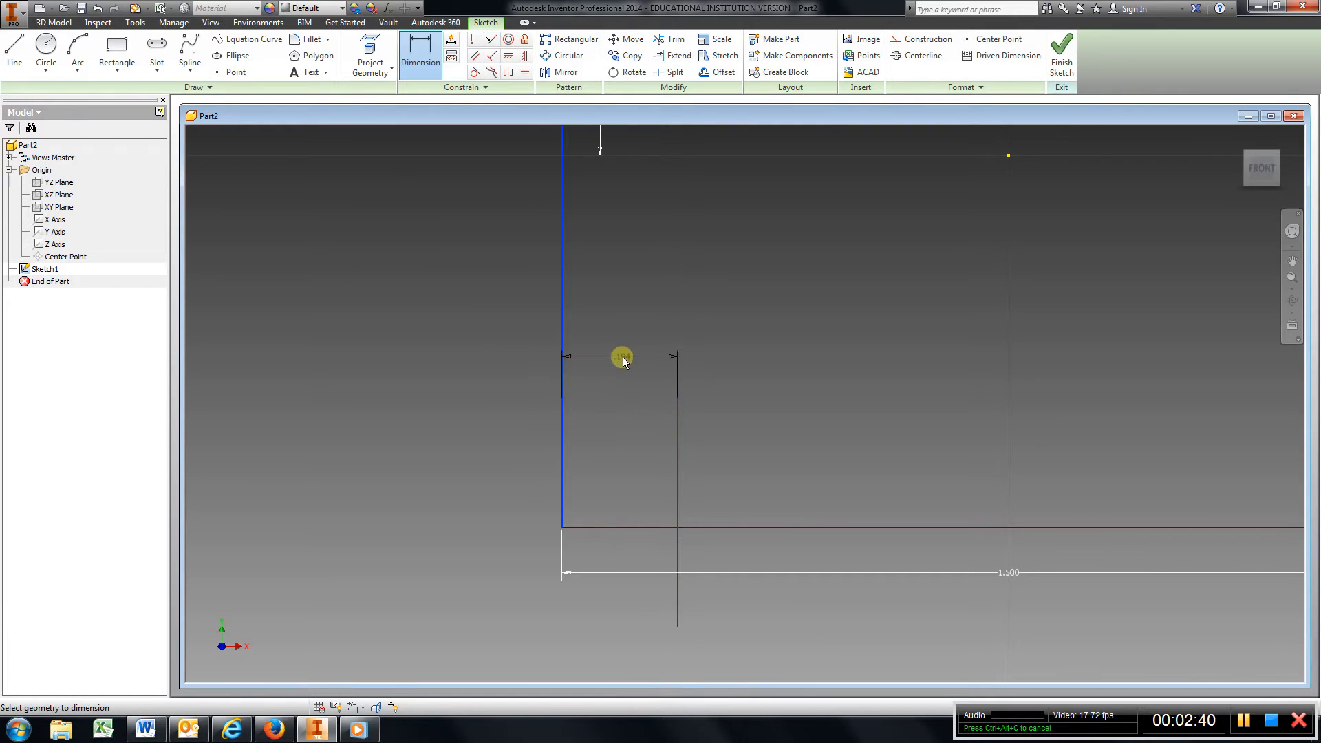
left_click(623, 362)
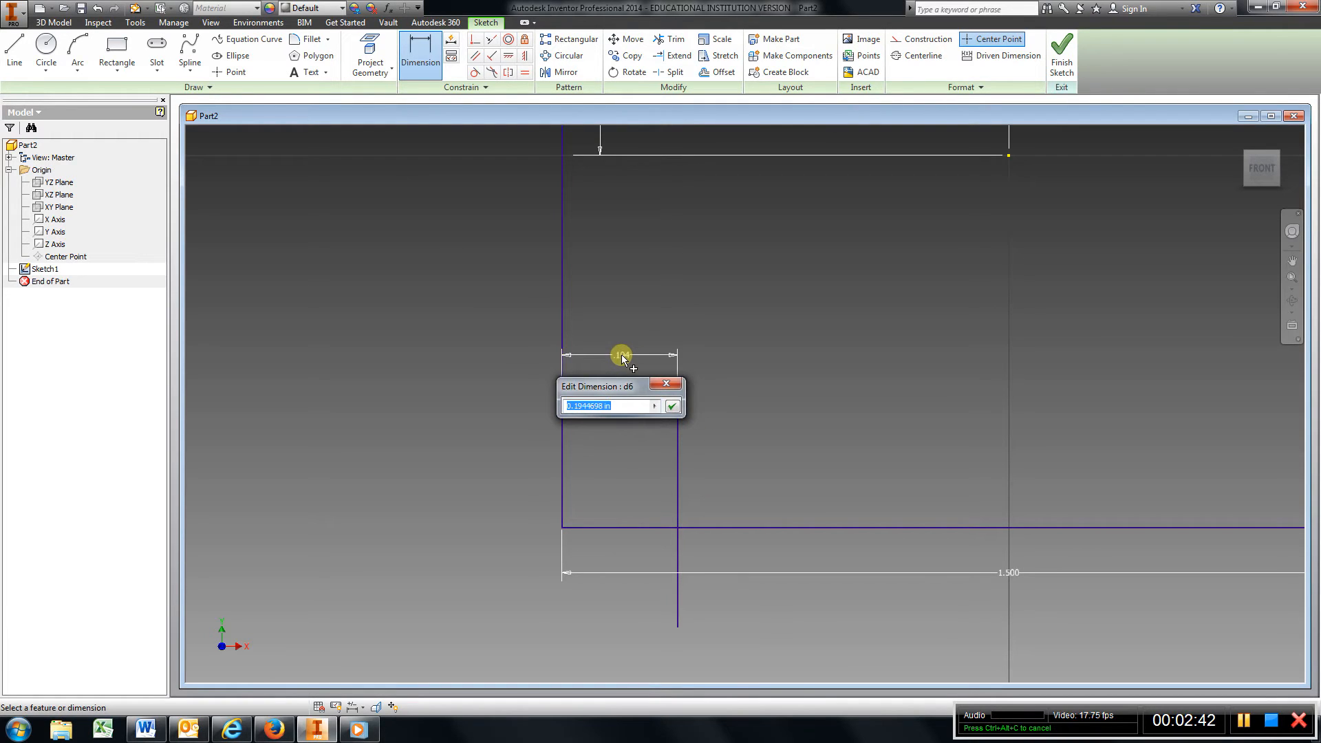
type(".25")
key("Return")
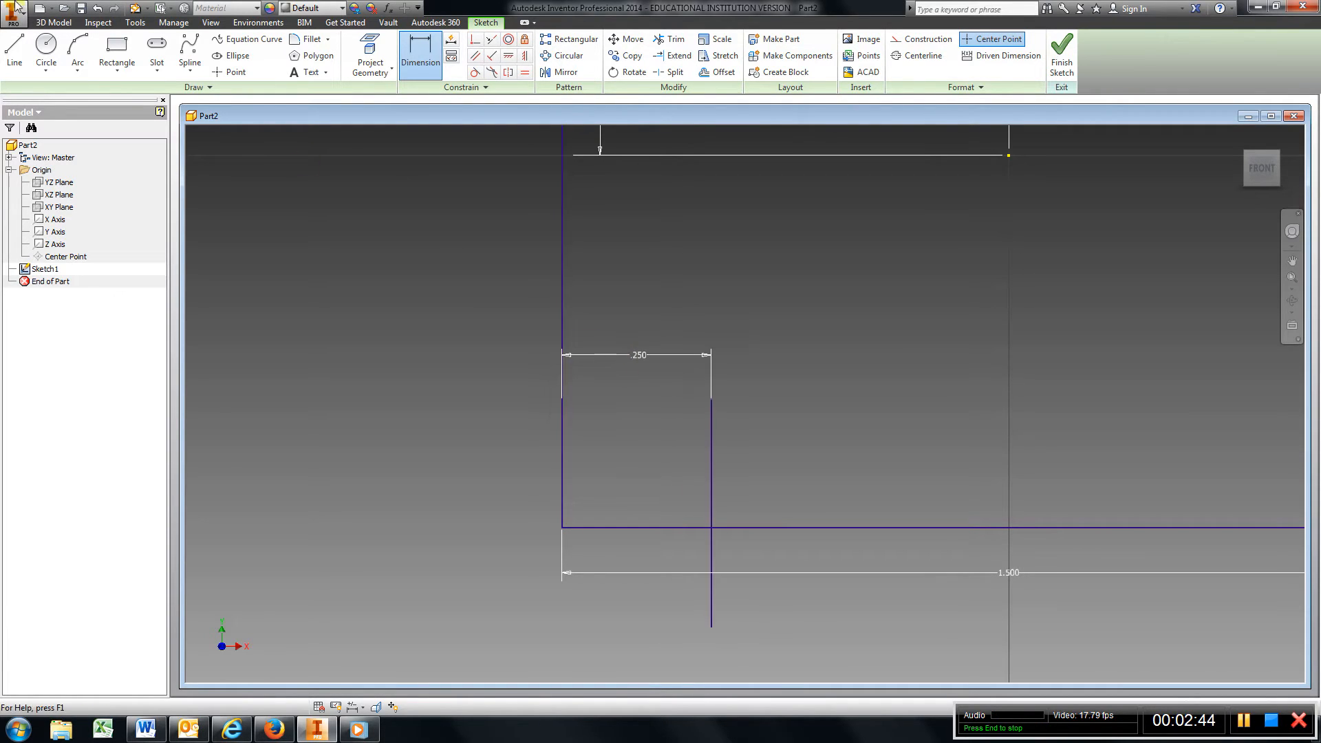
Draw a horizontal line across the rectangle's left edge, about 0.28 in above the bottom edge and extending past the vertical helper line
left_click(25, 69)
left_click(435, 363)
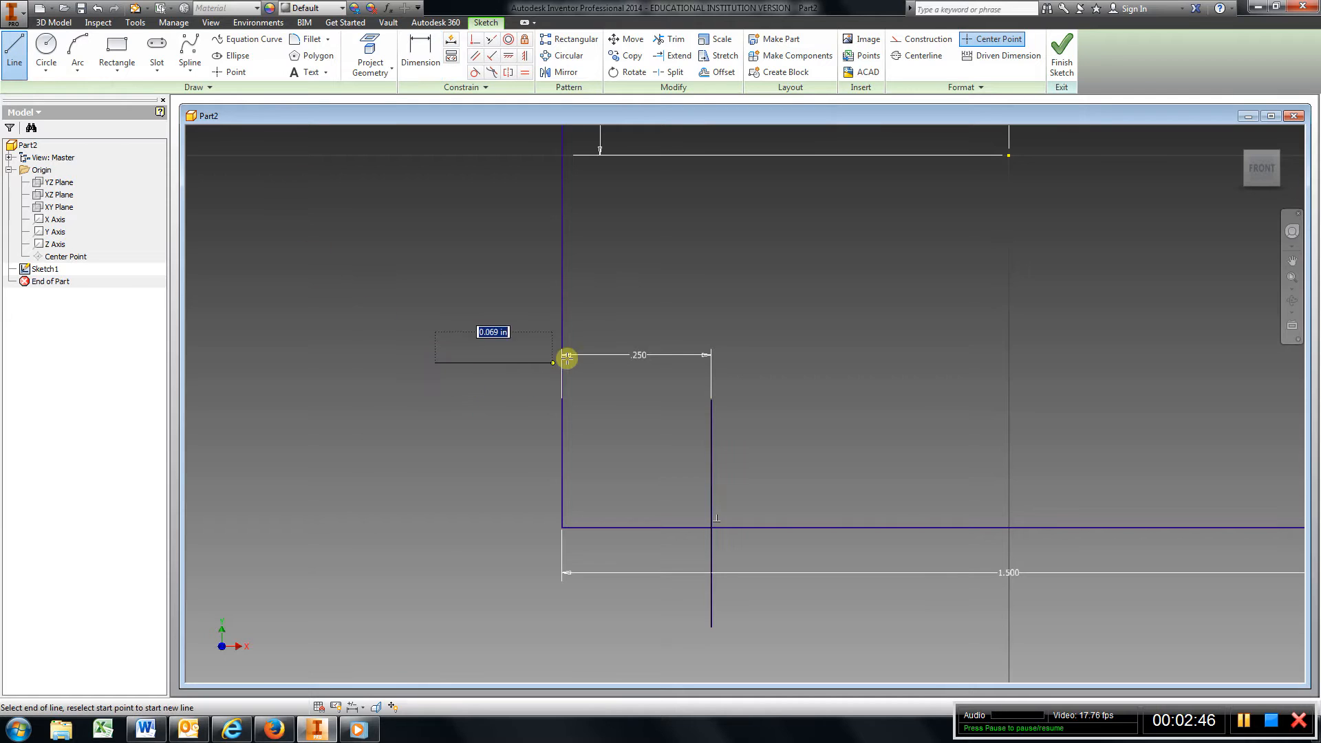
left_click(823, 363)
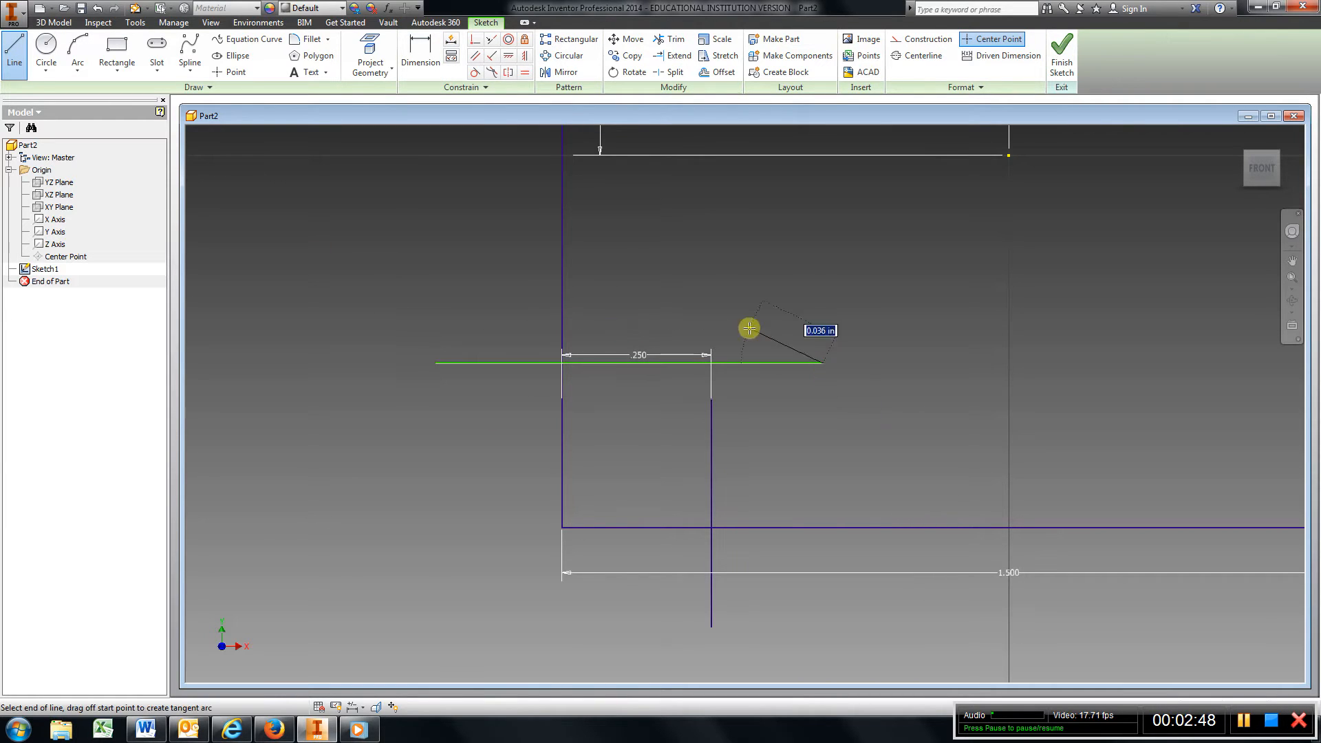
Dimension the lower horizontal helper line .25 in above the rectangle's bottom edge
left_click(420, 55)
left_click(653, 527)
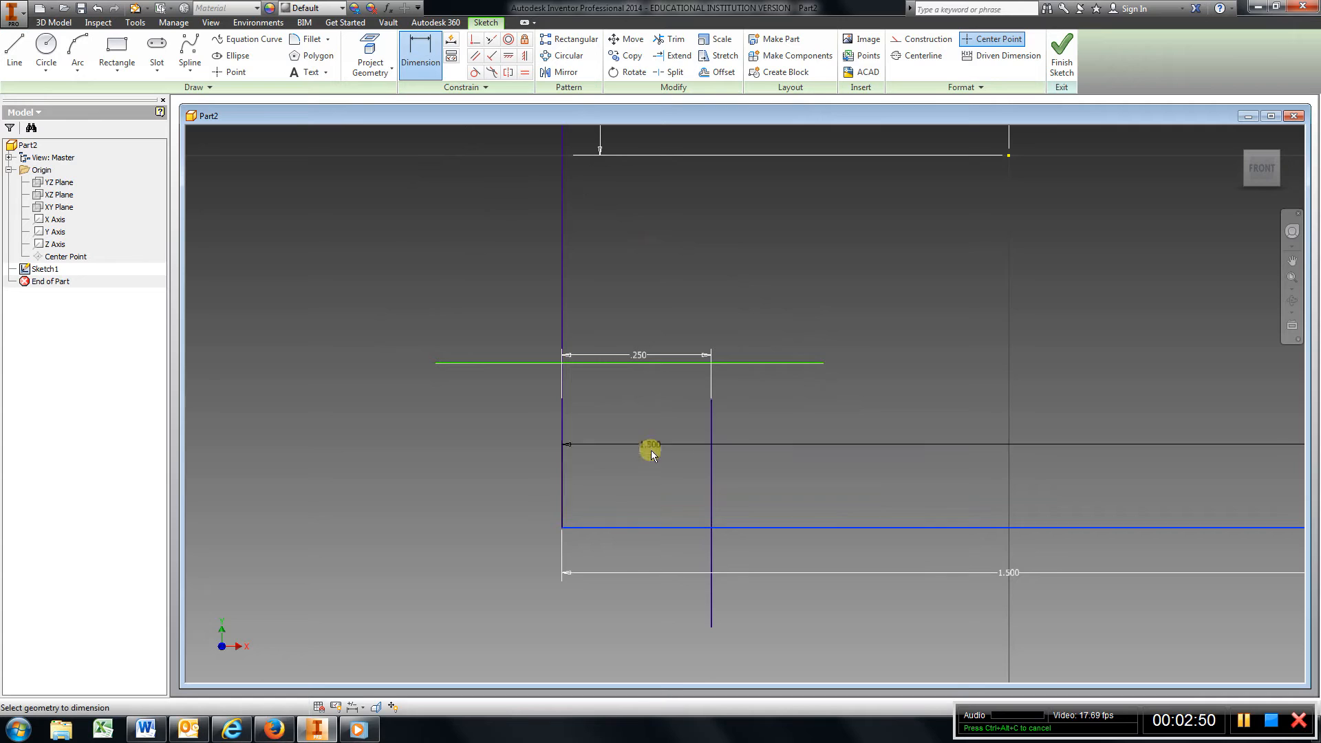
left_click(652, 363)
left_click(794, 442)
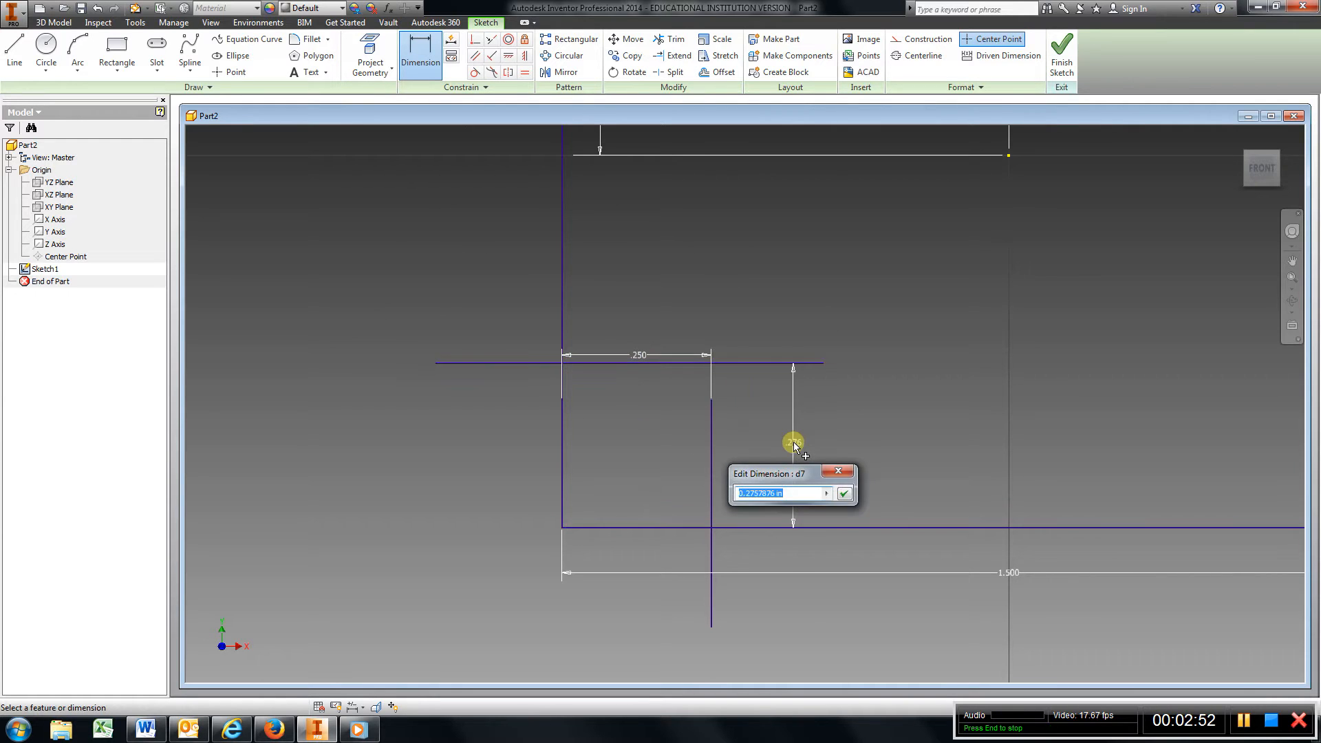
type(".25")
key("Return")
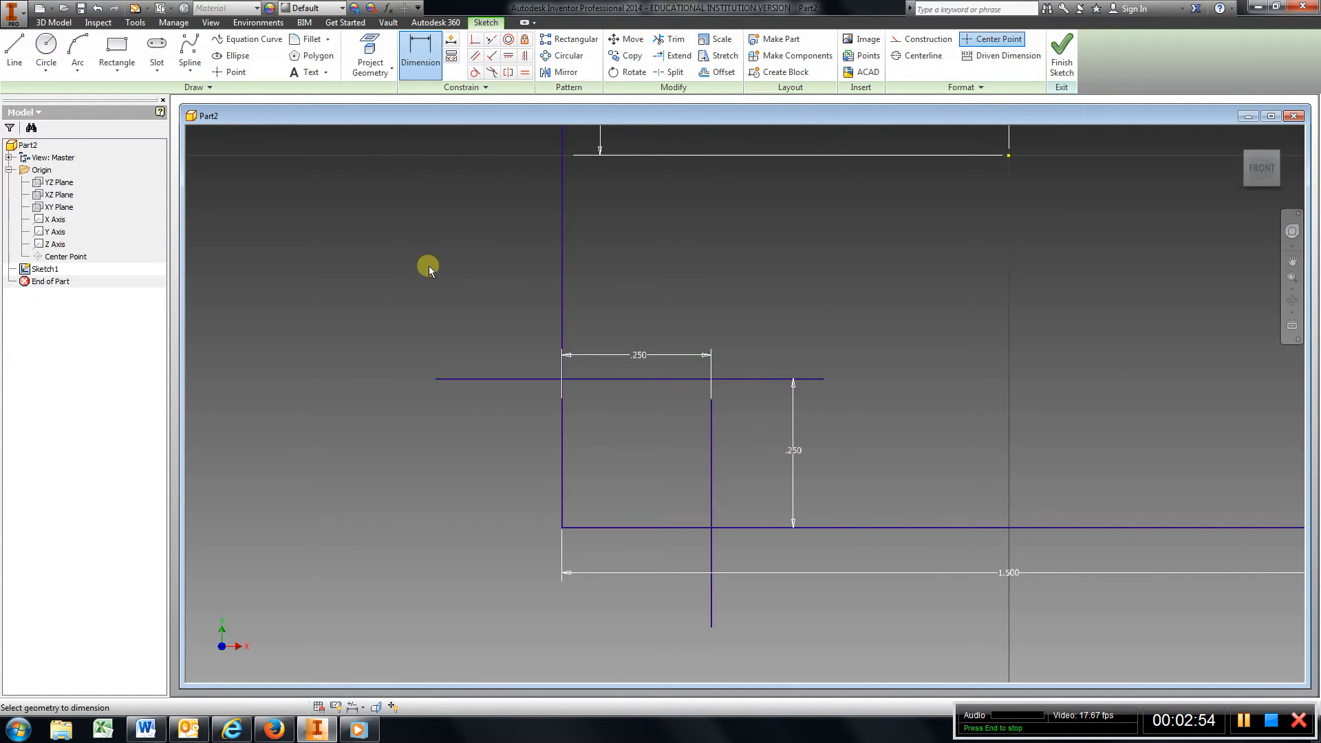
Draw a diagonal line from the horizontal helper line's crossing on the left edge to the vertical helper line's crossing on the bottom edge
left_click(14, 51)
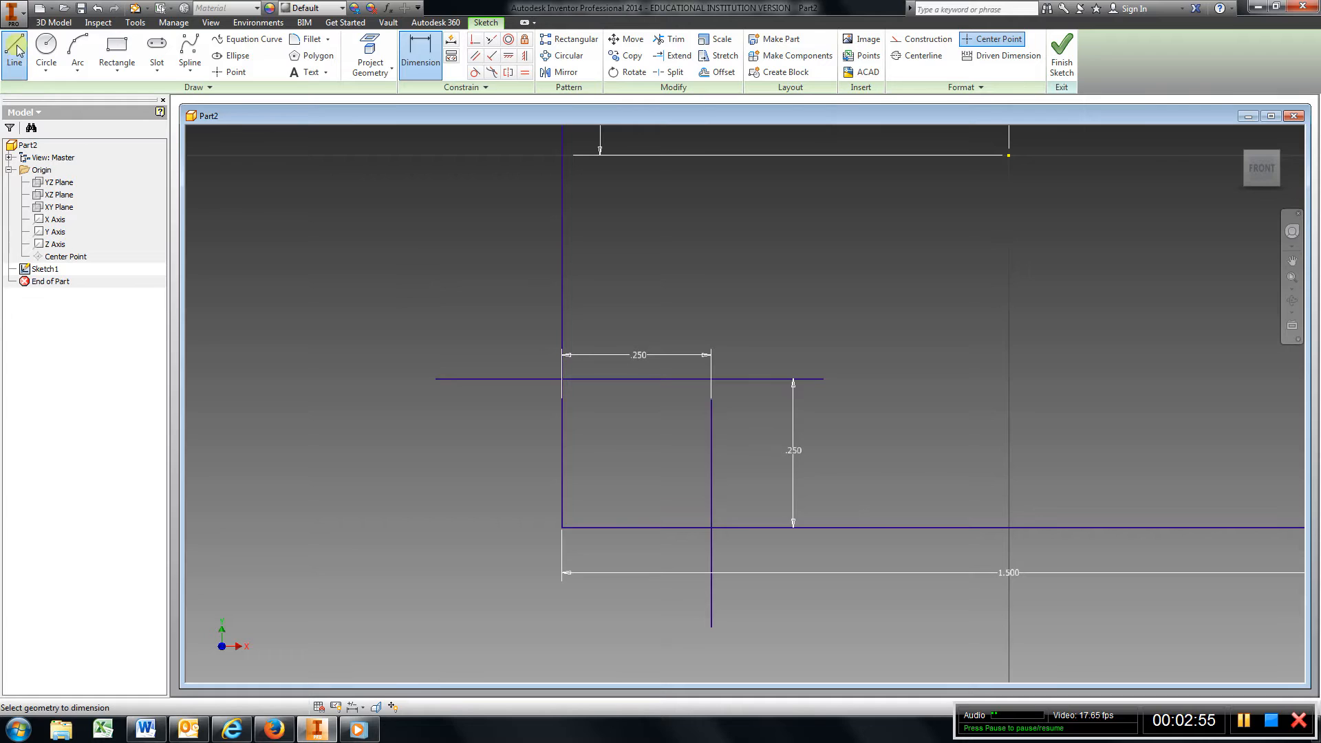
left_click(563, 379)
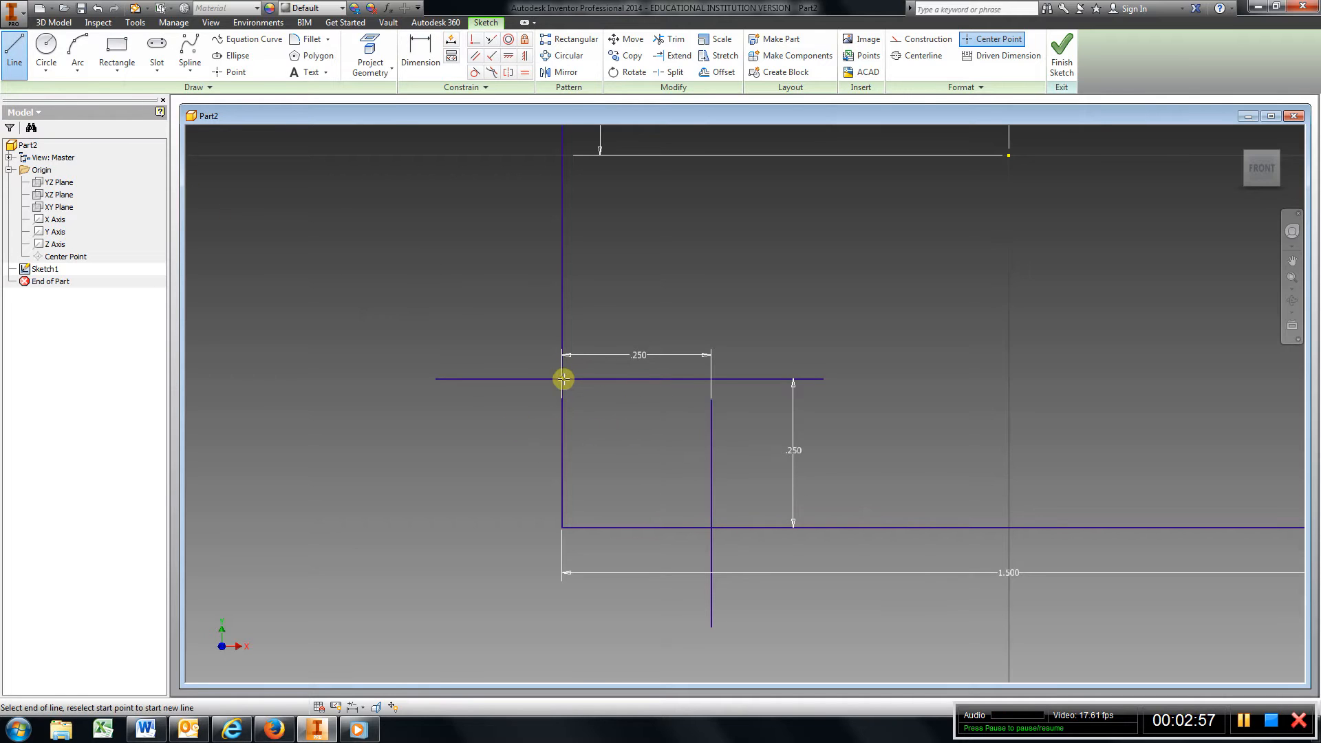
left_click(713, 528)
Trim the lower-left helper lines and the left edge below the diagonal, and try to trim the bottom edge's end at that corner
key("x")
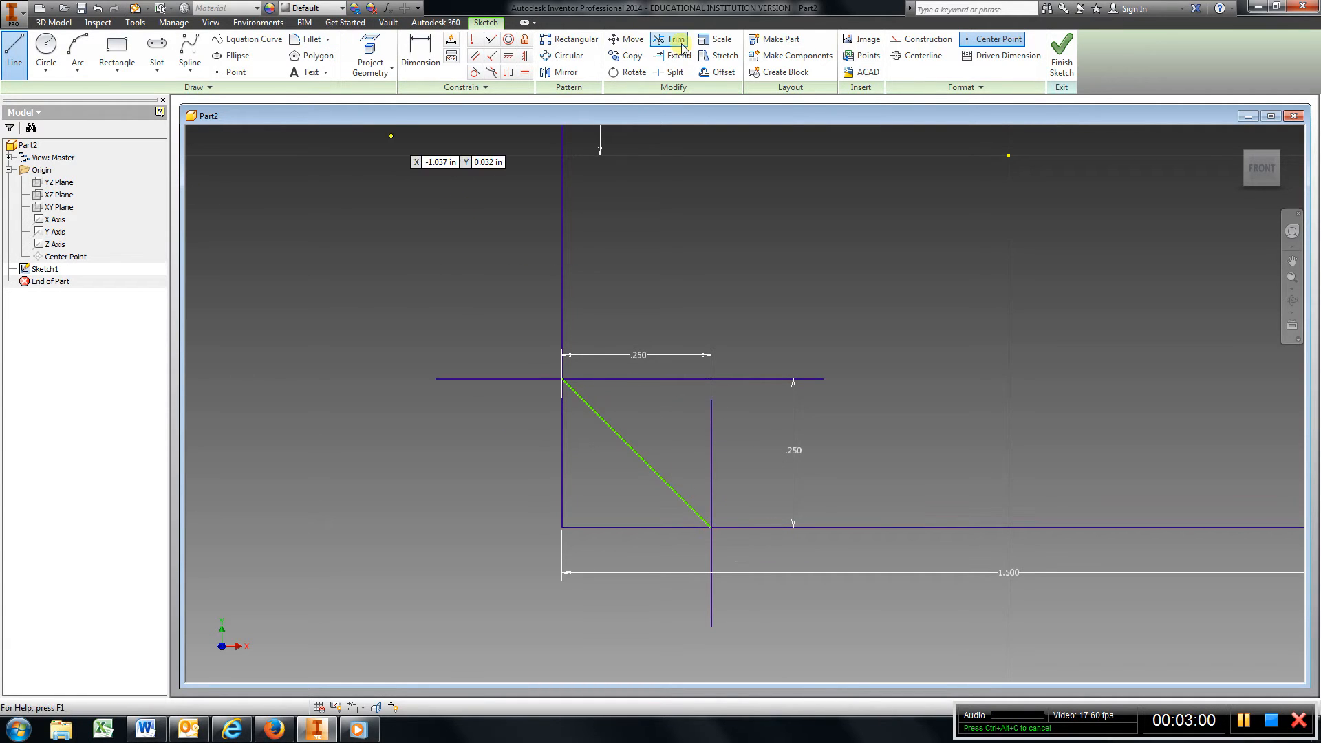
left_click(513, 378)
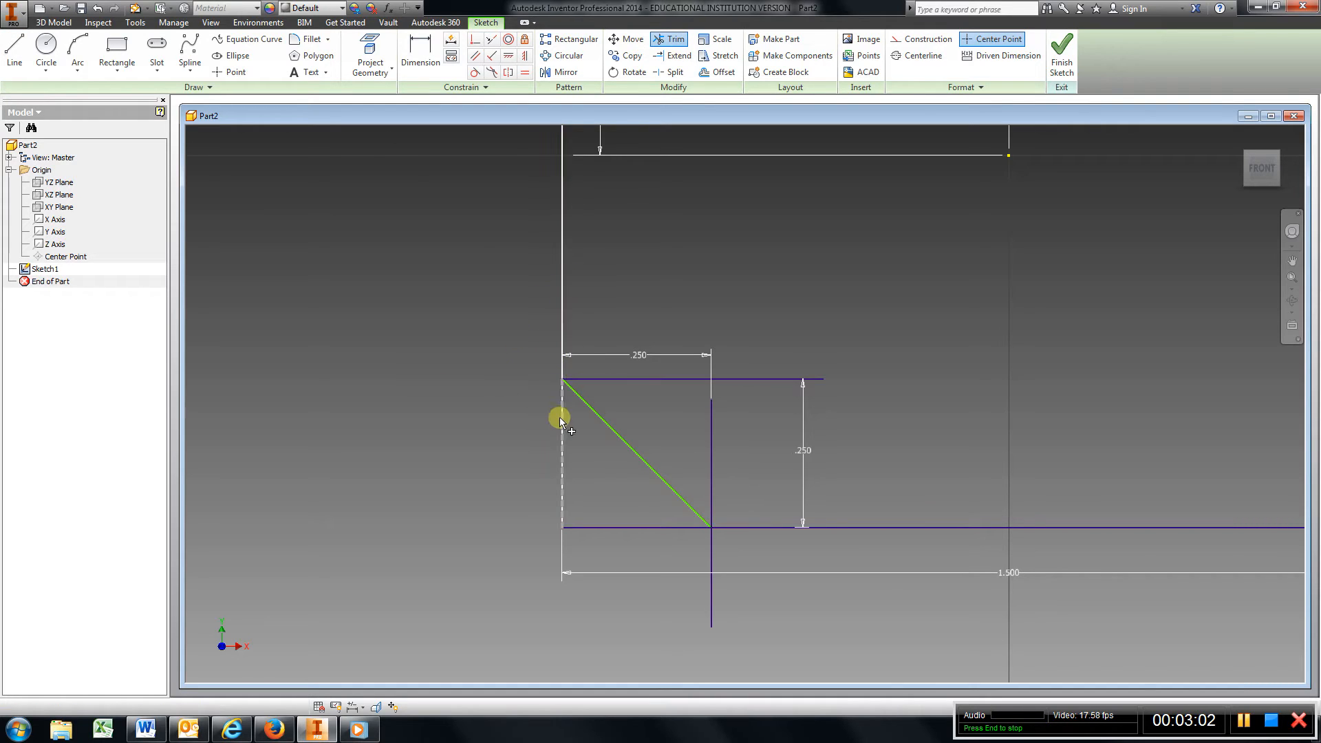
left_click(562, 430)
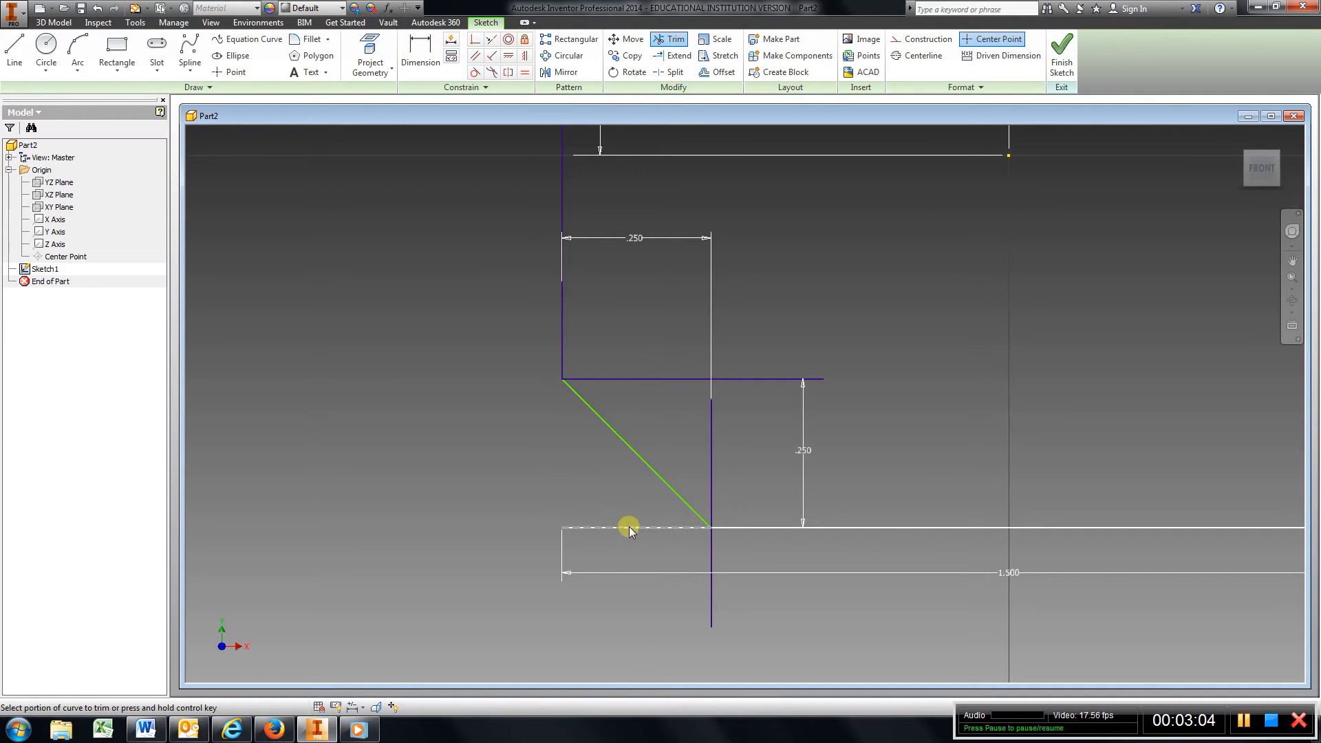
left_click(712, 448)
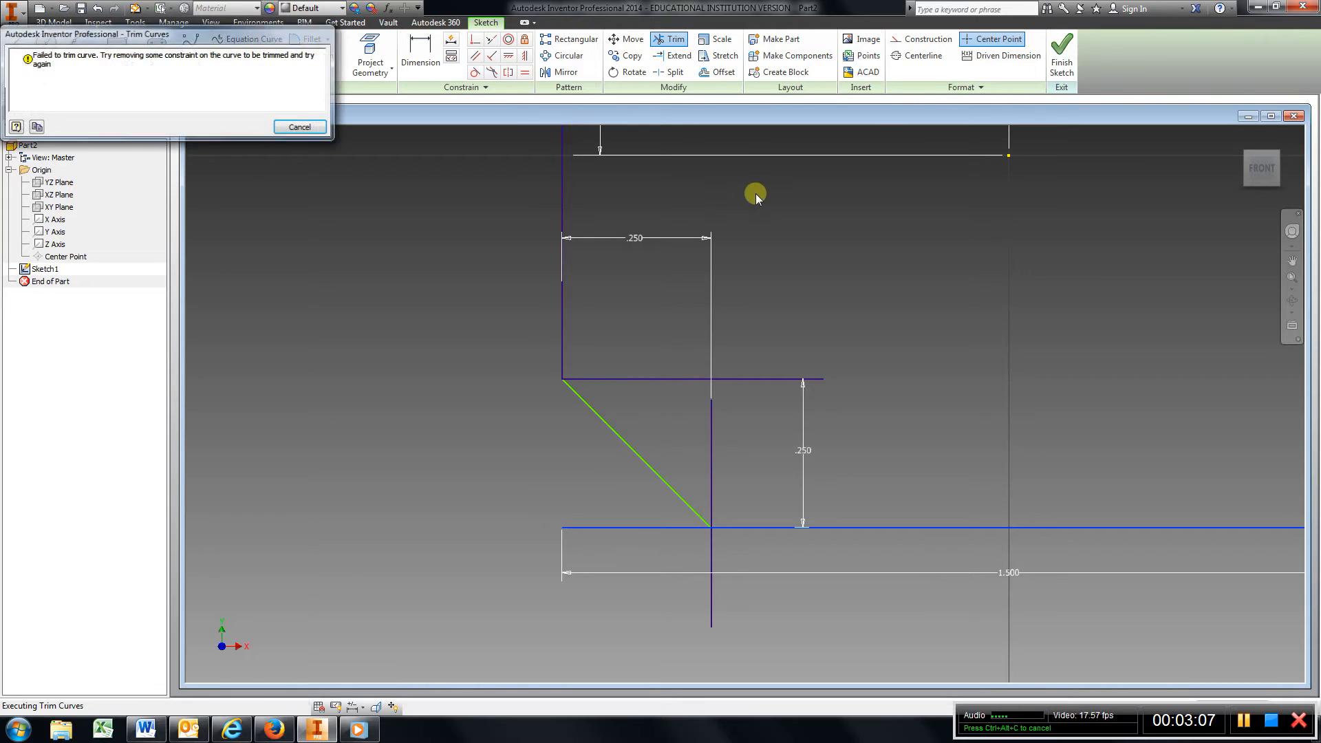
left_click(300, 128)
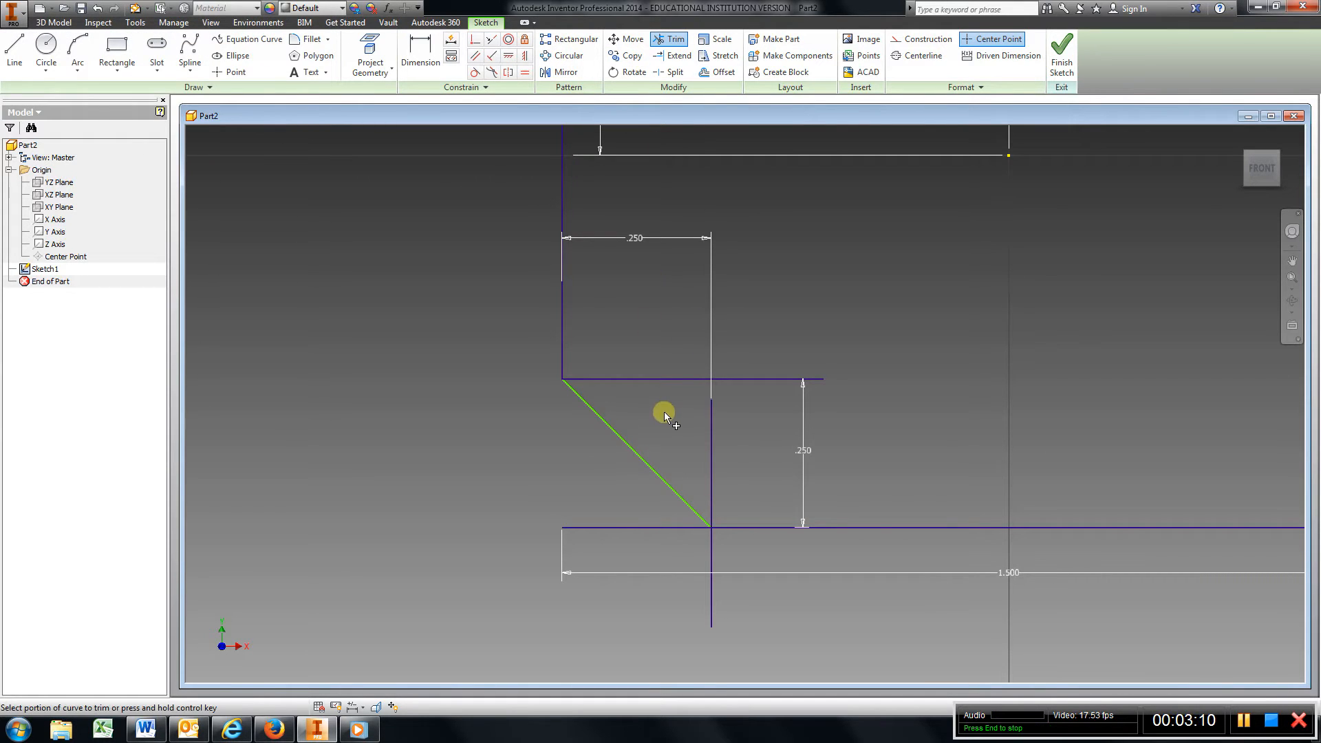
left_click(663, 378)
left_click(746, 380)
left_click(711, 559)
Draw a long horizontal line across the whole rectangle, about 0.125 in below its top edge and extending past both sides
scroll(722, 461, "down", 7)
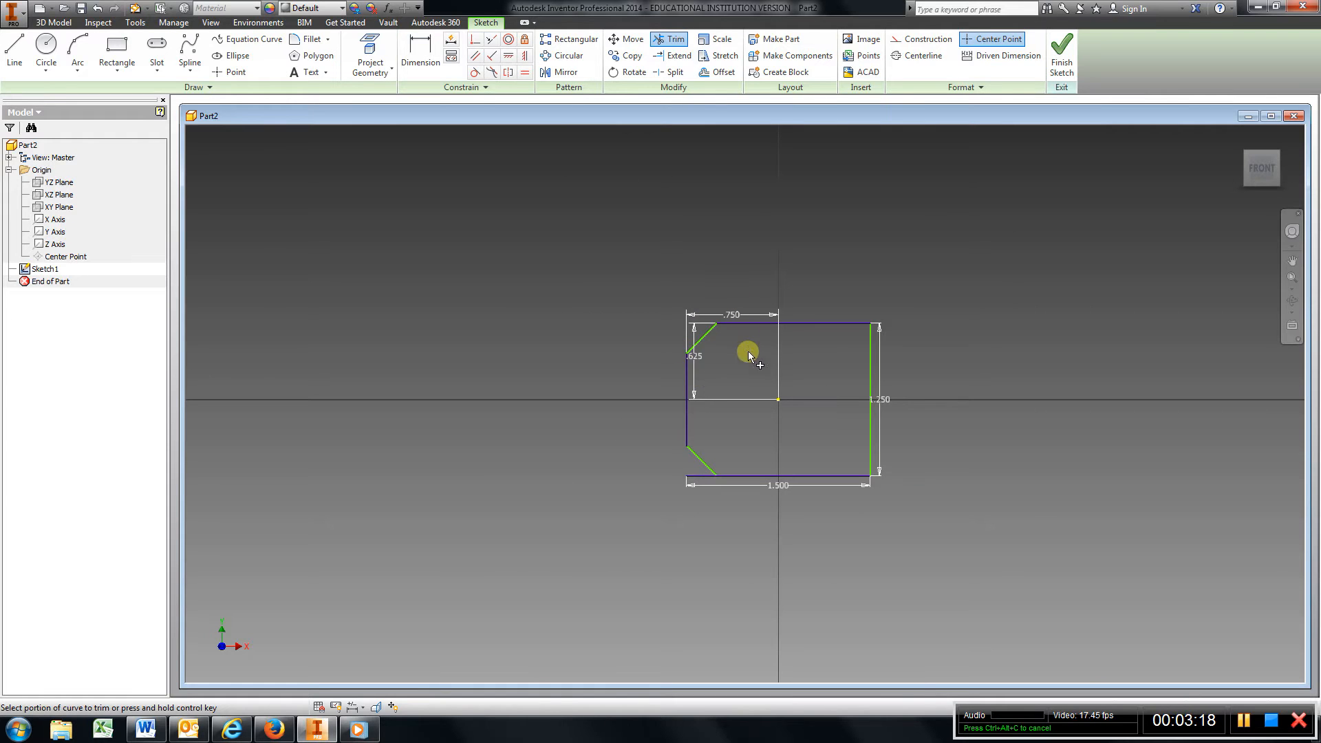
middle_click_drag(749, 351, 548, 379)
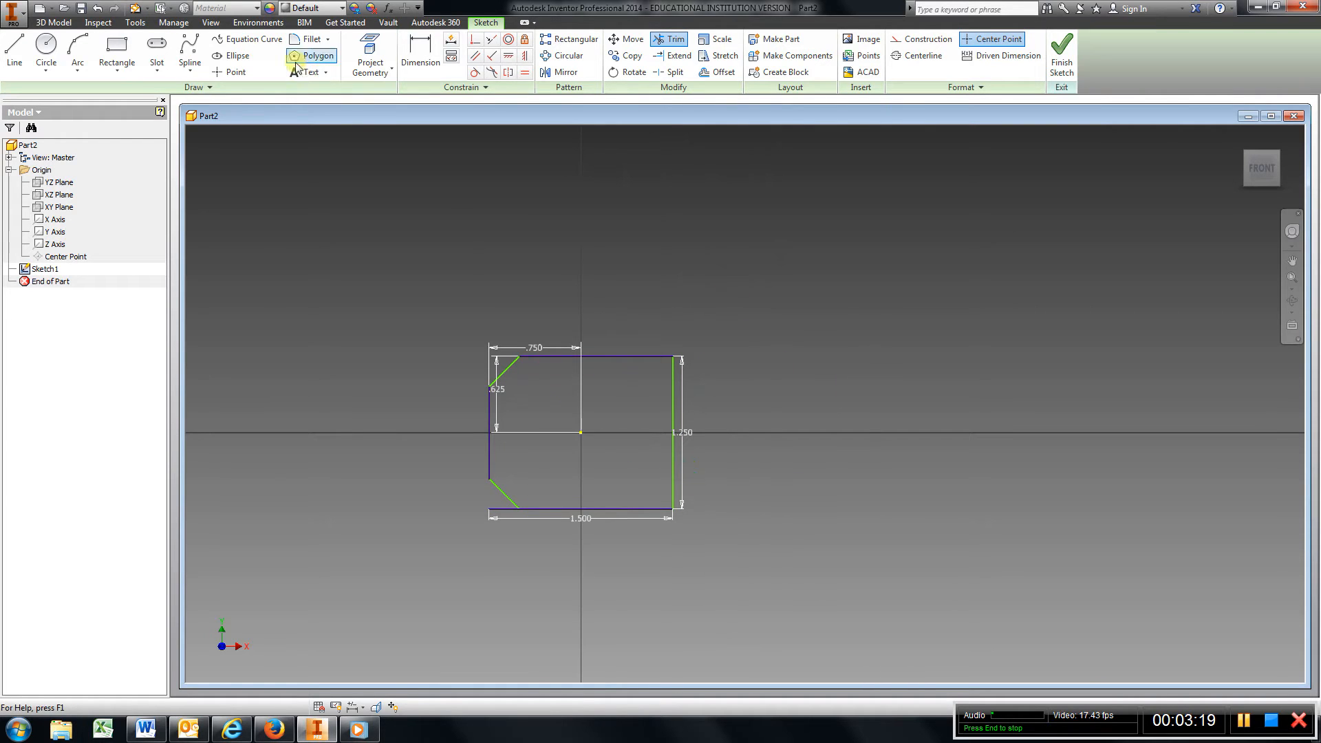
left_click(13, 49)
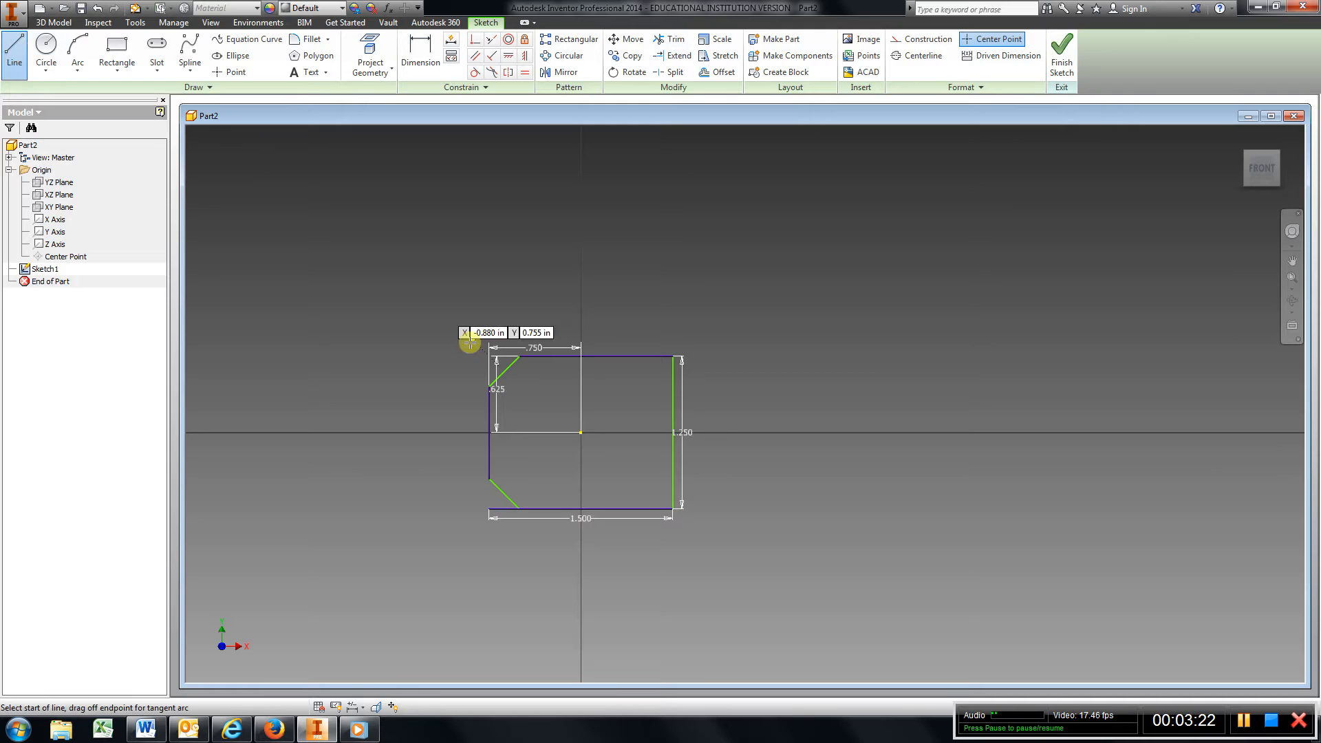
left_click(419, 372)
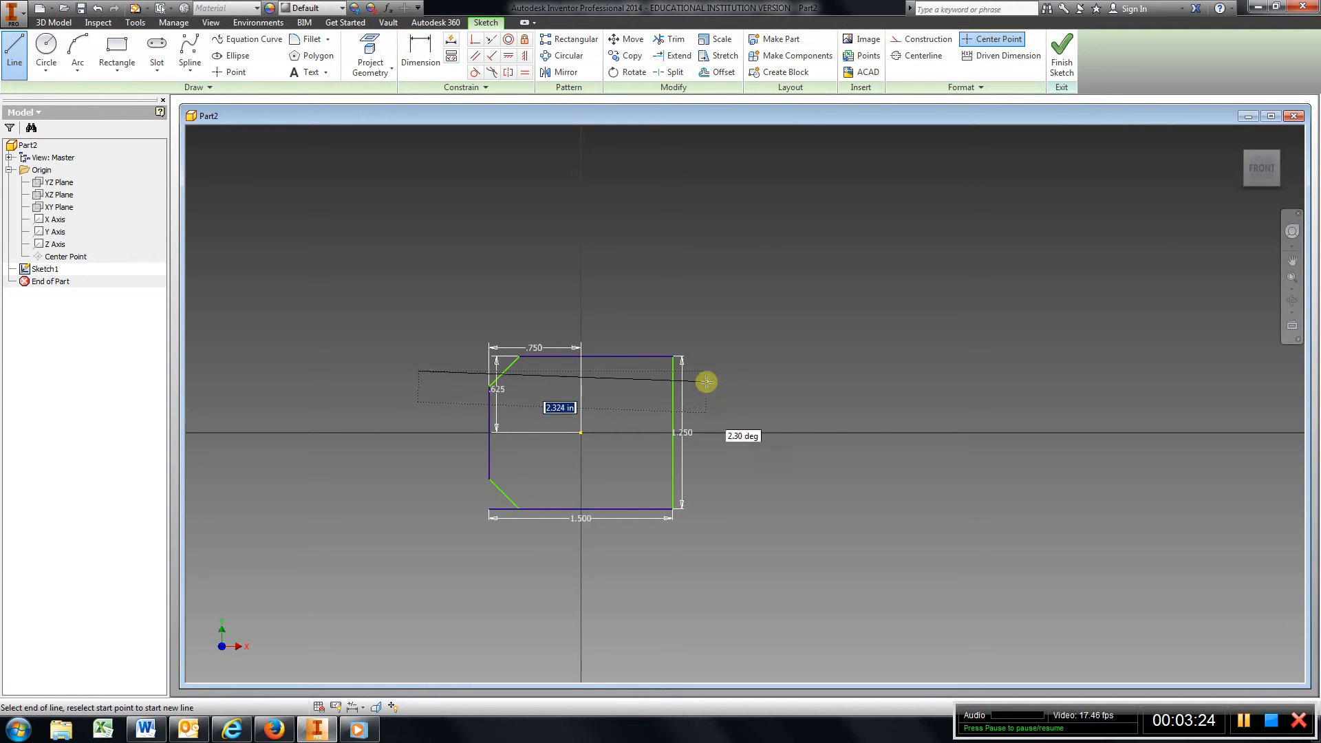
left_click(781, 370)
Dimension the long horizontal line .2 in below the rectangle's top edge
scroll(595, 346, "up", 4)
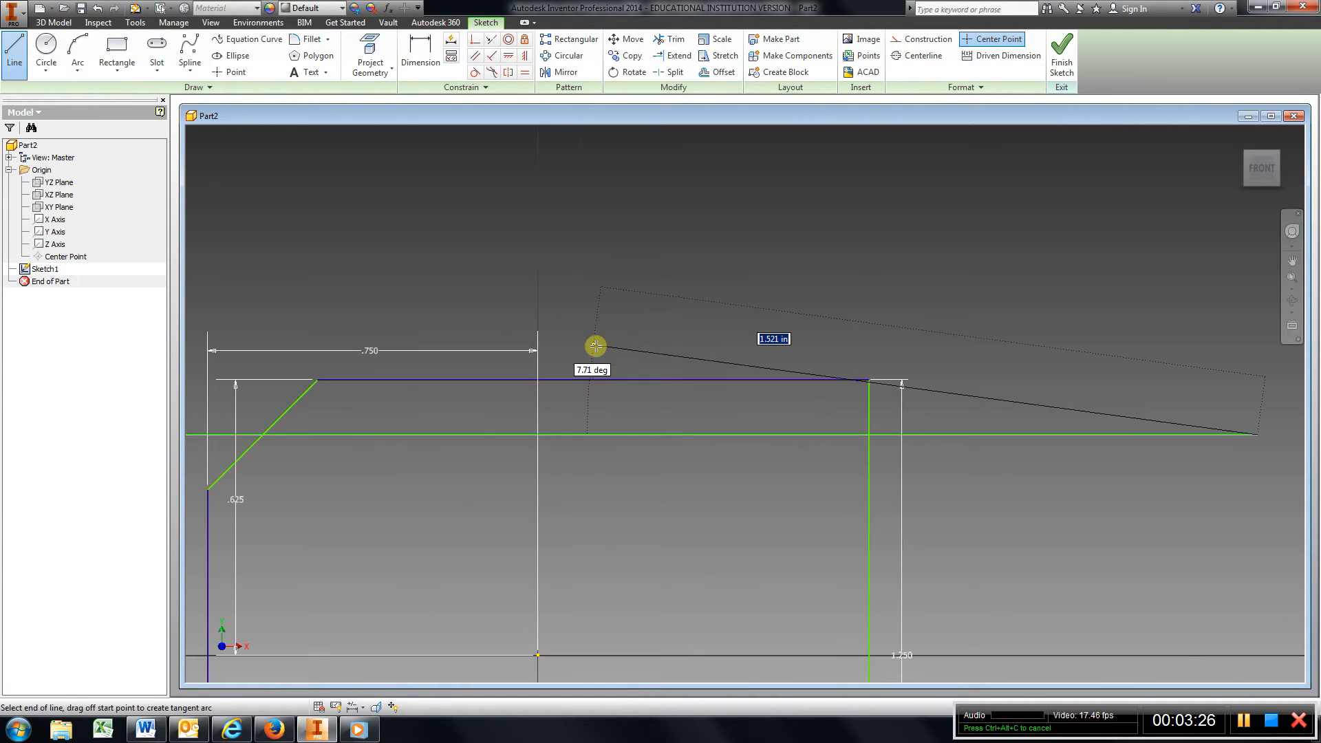
left_click(422, 55)
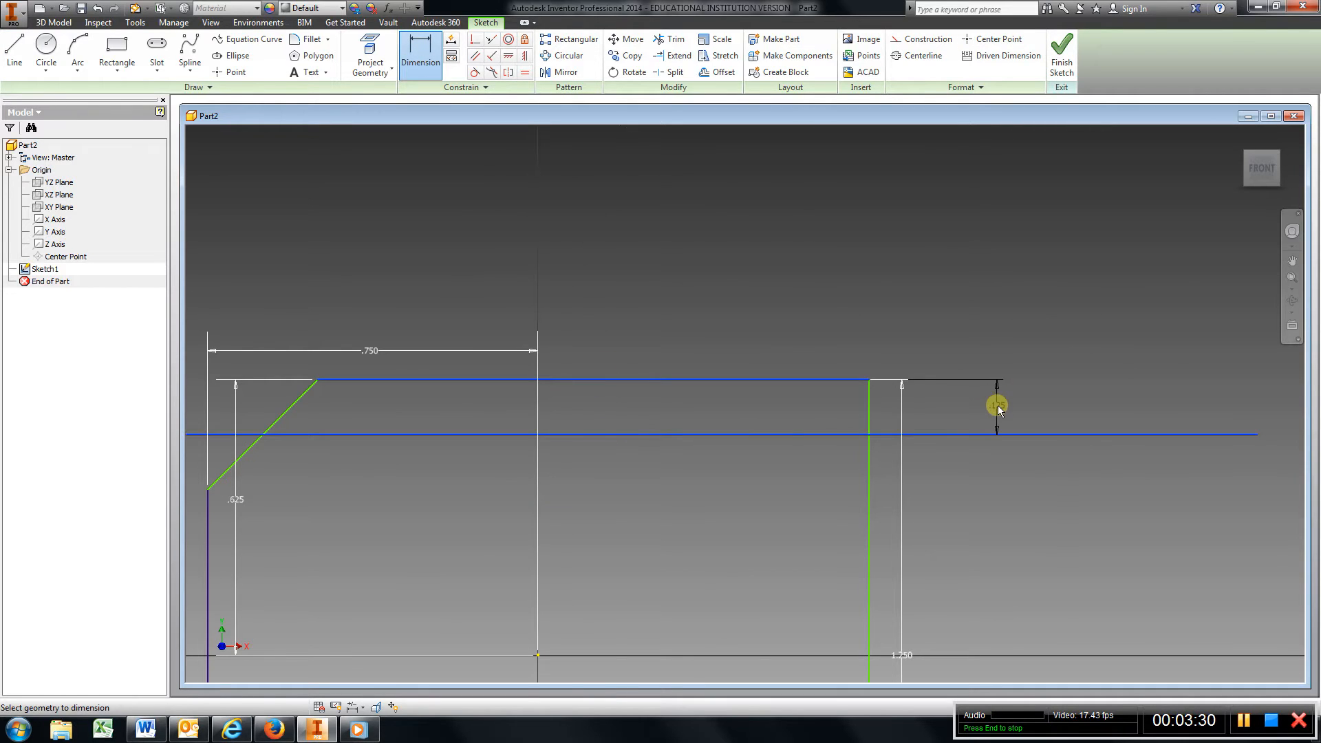
left_click(998, 406)
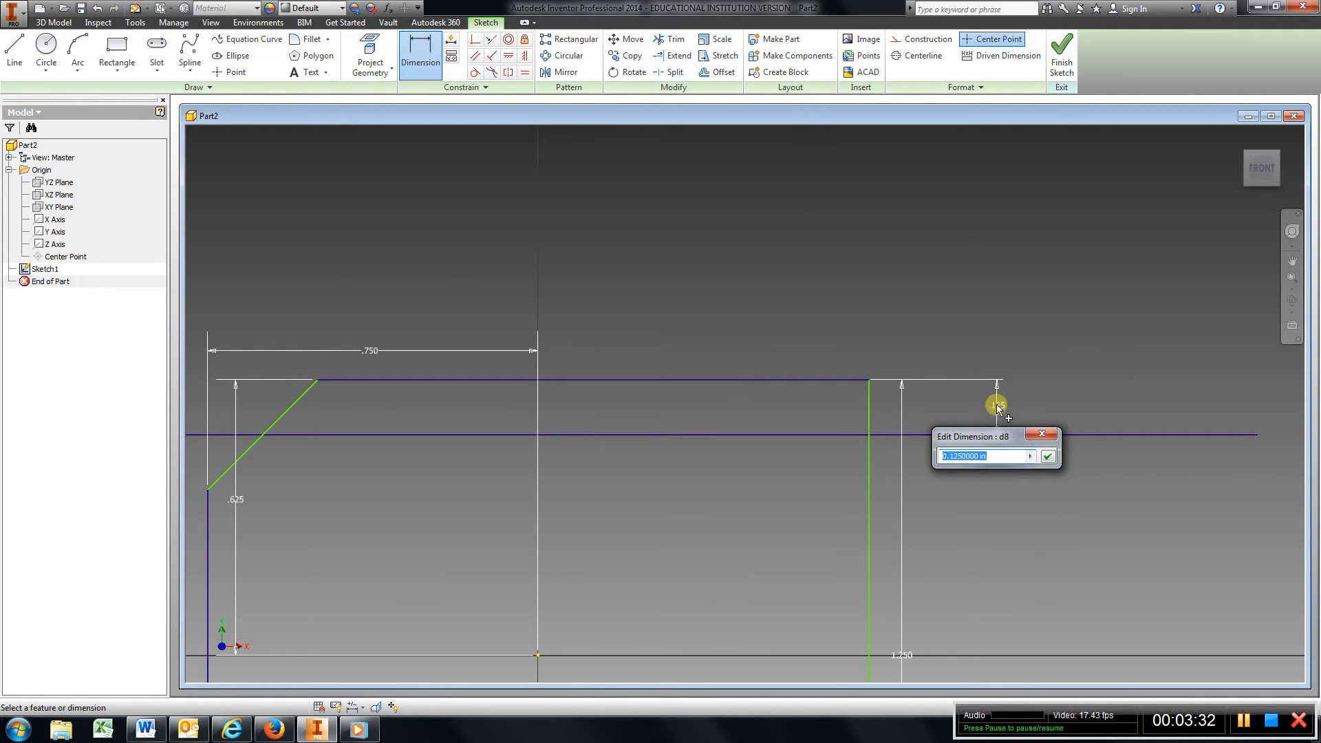
type(".2")
key("Return")
Draw a long vertical line about 0.3 in inside the profile's left edge, extending past the top and bottom edges
scroll(709, 418, "up", 2)
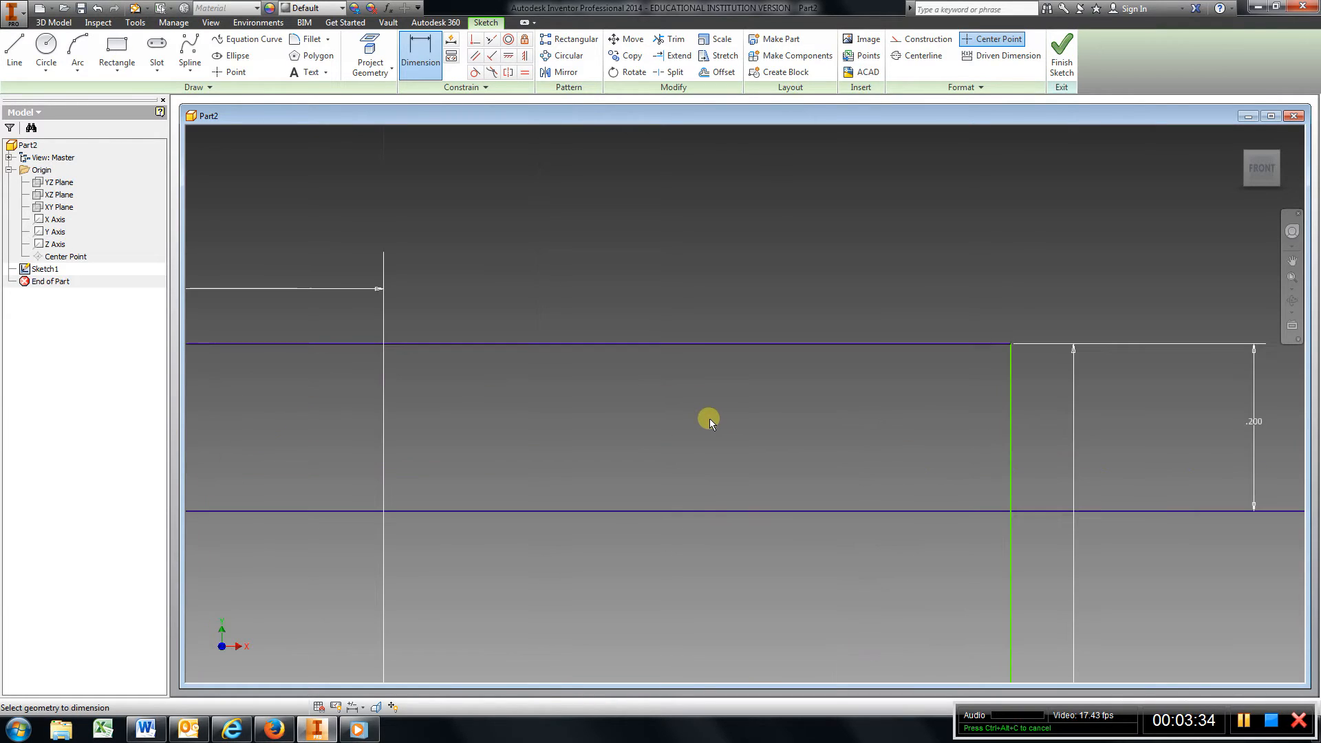
scroll(704, 419, "down", 3)
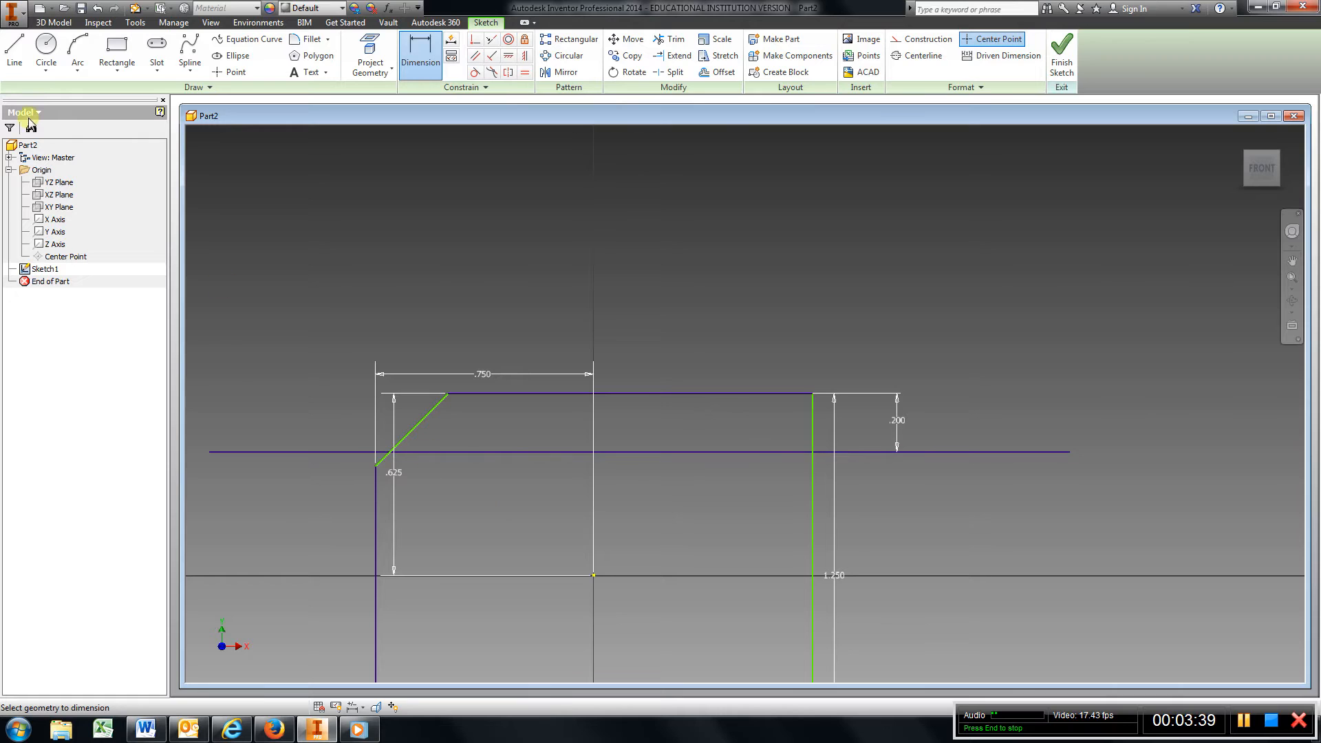
left_click(14, 50)
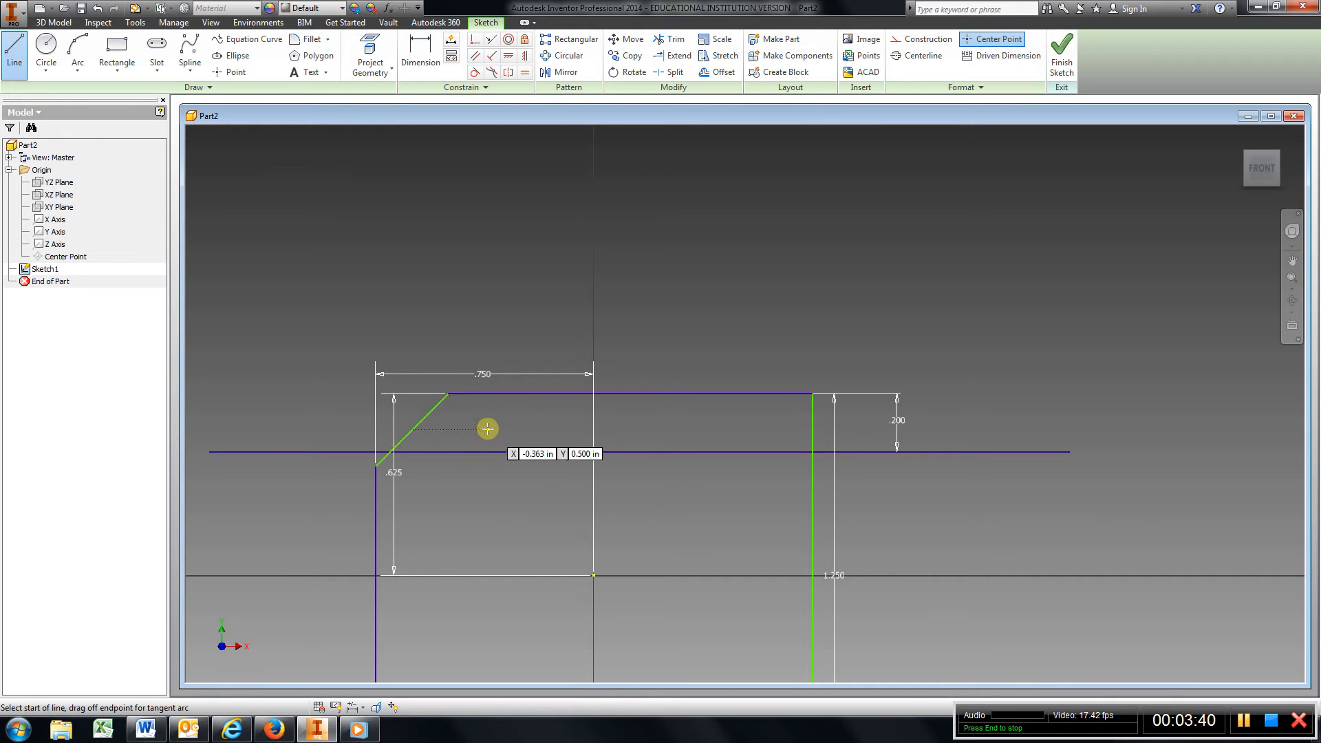
scroll(488, 427, "down", 3)
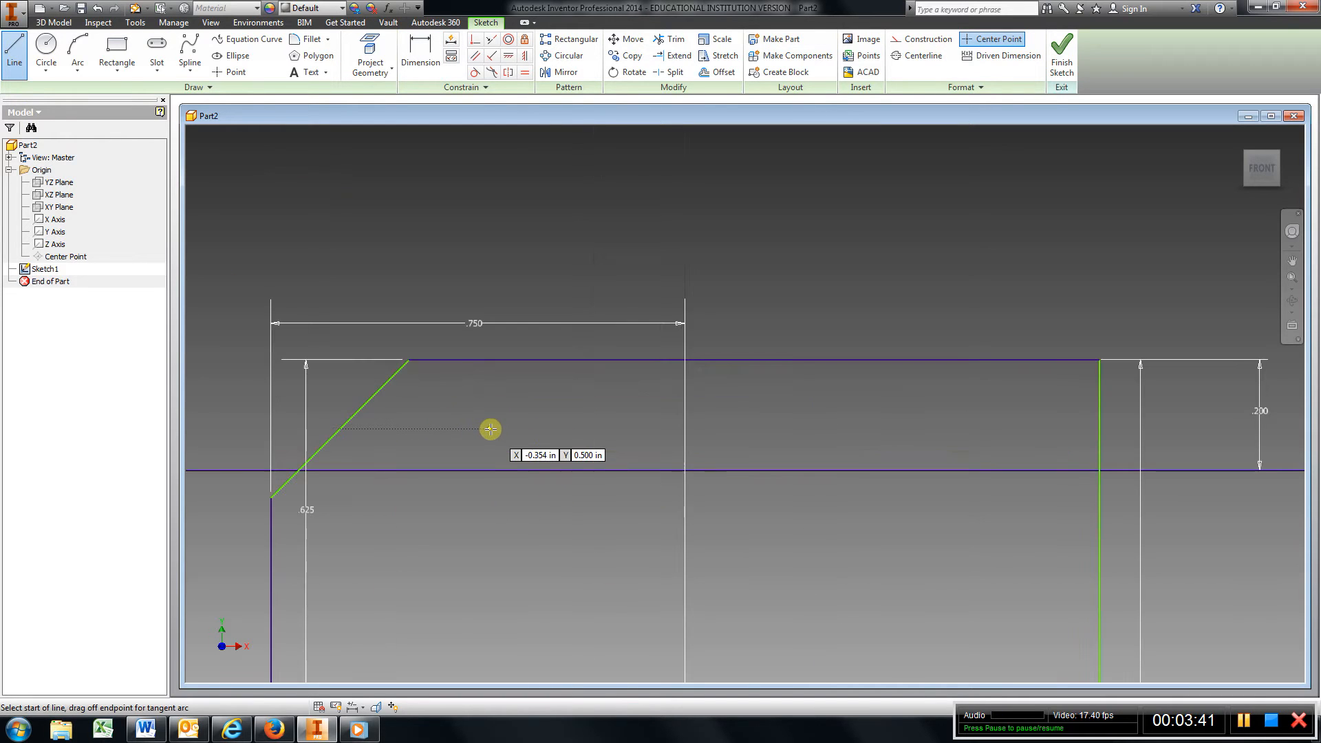
left_click(481, 372)
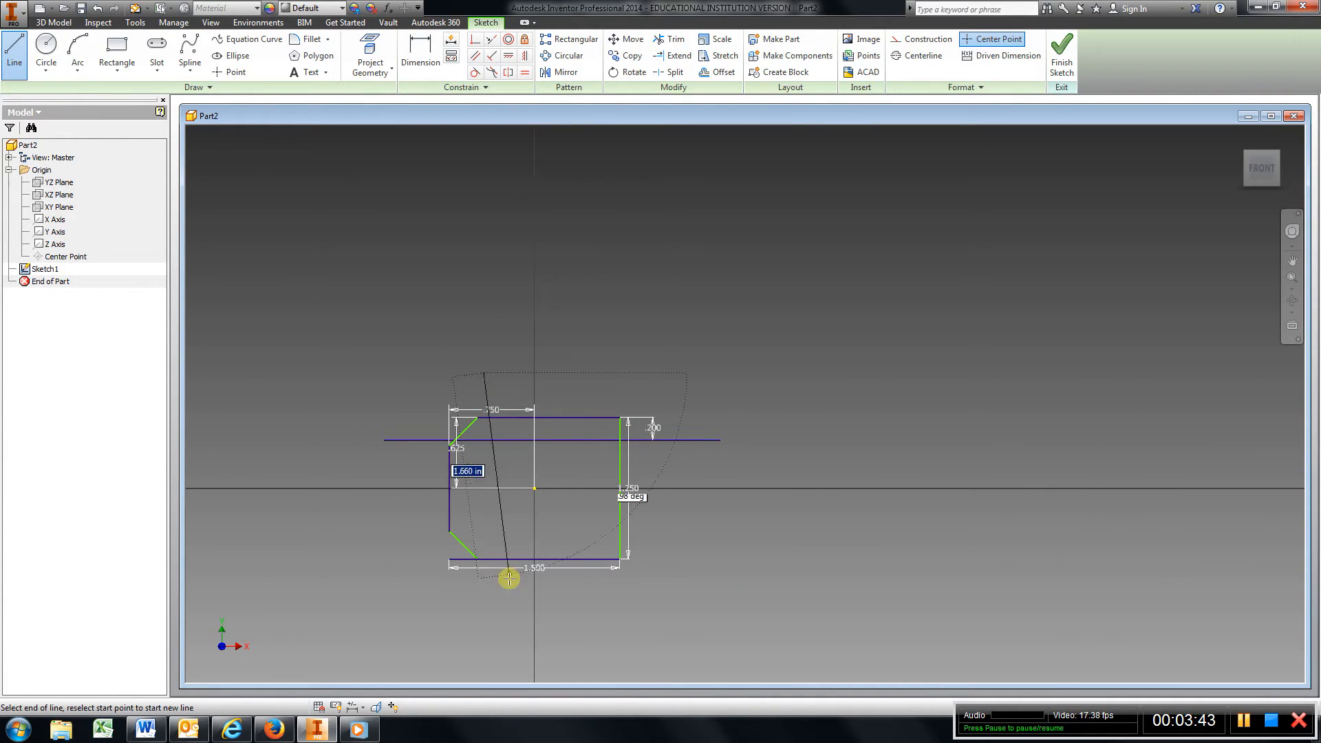
left_click(481, 620)
scroll(473, 581, "down", 3)
scroll(473, 582, "up", 2)
scroll(473, 582, "up", 5)
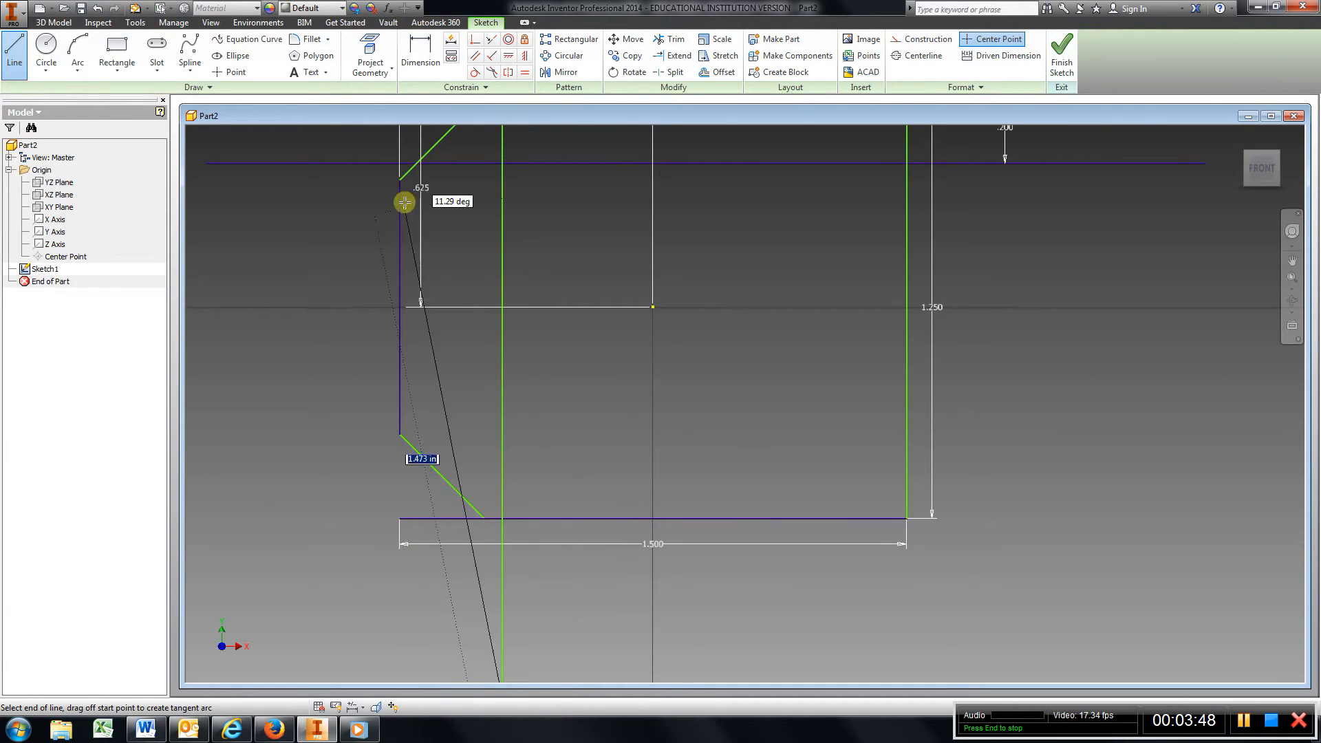
Dimension the long vertical line .3 in from the profile's left edge
left_click(420, 55)
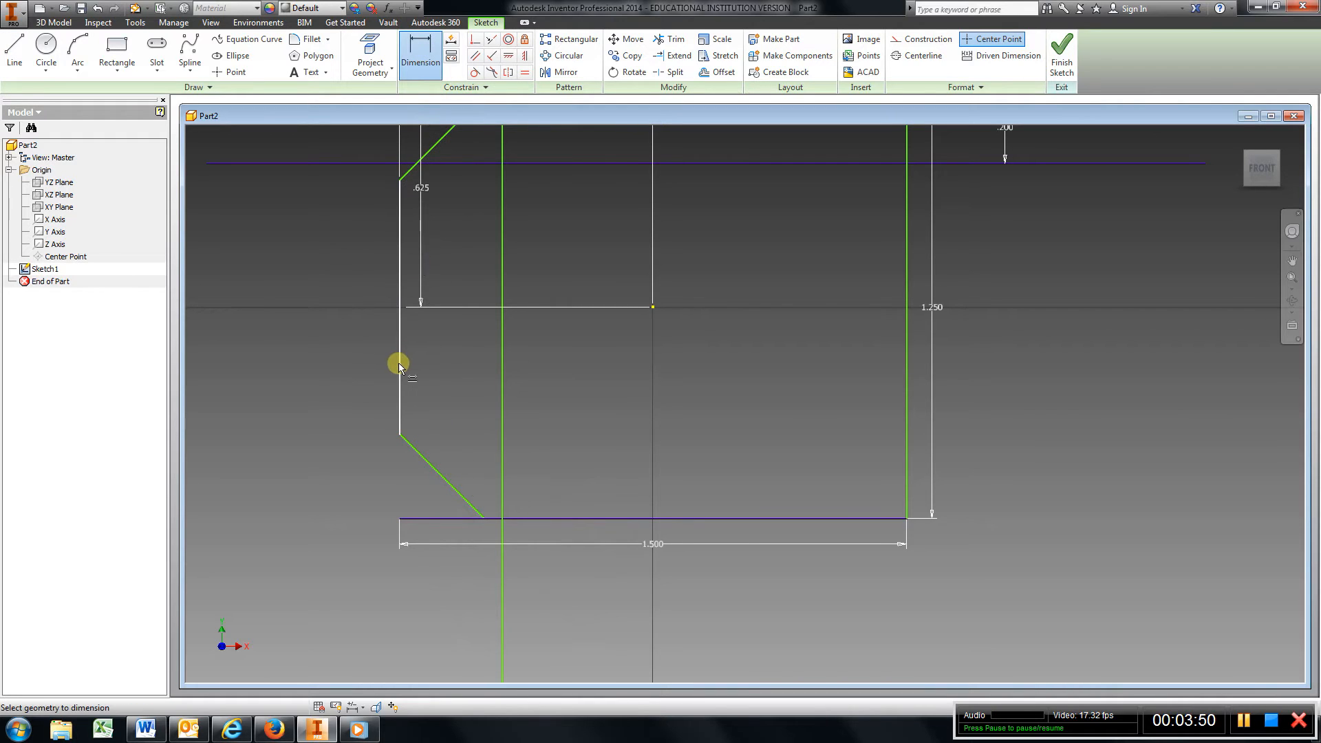
left_click(398, 362)
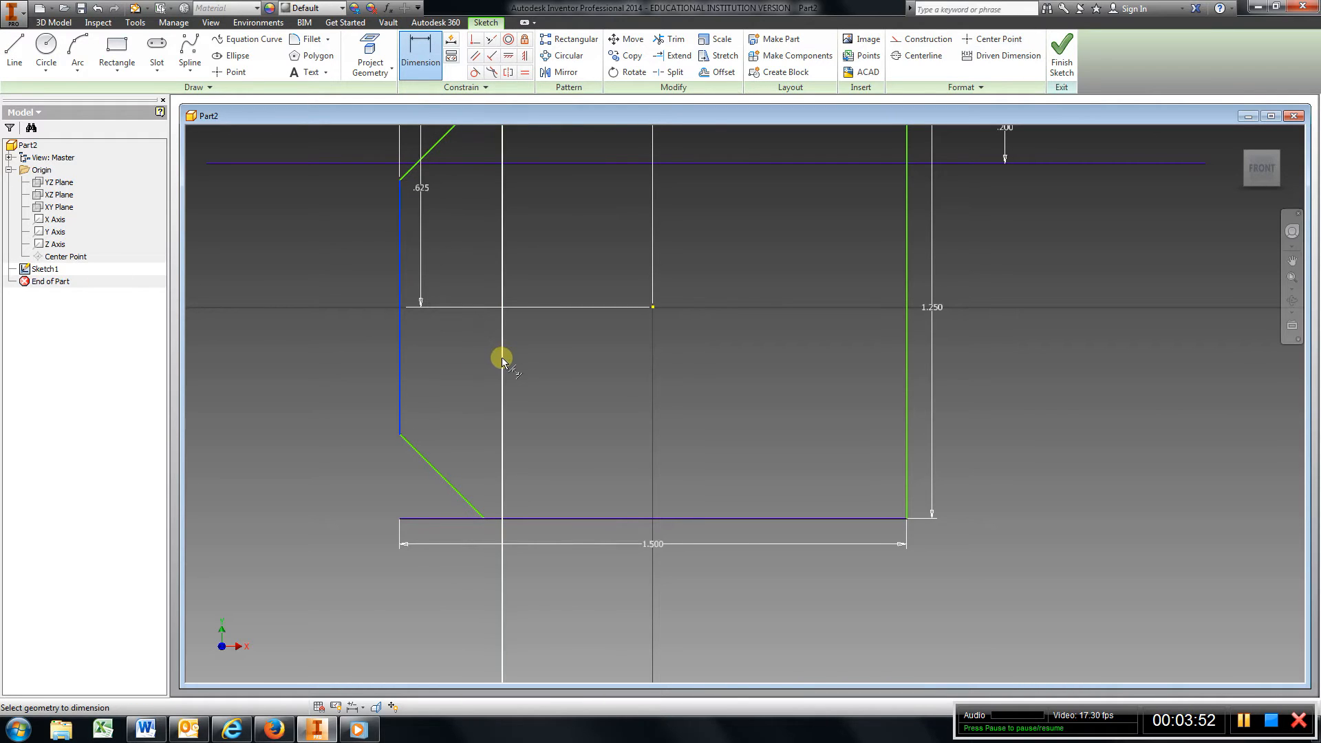
left_click(502, 359)
left_click(453, 374)
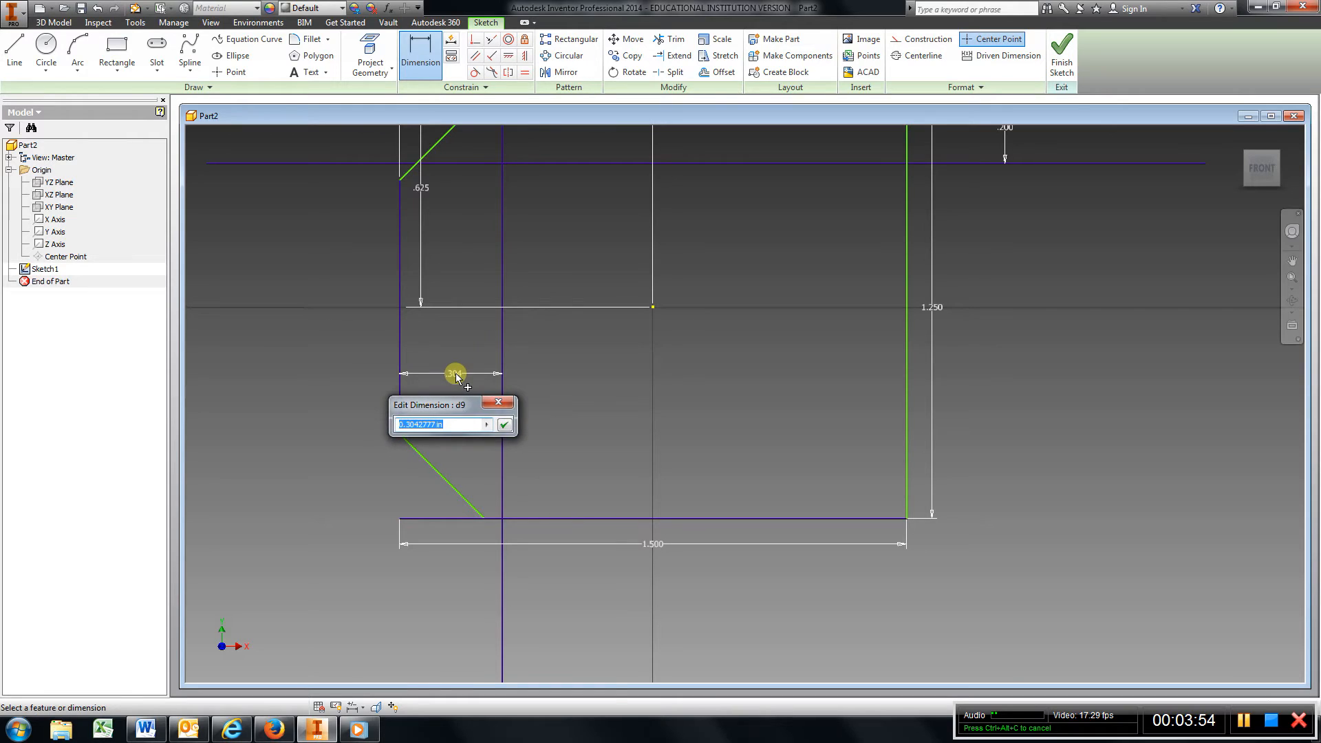
type(".3")
key("Return")
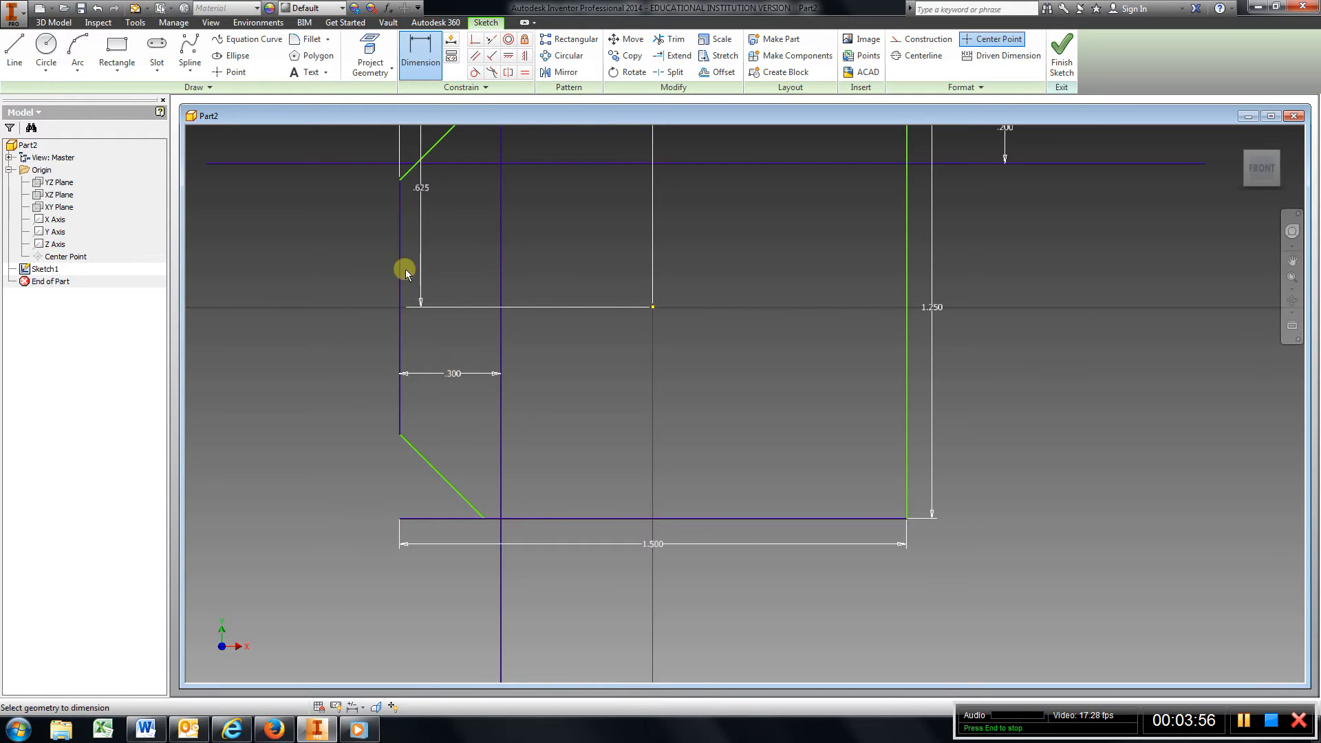
Try to trim the bottom edge's leftover end outside the lower-left diagonal
left_click(677, 40)
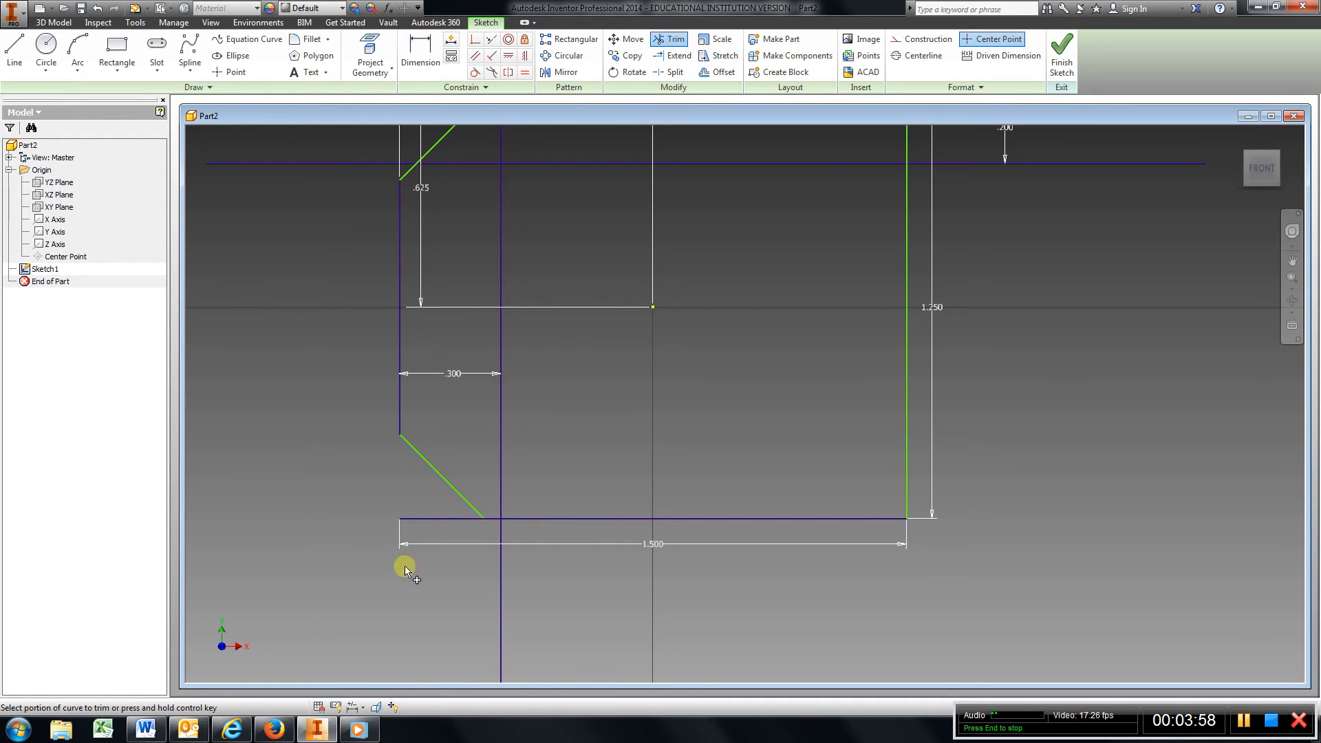
left_click(418, 520)
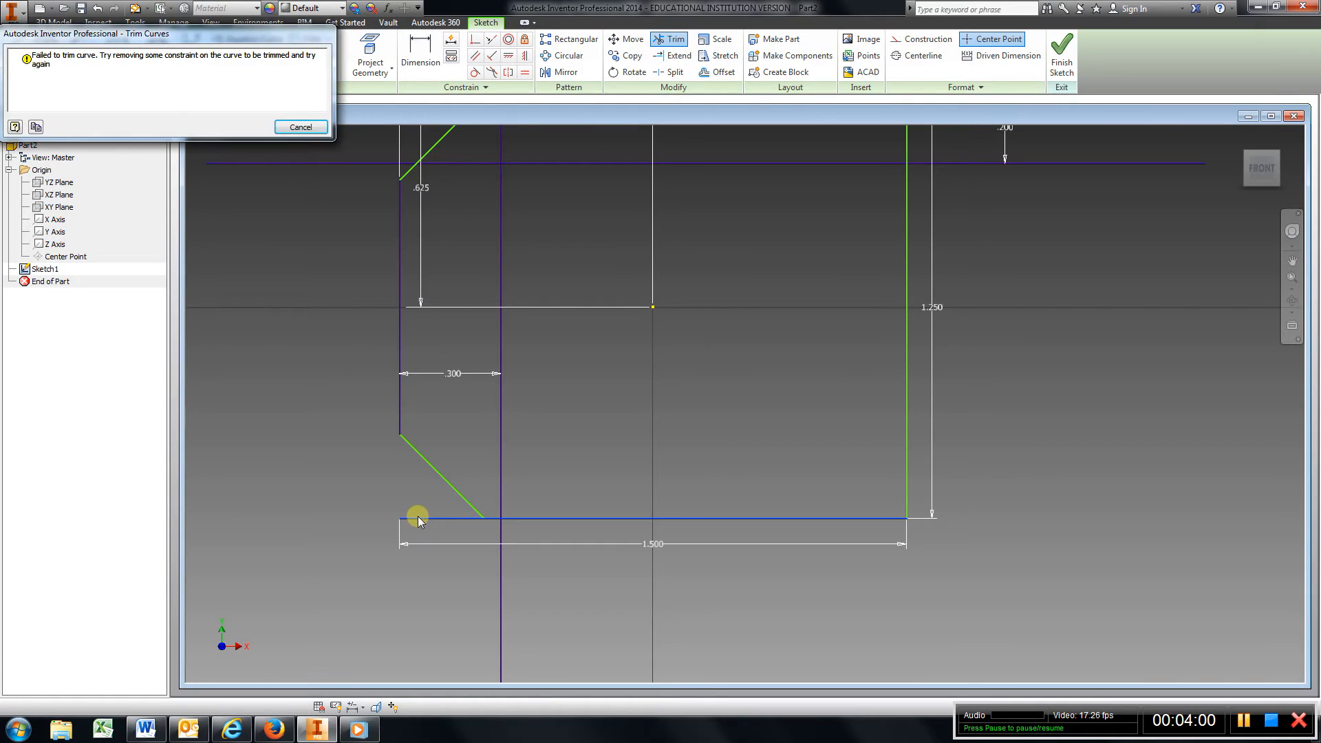
left_click(294, 126)
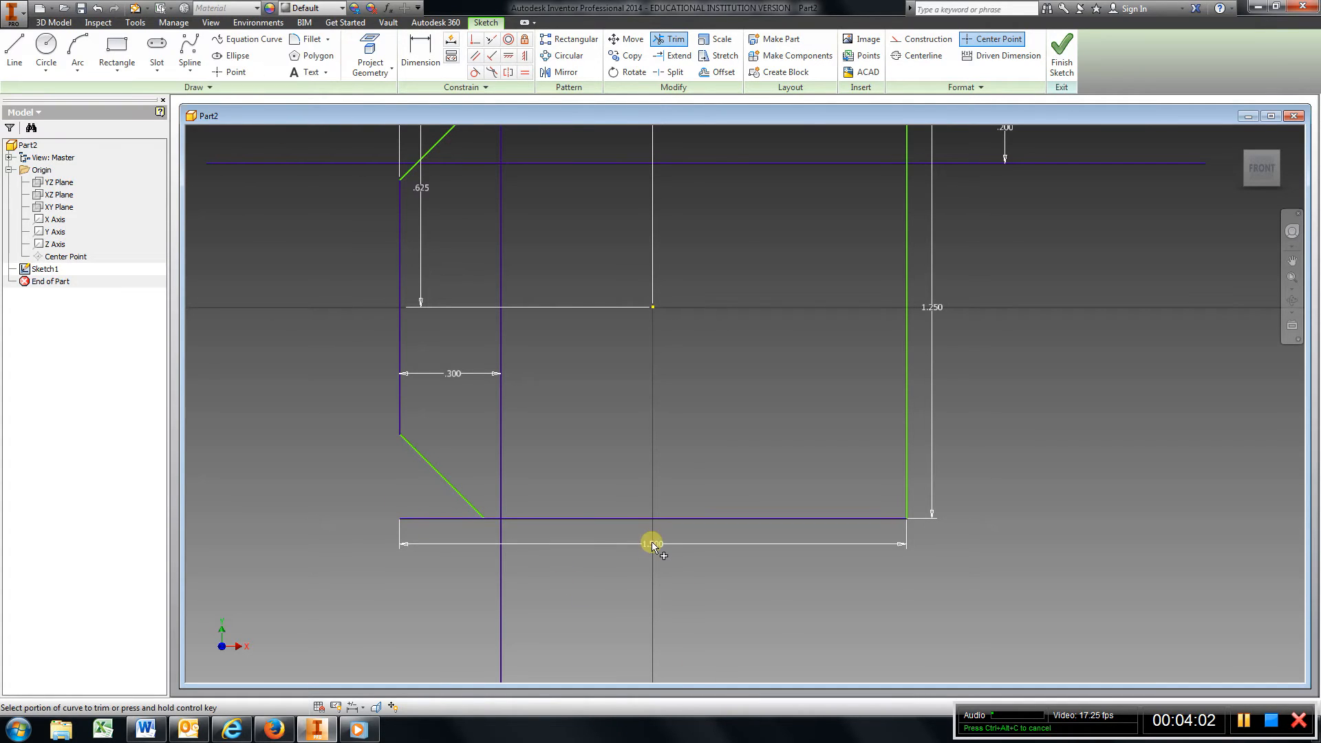
right_click(791, 612)
left_click(842, 611)
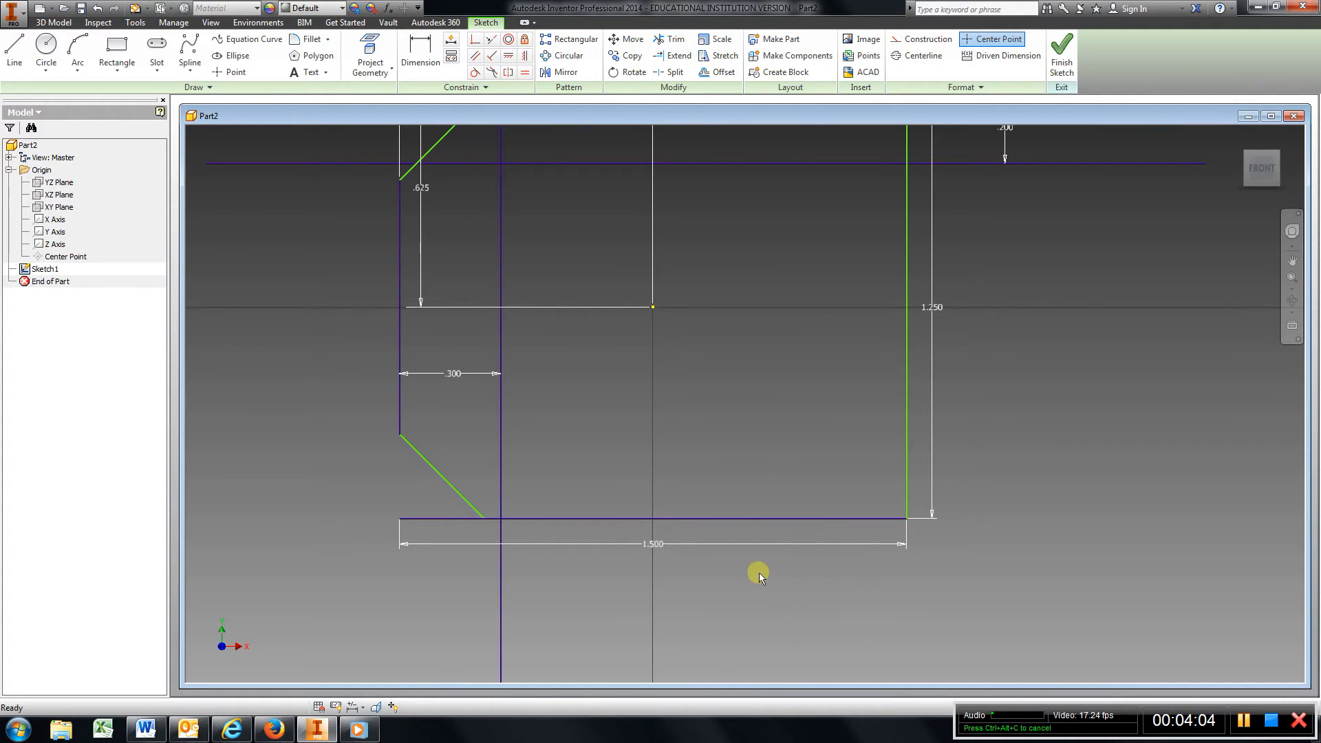
Delete the 1.500 in width dimension below the profile and trim the bottom edge's leftover end at the lower-left diagonal
right_click(654, 546)
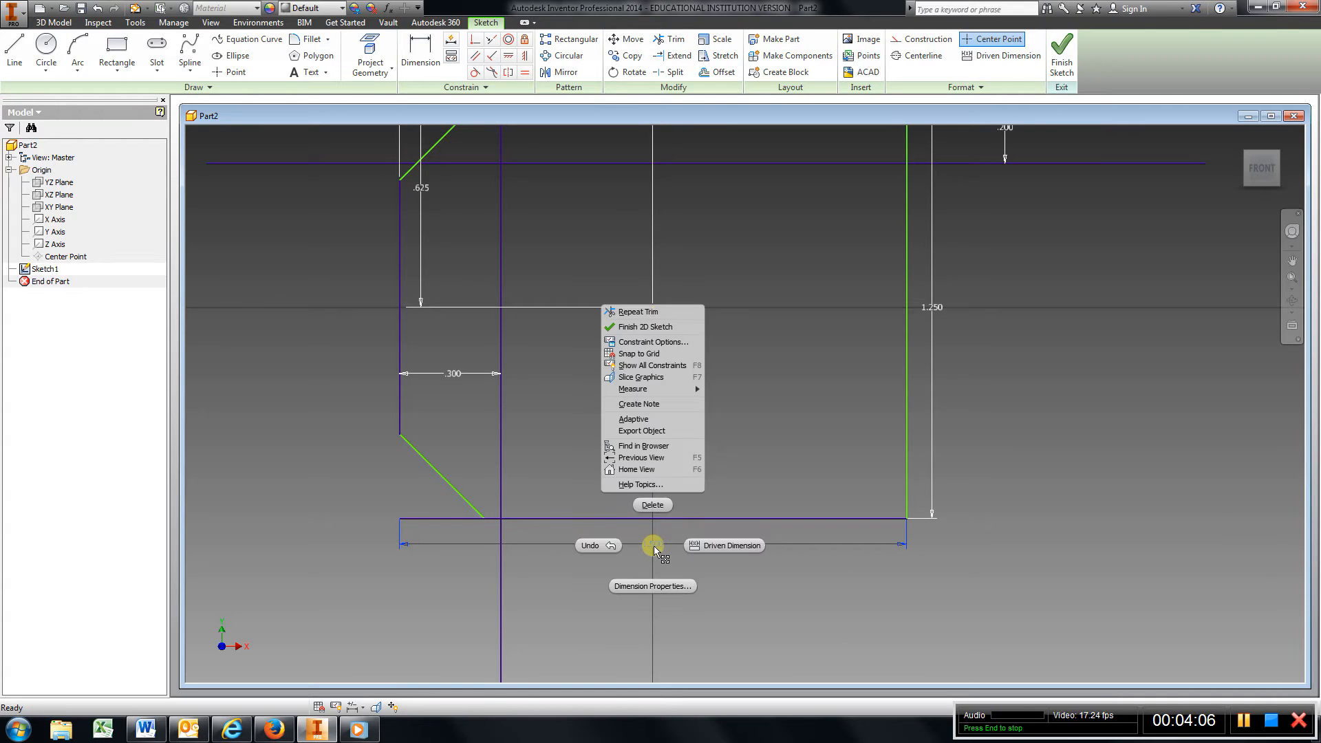
left_click(660, 506)
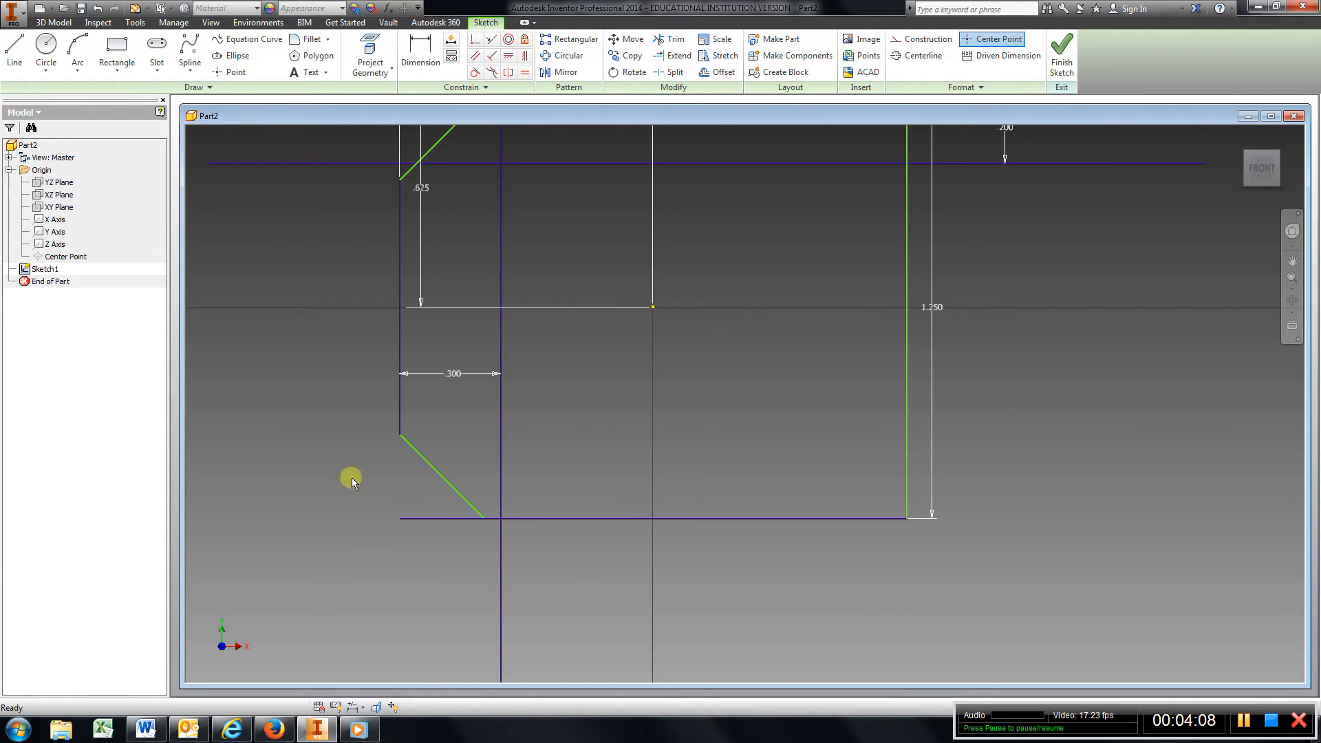
left_click(669, 40)
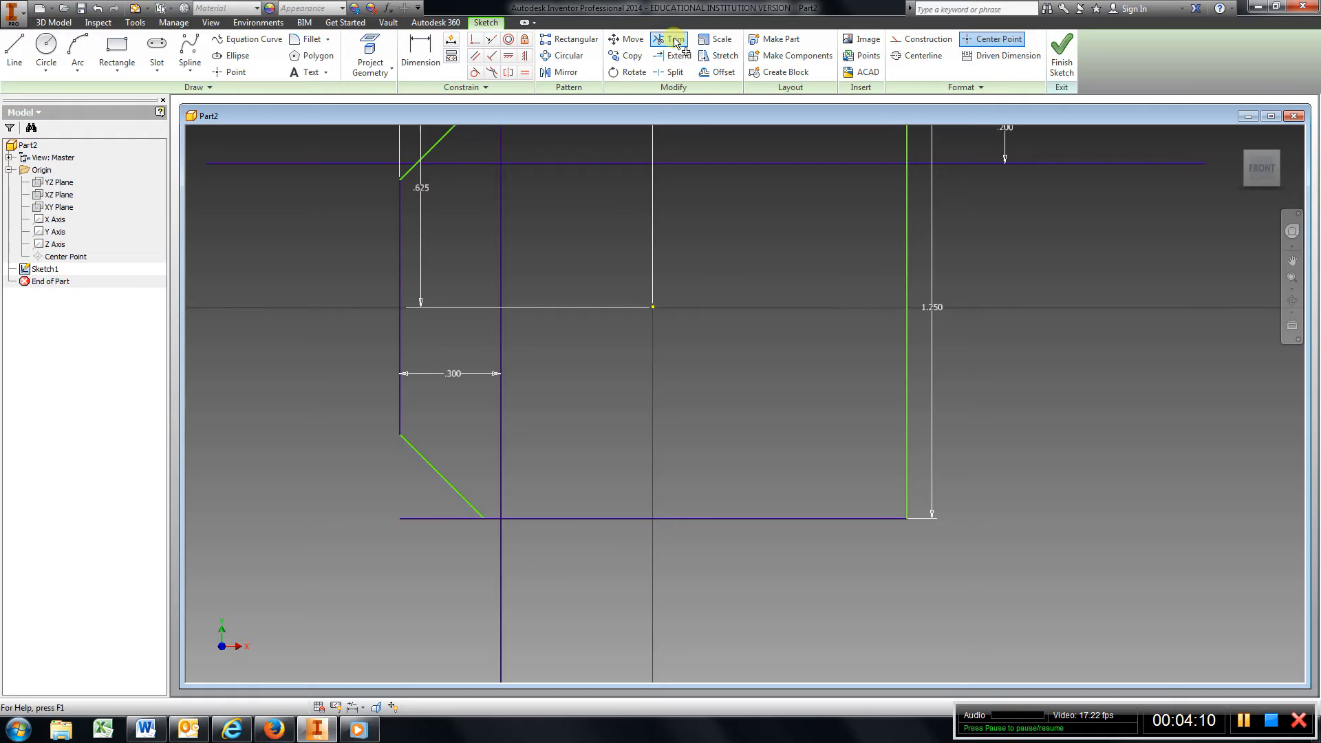
left_click(439, 518)
scroll(655, 478, "down", 3)
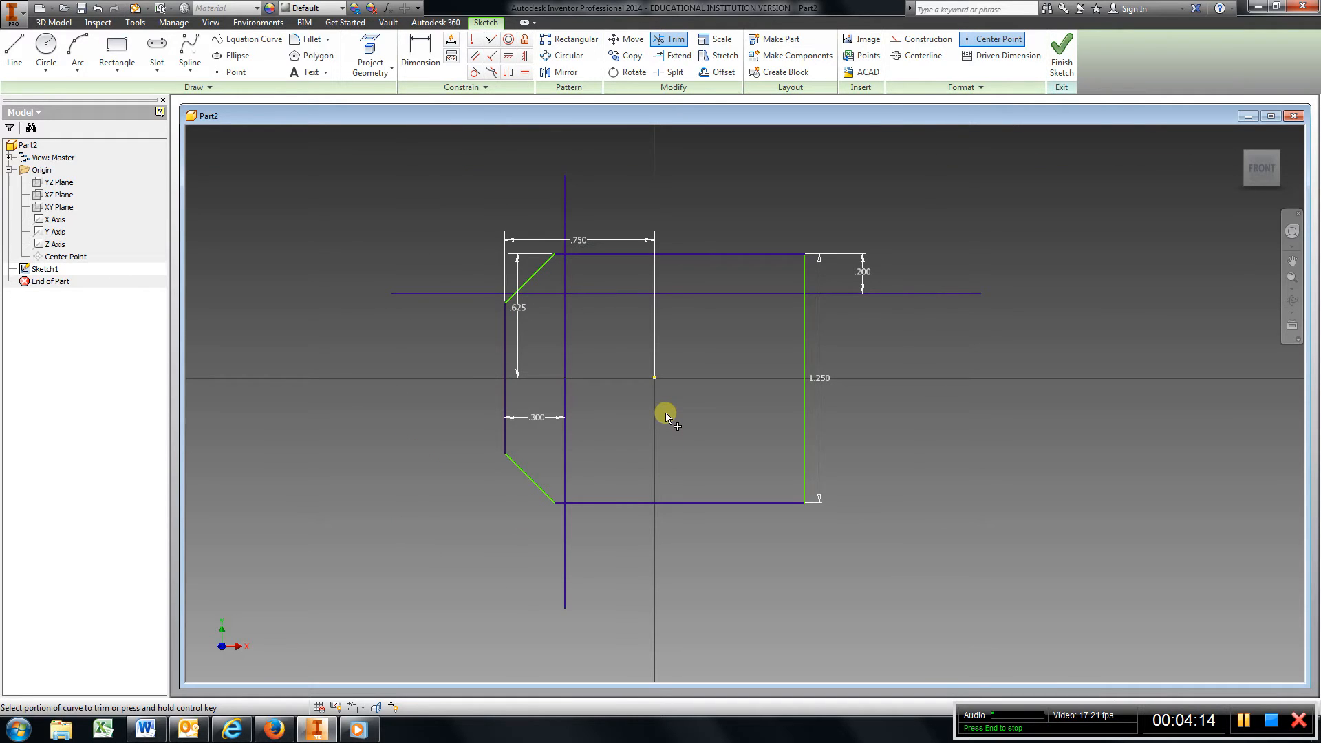
scroll(570, 302, "up", 3)
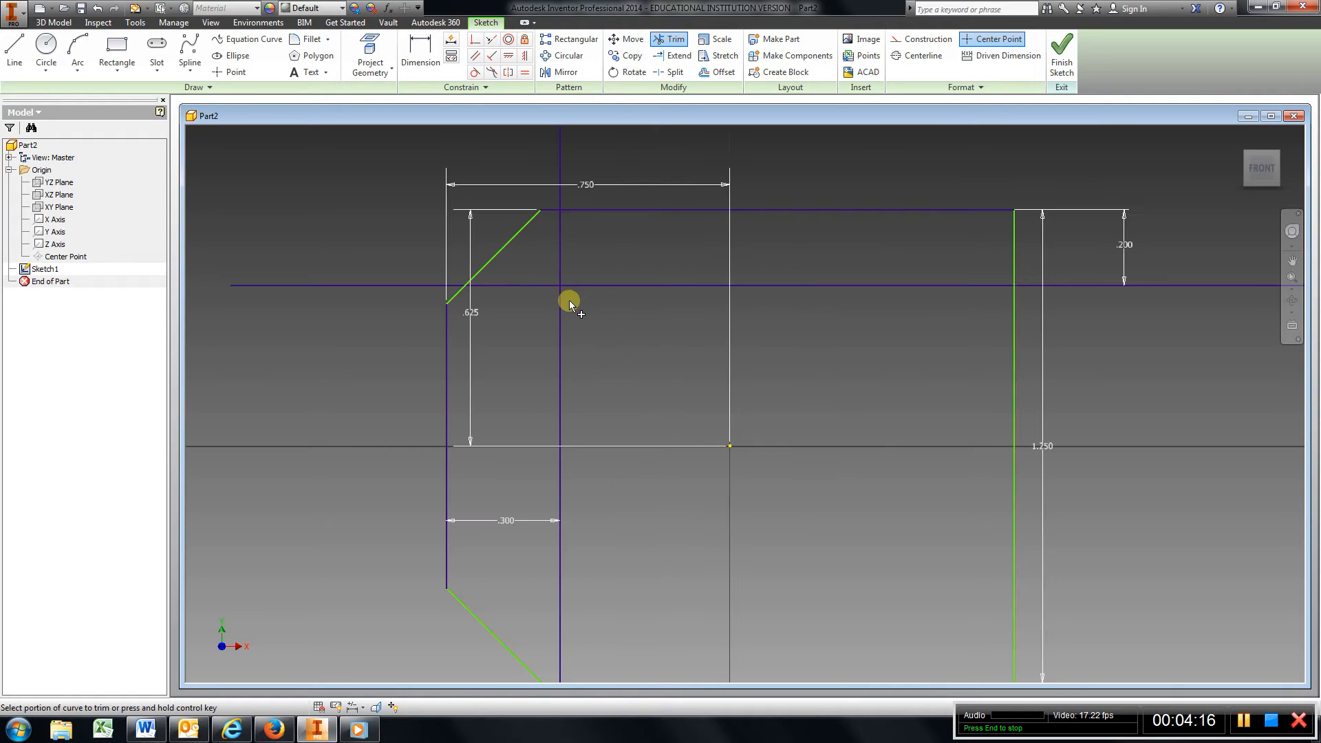
scroll(569, 300, "down", 2)
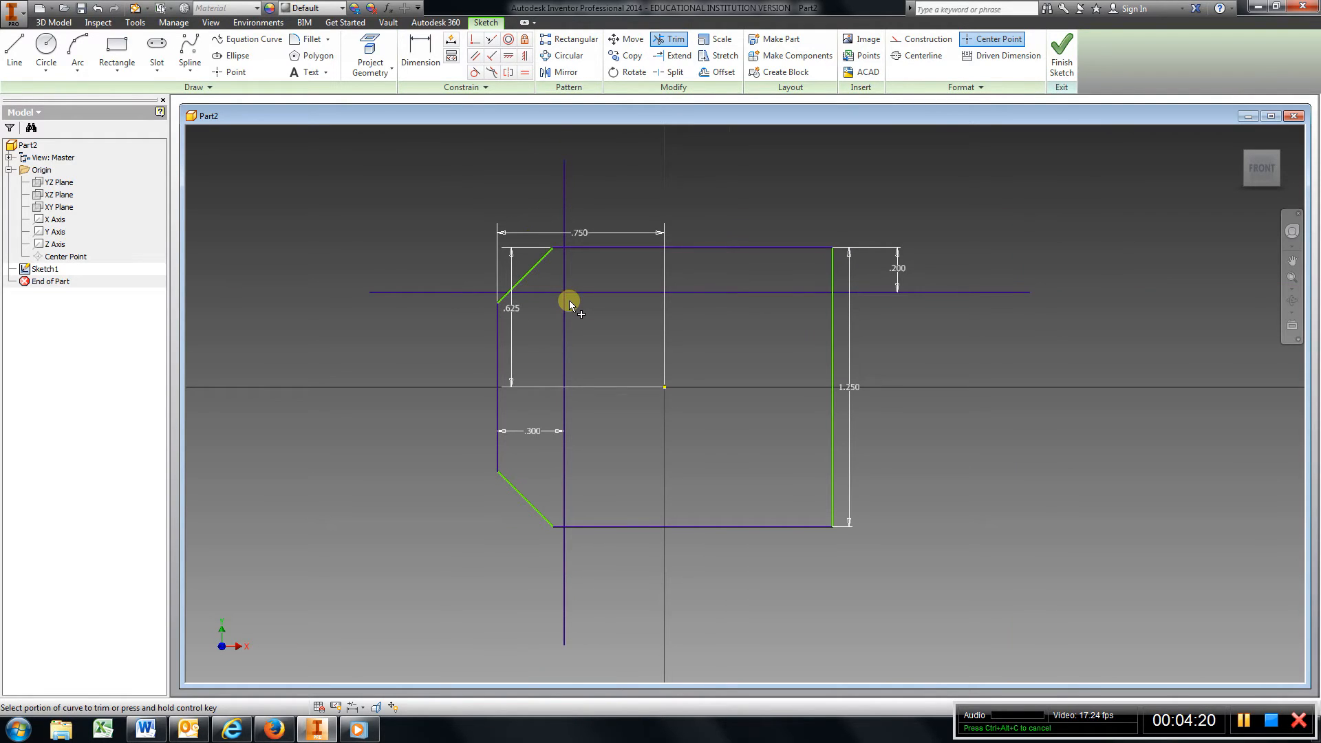
left_click(562, 294)
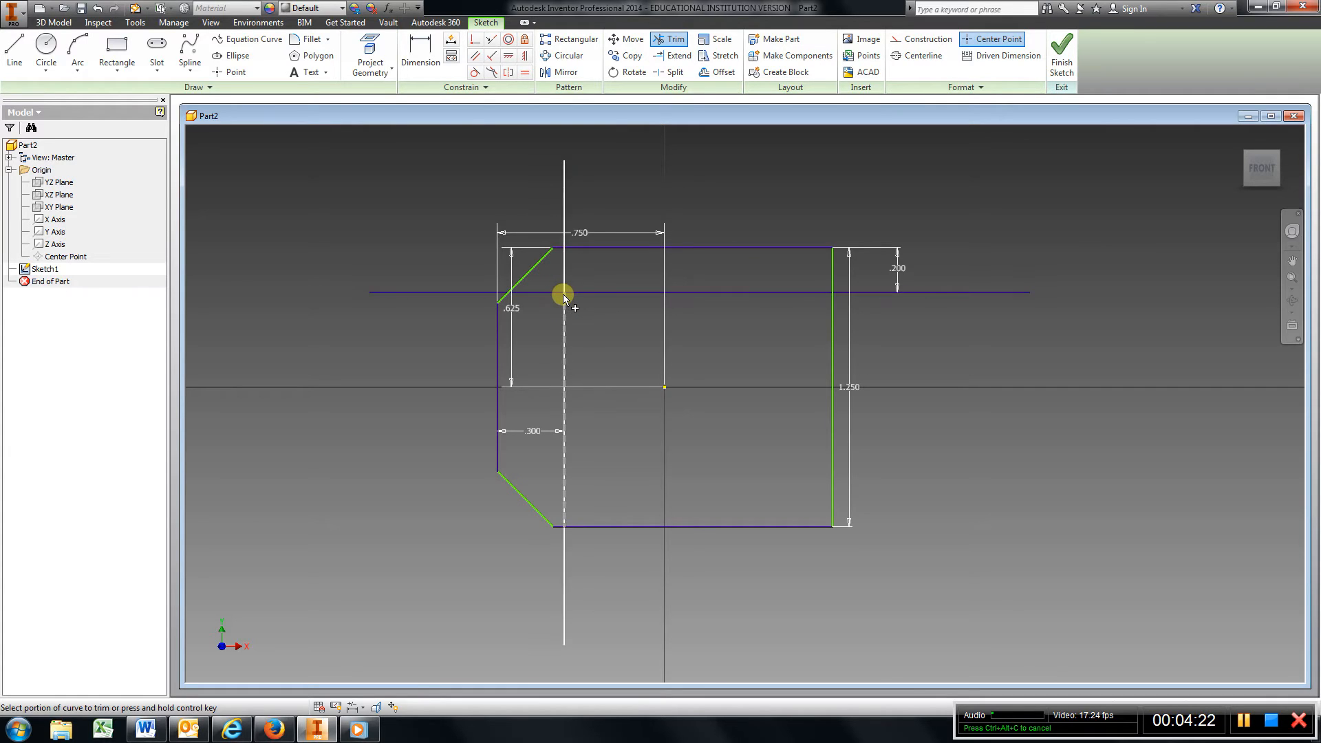
mouse_move(564, 298)
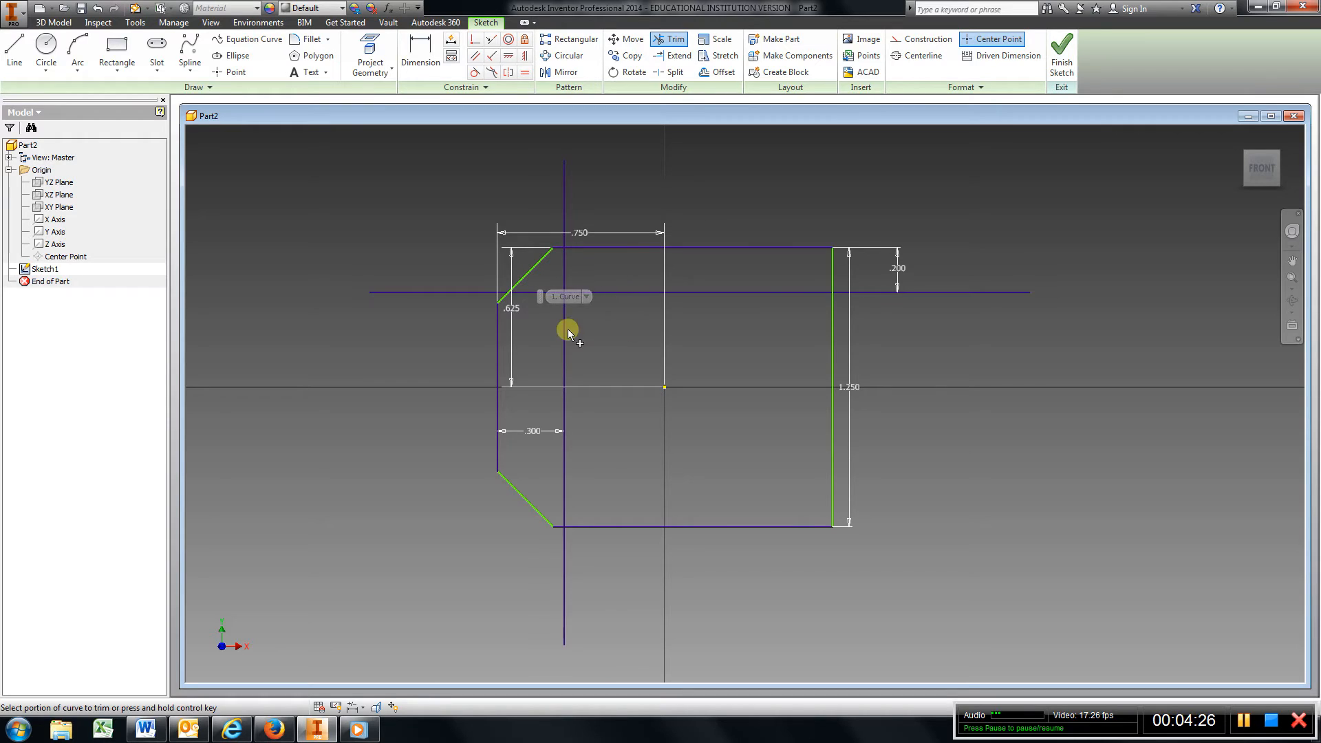
Draw a second horizontal line a little below the long horizontal one, from outside the left edge to just inside the right edge
left_click(11, 55)
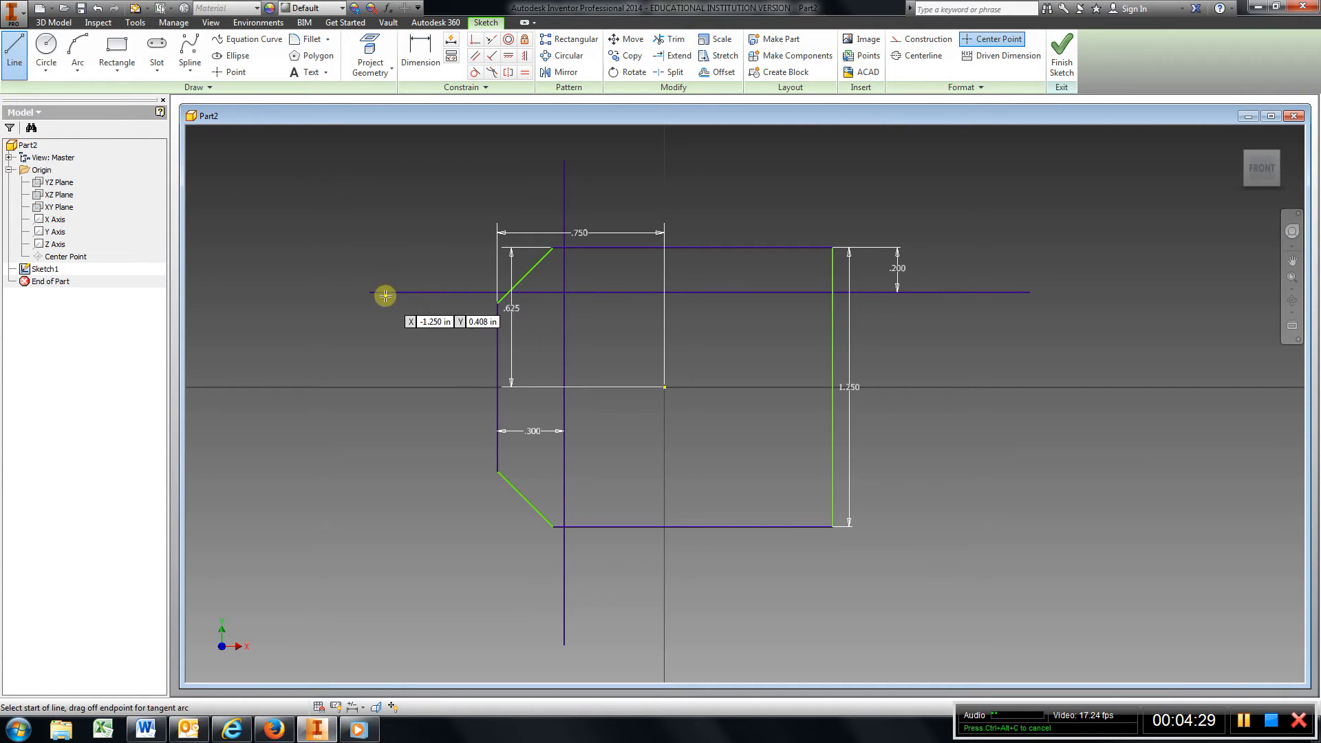
left_click(439, 331)
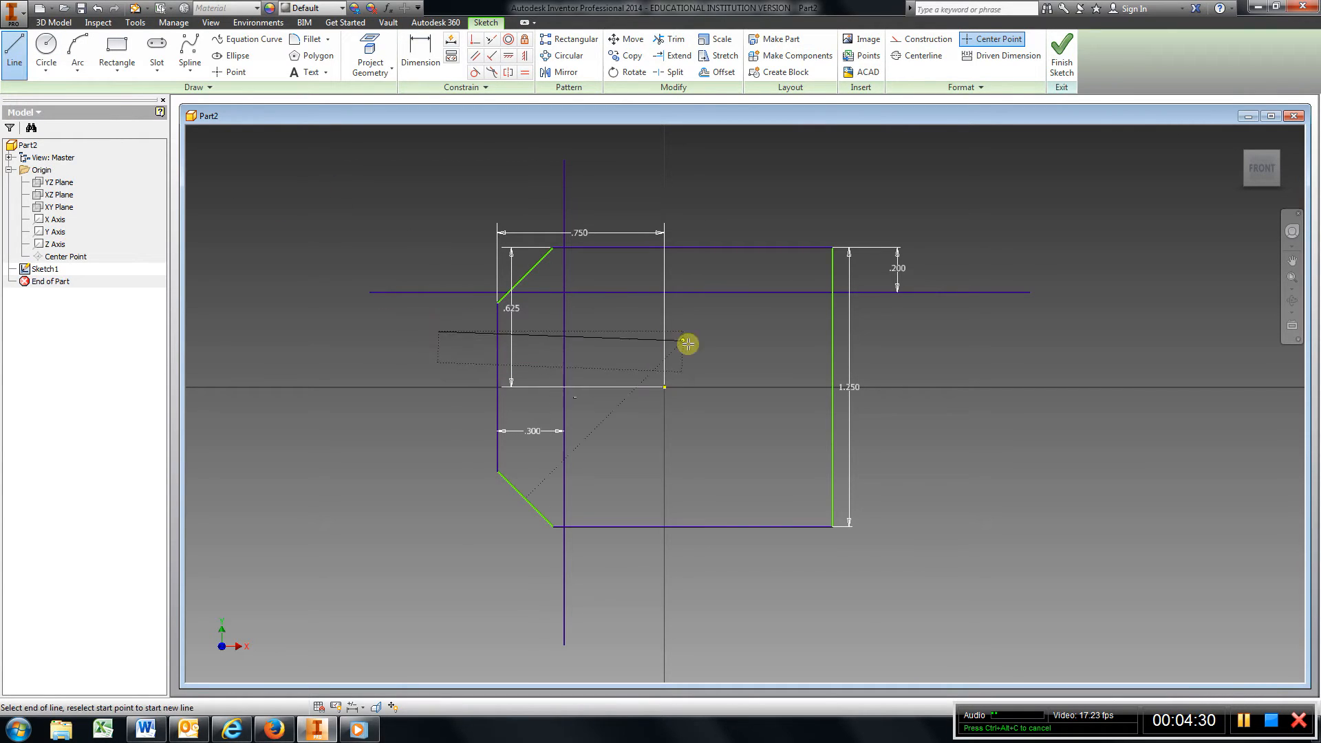
left_click(806, 331)
Dimension the second horizontal line .125 in below the long horizontal line
key("d")
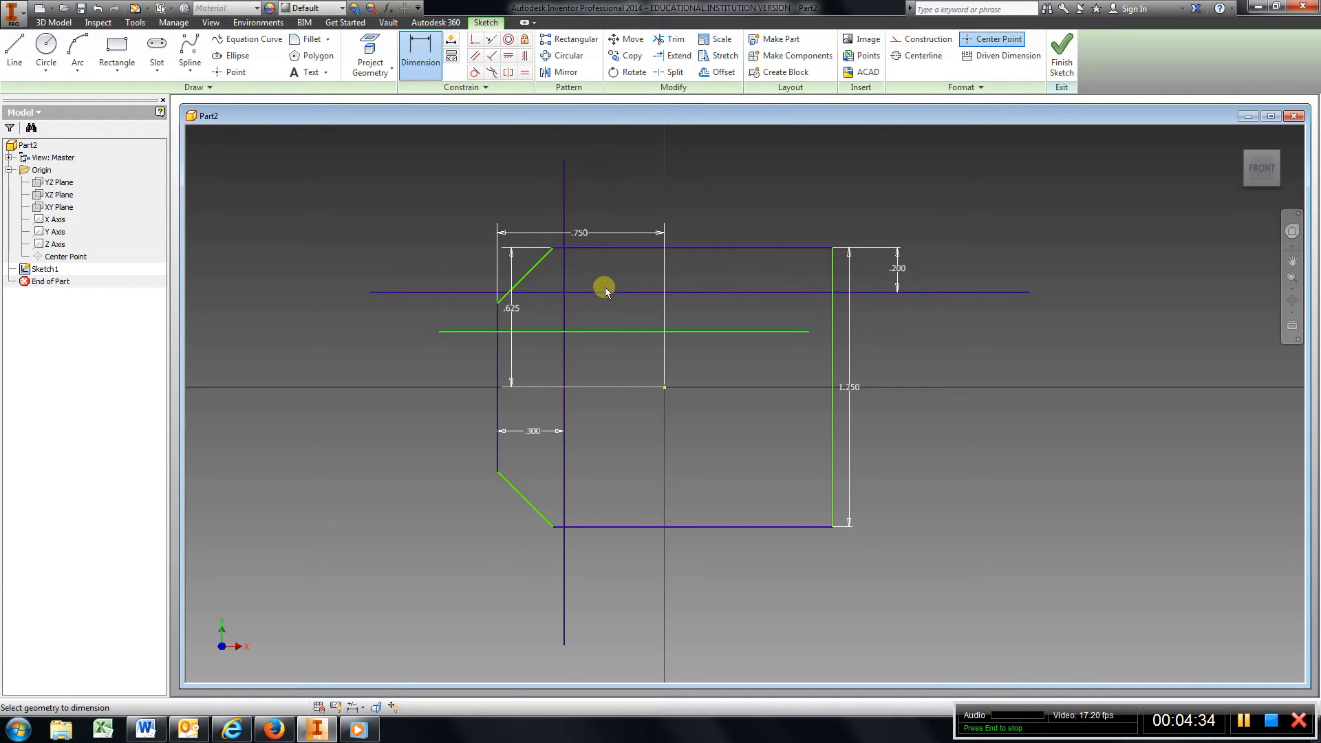
left_click(606, 292)
left_click(611, 331)
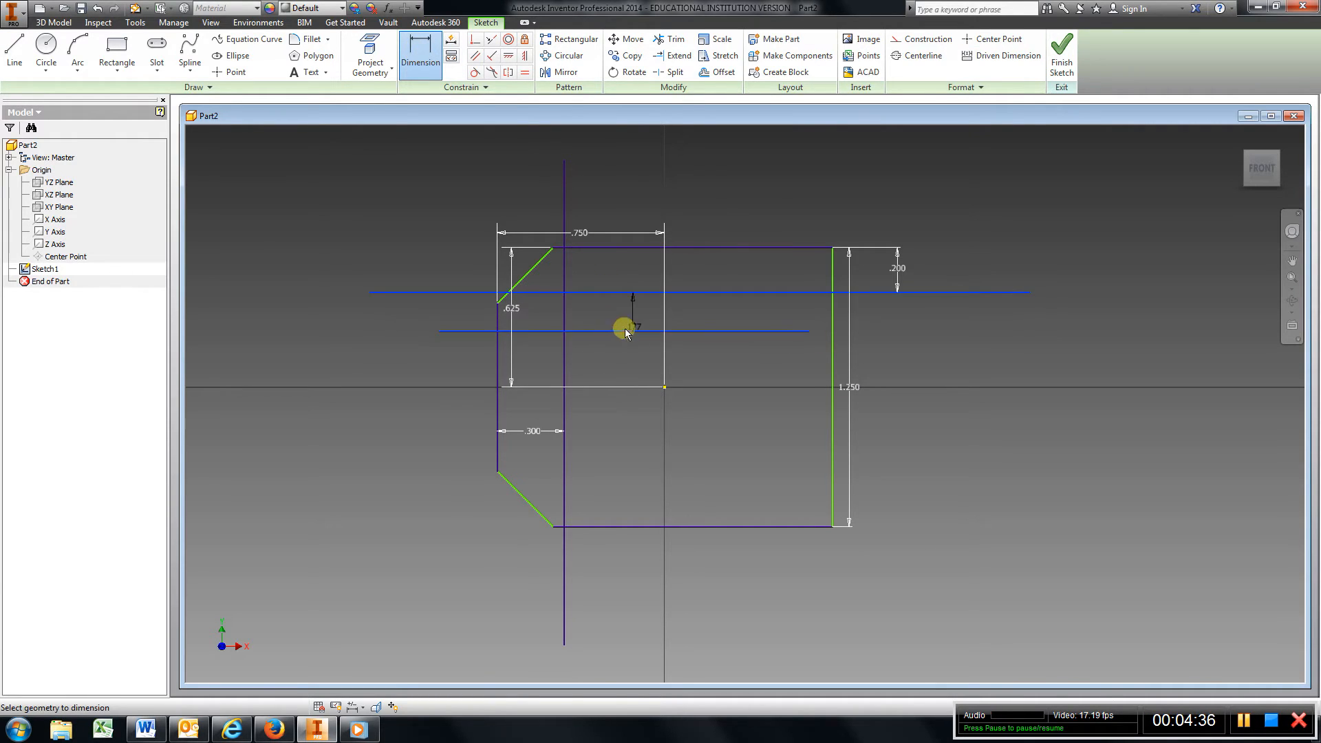
left_click(729, 318)
type(".125")
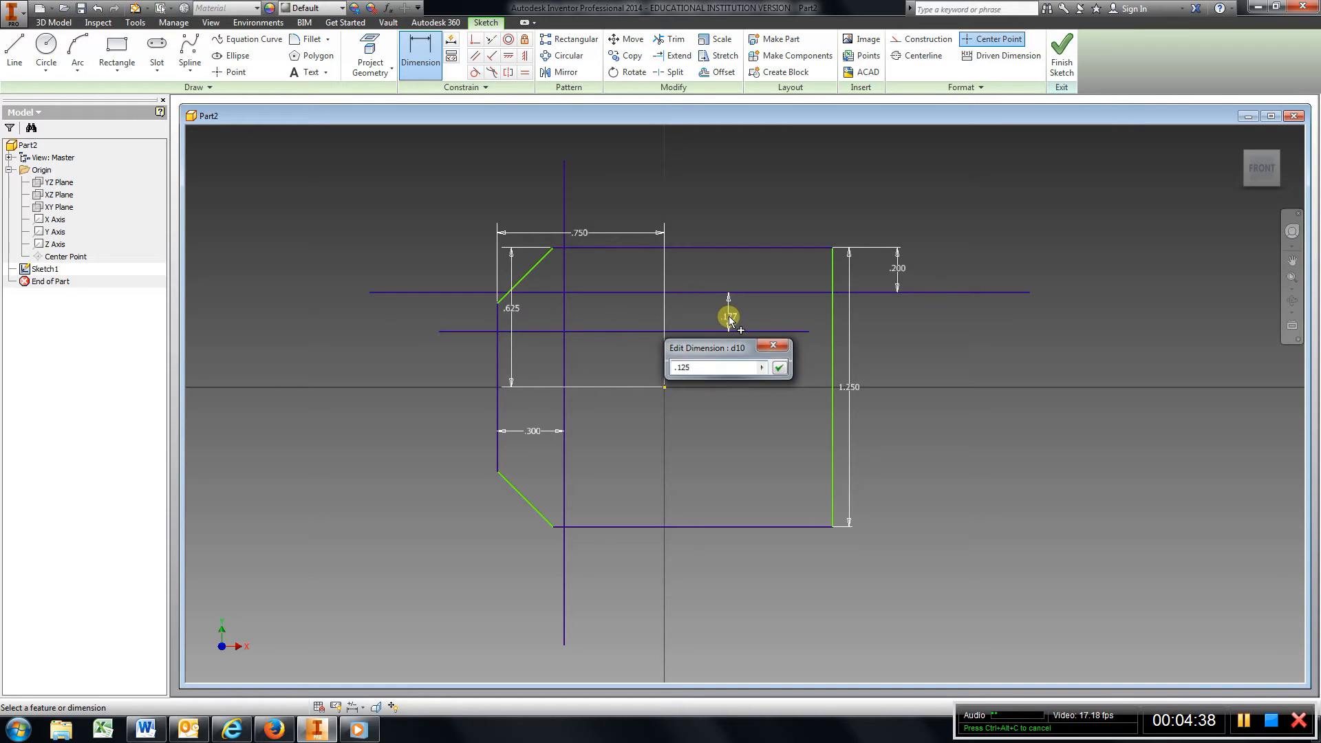
key("Return")
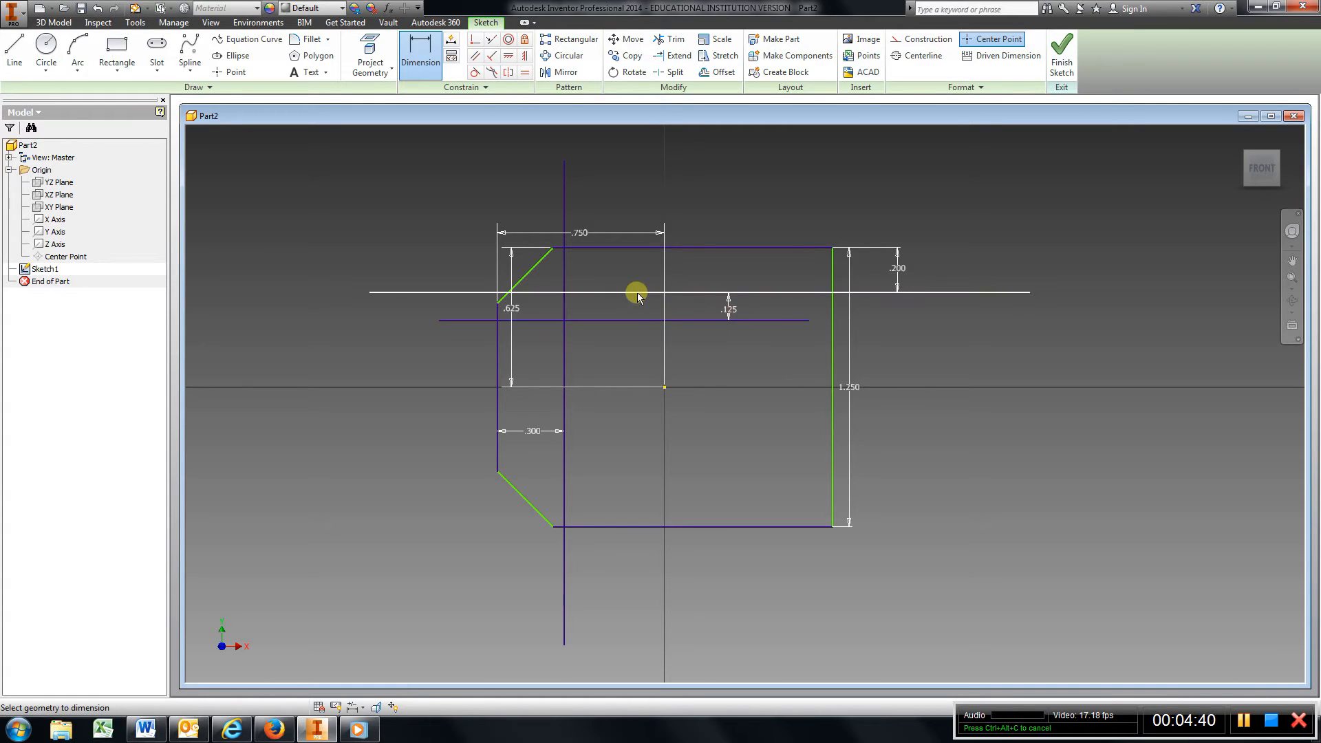
Draw a second vertical line about 1.225 in long, about 0.23 in right of the long vertical one, starting above the top edge
left_click(15, 53)
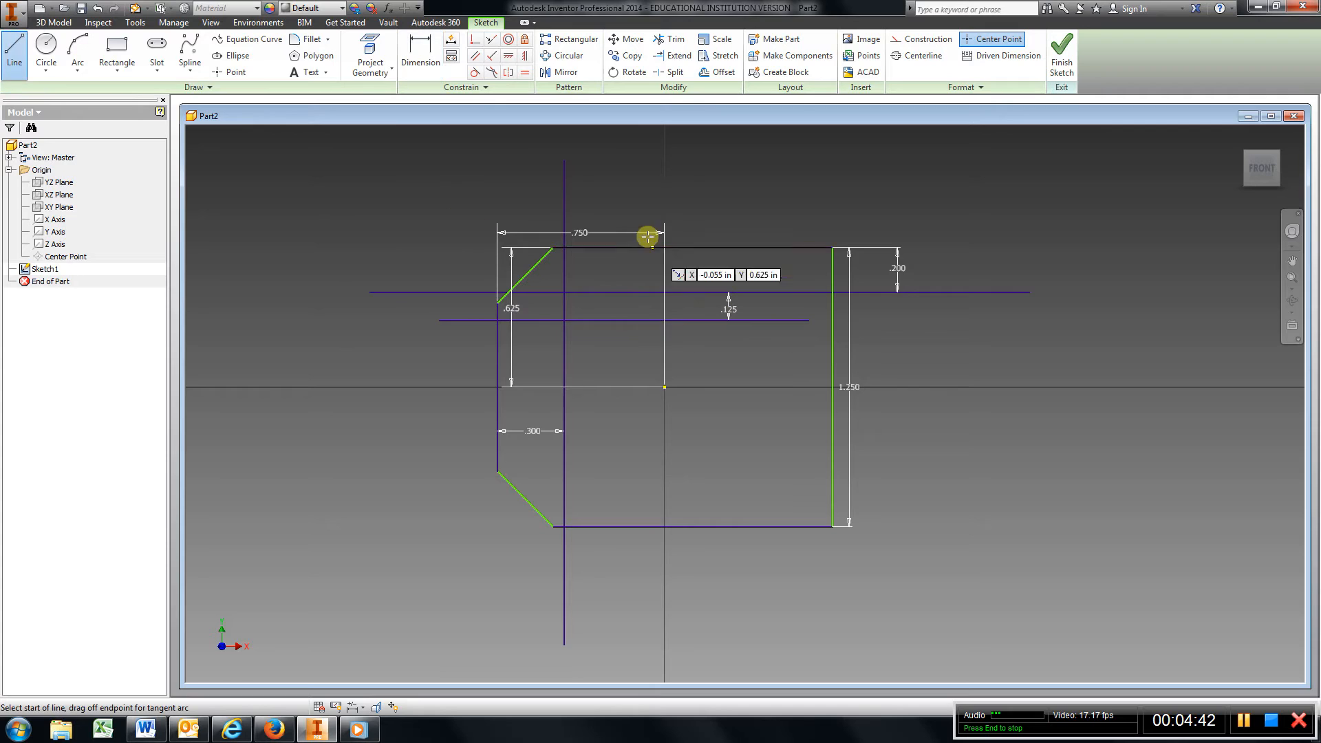
left_click(615, 183)
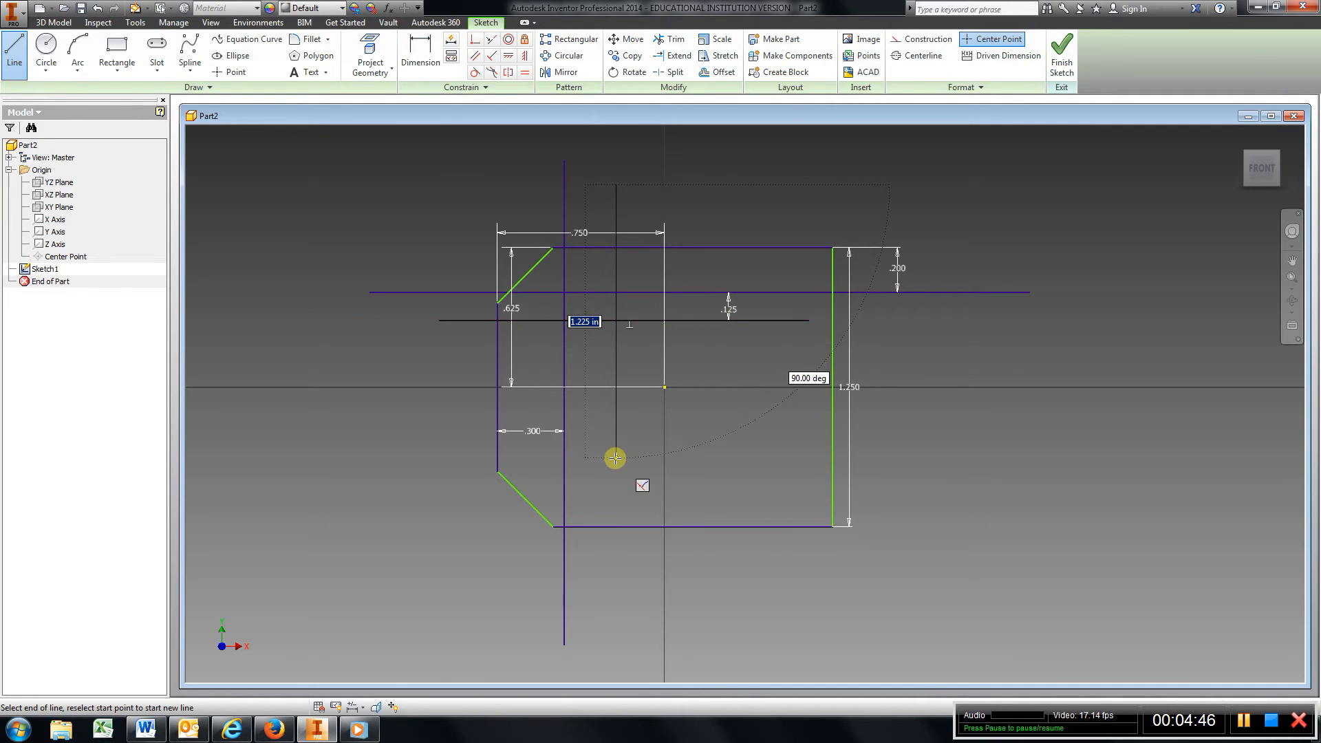
left_click(615, 458)
Dimension the second vertical line .125 in to the right of the long vertical line
key("d")
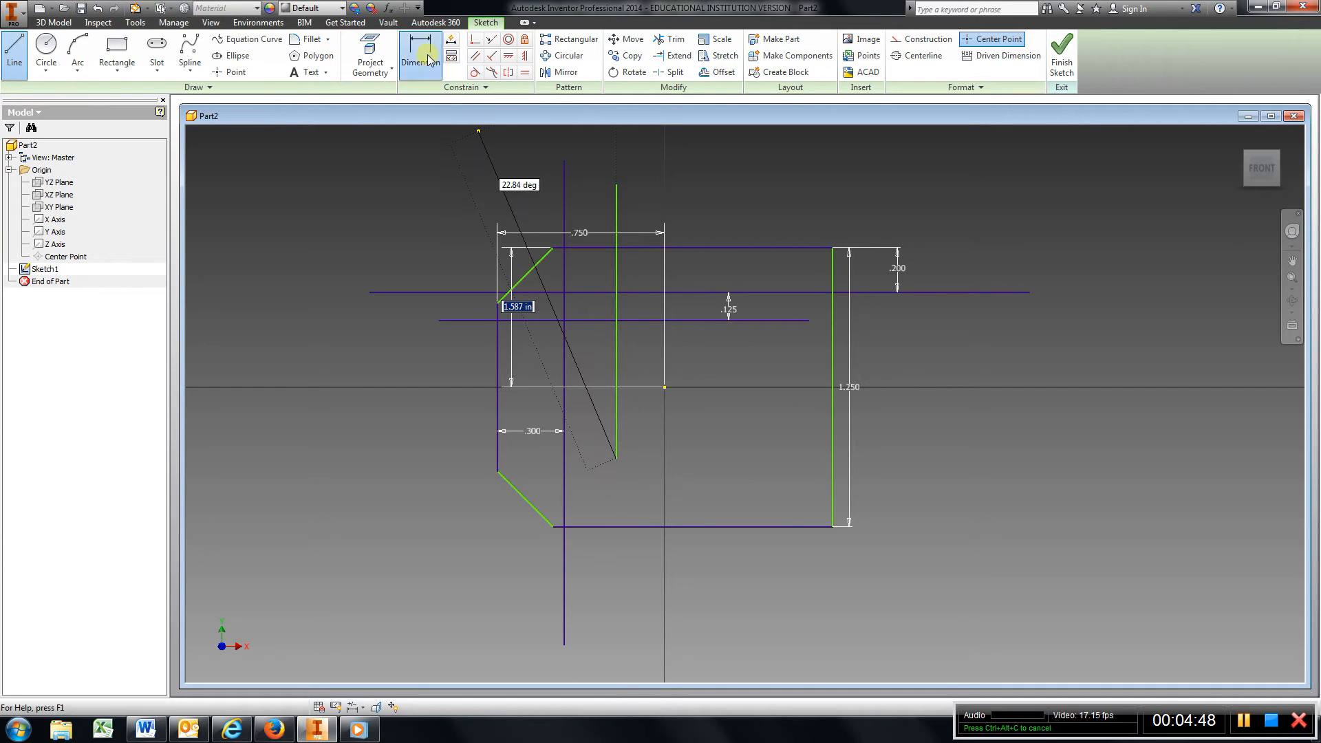
left_click(564, 375)
left_click(616, 372)
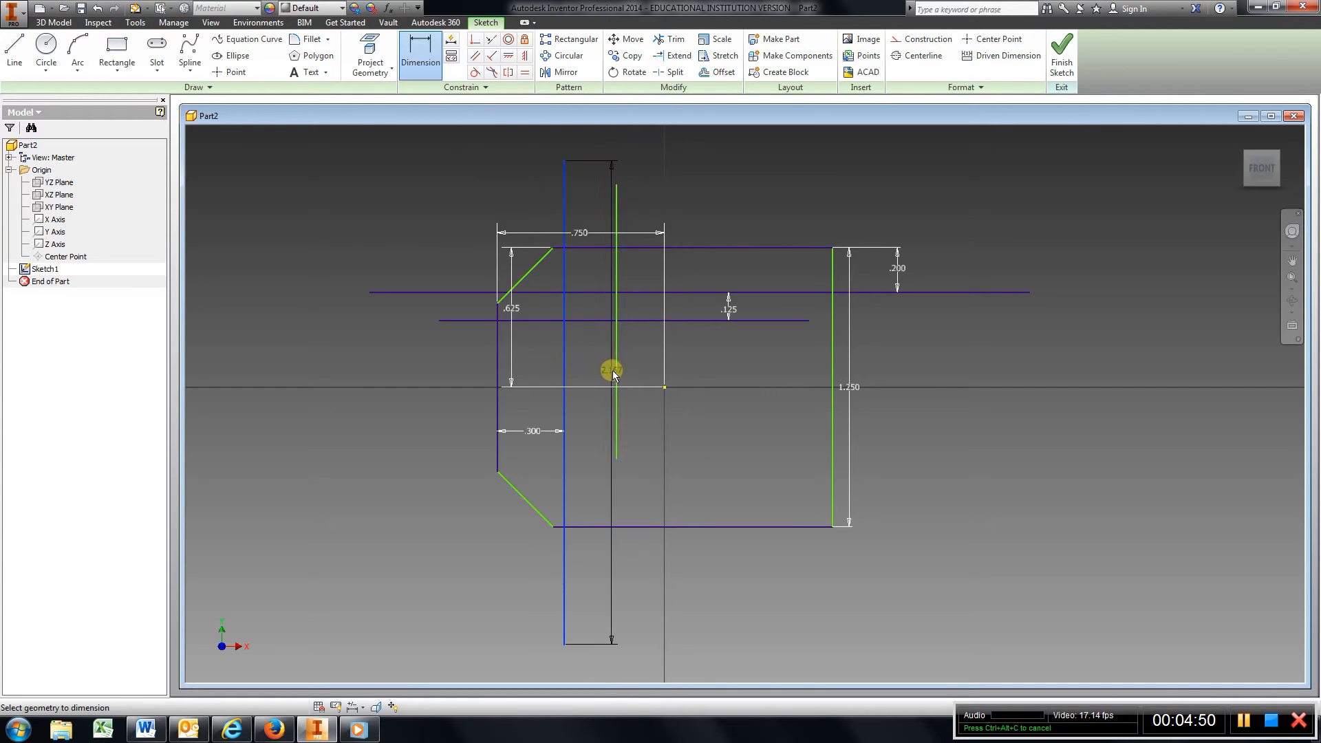
left_click(599, 374)
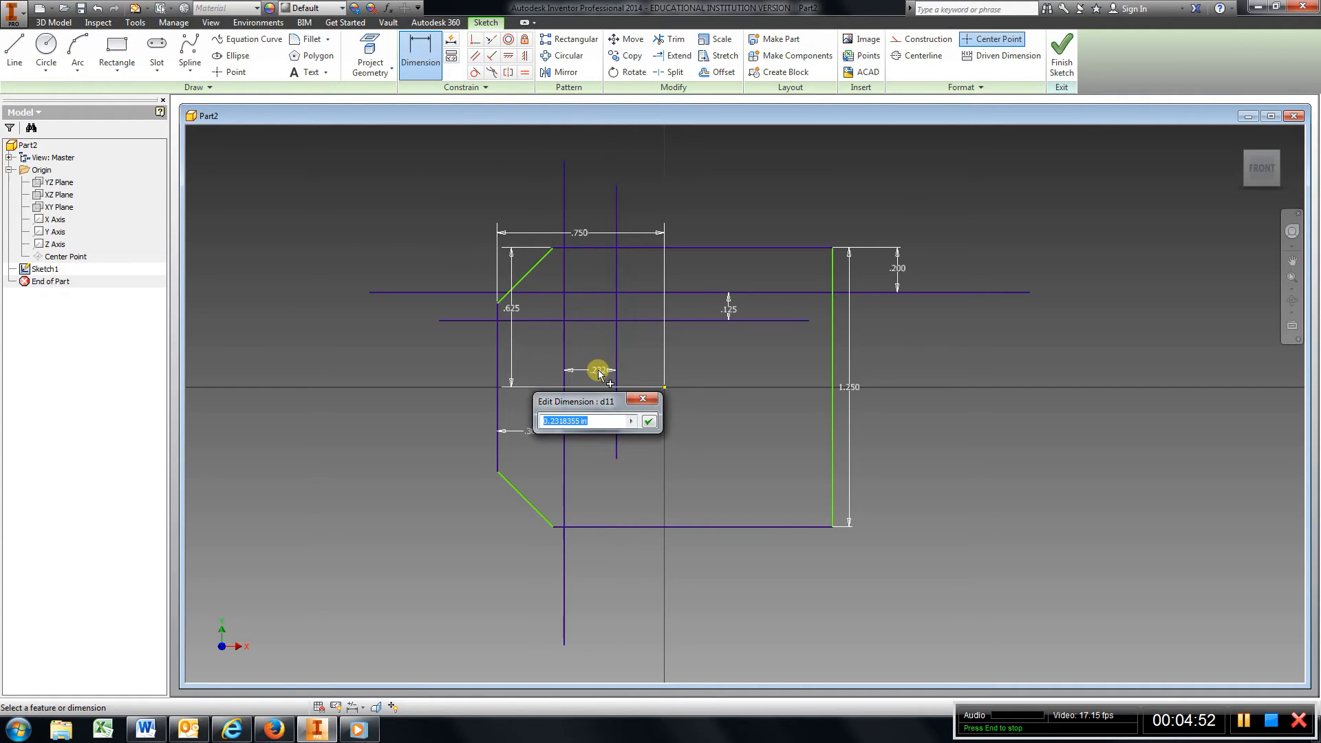
type(".125")
key("Return")
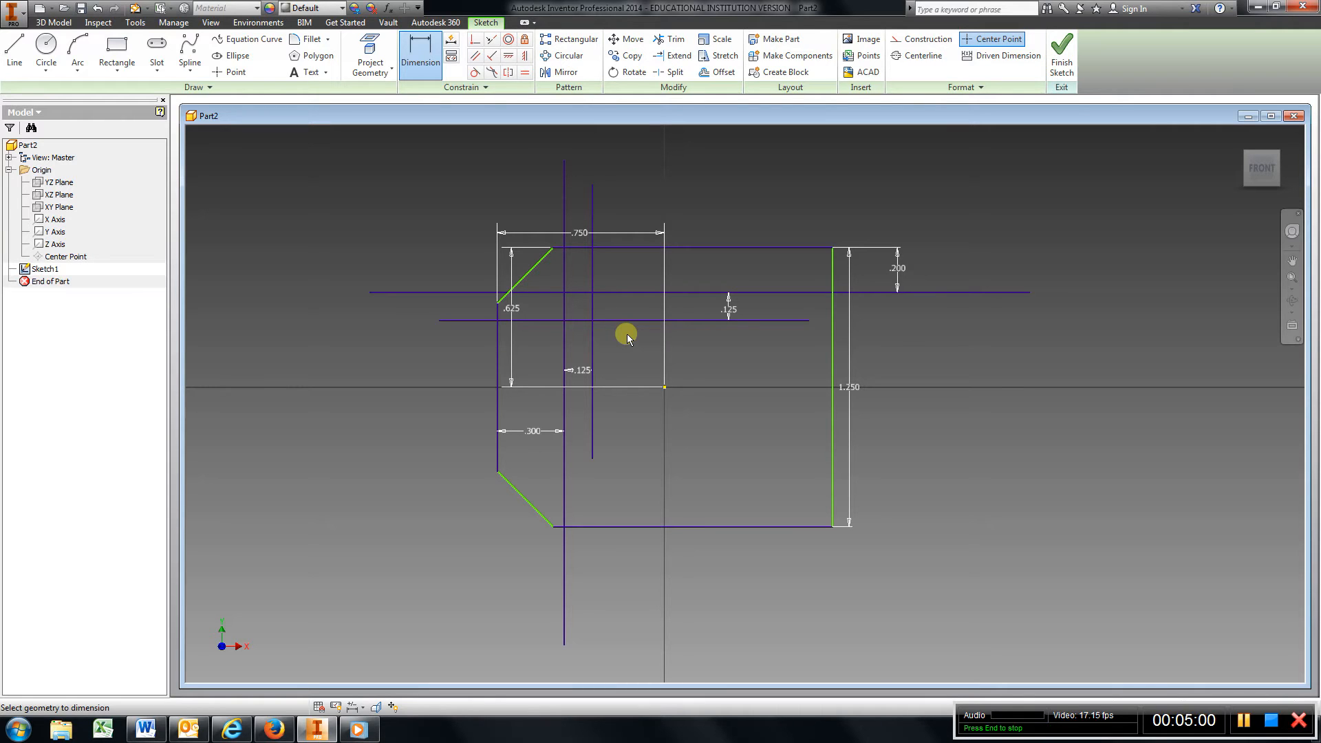
Draw a diagonal line across the upper-left helper square, from its upper-right intersection to its lower-left intersection
left_click(15, 53)
scroll(586, 287, "up", 5)
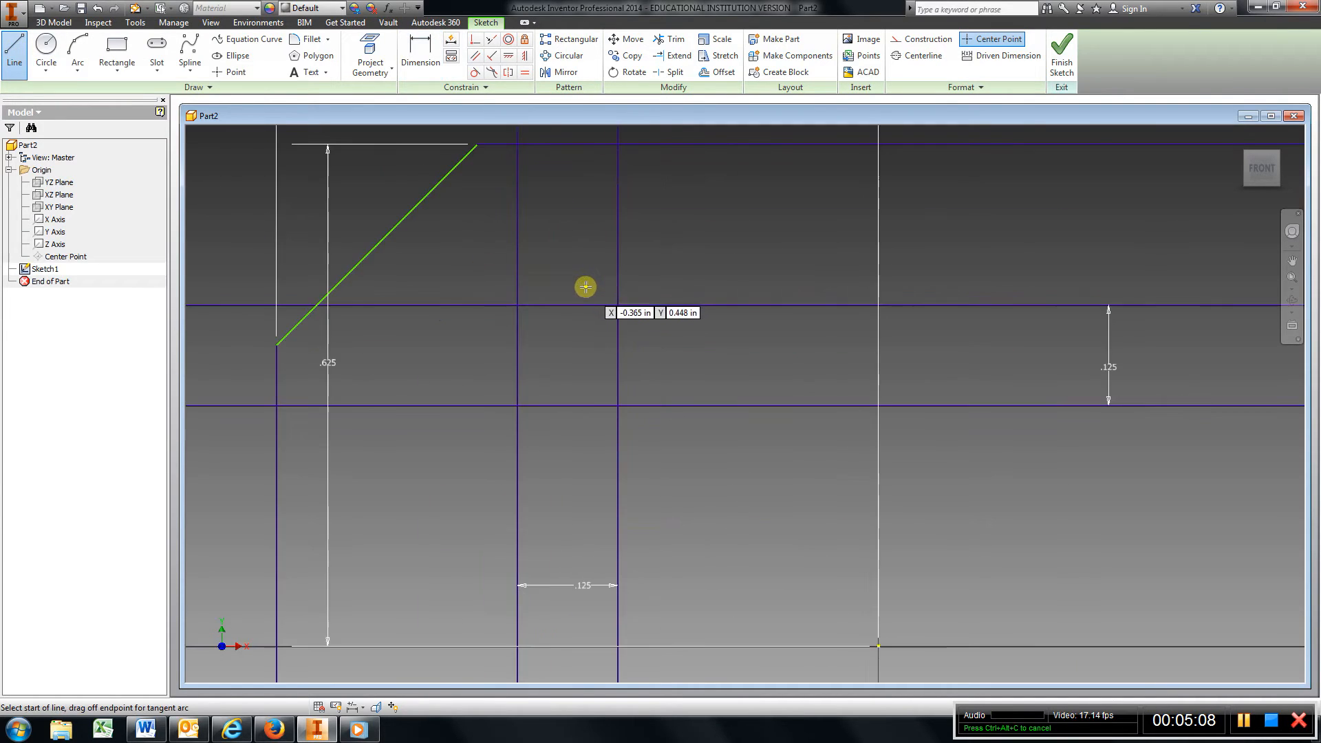
left_click(617, 305)
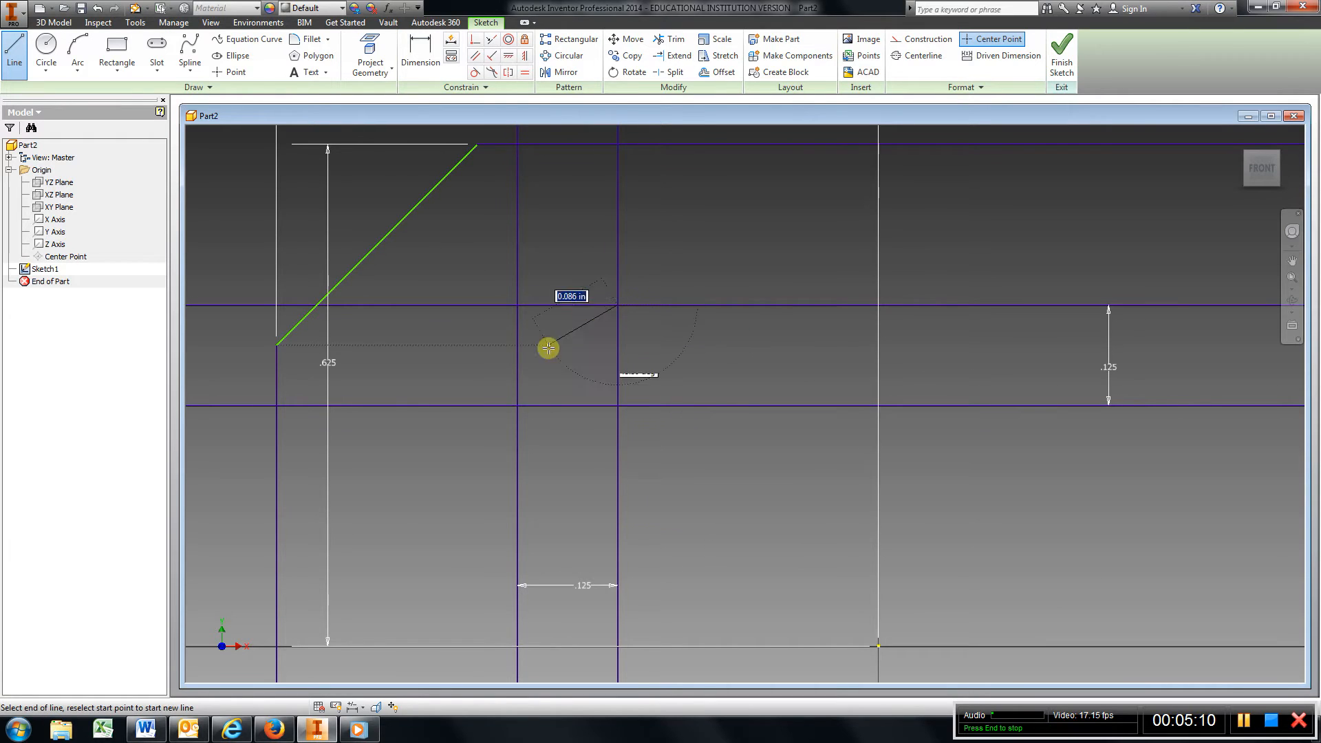
double_click(518, 406)
scroll(605, 397, "down", 5)
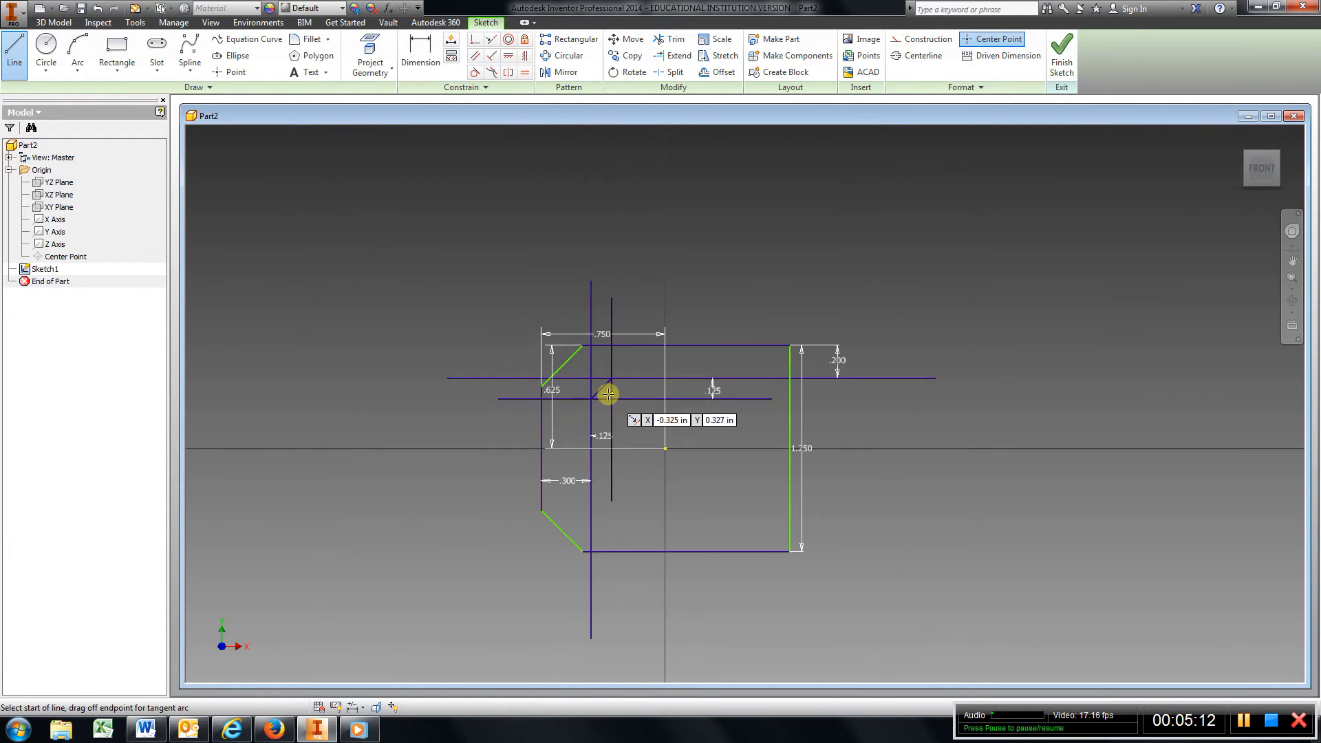
Trim the helper lines between the profile's upper-left edges and the inner diagonal, plus the horizontal overhangs outside the left edge
left_click(670, 39)
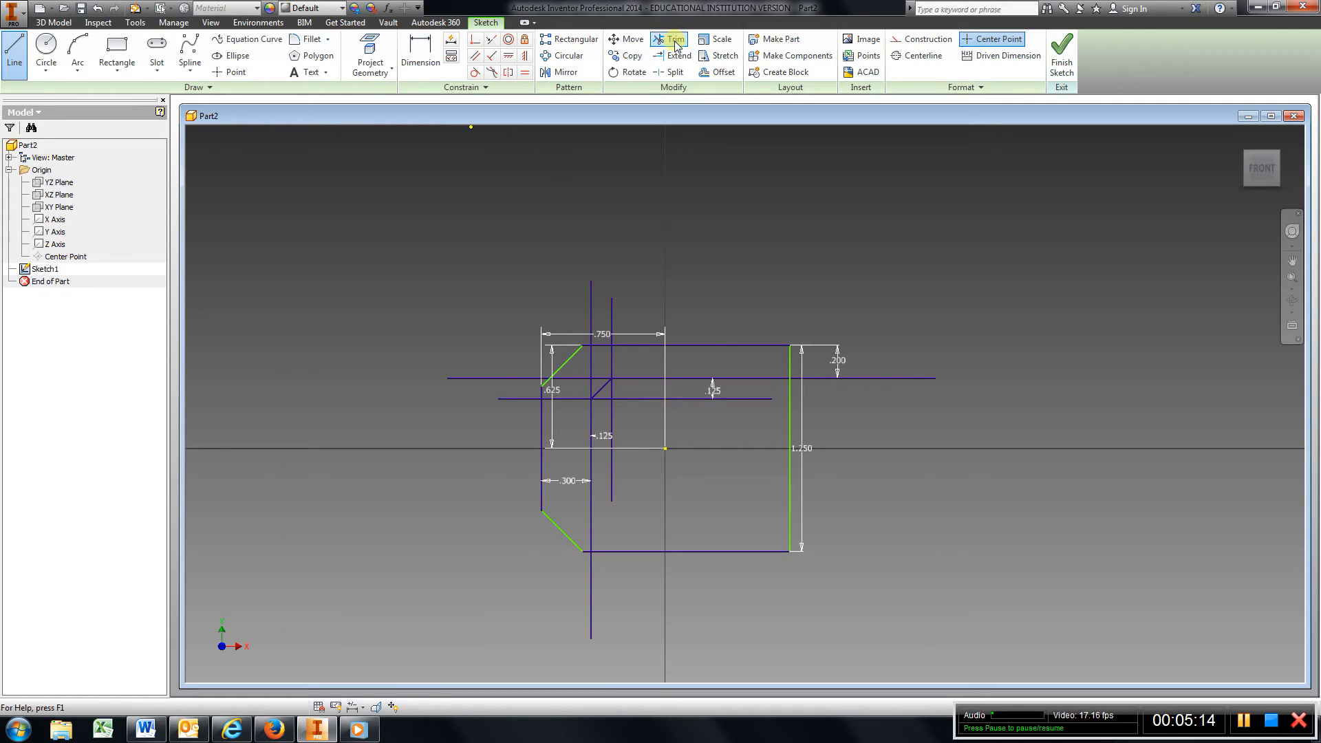
left_click(609, 355)
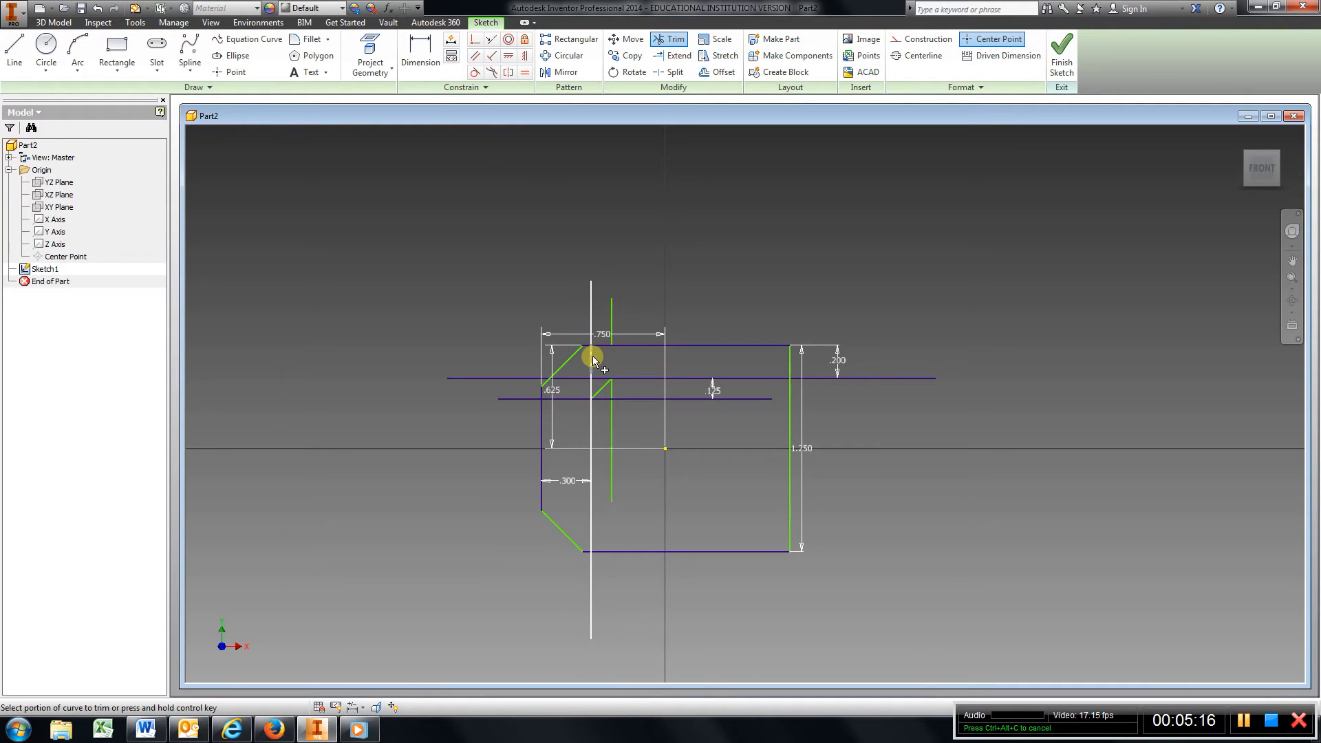
left_click(593, 356)
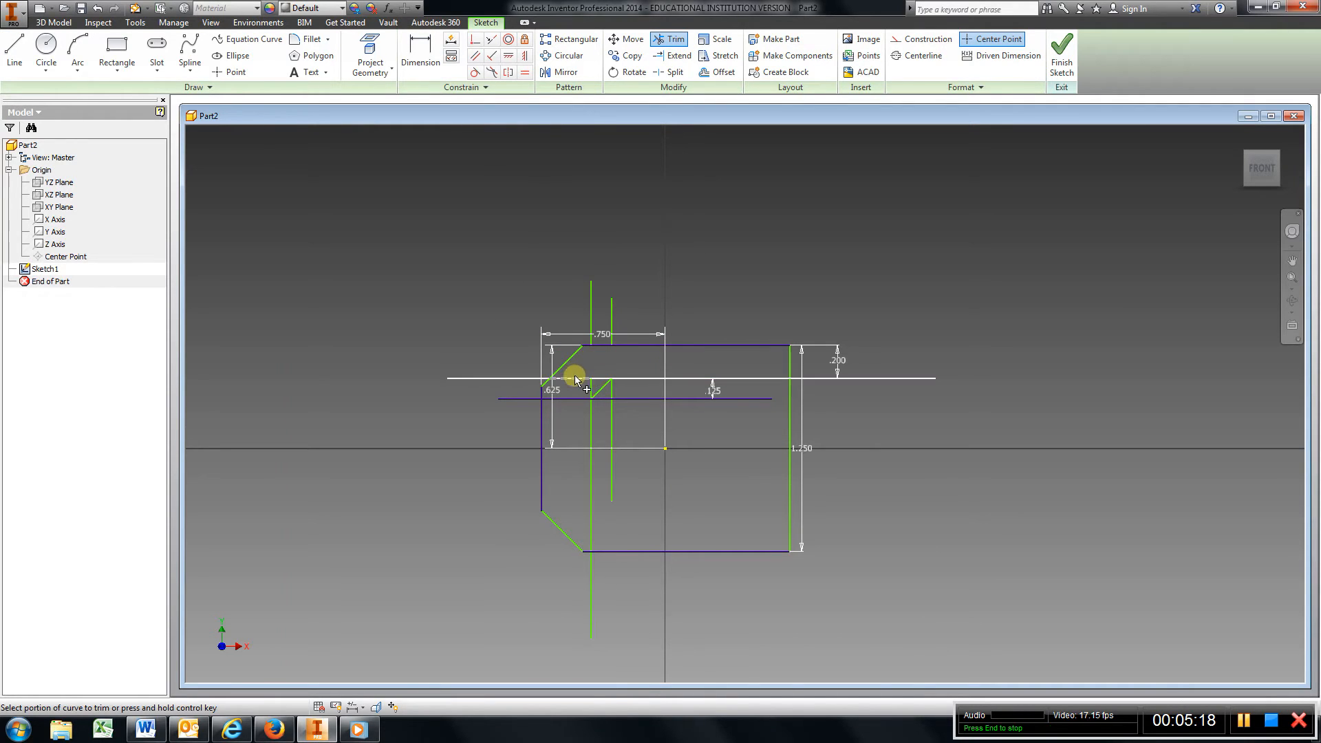
left_click(575, 378)
left_click(528, 379)
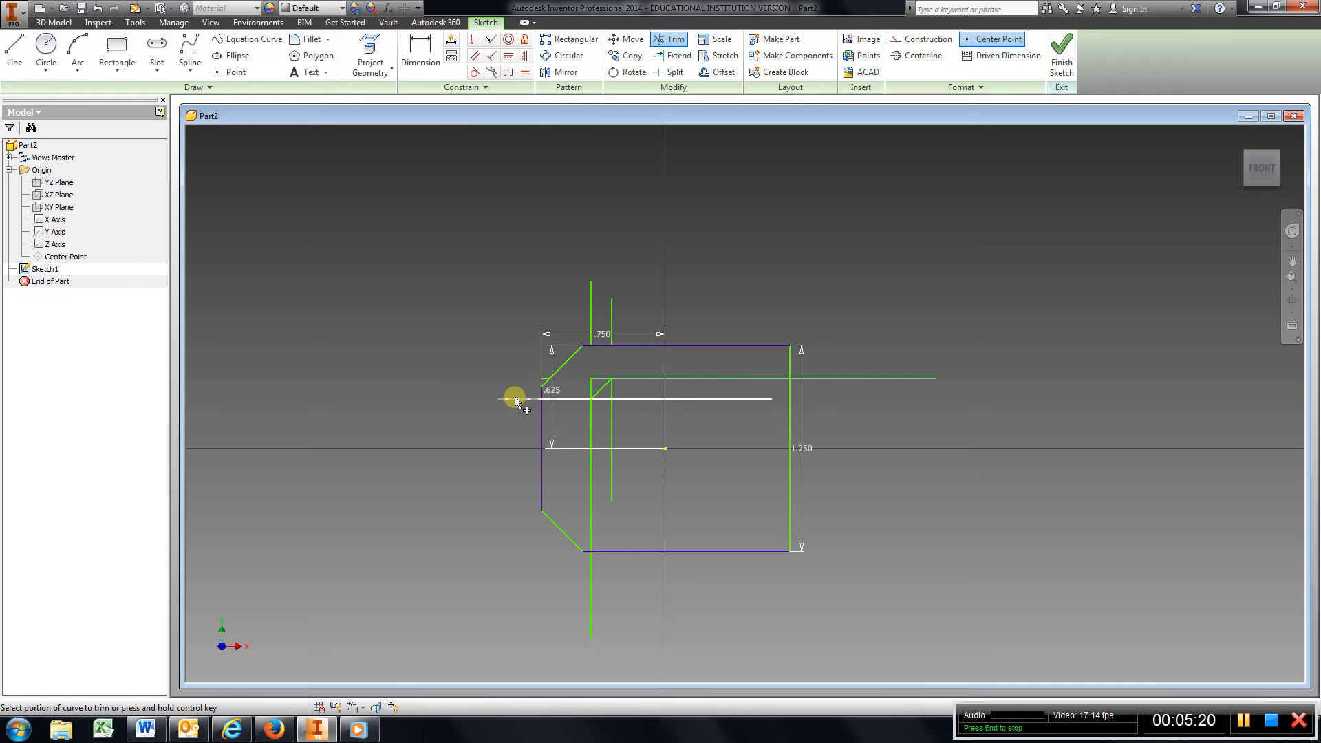
left_click(523, 398)
left_click(589, 388)
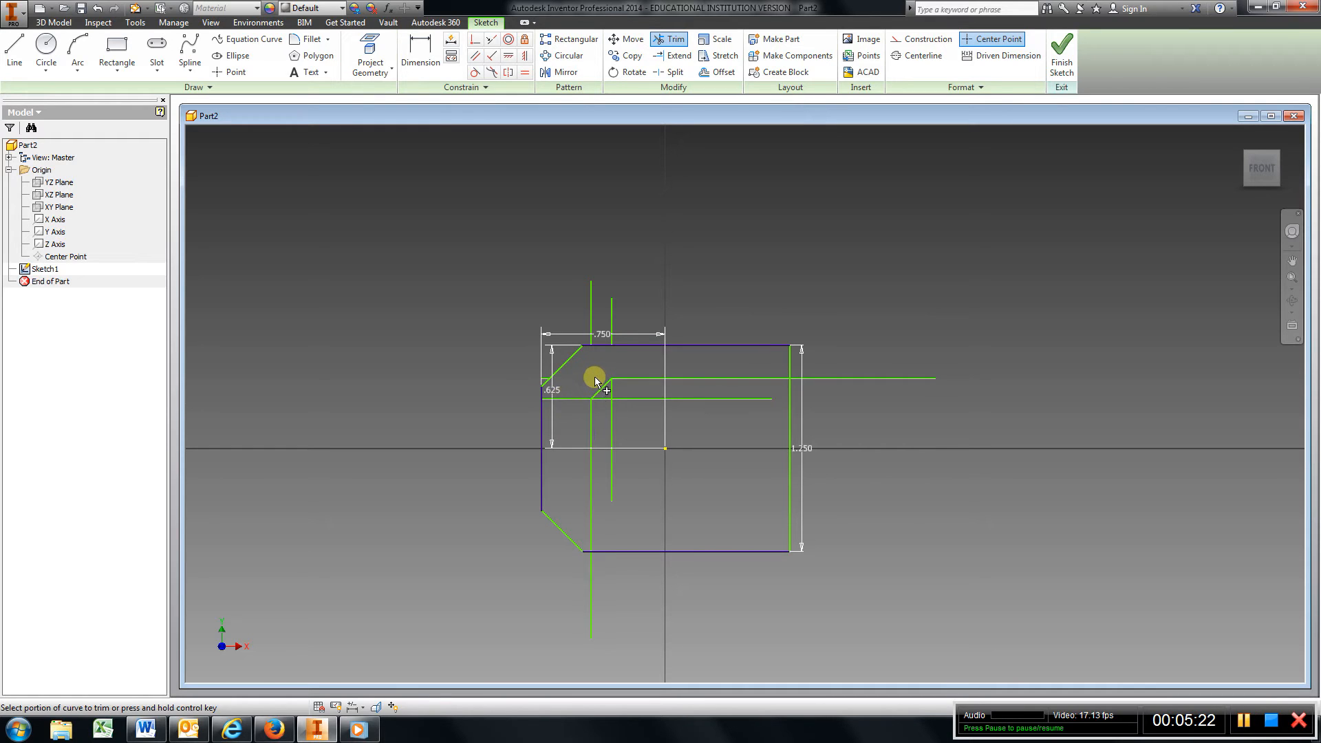
Trim away the rest of the second horizontal and second vertical helper lines inside the profile, leaving a clean angled inner corner
scroll(567, 408, "up", 5)
left_click(571, 370)
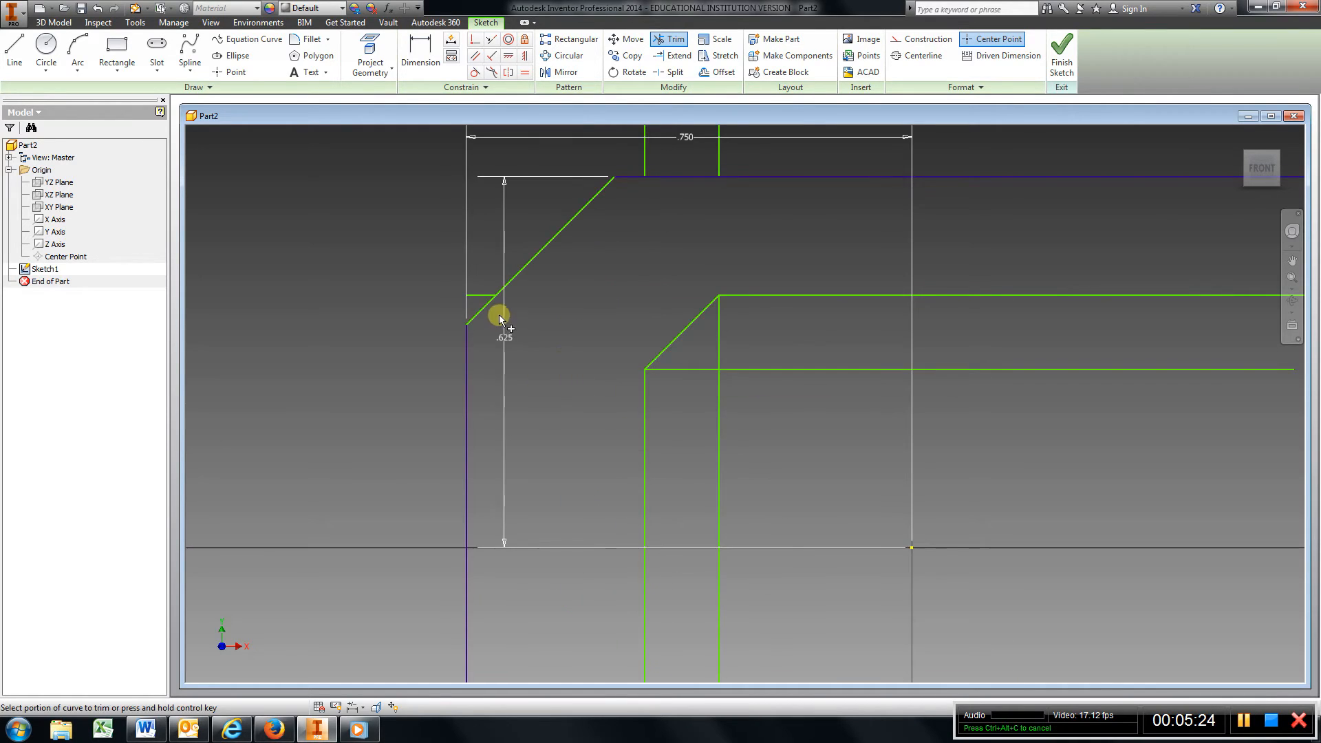
left_click(691, 369)
left_click(727, 370)
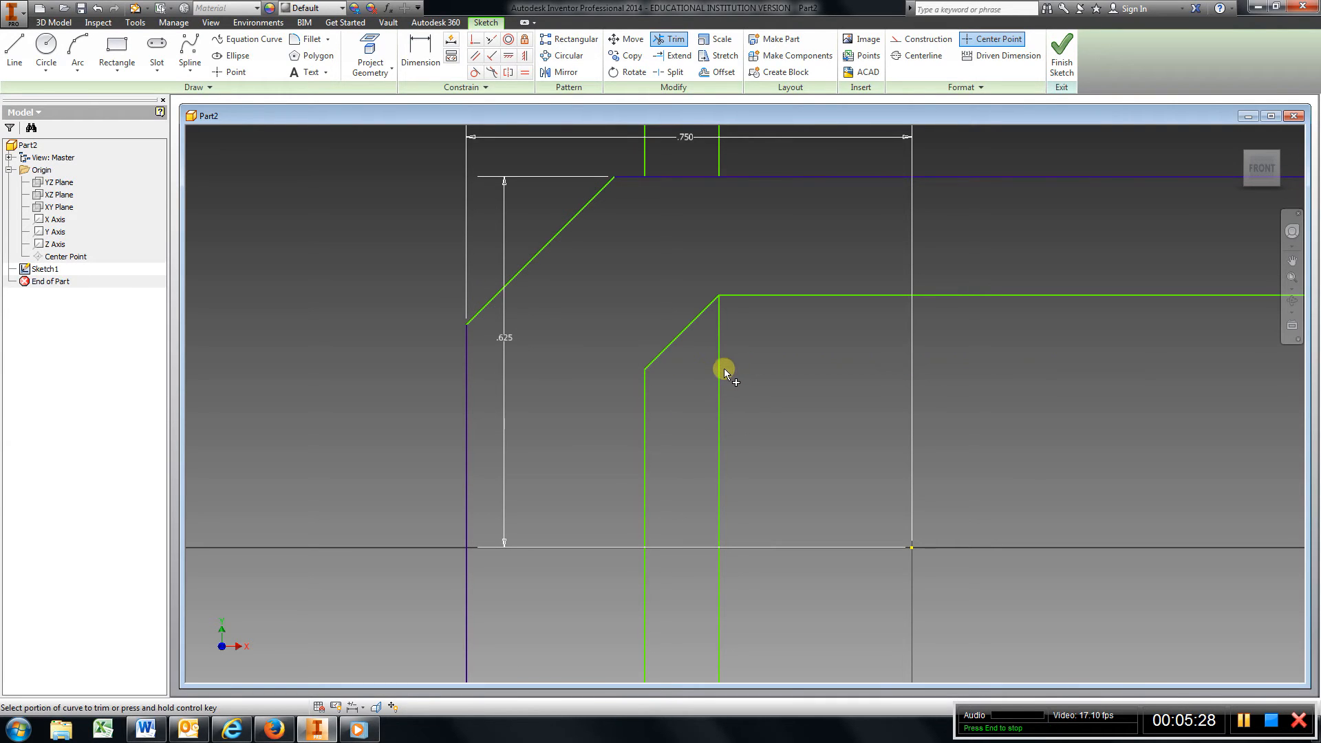
left_click(721, 369)
scroll(732, 399, "up", 3)
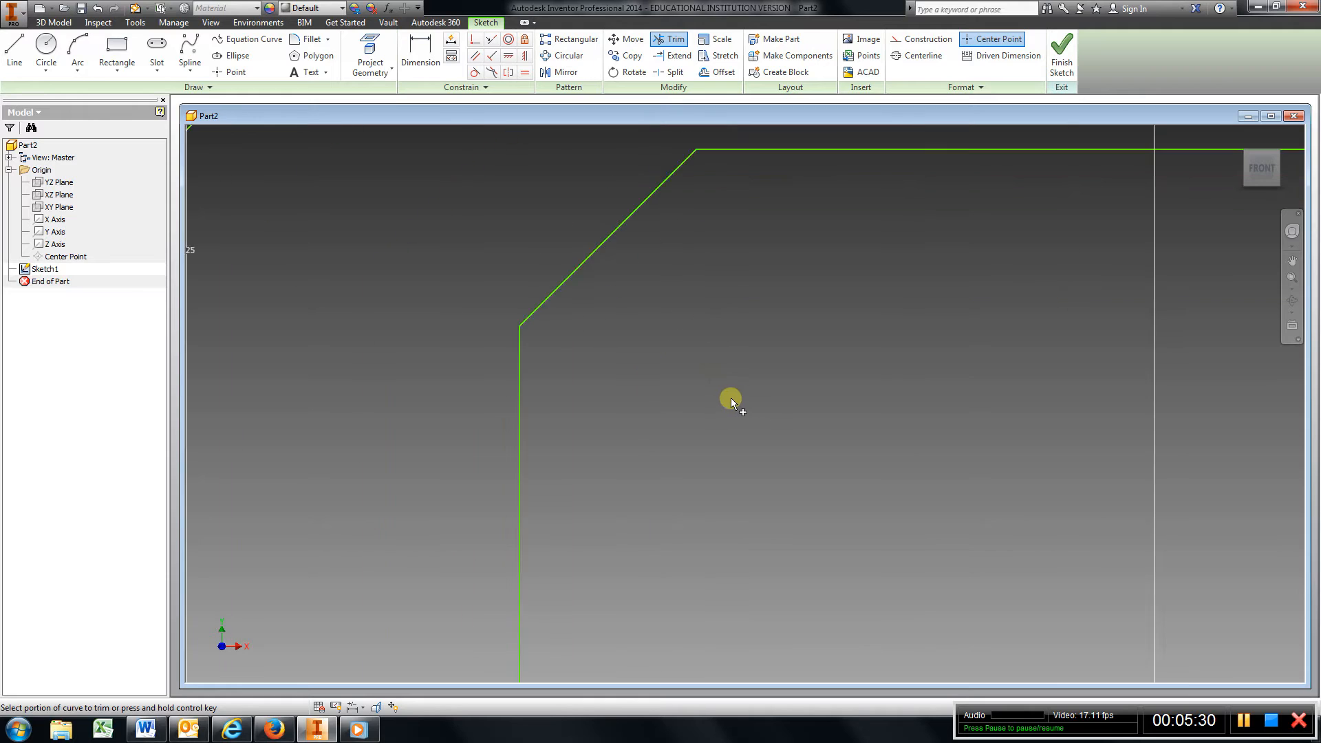
scroll(731, 398, "down", 6)
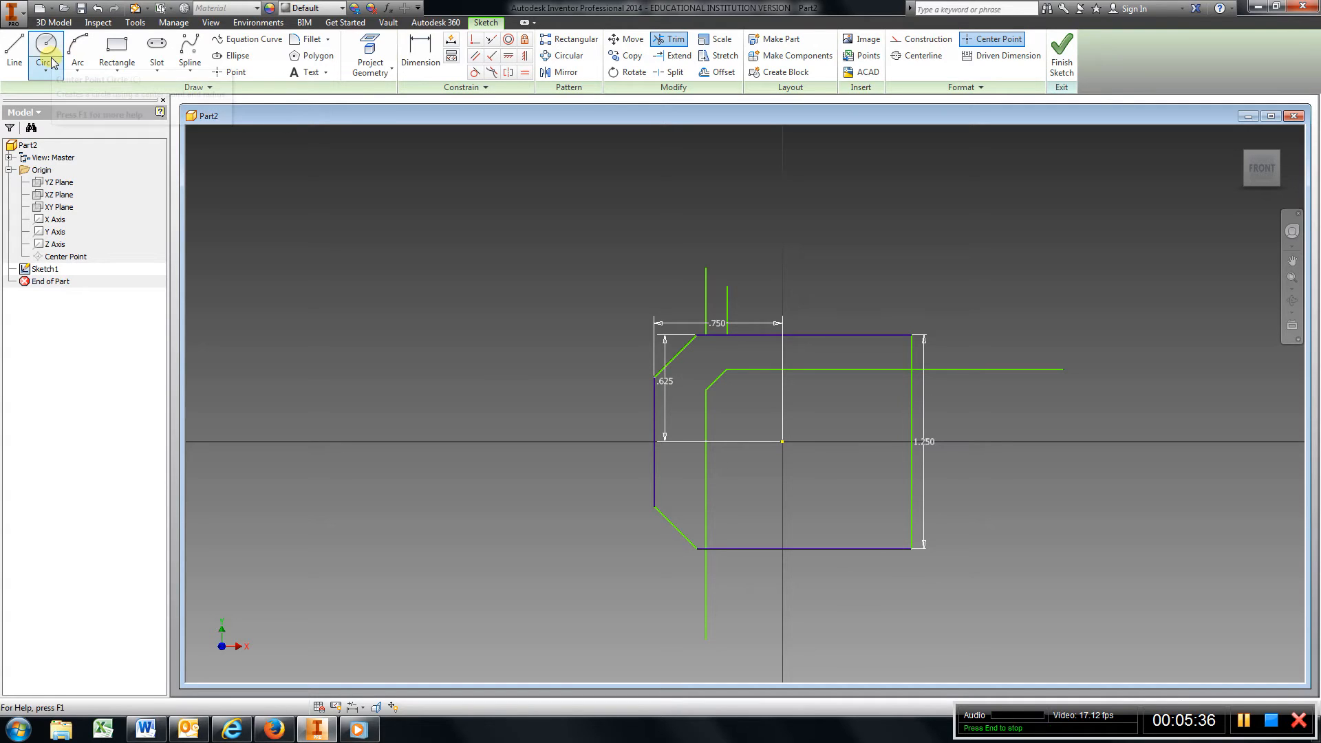
Draw a long horizontal line about 0.315 in above the bottom edge, extending past both the left and right edges
left_click(14, 55)
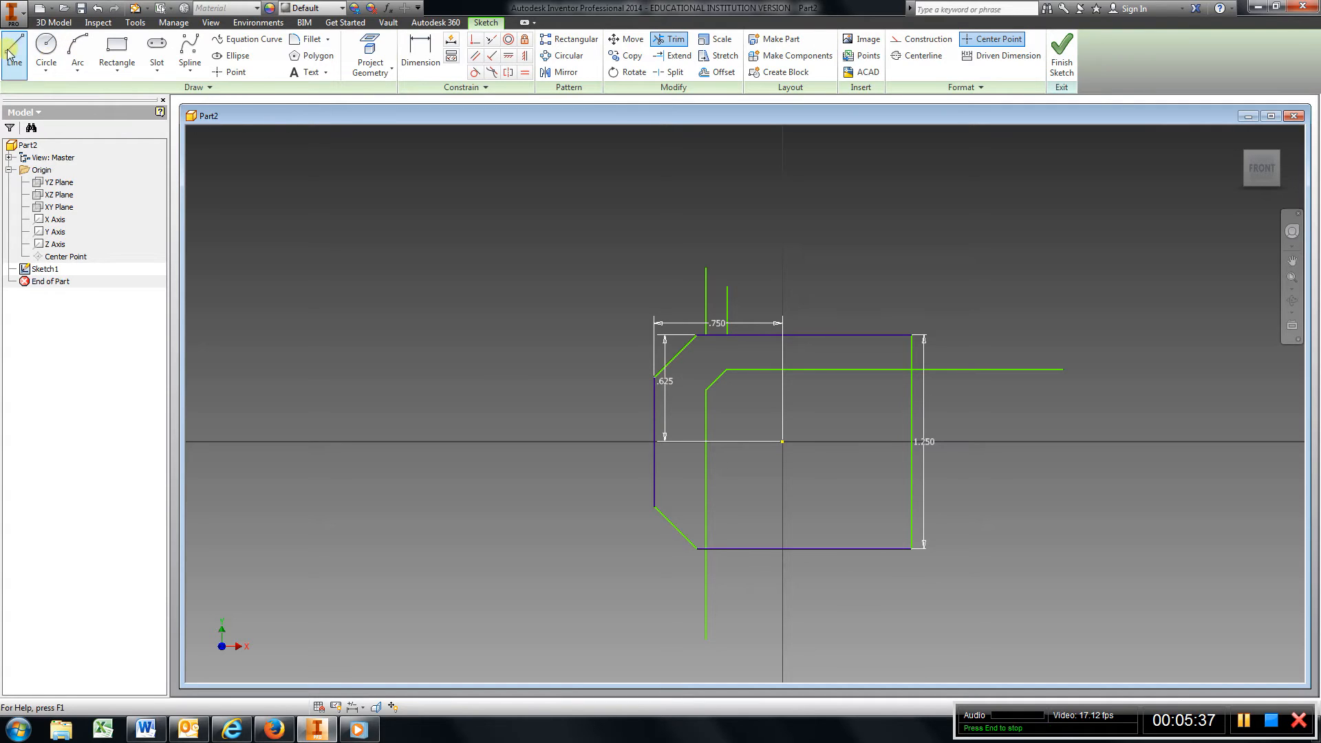
left_click(602, 495)
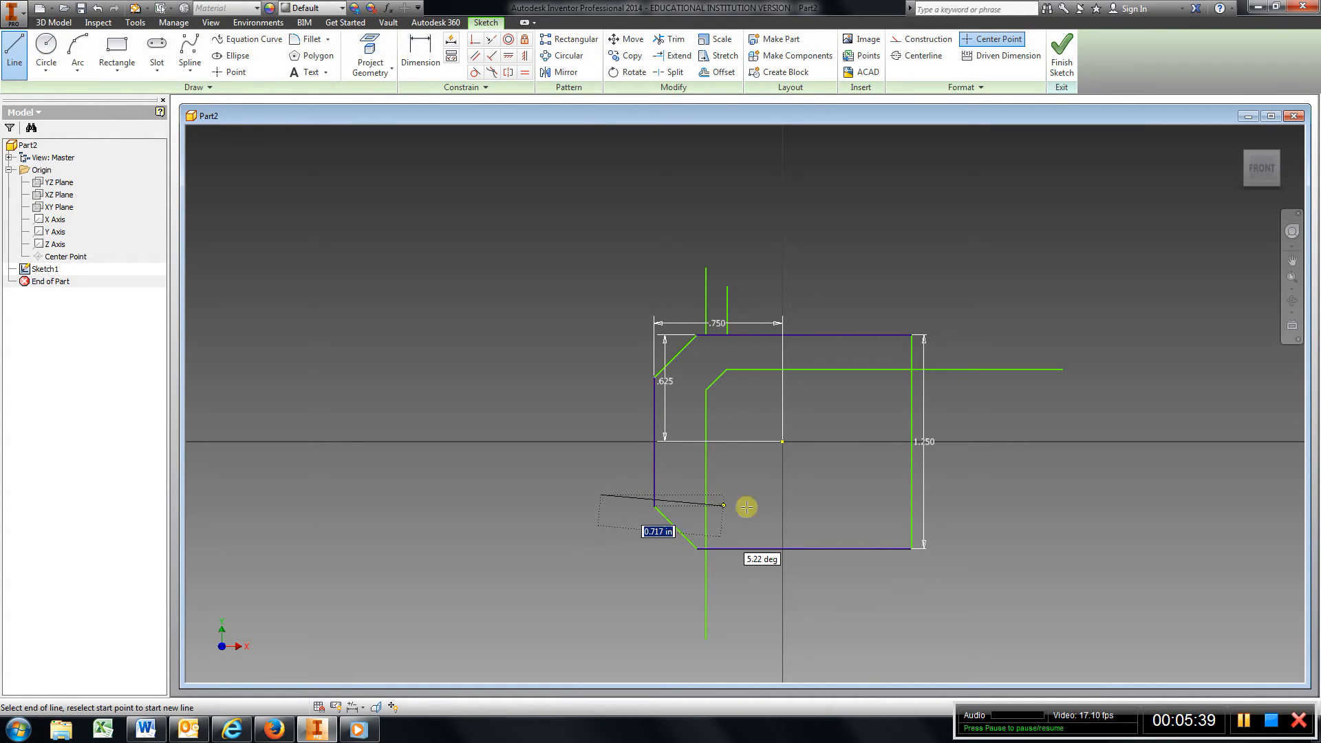
left_click(1027, 496)
Dimension the lower horizontal line .2 in above the profile's bottom edge
left_click(420, 55)
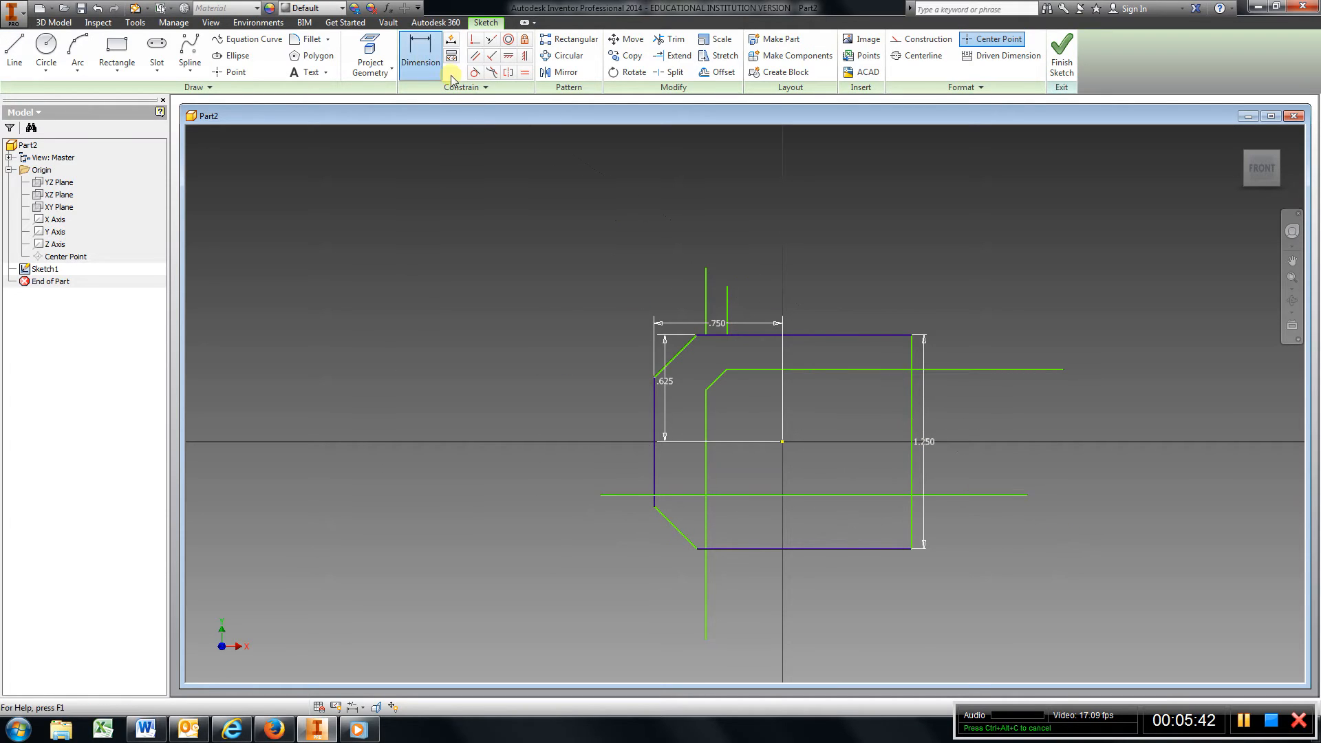
left_click(753, 548)
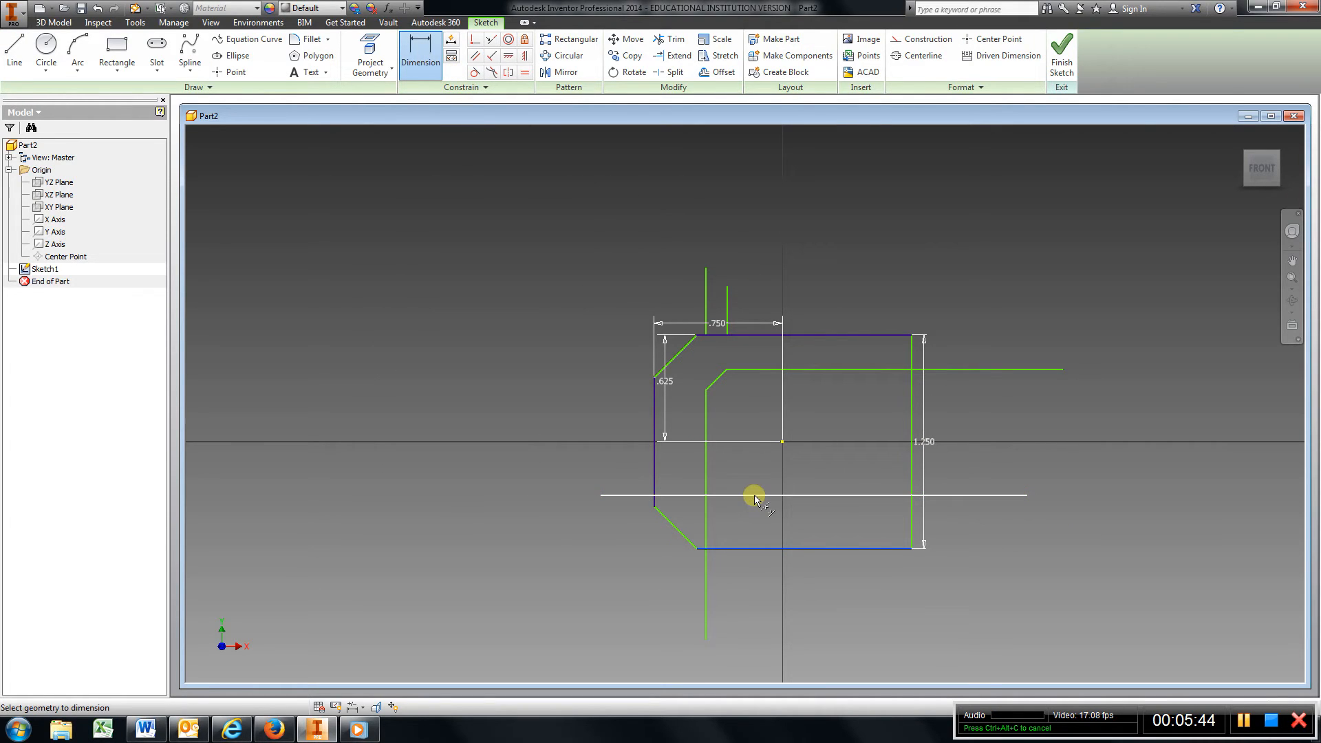
left_click(755, 495)
left_click(848, 525)
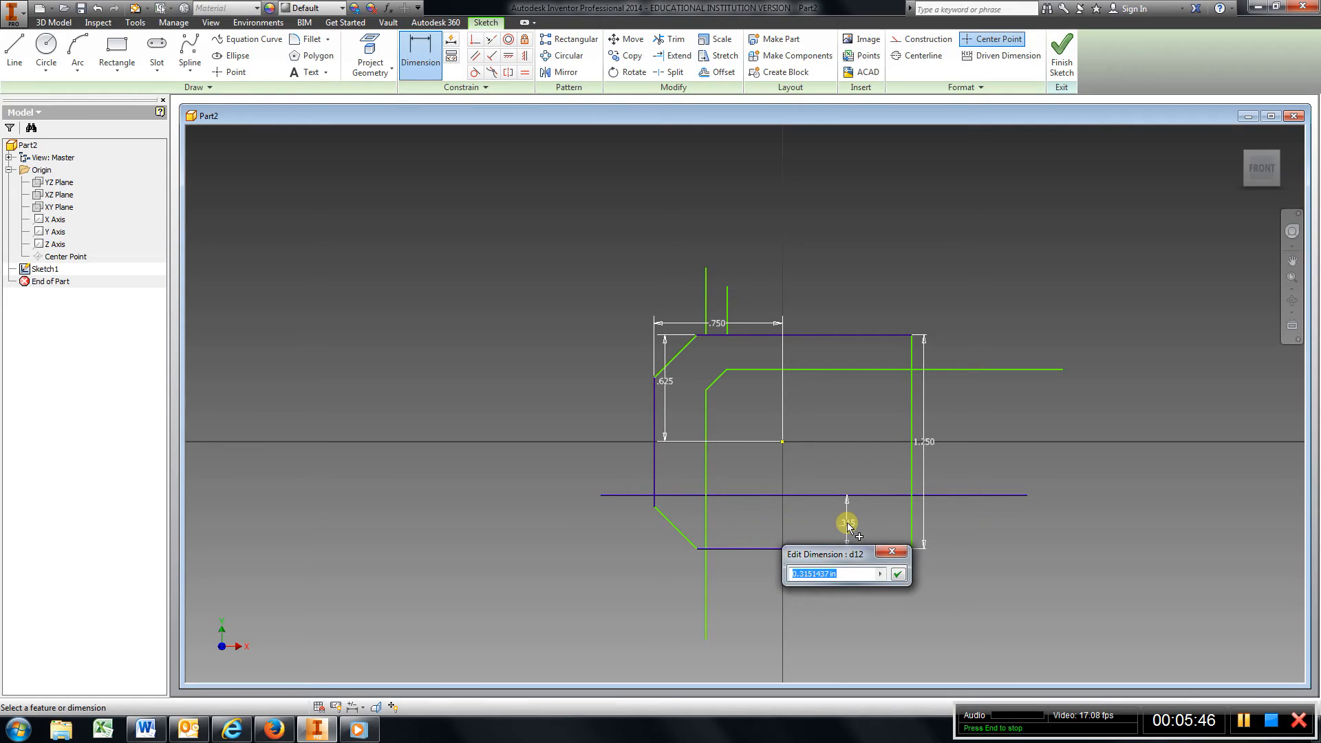
type(".2")
key("Return")
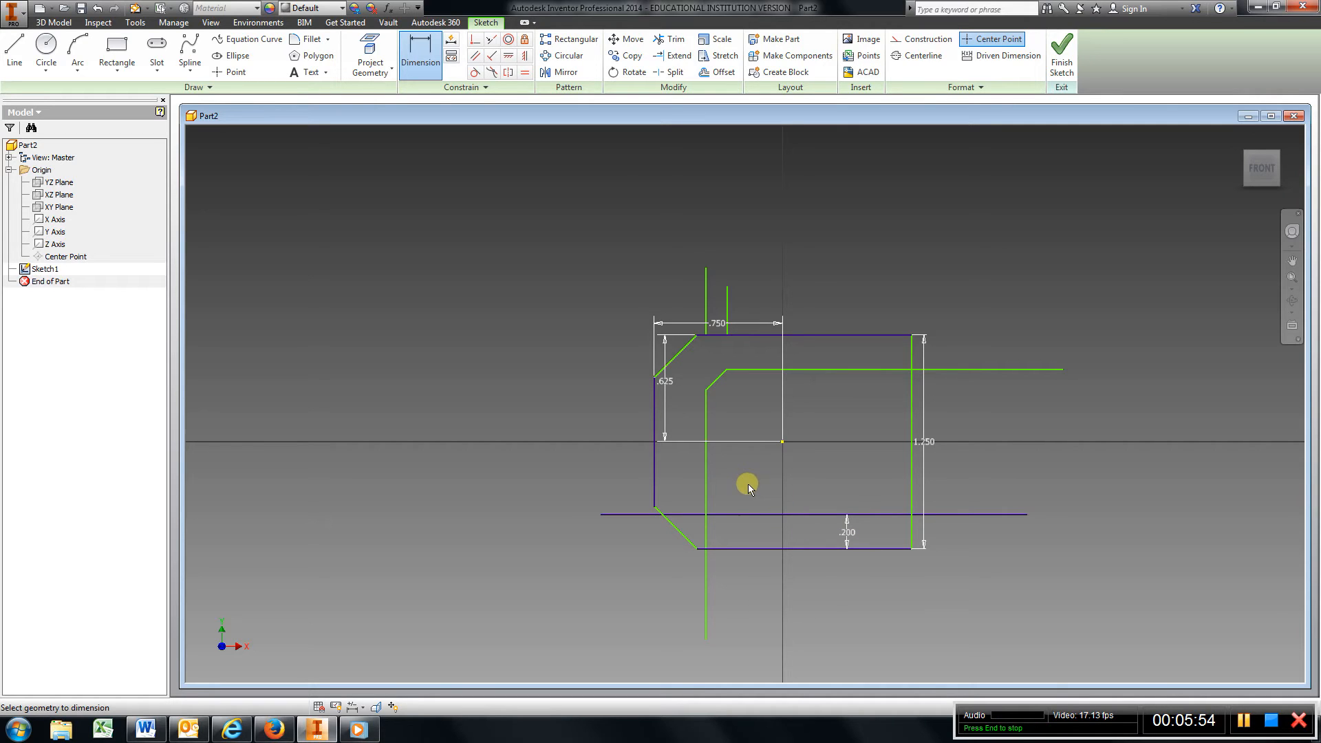
Draw a second horizontal line about 0.12 in above the lower one, from outside the left edge to just inside the right edge
scroll(743, 494, "up", 4)
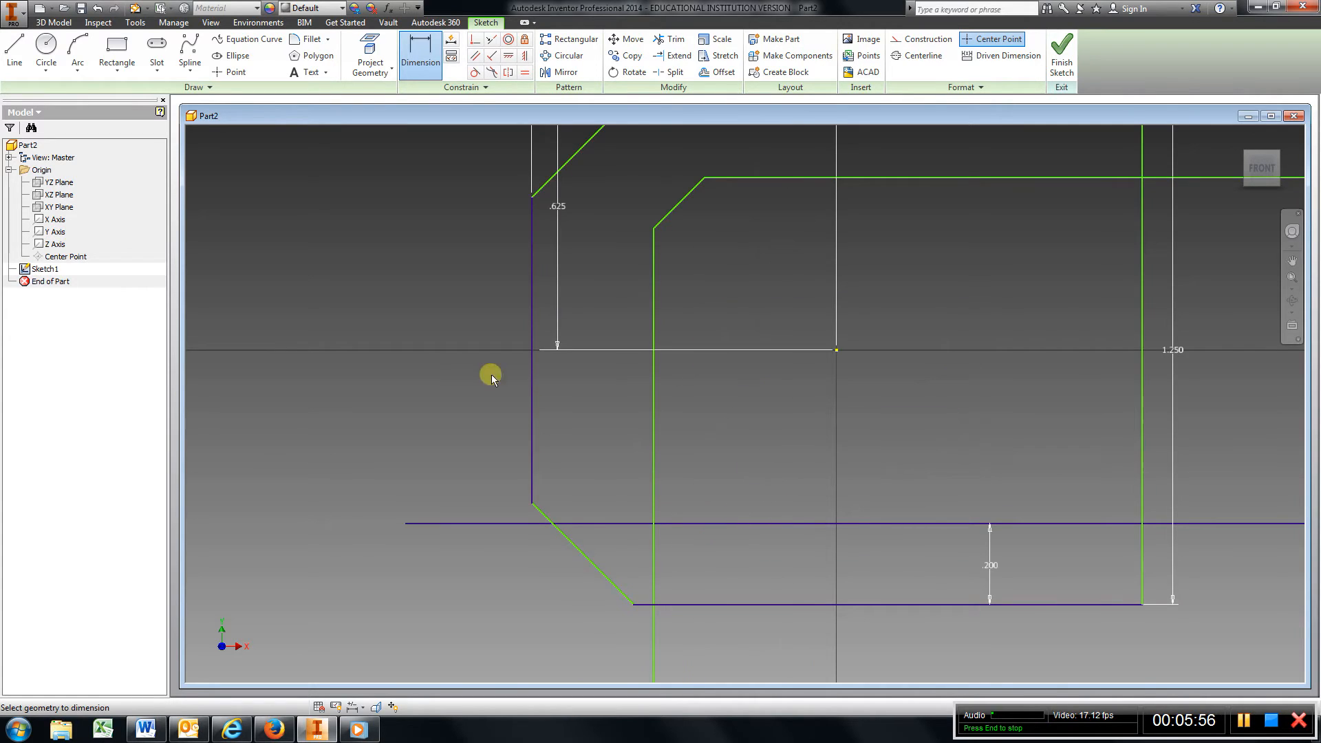
left_click(15, 55)
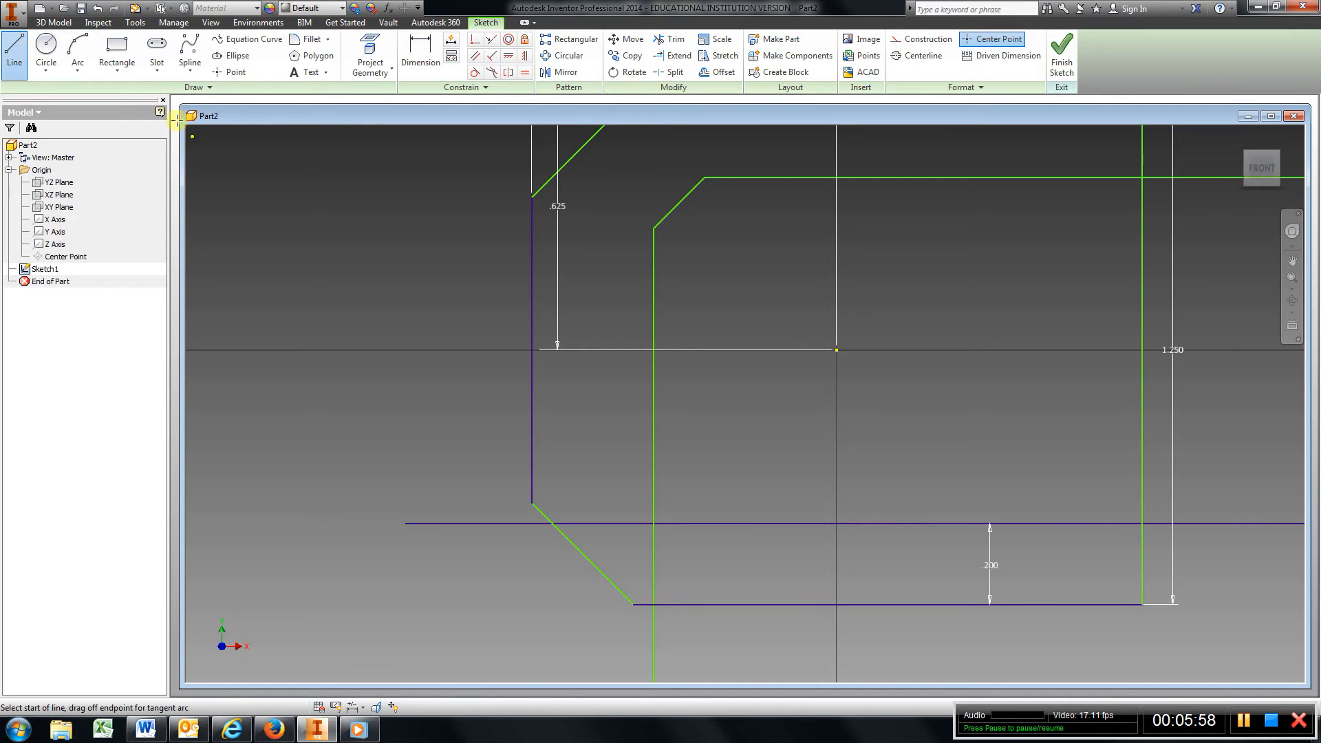
left_click(429, 473)
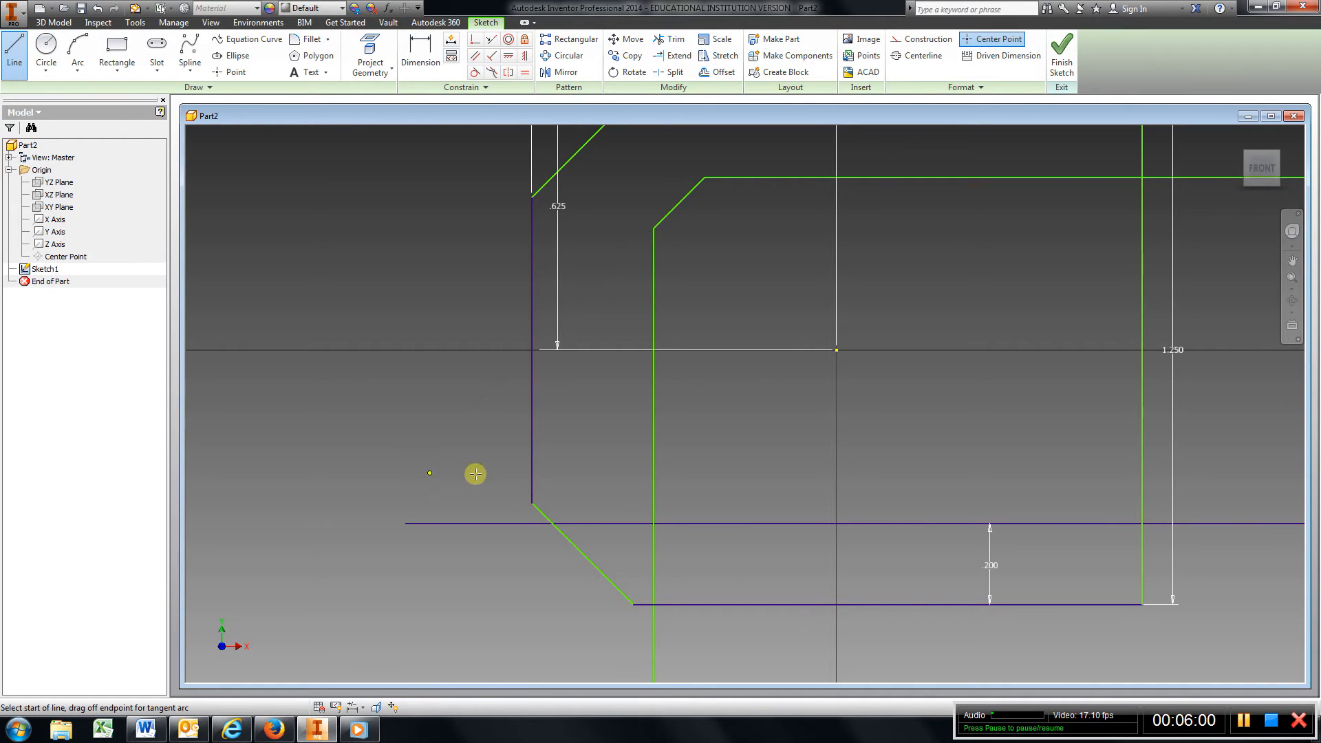
left_click(1054, 474)
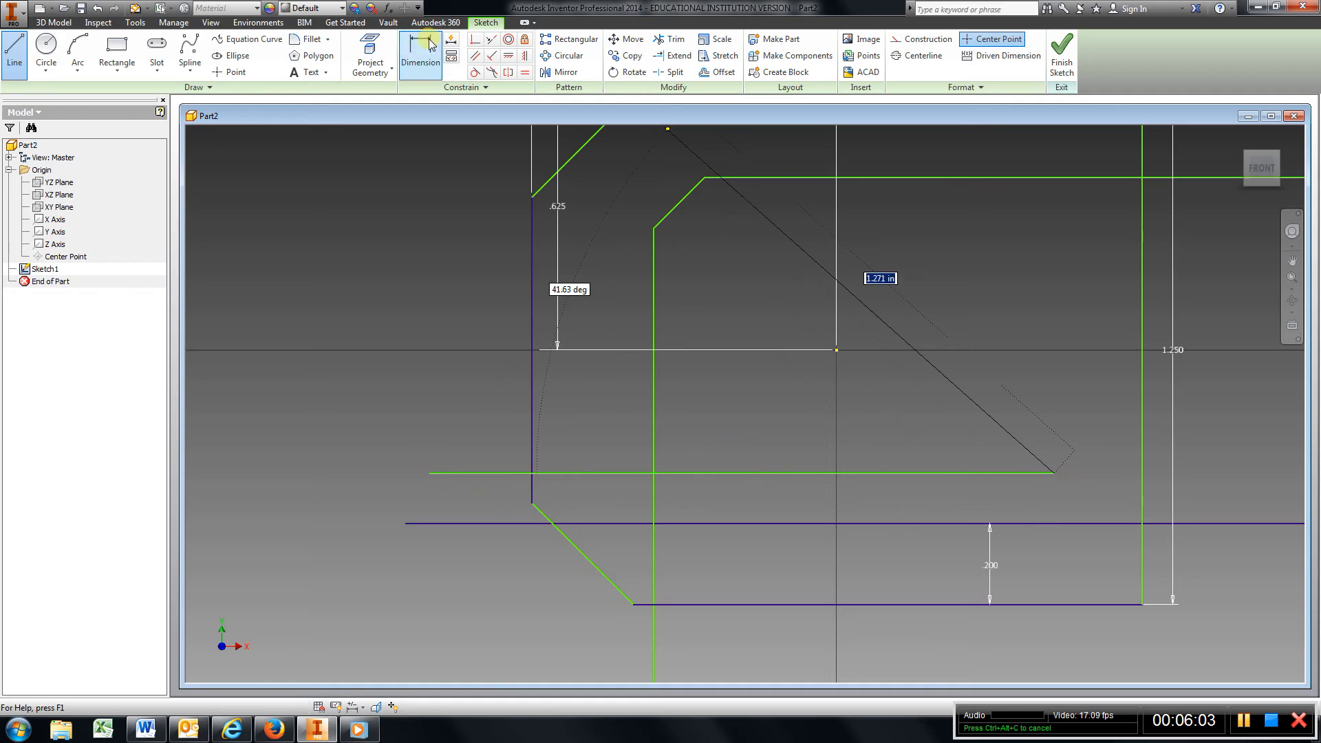
Dimension the second lower horizontal line .125 in above the long lower horizontal line
left_click(421, 54)
left_click(895, 523)
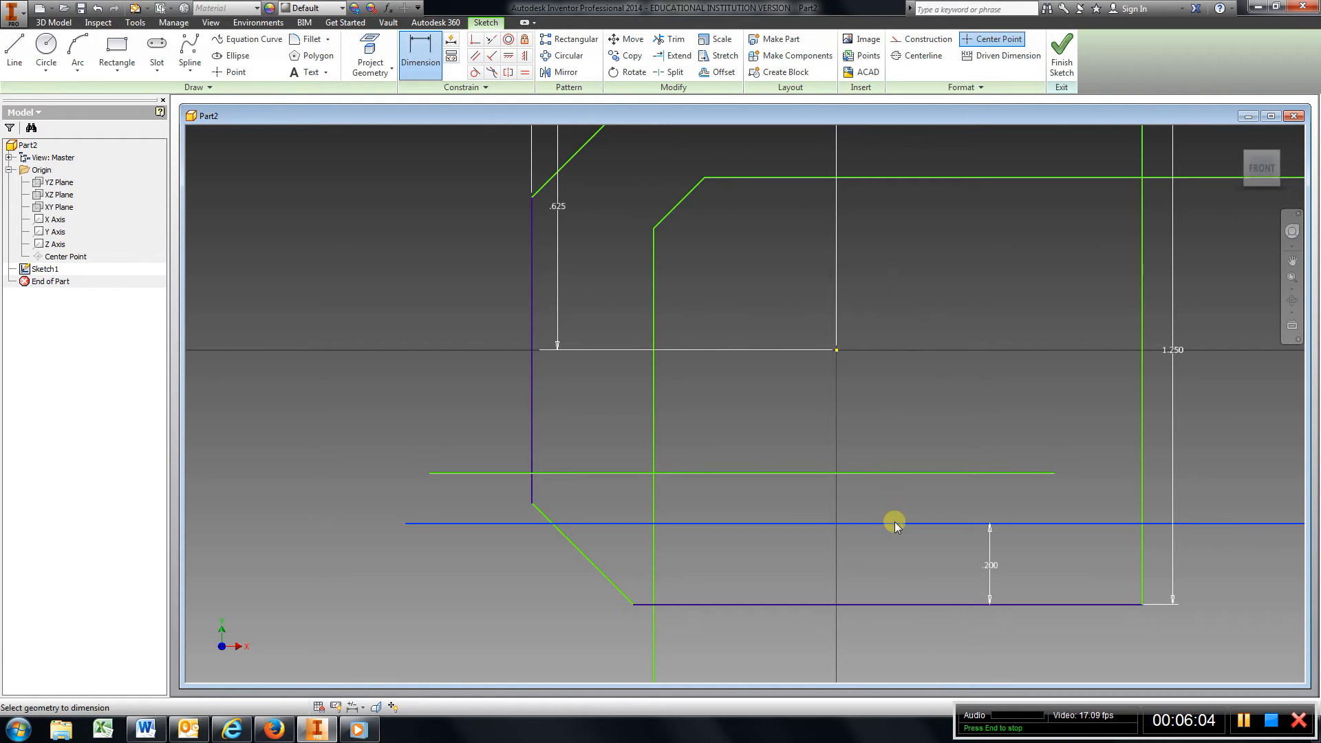
left_click(897, 474)
left_click(926, 500)
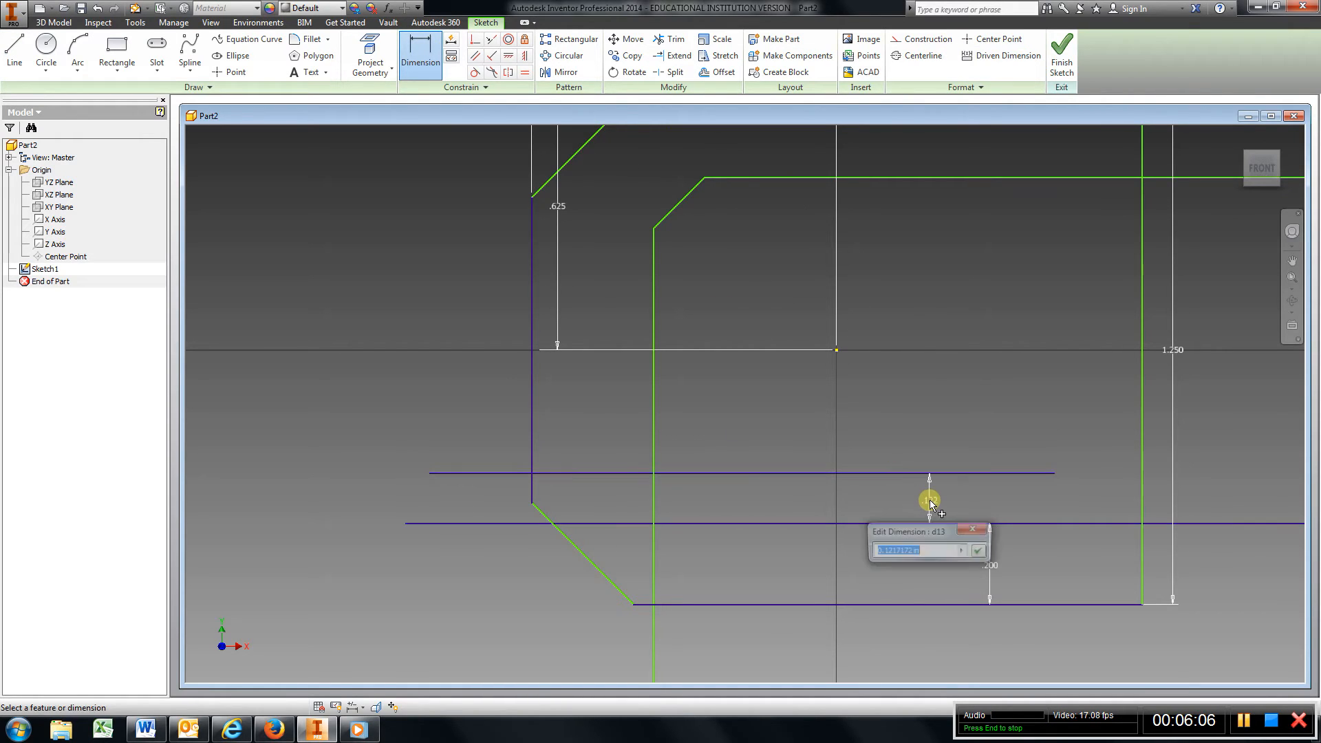
type(".")
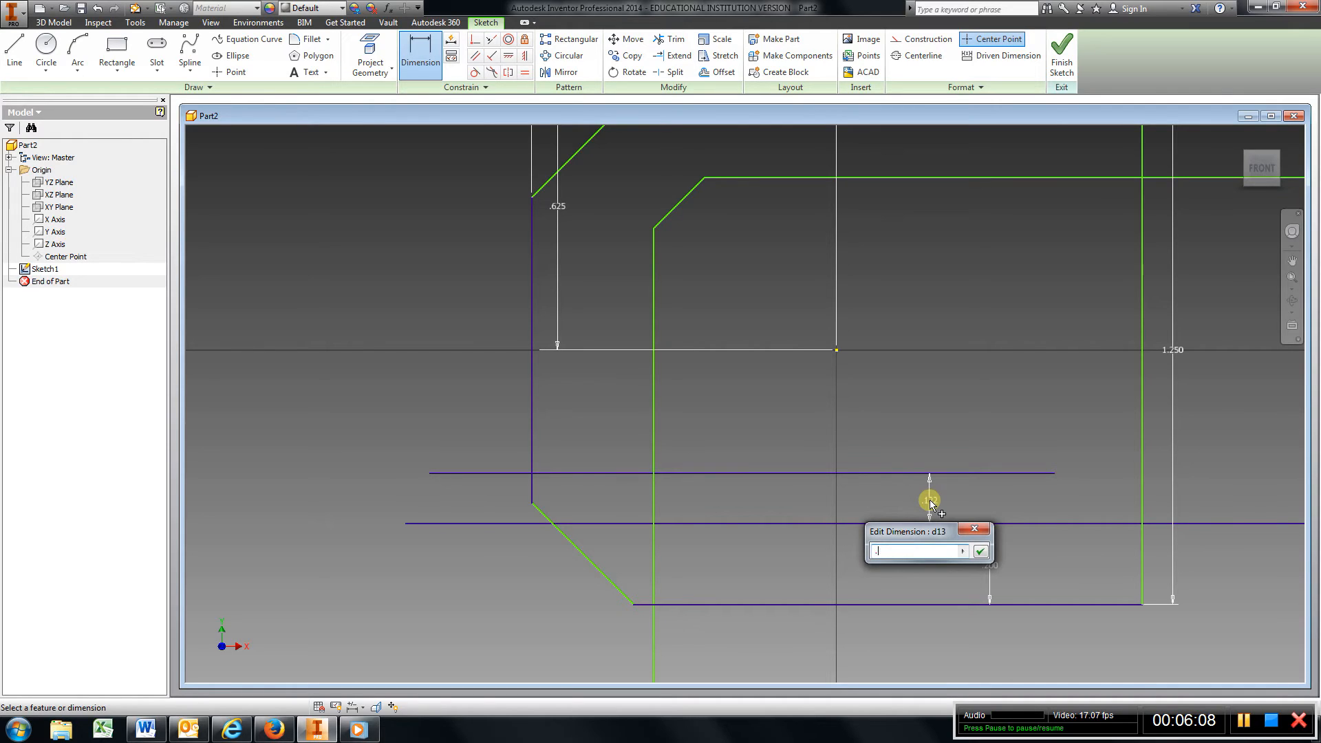
type("125")
key("Return")
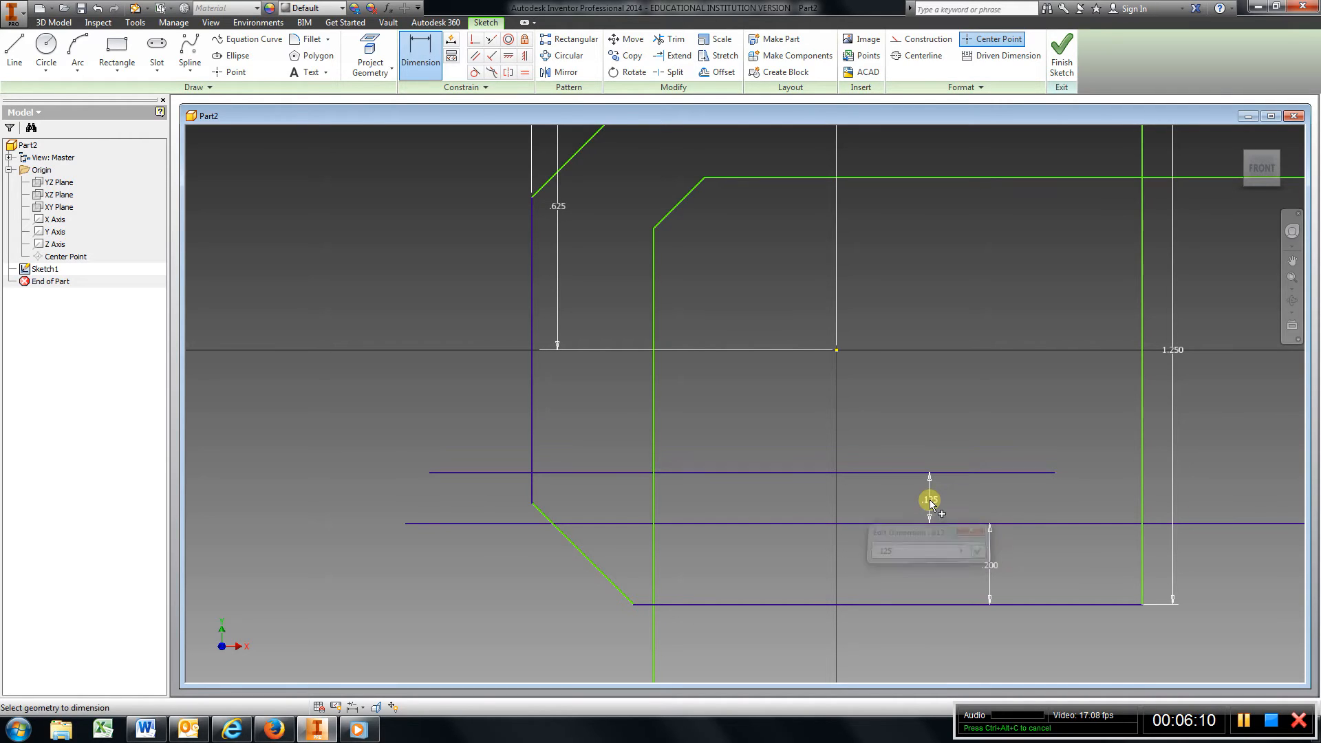
Draw a vertical line a little right of the inner vertical line, from above the origin's level to below the bottom edge
left_click(13, 52)
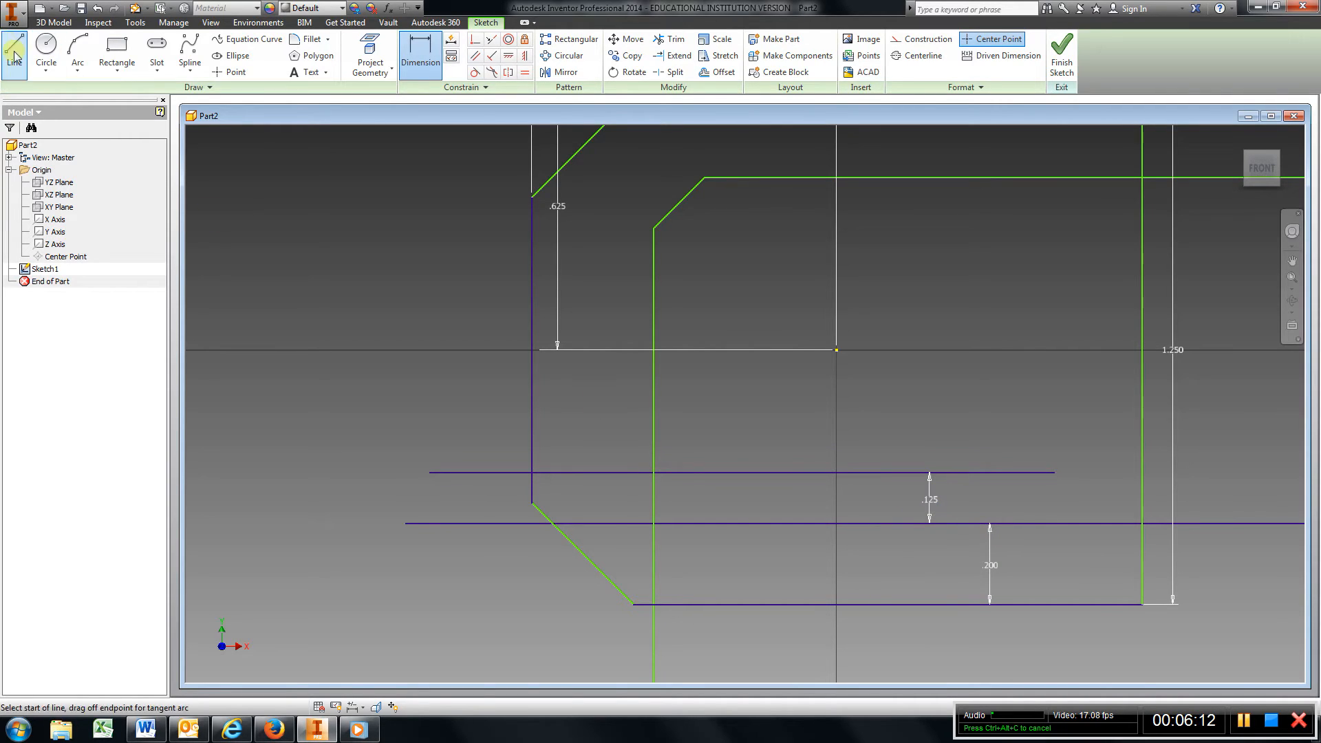
left_click(717, 274)
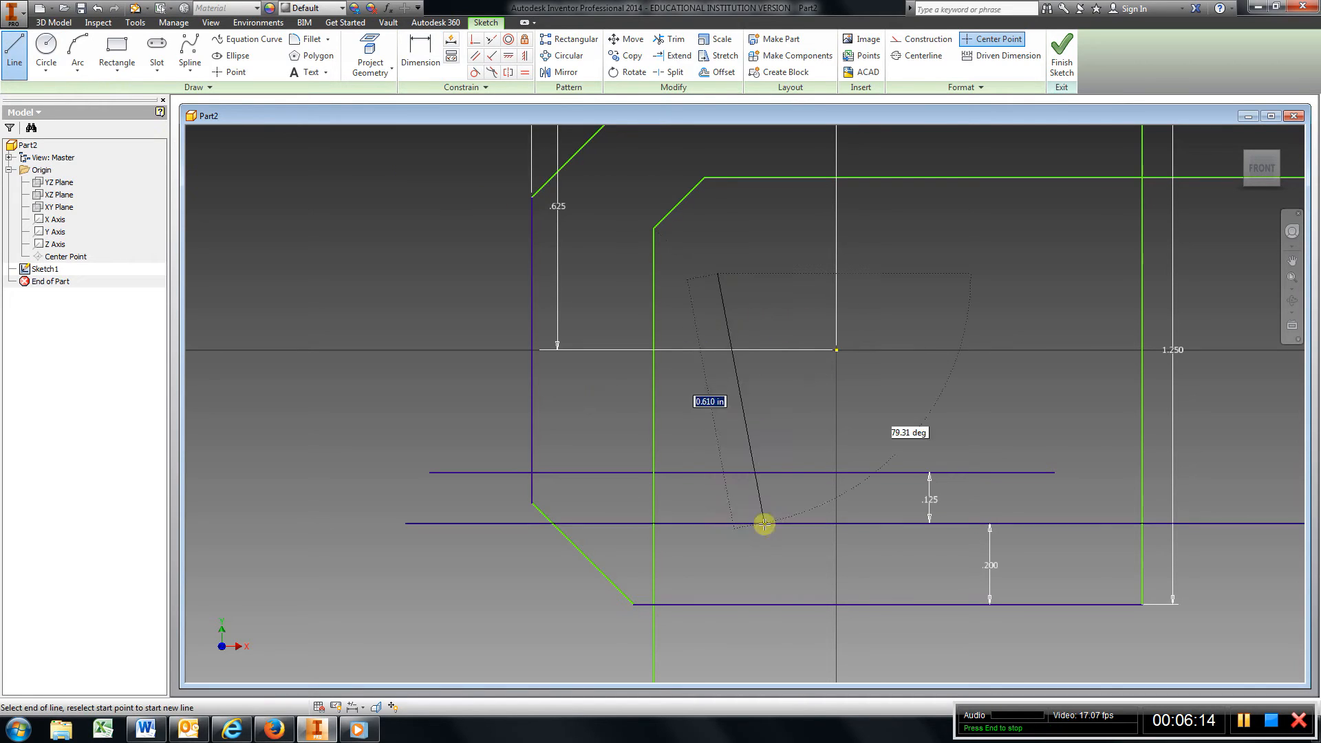
left_click(717, 653)
Dimension the new vertical line .125 in to the right of the inner vertical line
key("d")
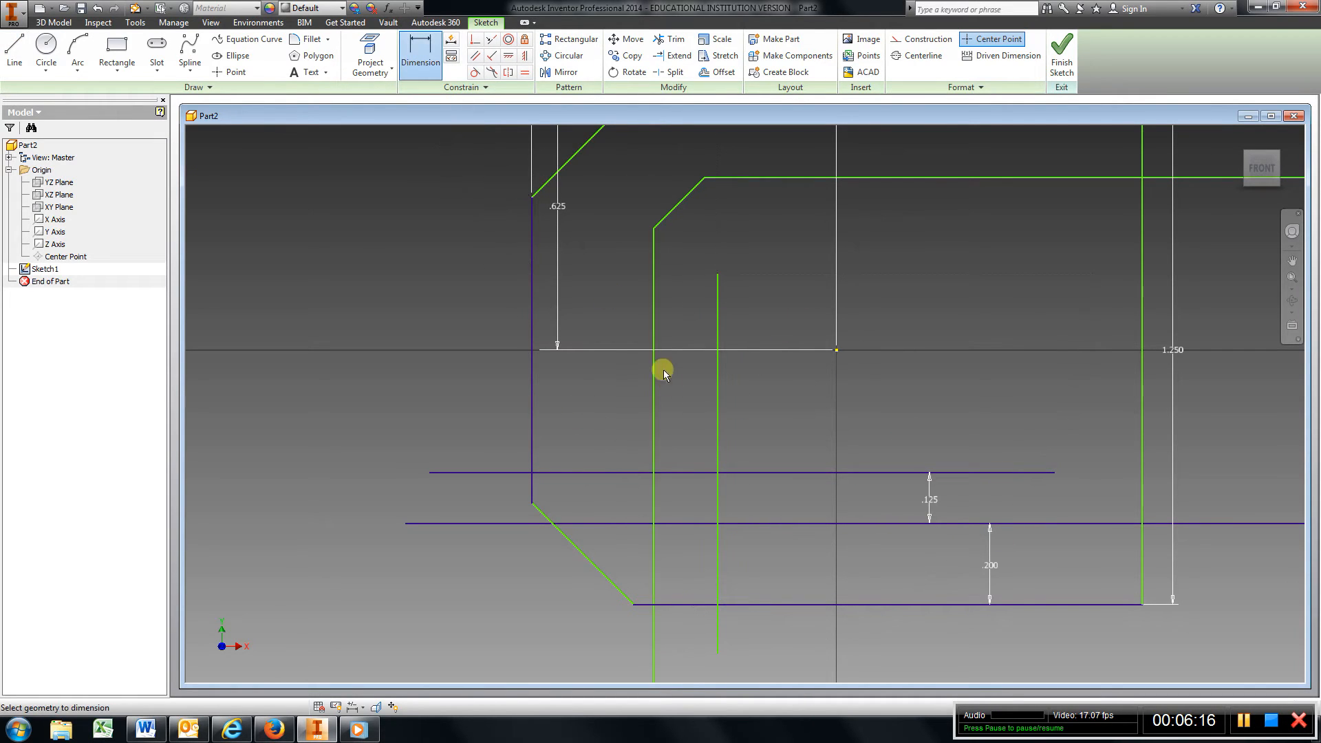
left_click(654, 390)
left_click(719, 391)
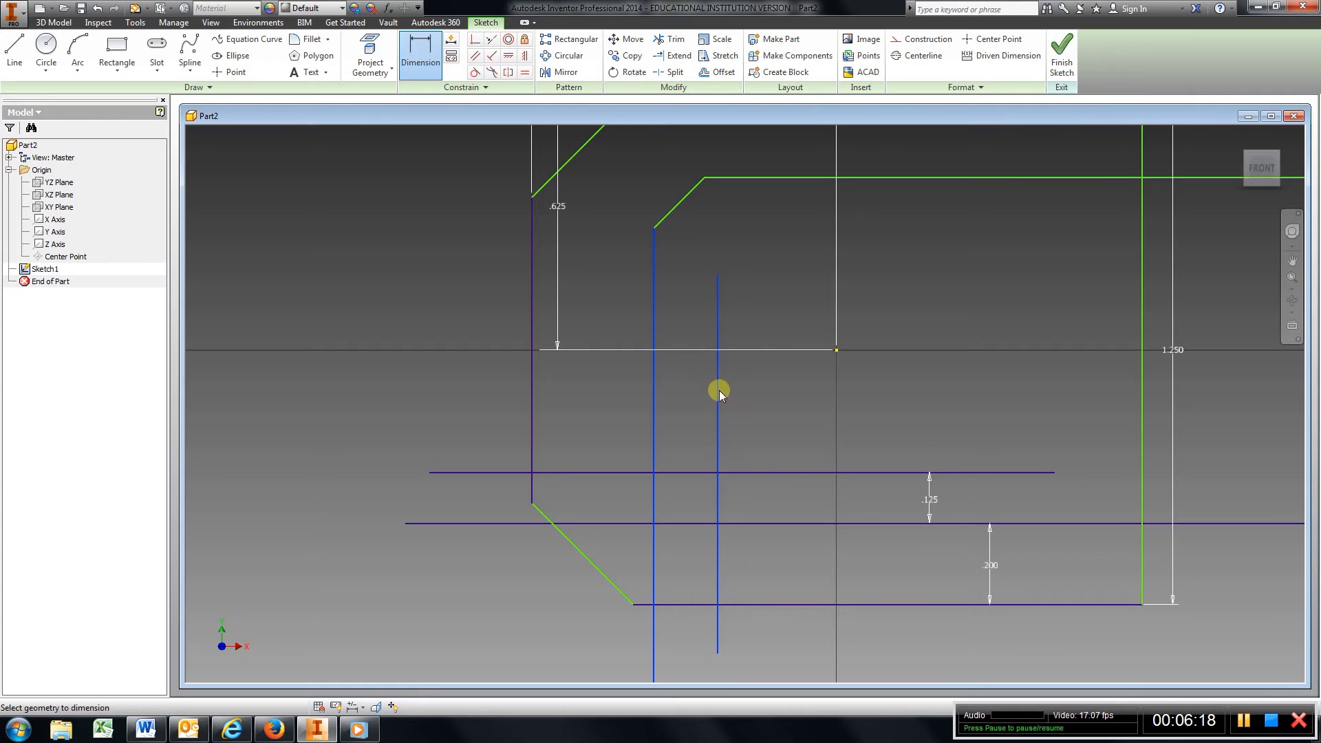
left_click(700, 382)
type(".1")
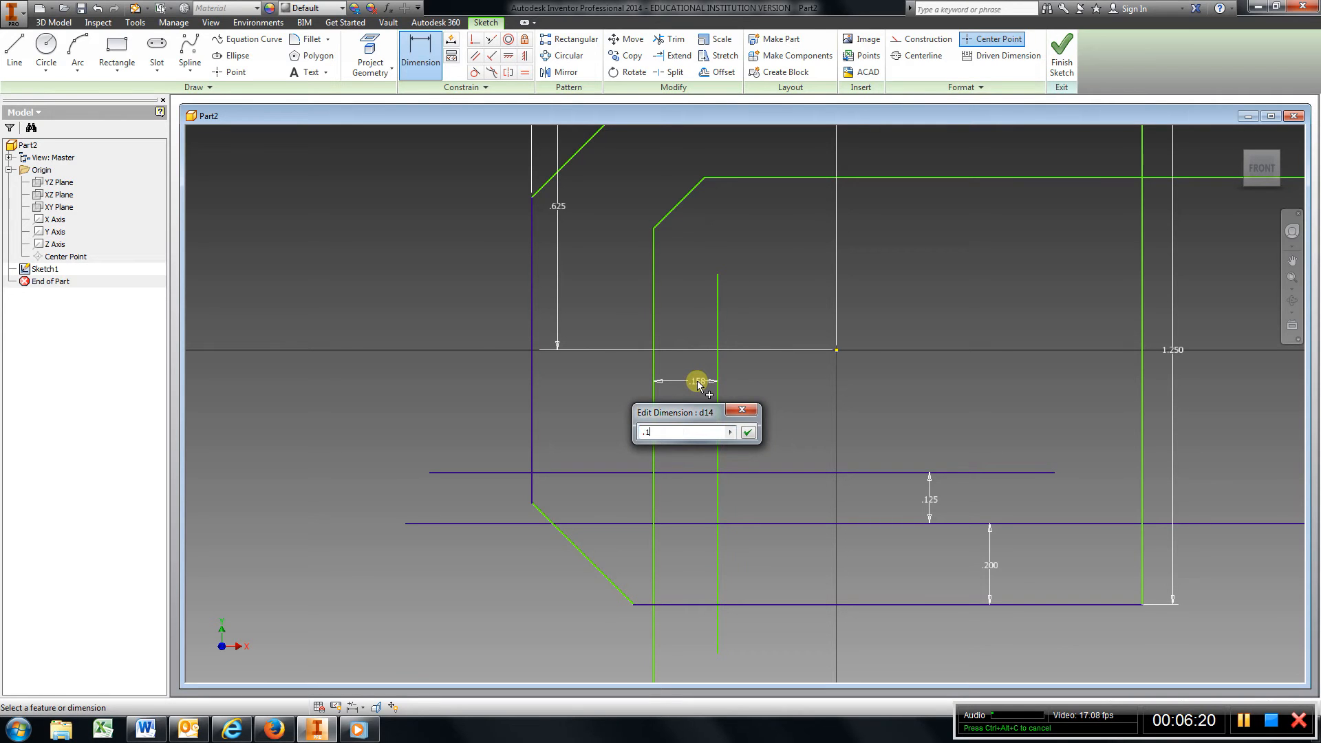
type("25")
key("Return")
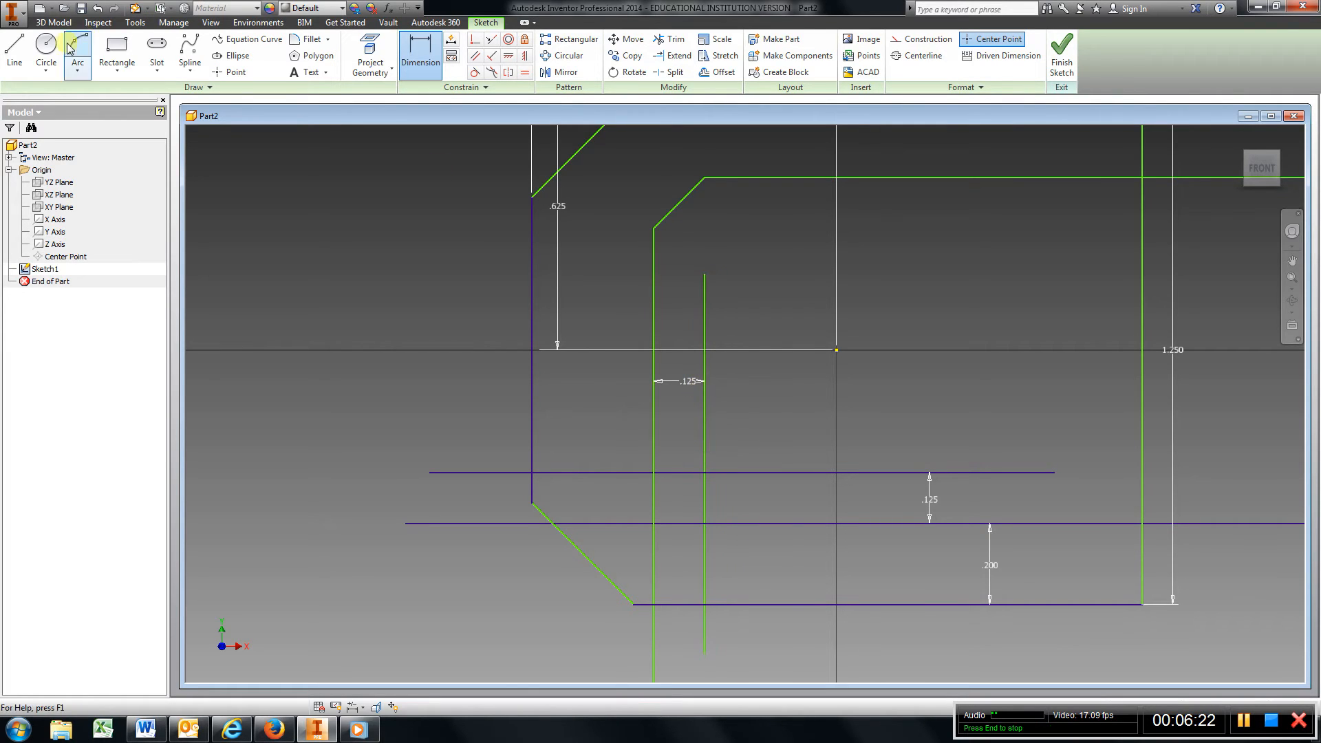
Draw a diagonal line across the lower-left helper square, from its lower-right intersection to its upper-left intersection
left_click(14, 59)
scroll(714, 510, "down", 5)
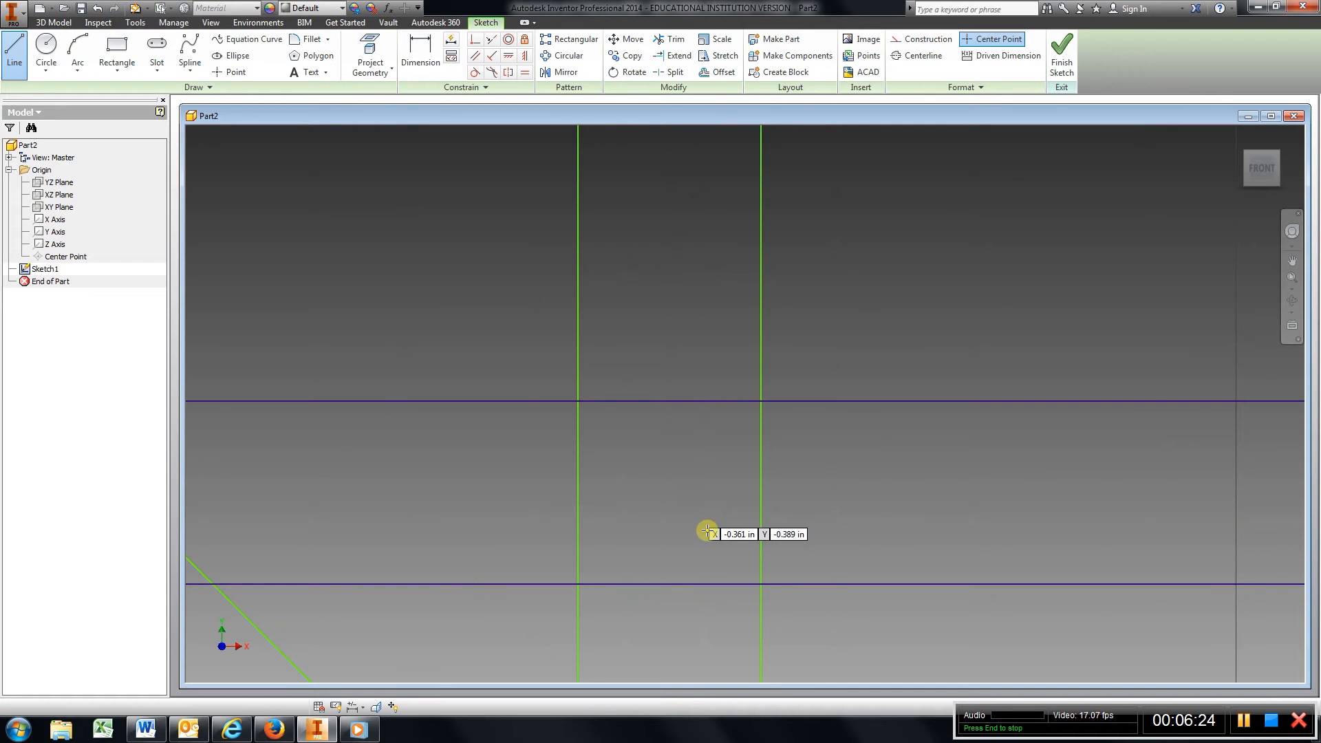
left_click(760, 584)
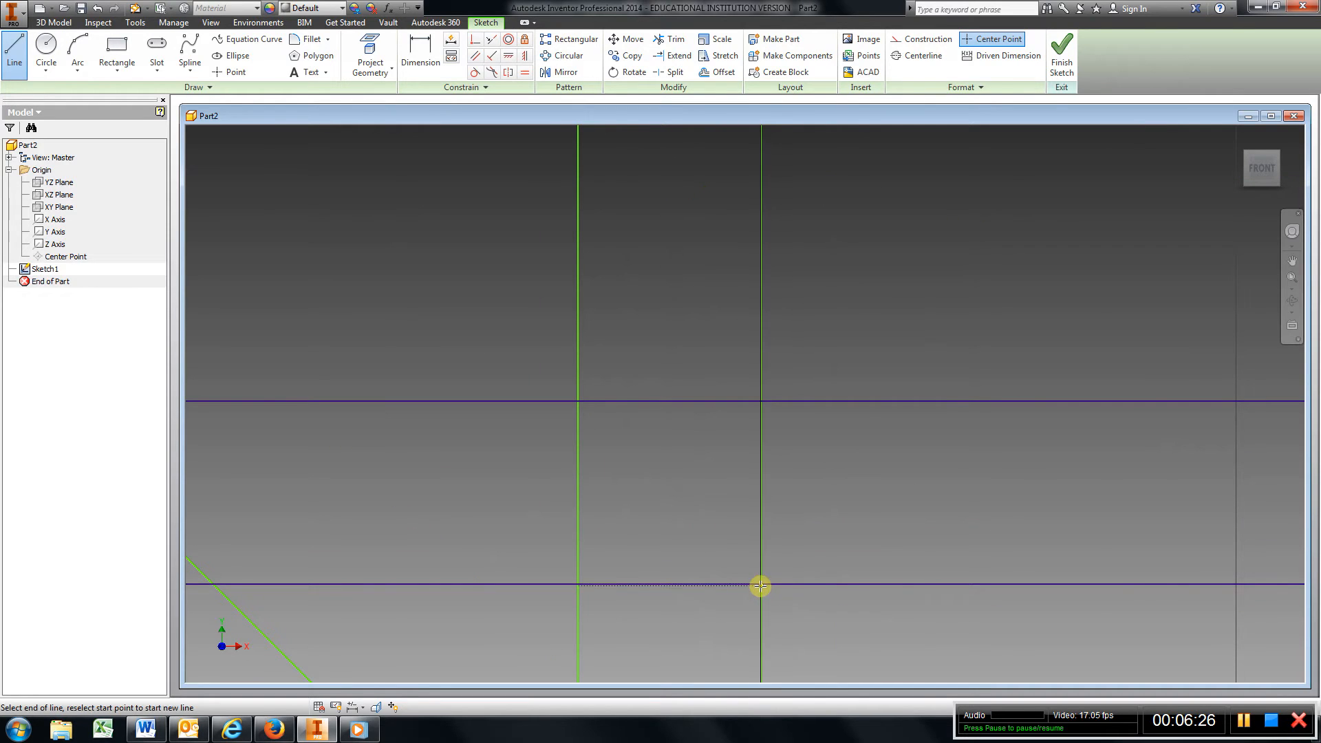
left_click(581, 404)
scroll(617, 399, "down", 5)
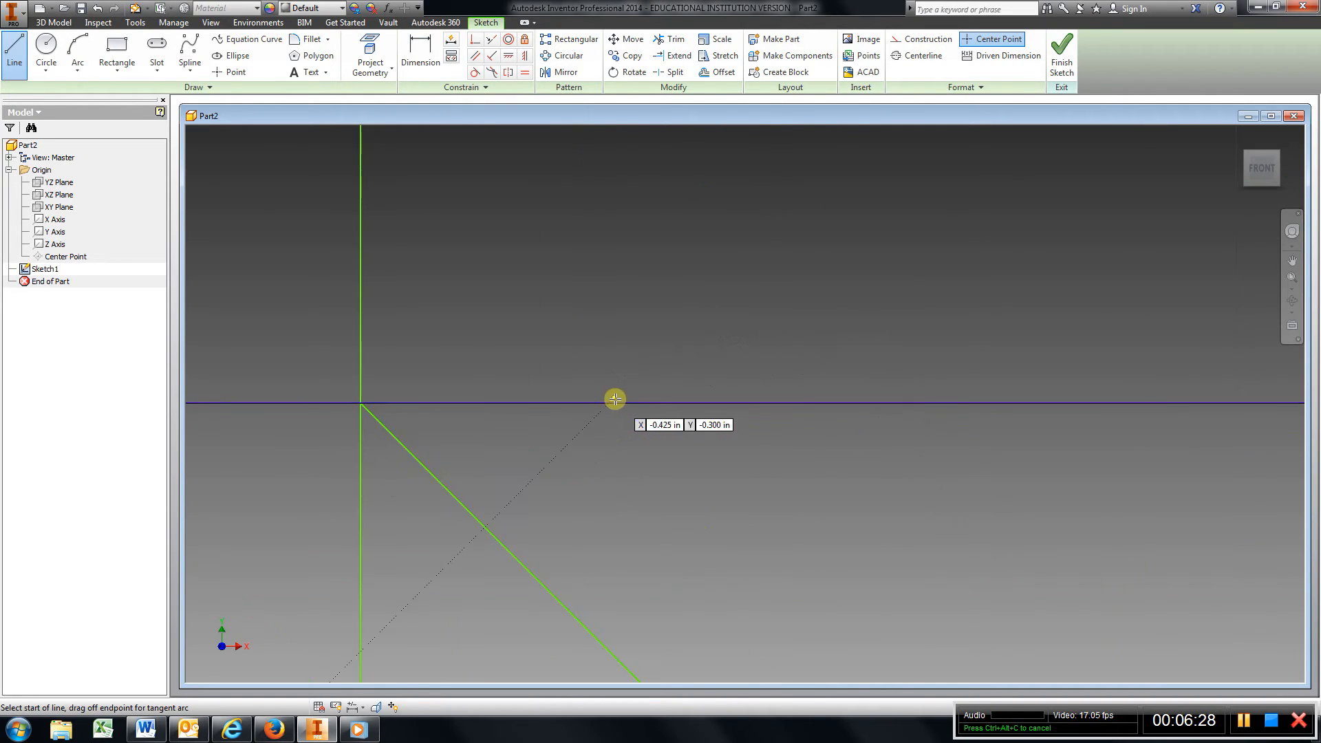
Trim the helper lines around the inner profile's lower-left angled corner, including the horizontal overhangs and the short vertical helper line
scroll(614, 401, "up", 6)
scroll(614, 402, "up", 5)
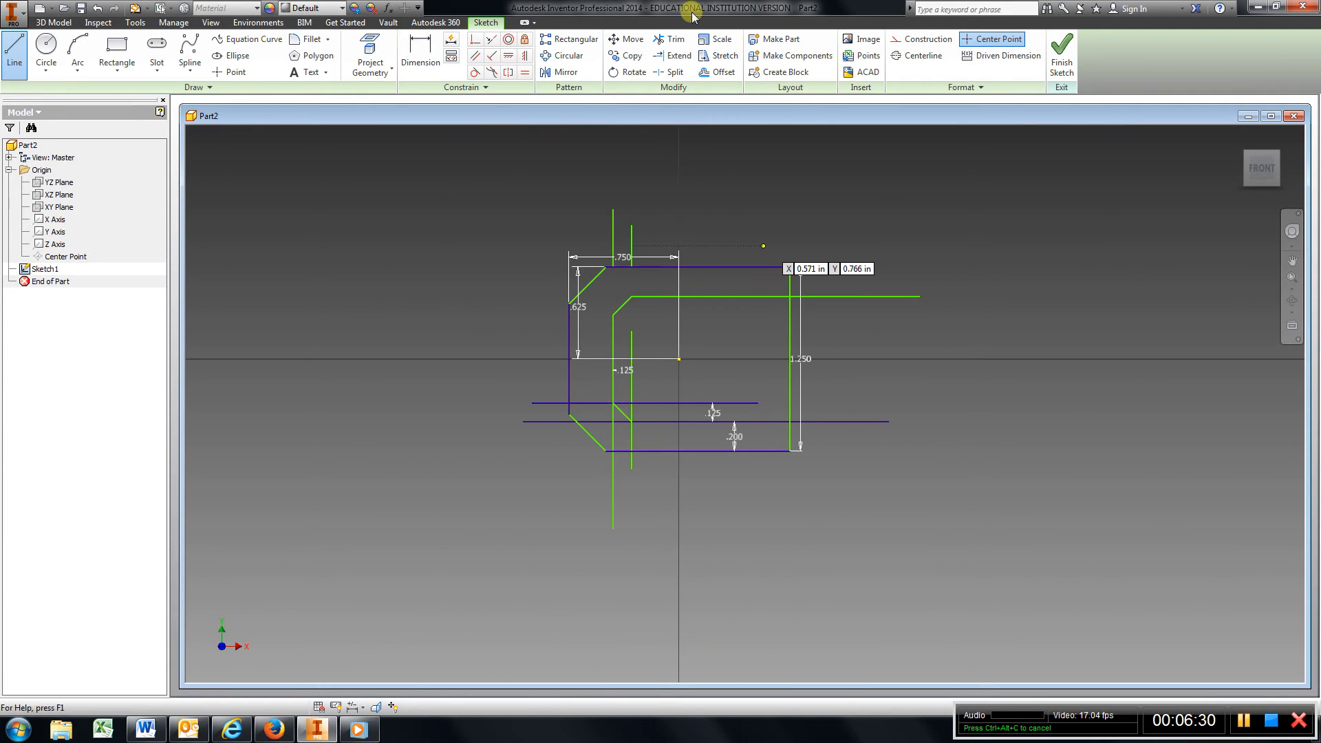
left_click(668, 40)
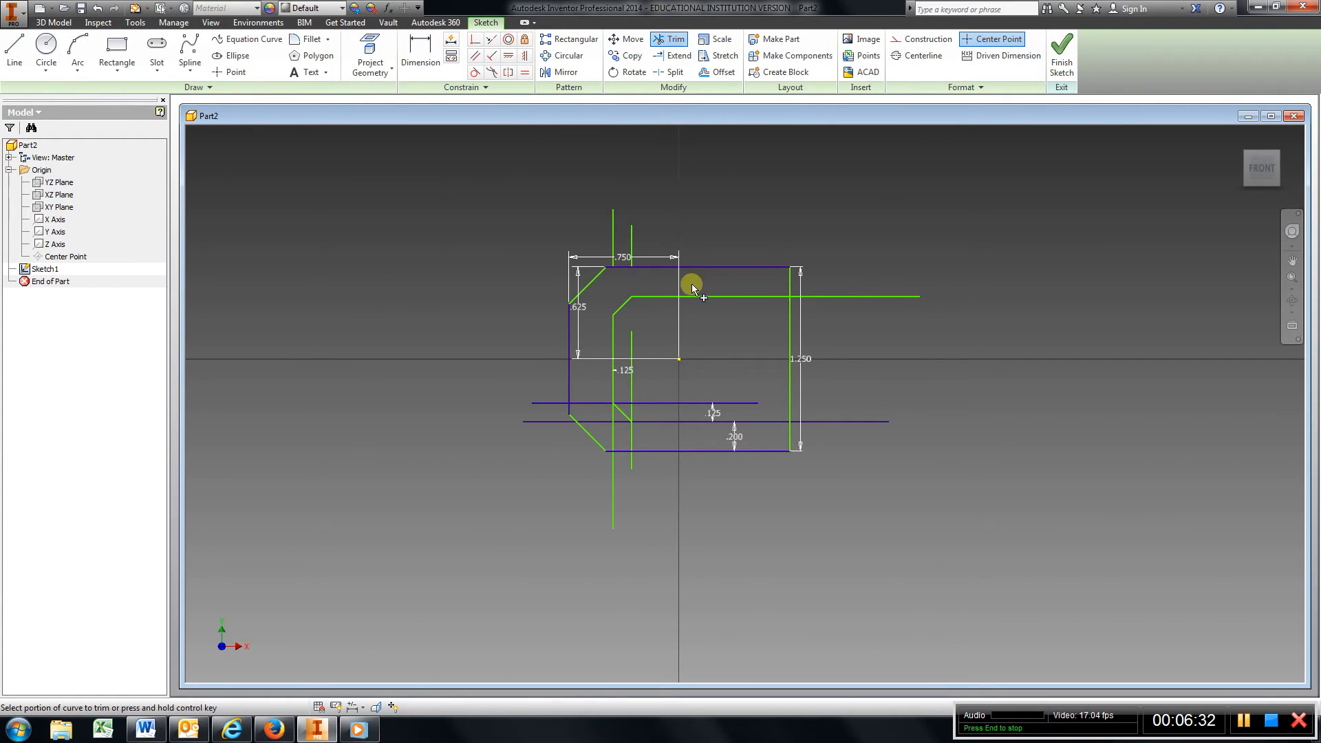
left_click(656, 403)
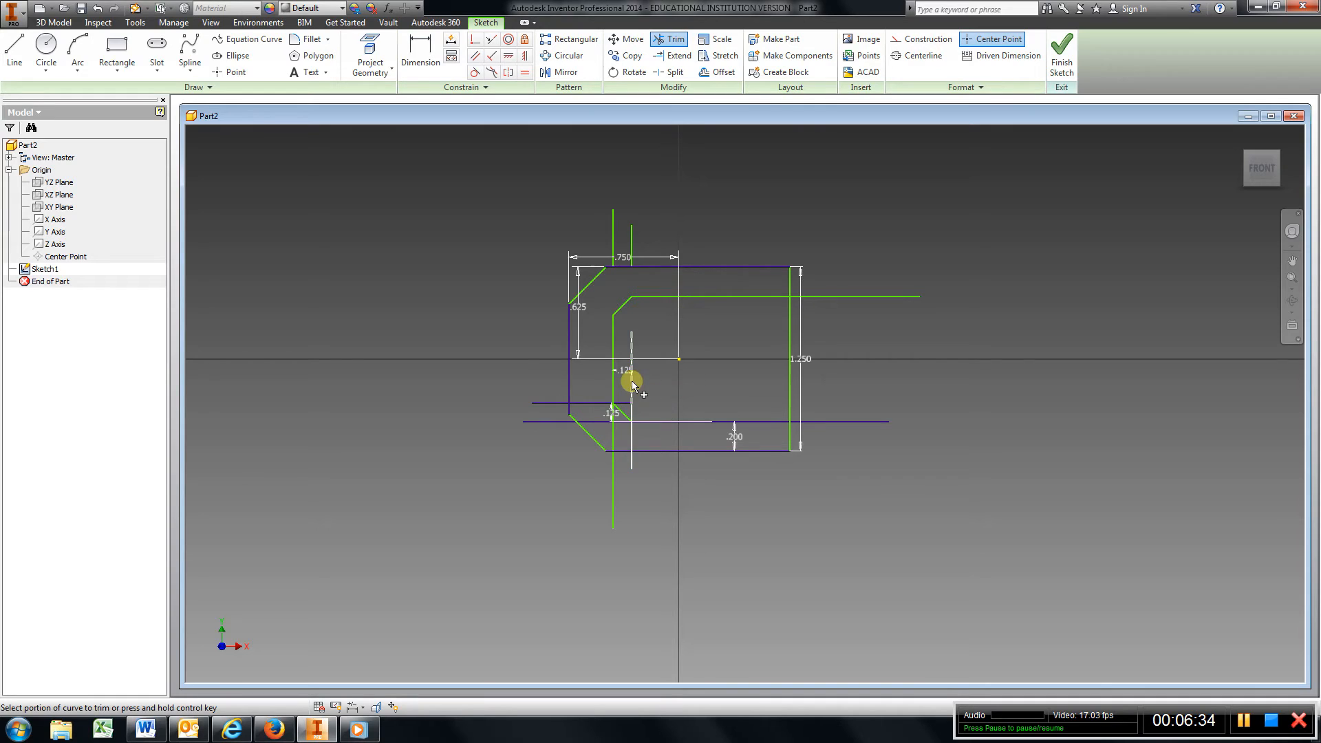
left_click(589, 402)
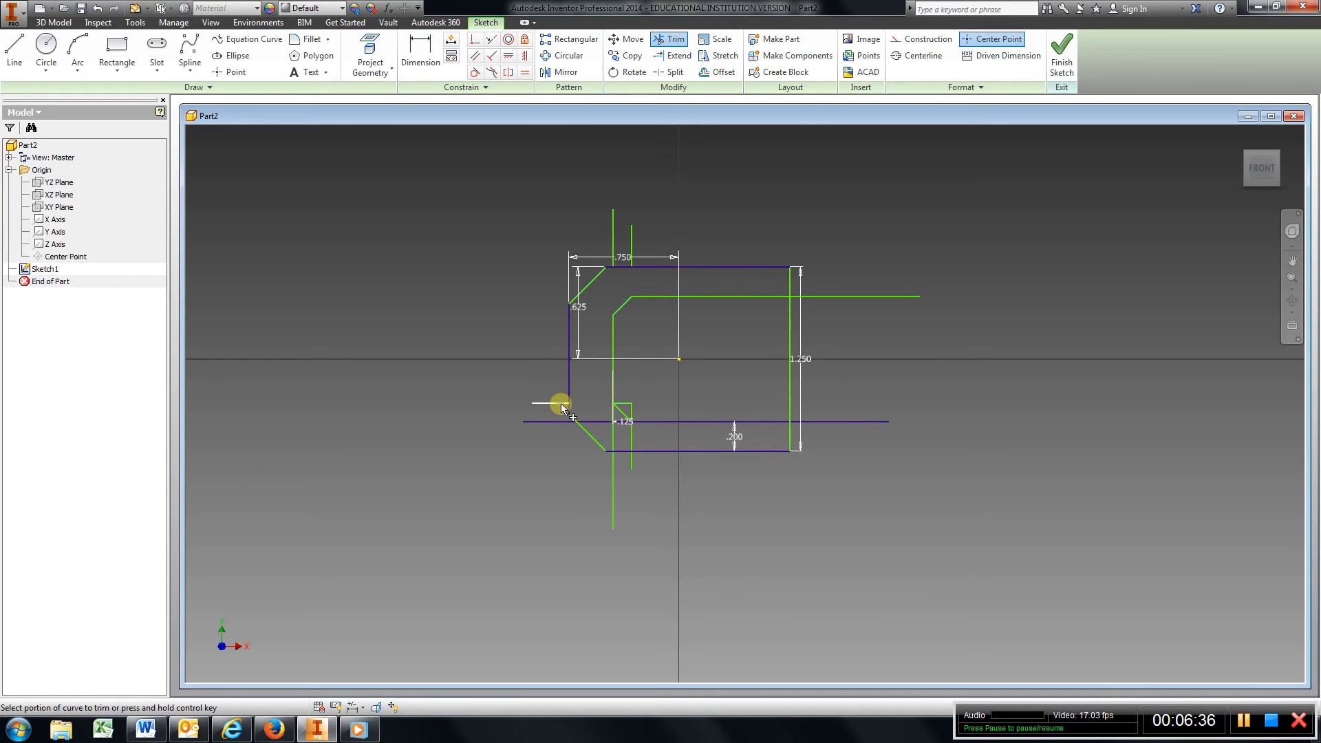
left_click(556, 422)
left_click(600, 421)
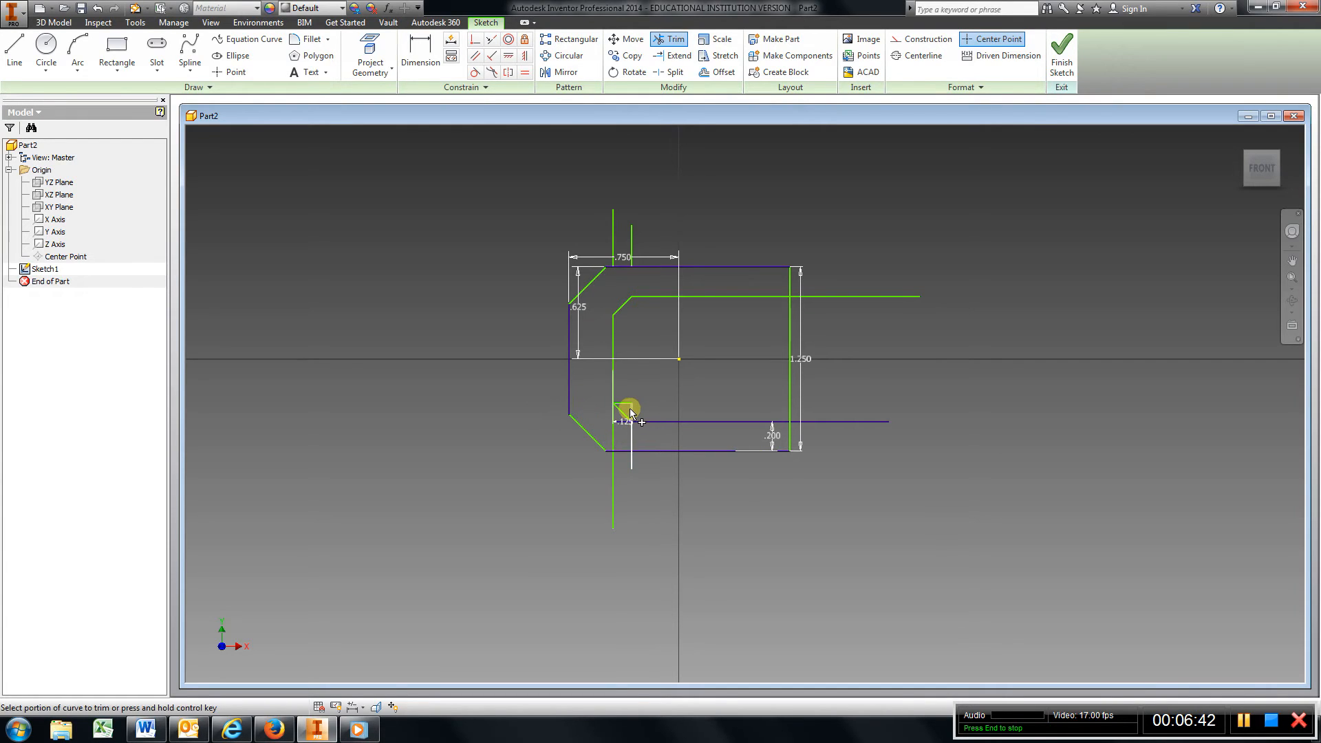
left_click(632, 444)
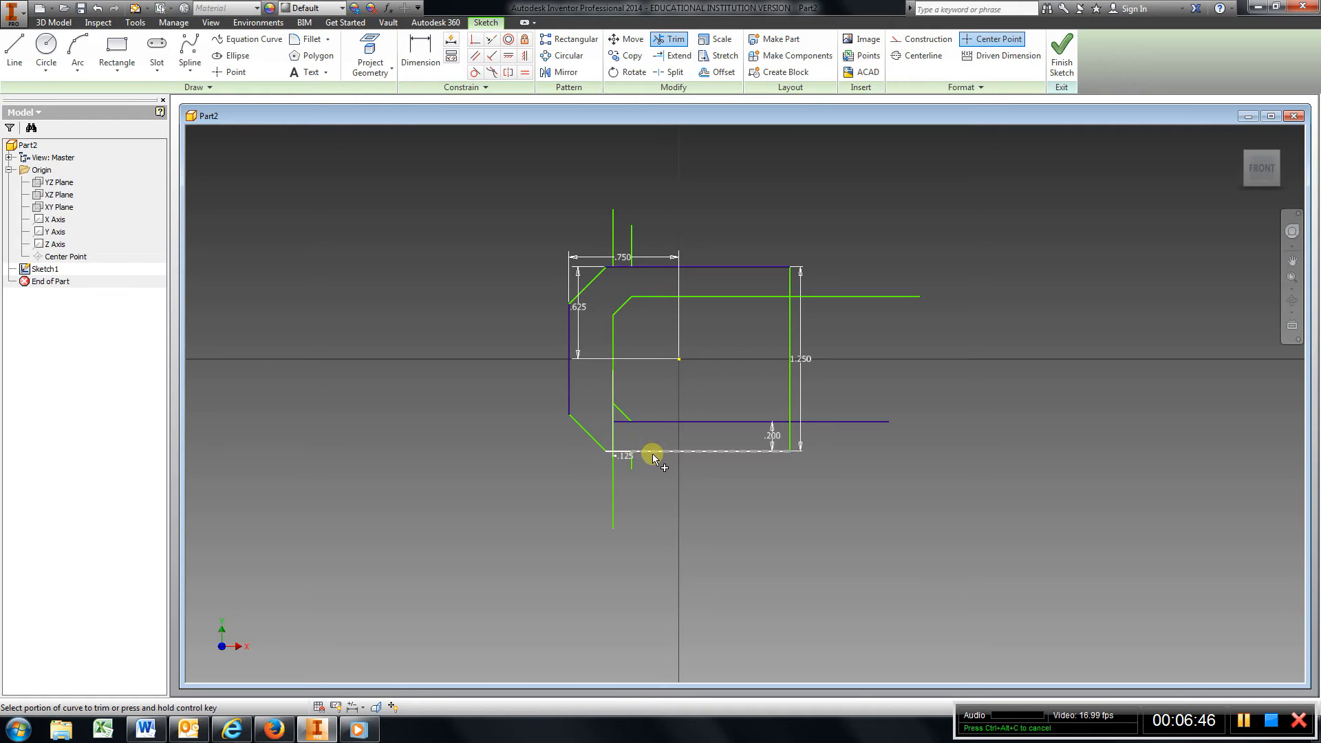
left_click(616, 420)
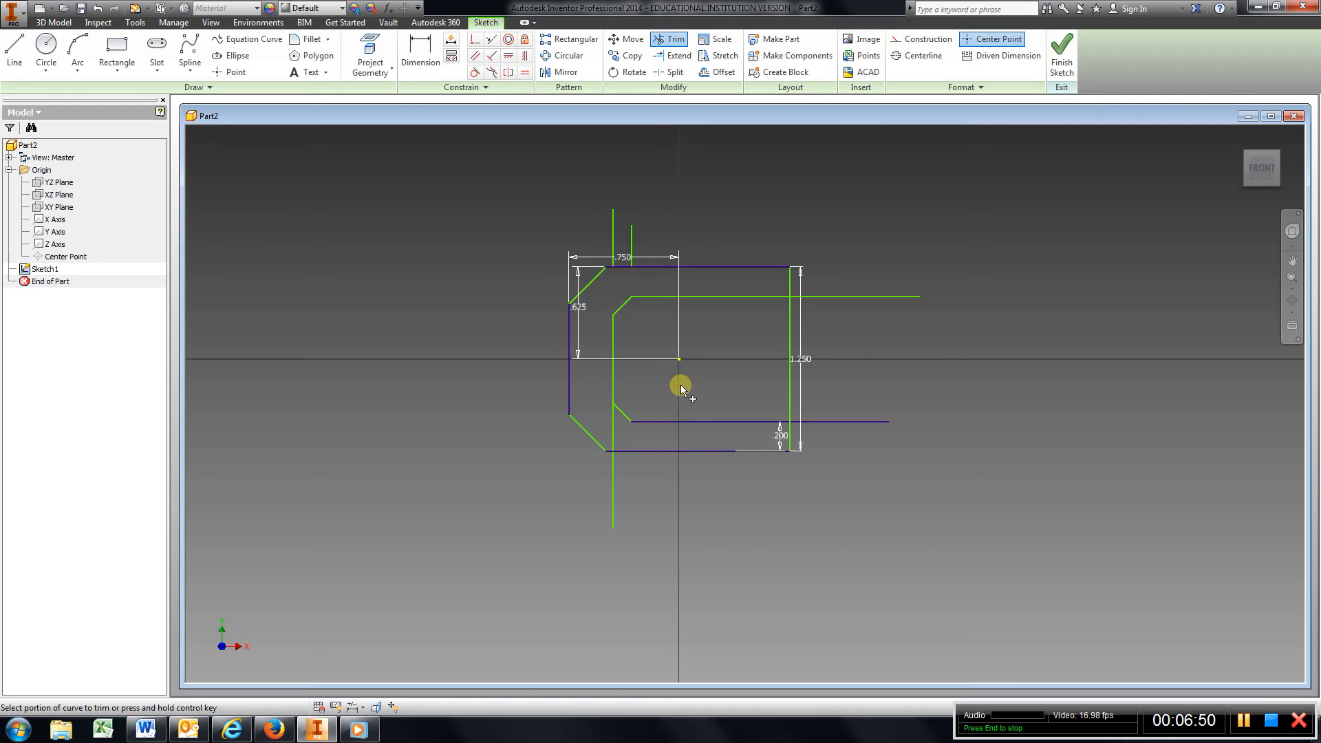
Trim the two leftover vertical stubs above the top edge and the inner vertical line's excess below its lower angled corner
scroll(680, 385, "down", 3)
scroll(678, 379, "up", 4)
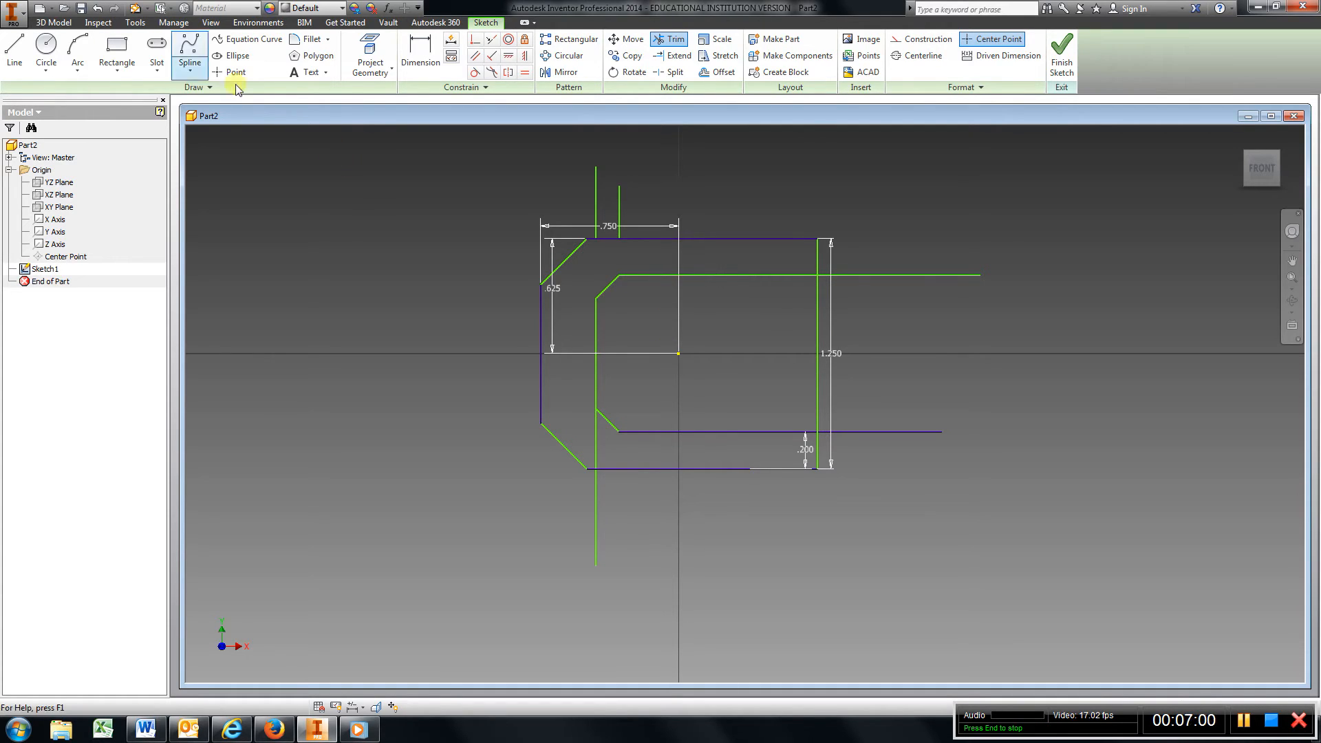
left_click(15, 52)
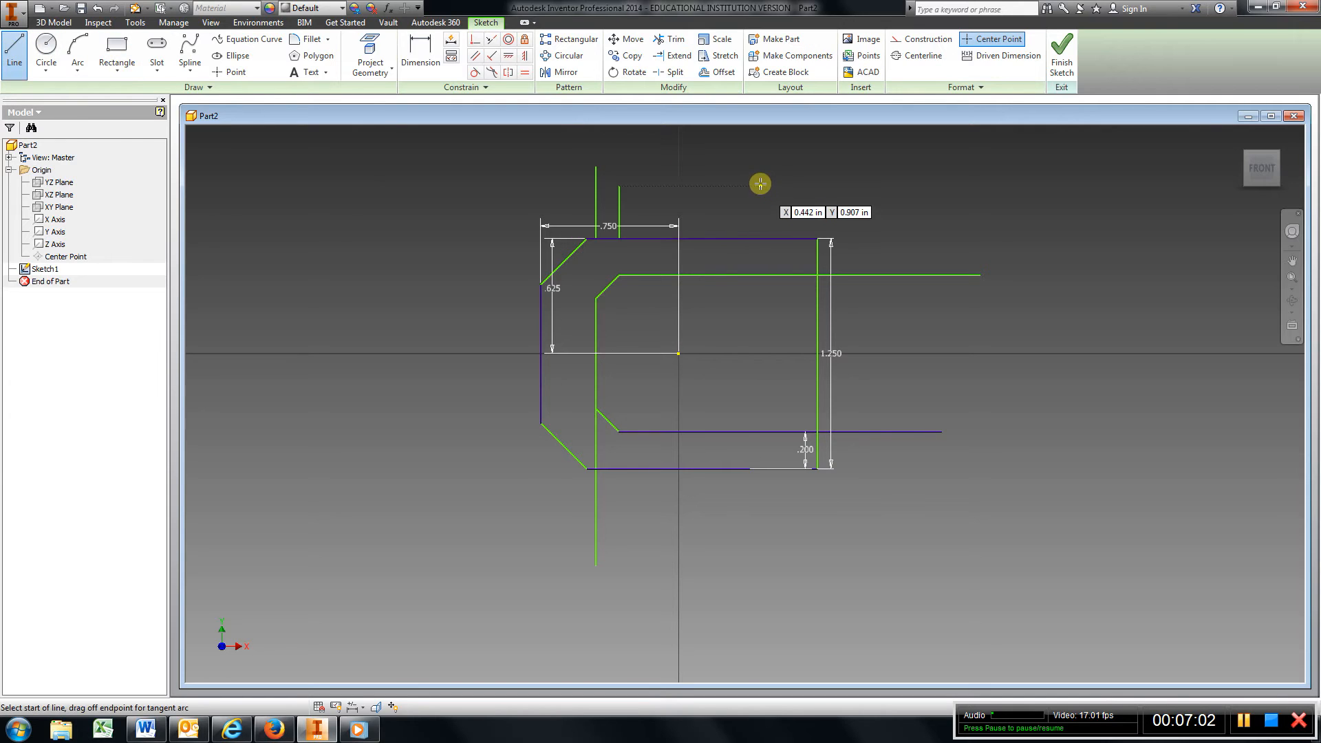
left_click(669, 40)
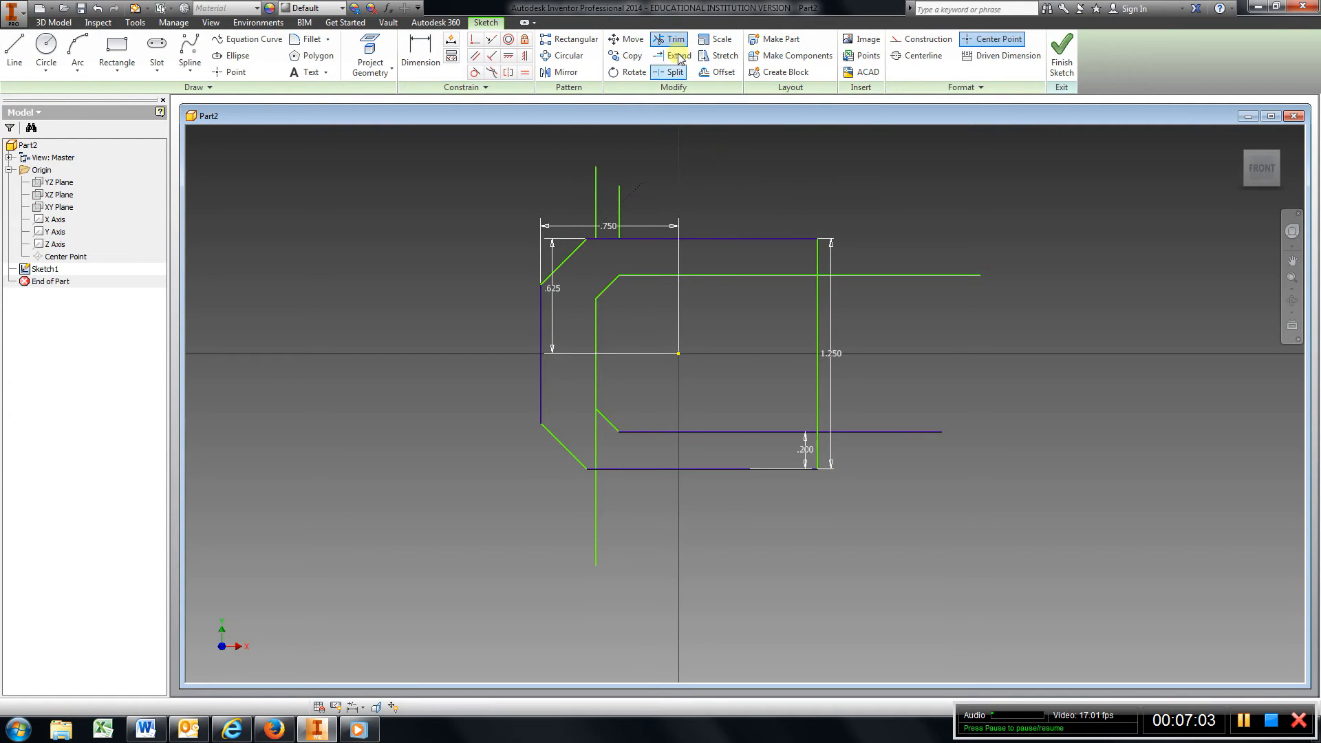
left_click(619, 219)
left_click(596, 233)
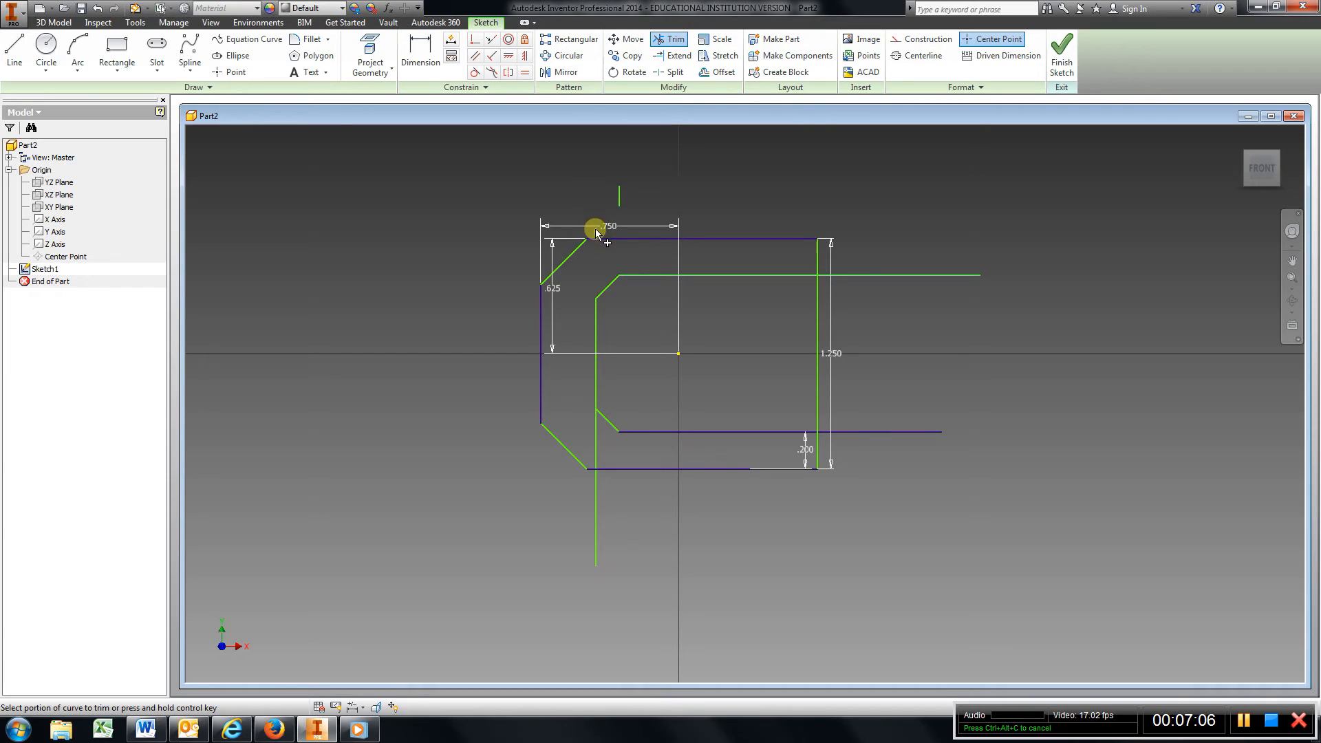
left_click(619, 199)
left_click(596, 515)
left_click(593, 441)
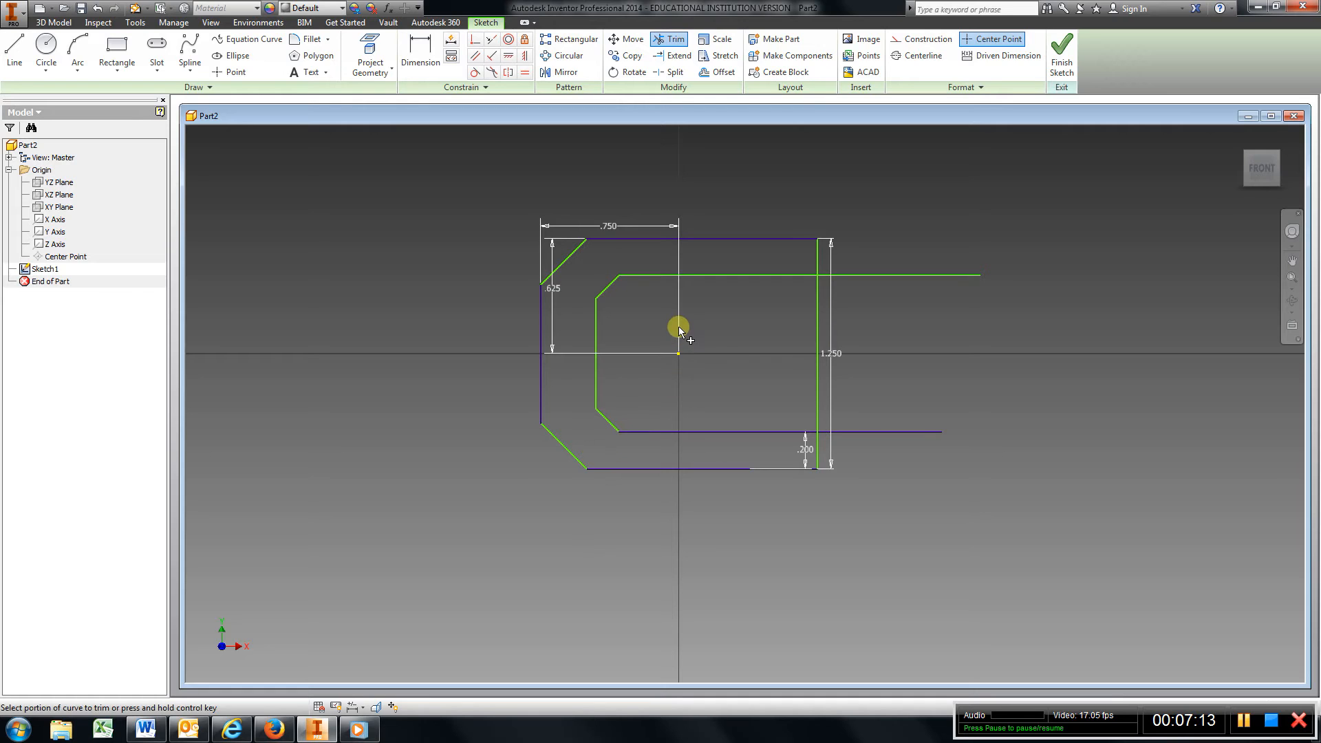
Draw a vertical line between the origin and the right edge, from above the top edge to slightly above the origin's level
left_click(22, 48)
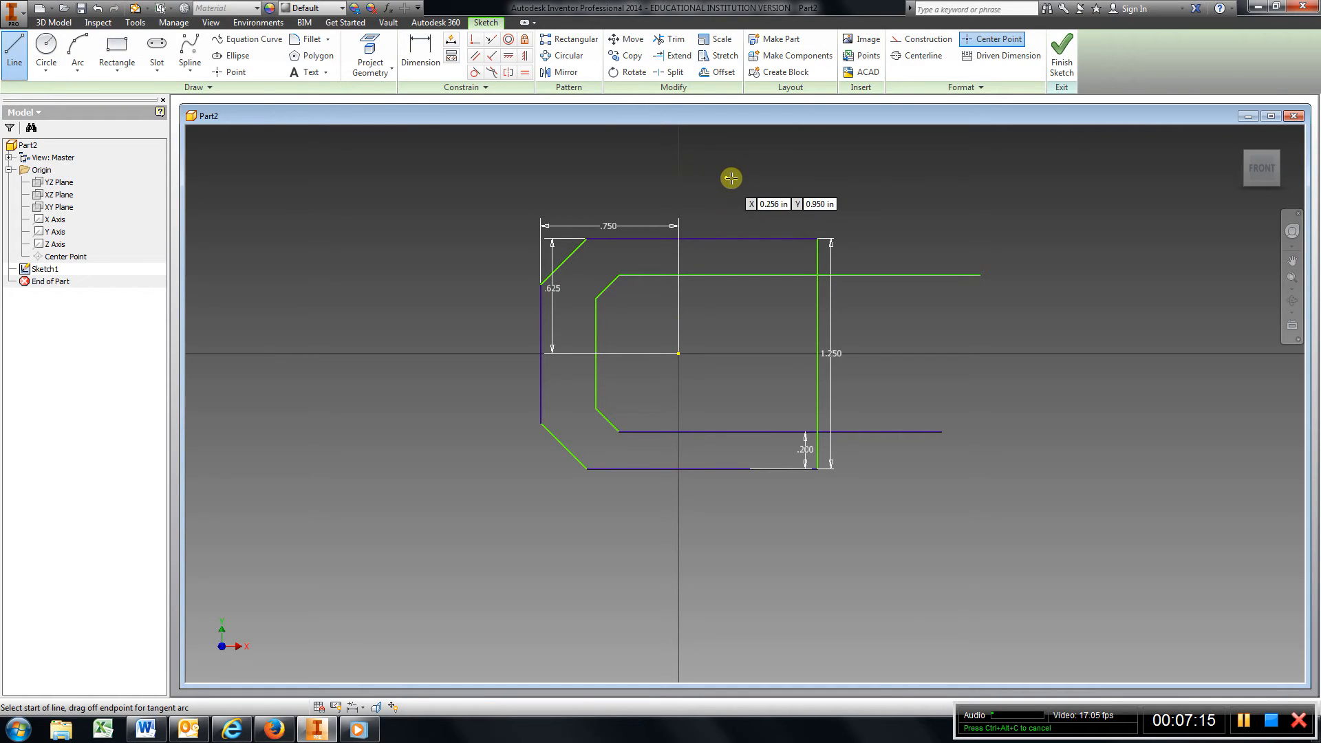
left_click(759, 180)
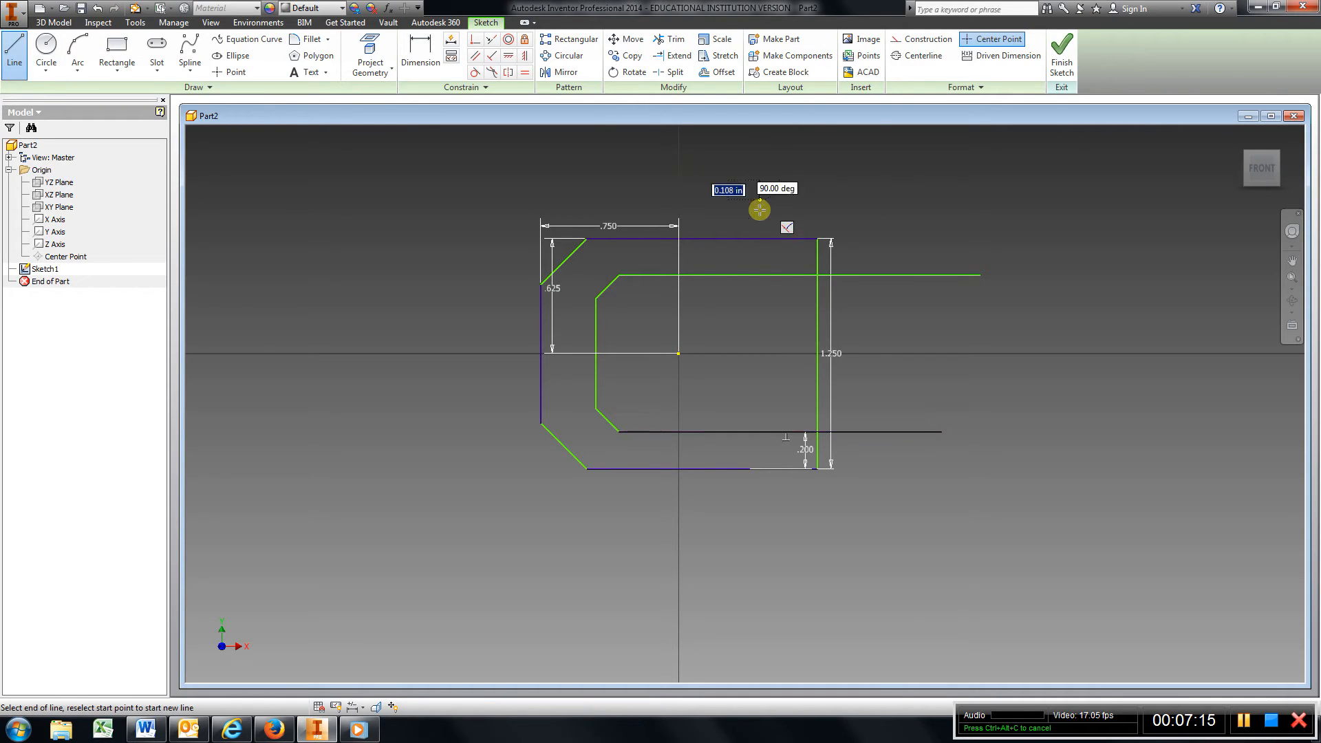
left_click(759, 340)
Dimension the new vertical line 1.25 in from the outer profile's left edge
key("d")
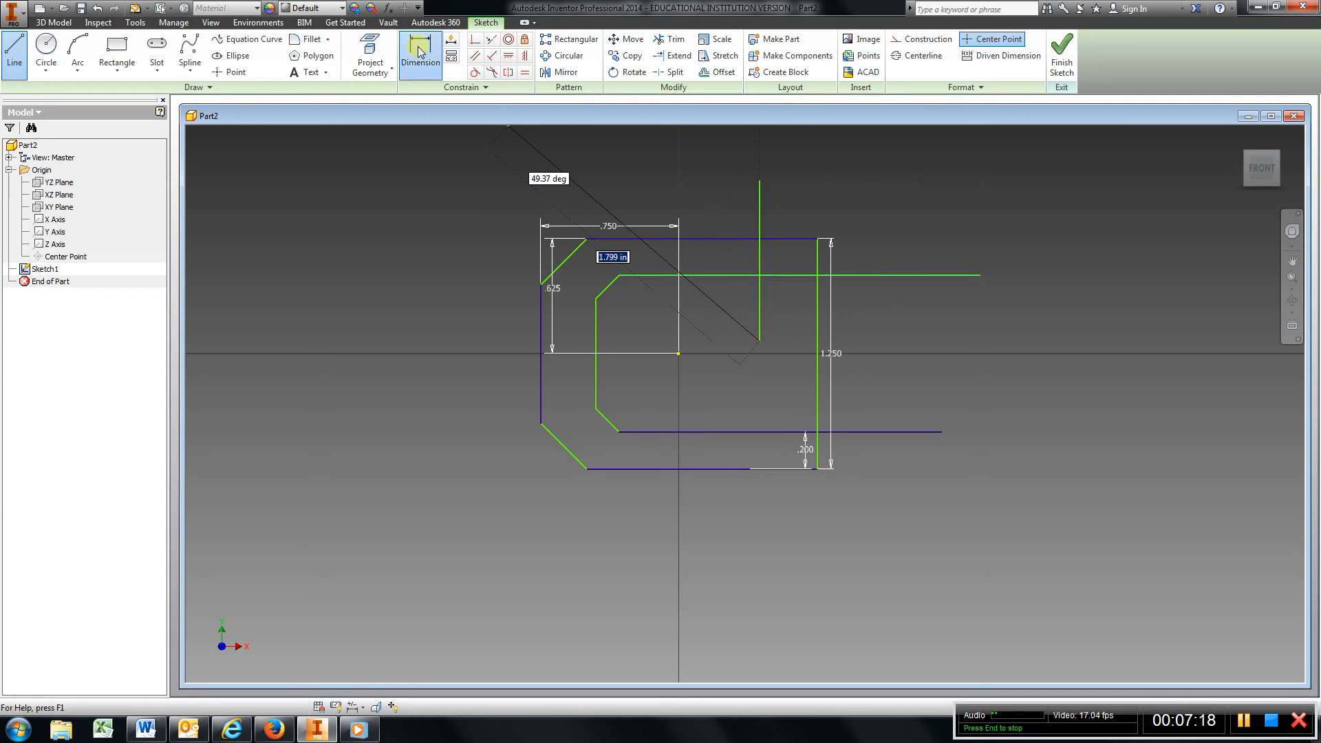
left_click(540, 331)
left_click(760, 222)
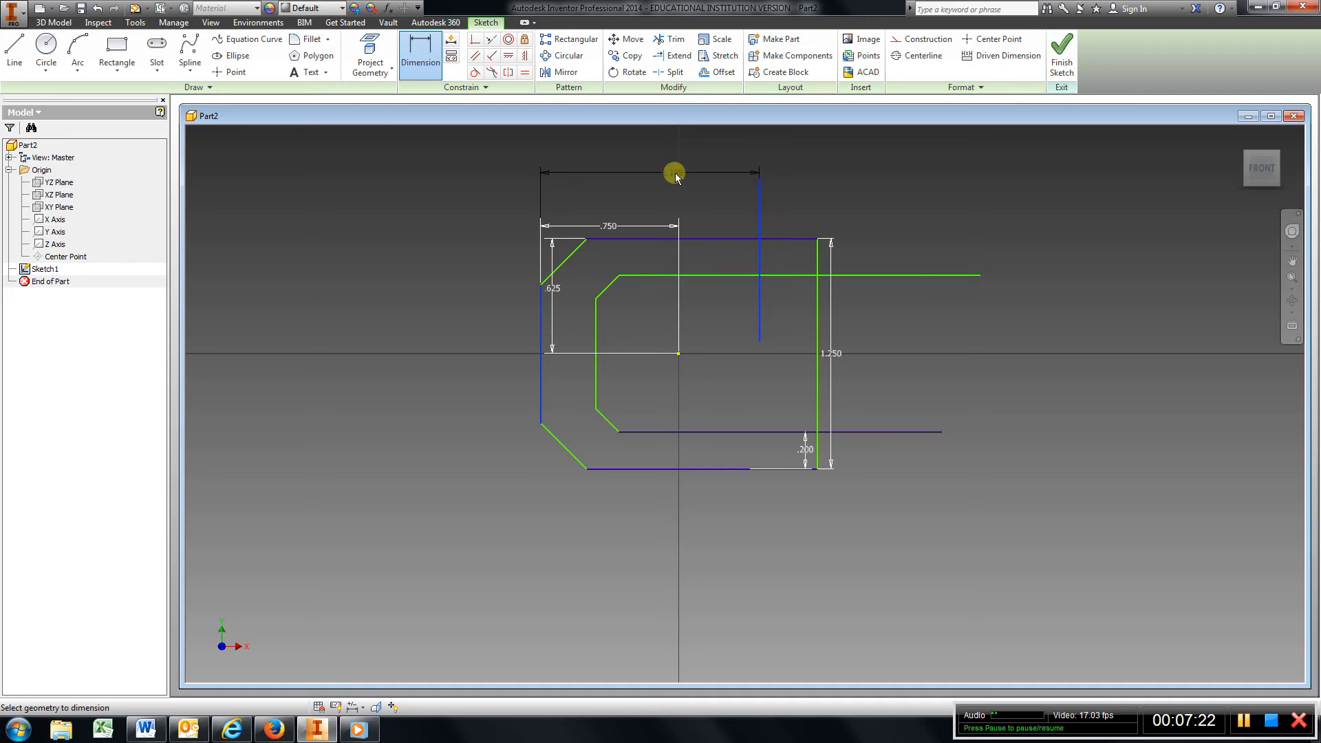
left_click(665, 177)
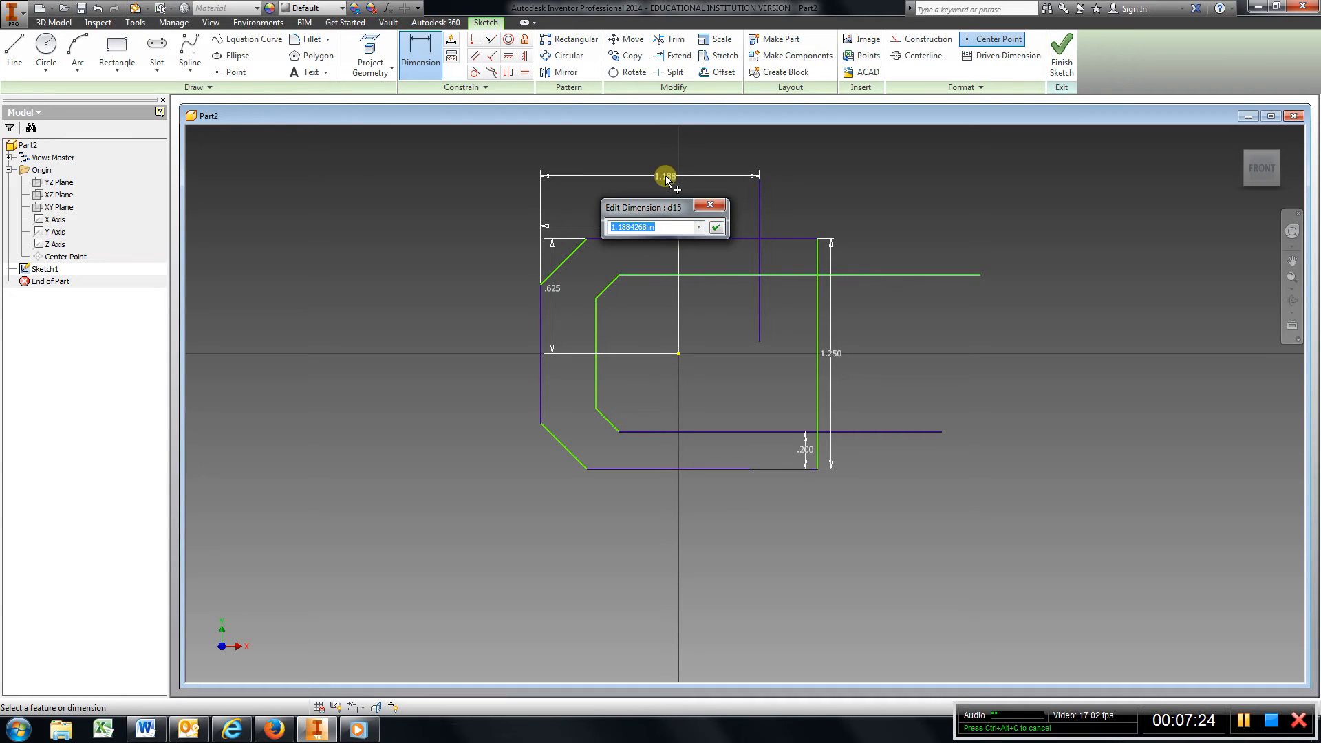
type("1.25")
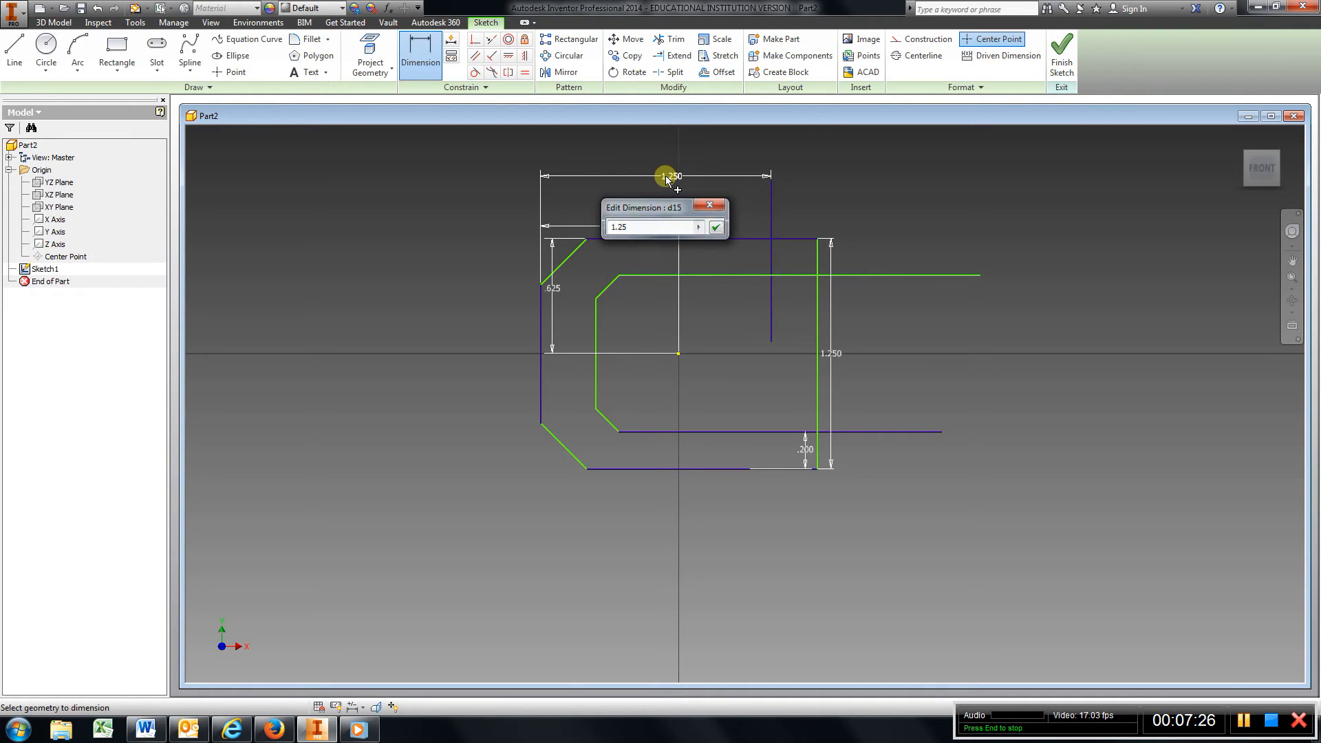
key("Return")
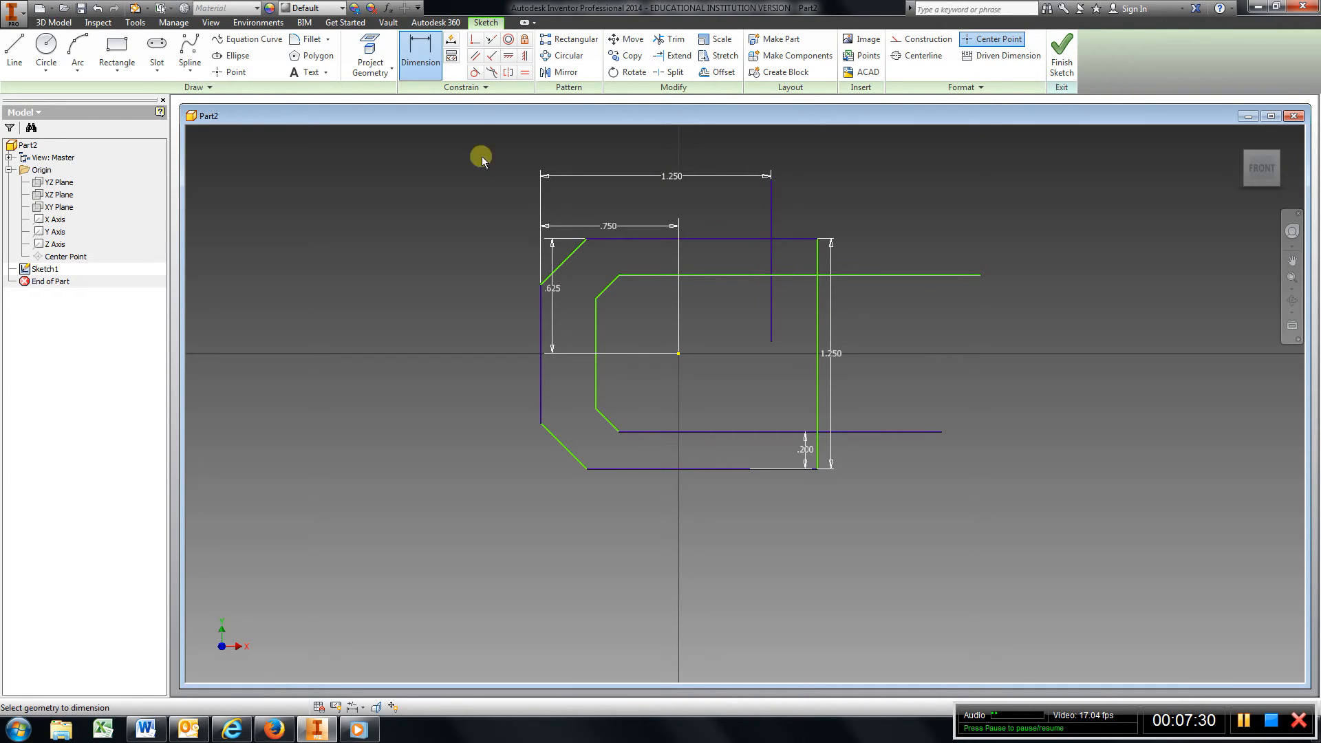
Draw a line about 2.5 in long at 45 degrees down to the right from where the new vertical line meets the top edge
left_click(14, 52)
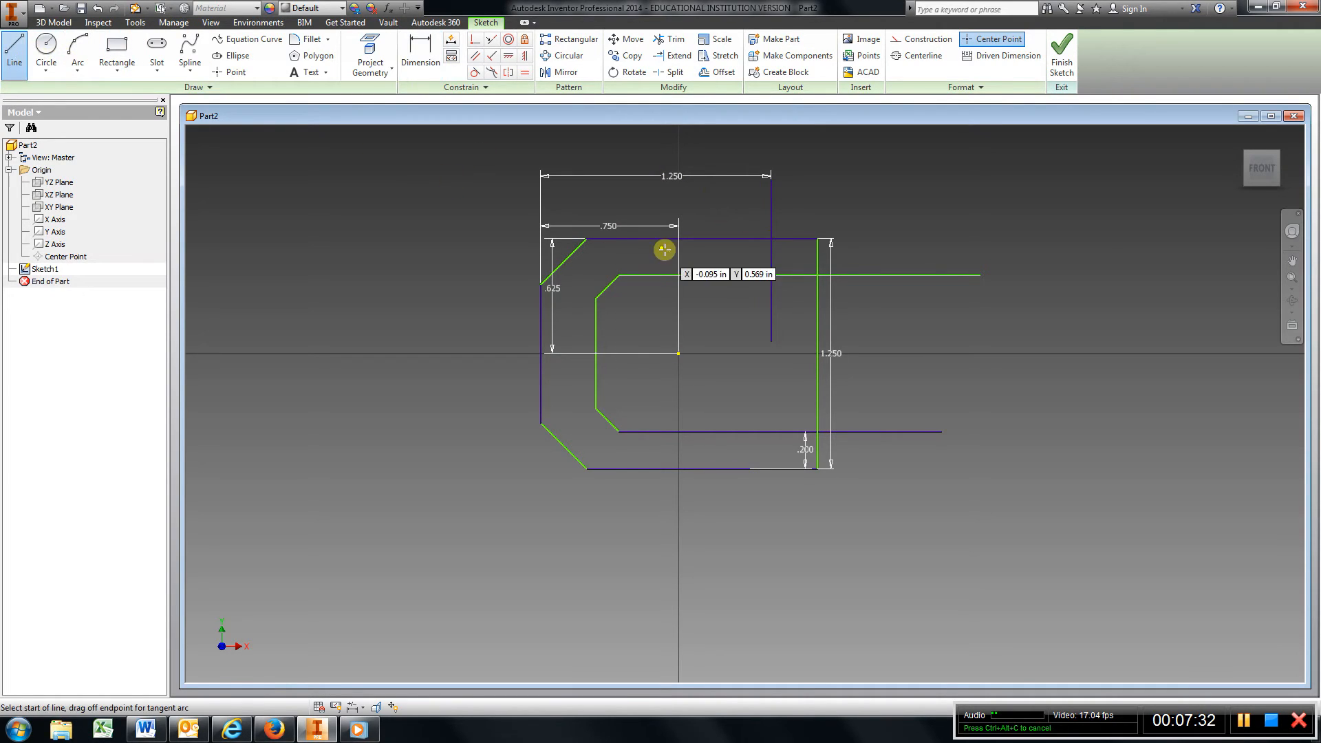
left_click(771, 240)
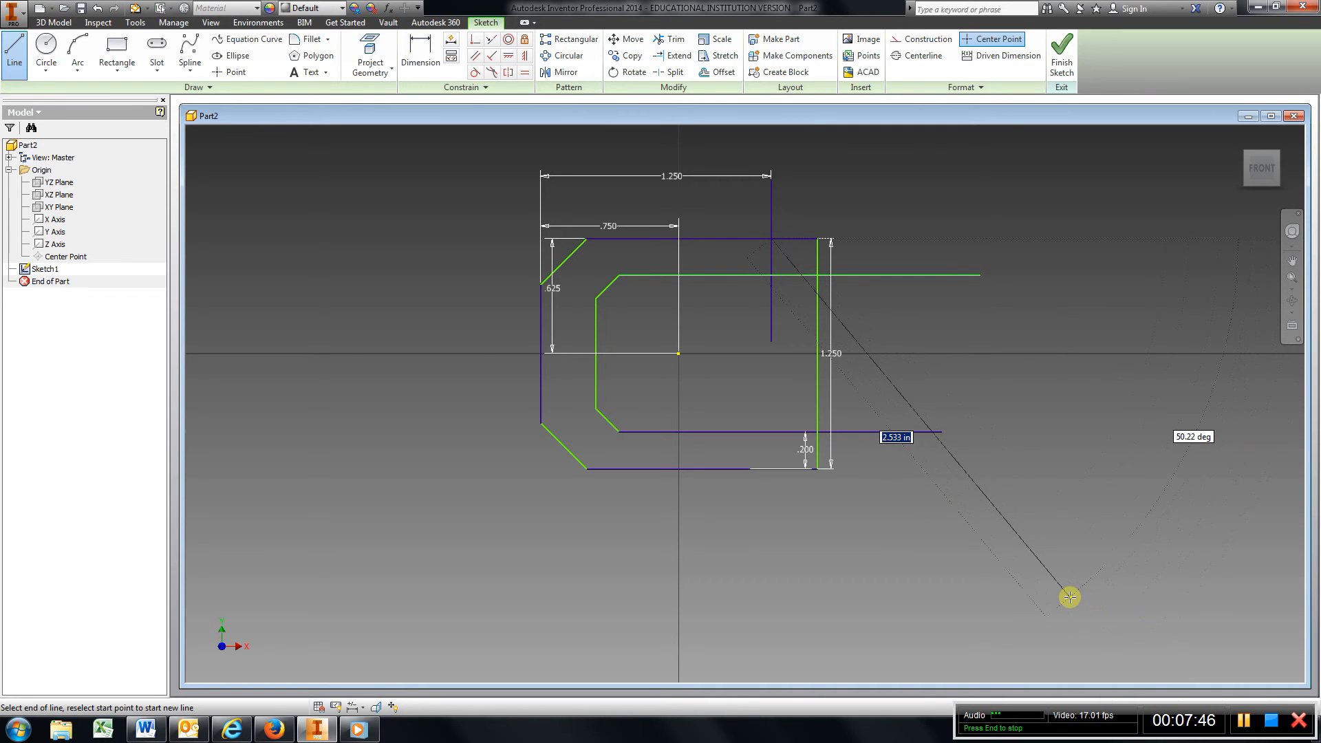
key("Tab")
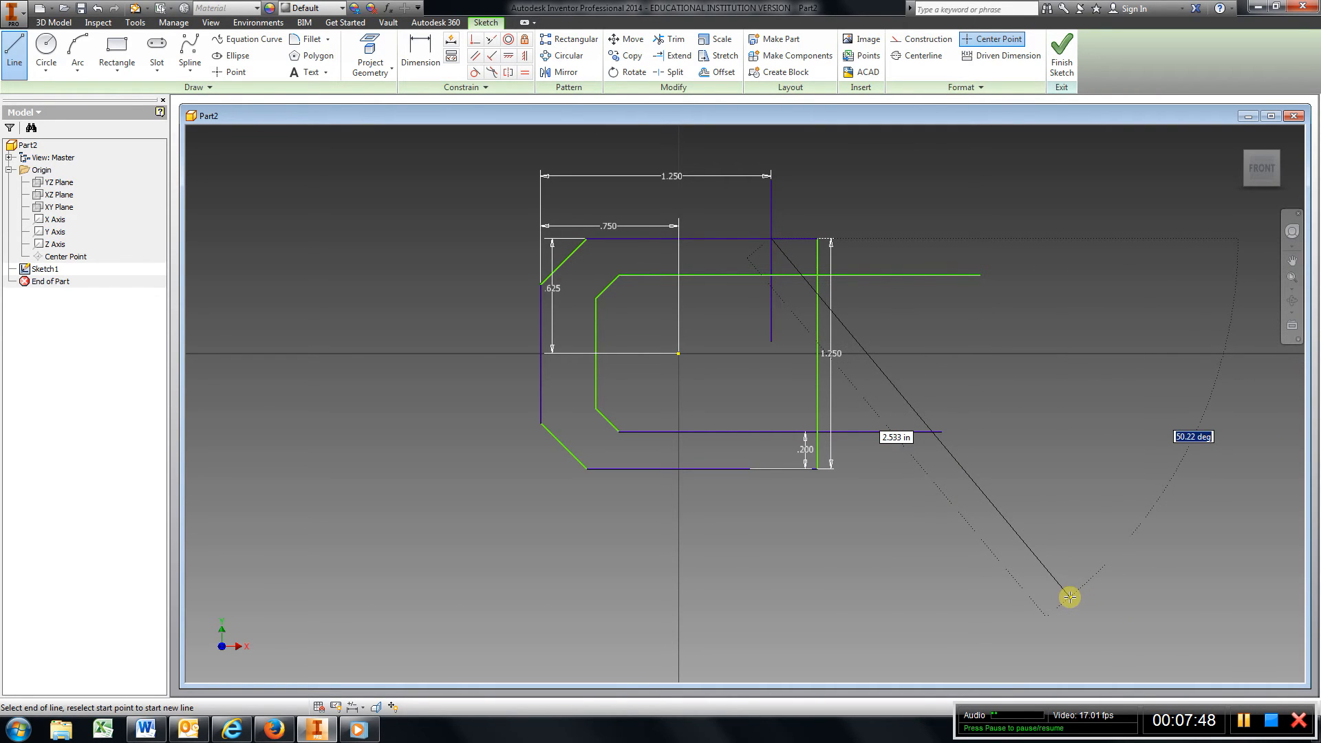
type("45")
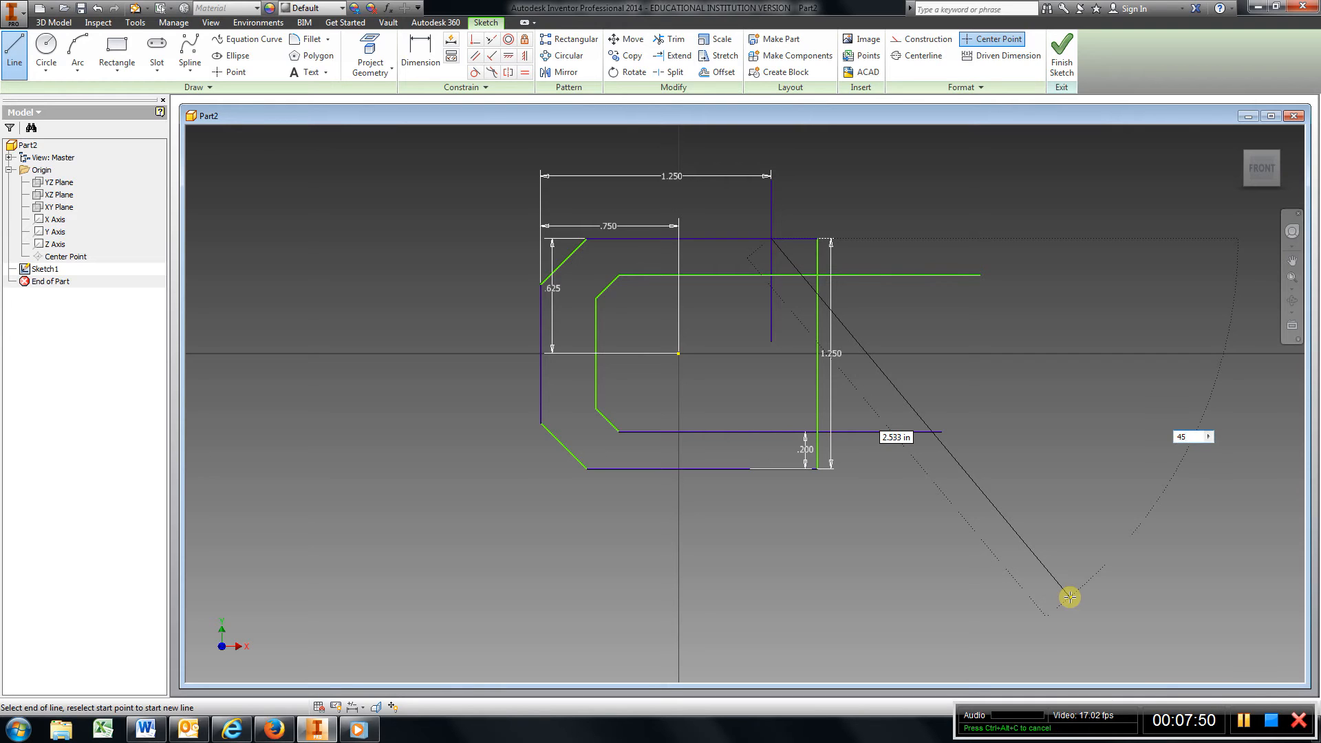
key("Return")
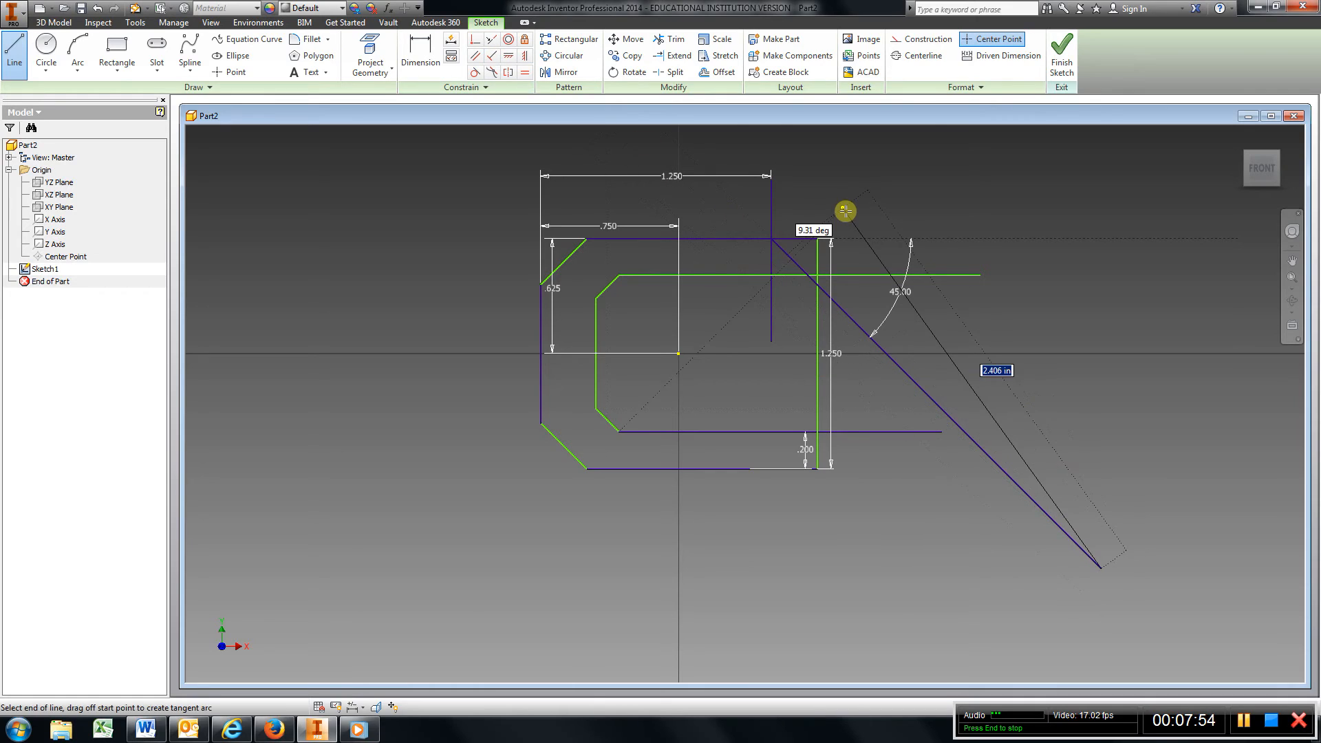
key("Escape")
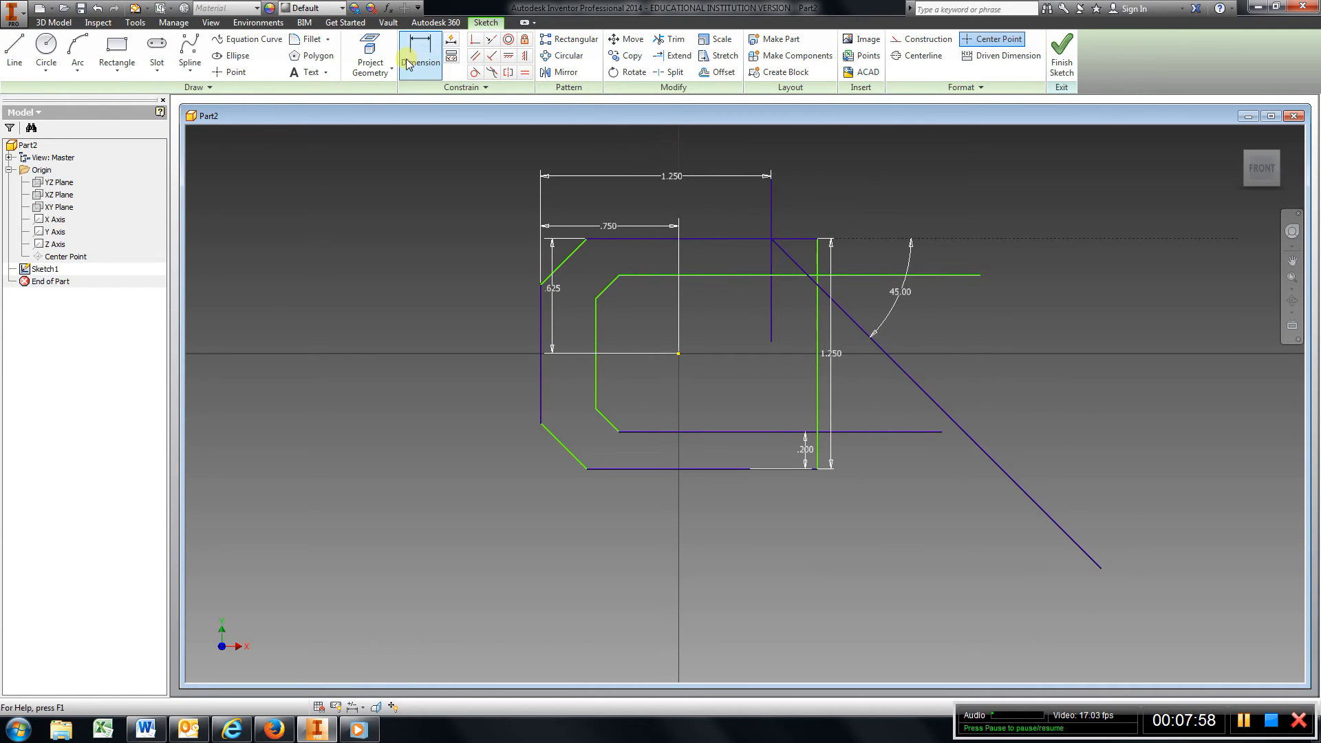
Trim away the vertical helper line at the angled line's start and the upper inner horizontal line's overhang beyond the right edge
left_click(669, 40)
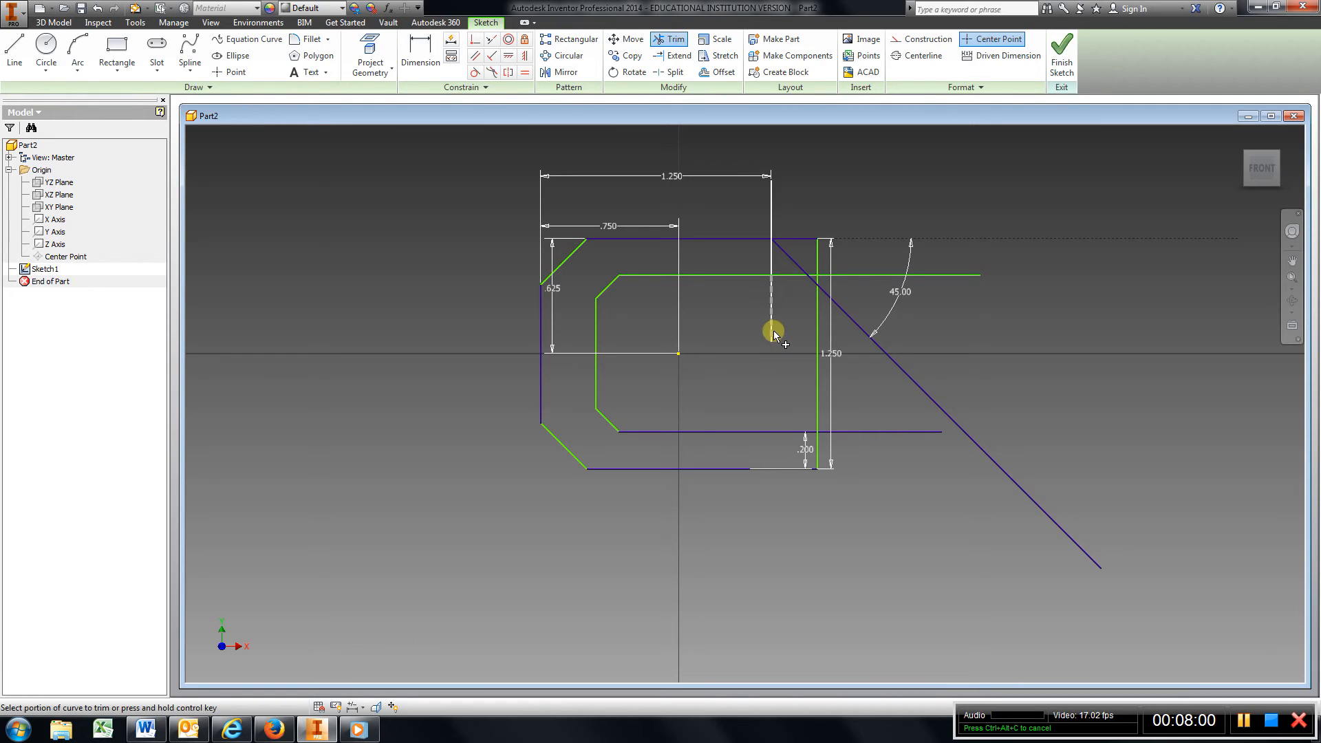
left_click(770, 254)
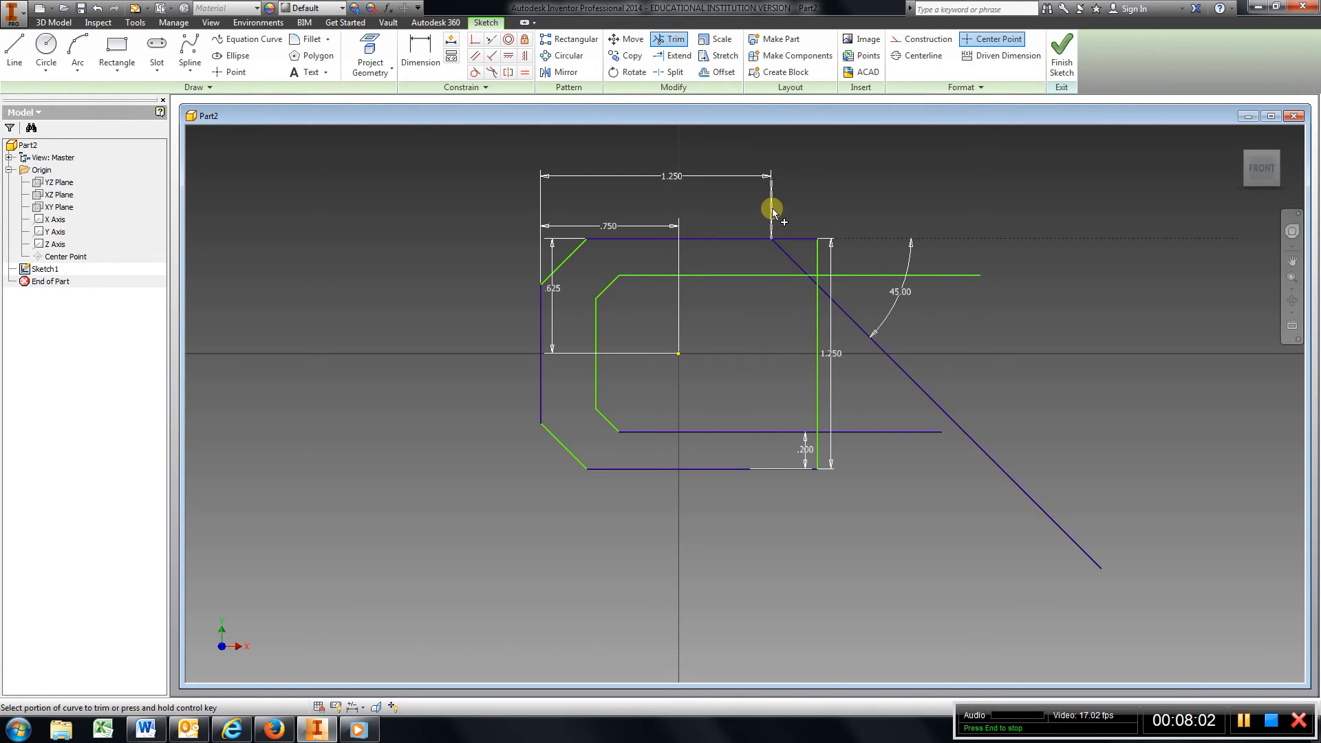
left_click(772, 207)
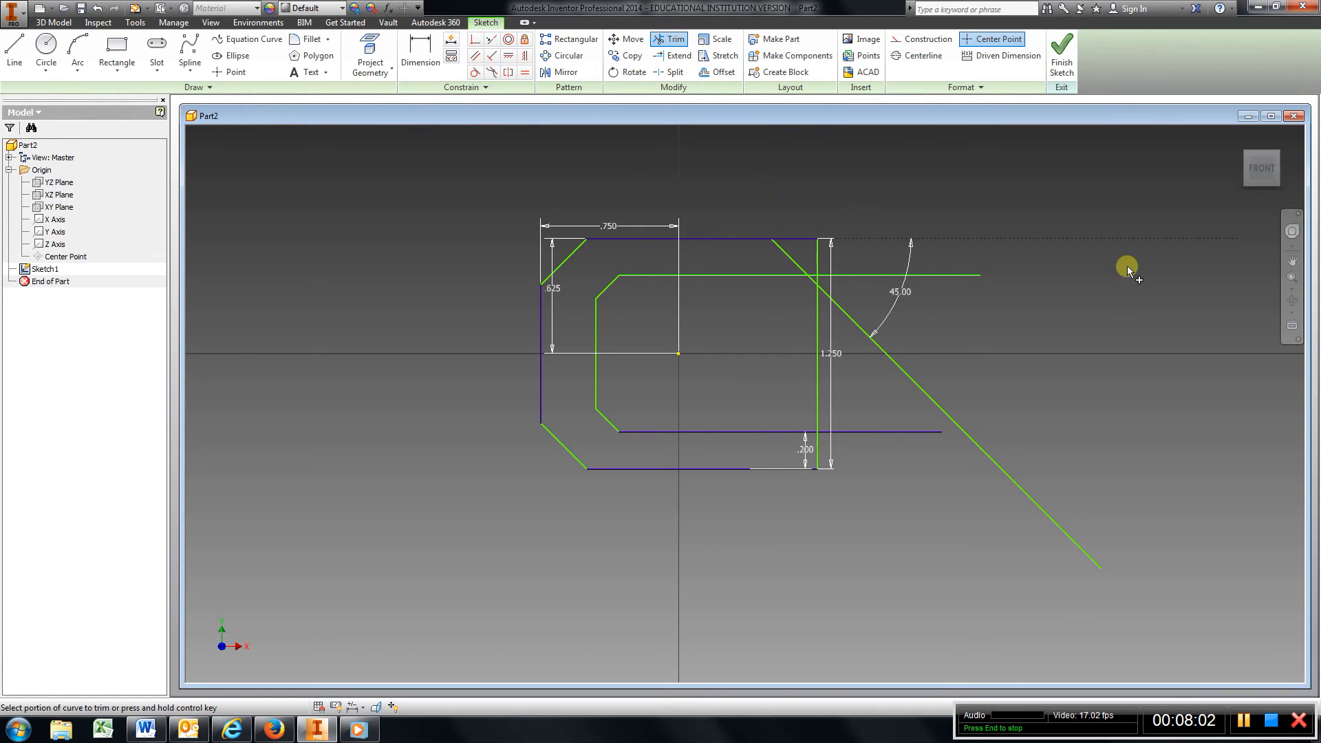
left_click(969, 276)
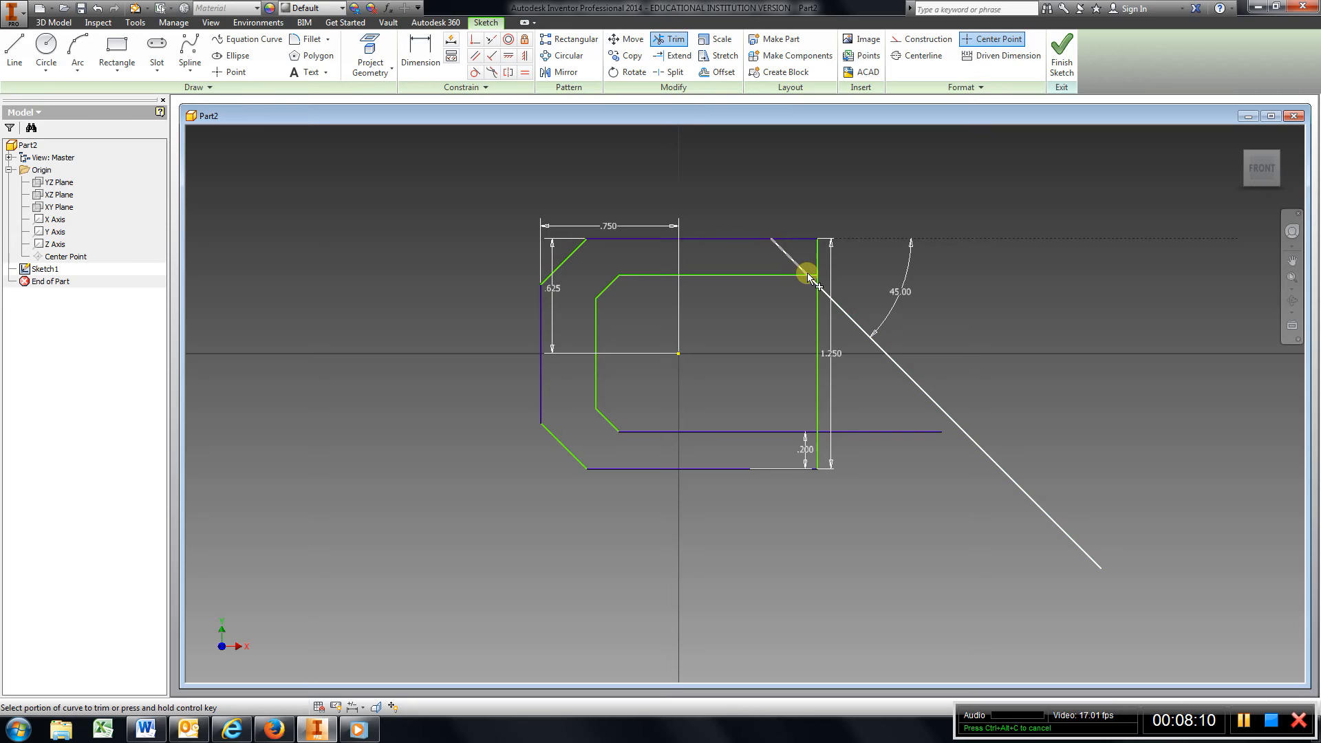
mouse_move(812, 277)
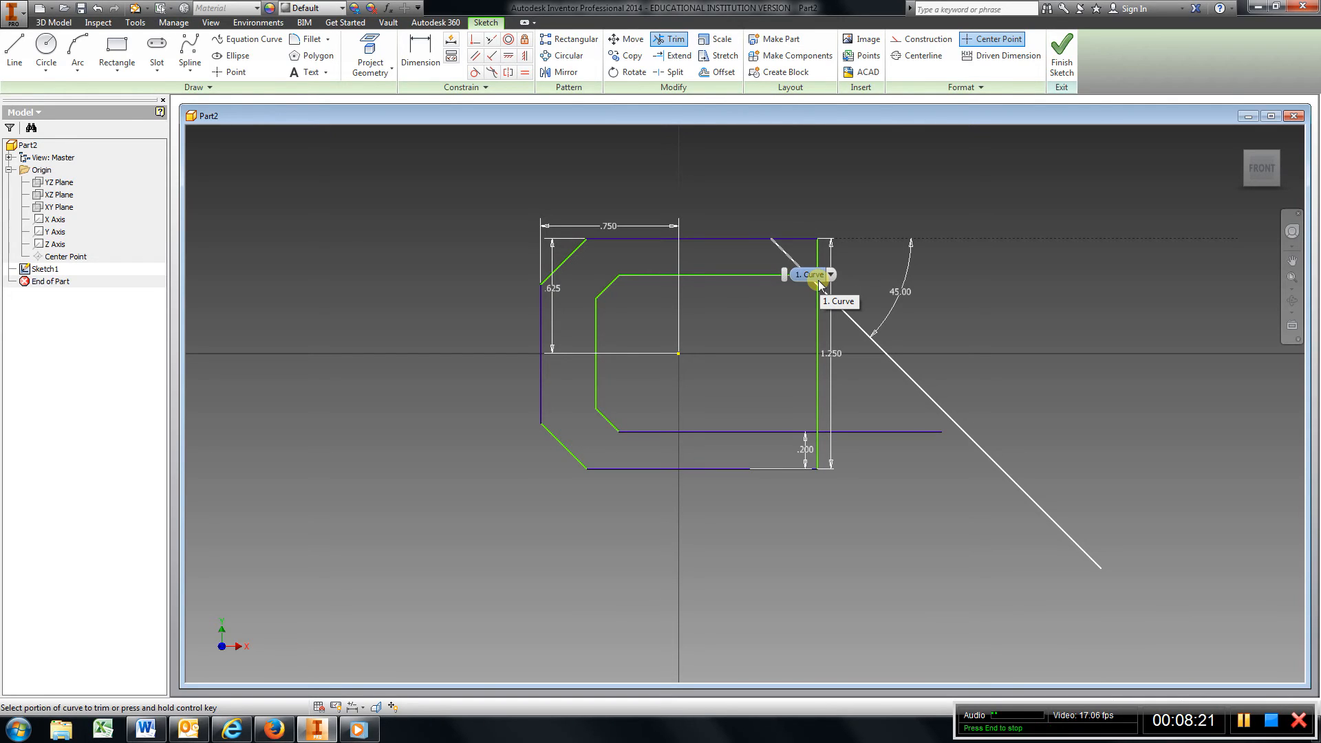
Draw a horizontal line below the upper inner horizontal line, crossing the right edge and the 45-degree line
left_click(6, 57)
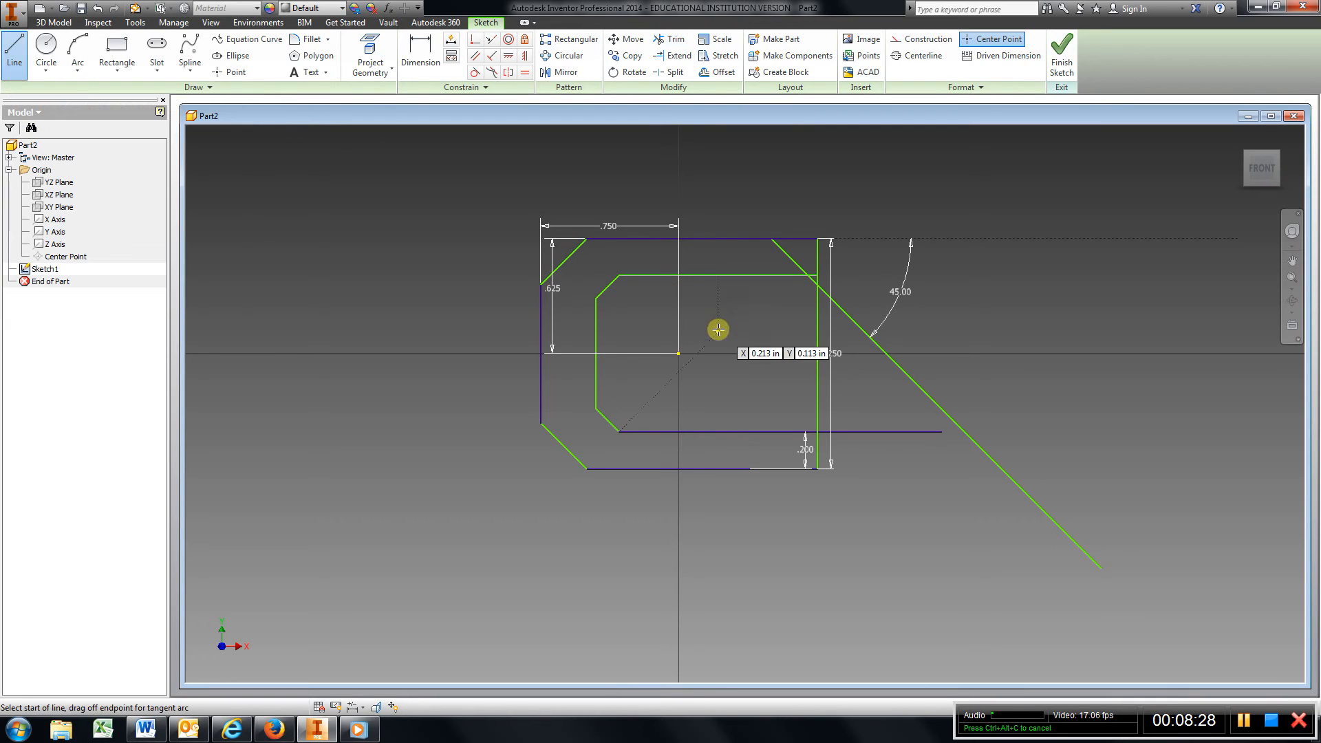
left_click(743, 309)
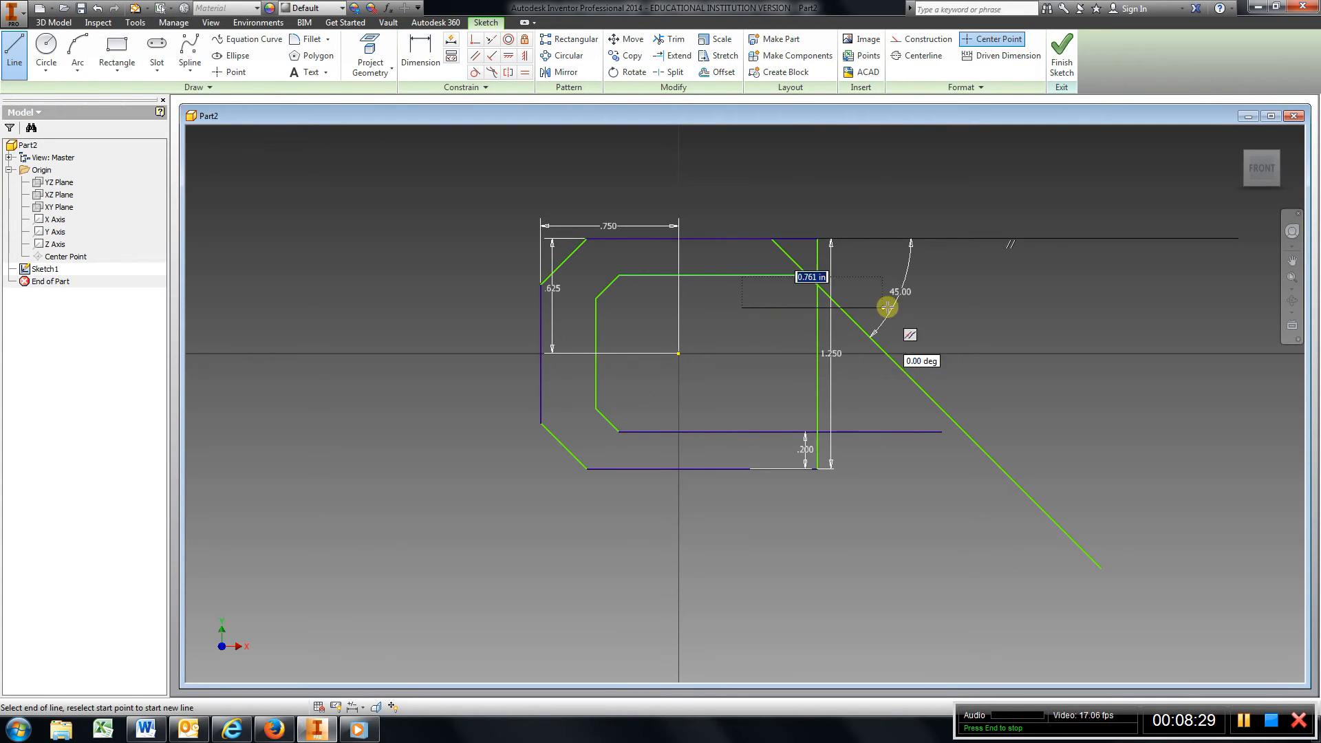
left_click(985, 308)
Dimension the new horizontal line .375 in below the profile's top edge
key("d")
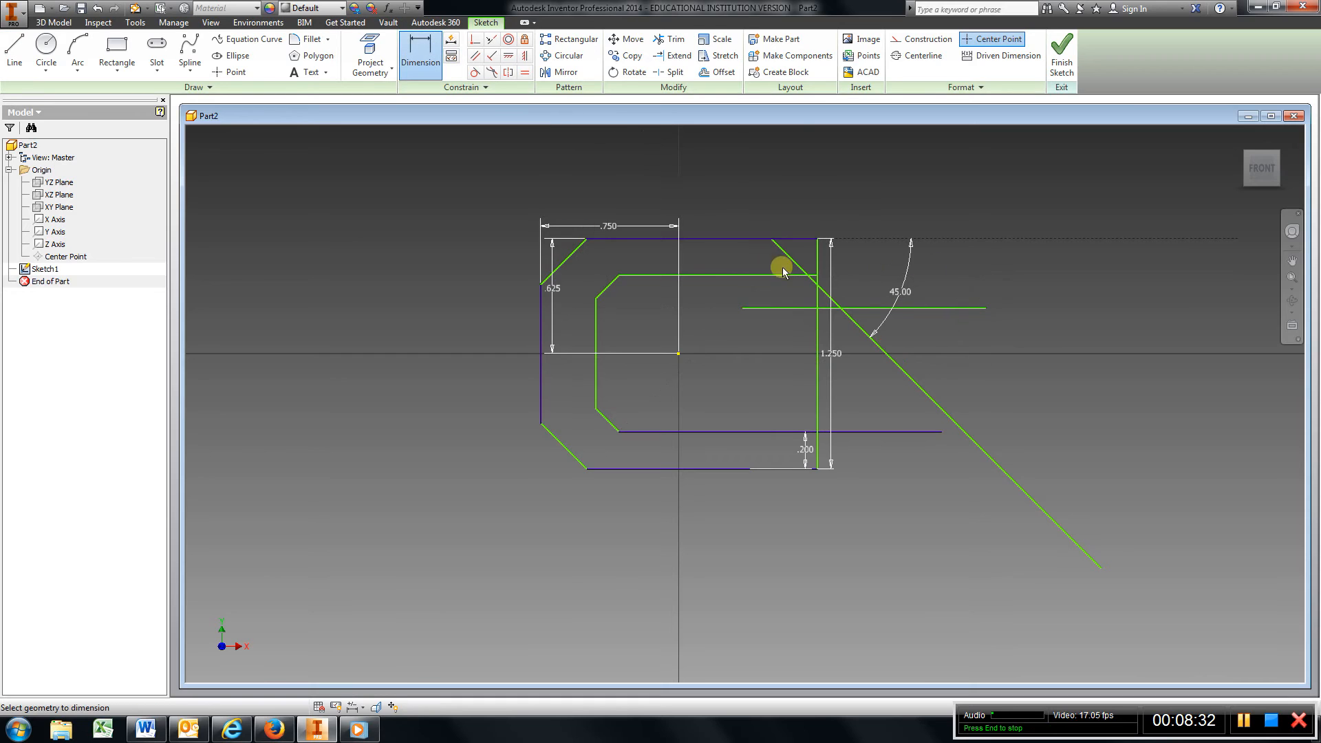
left_click(748, 240)
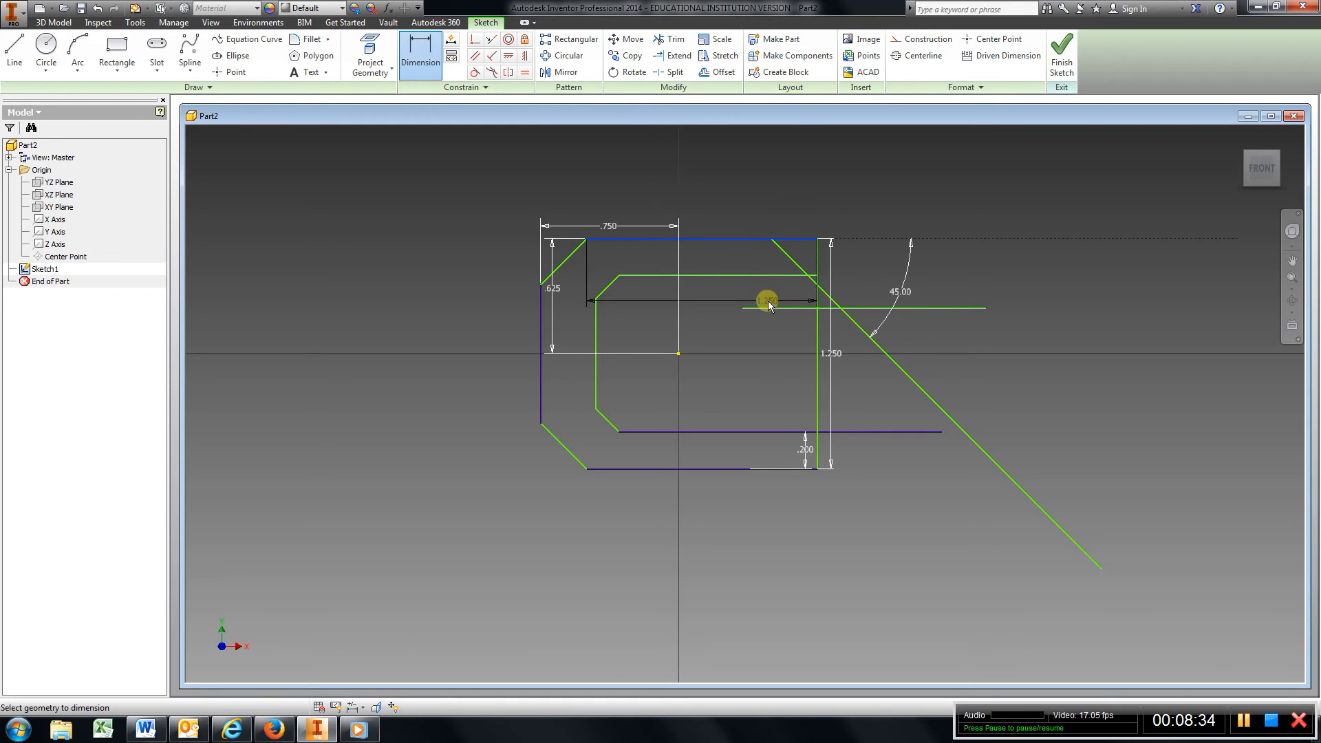
left_click(768, 308)
left_click(963, 276)
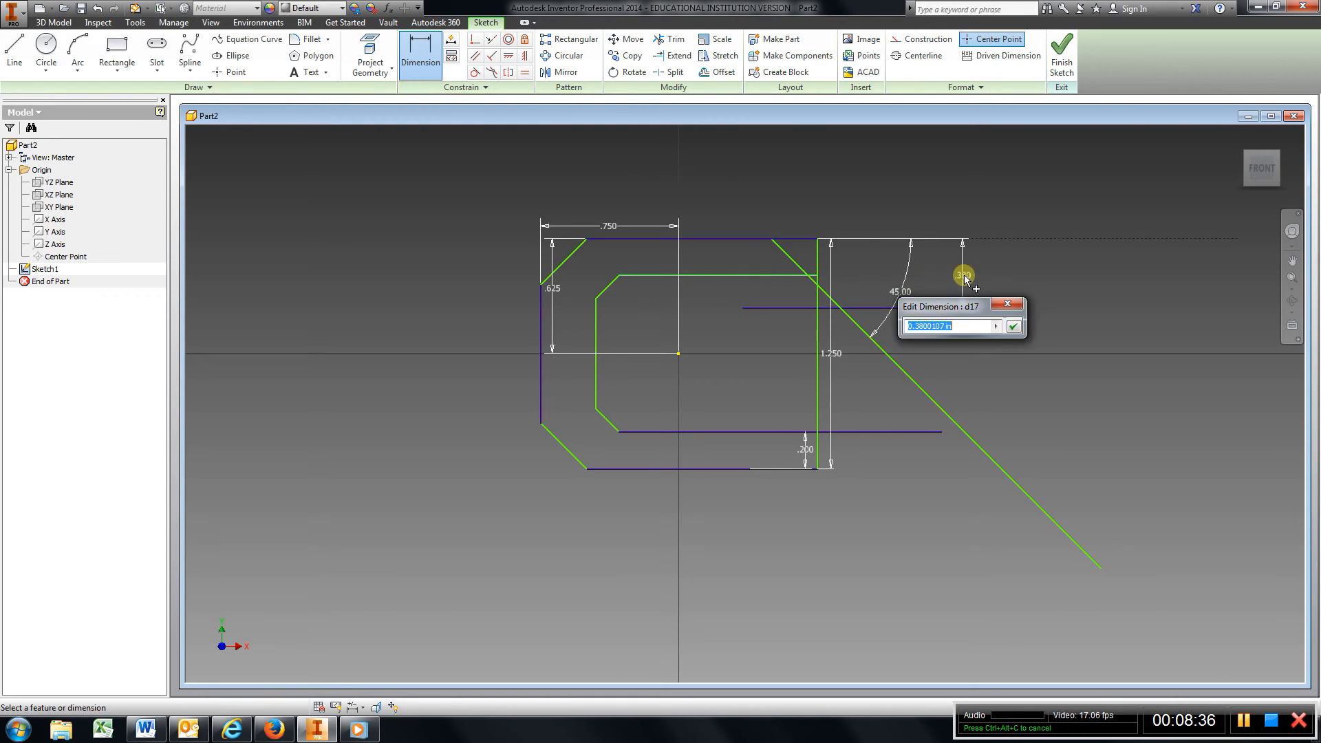
type(".375")
key("Return")
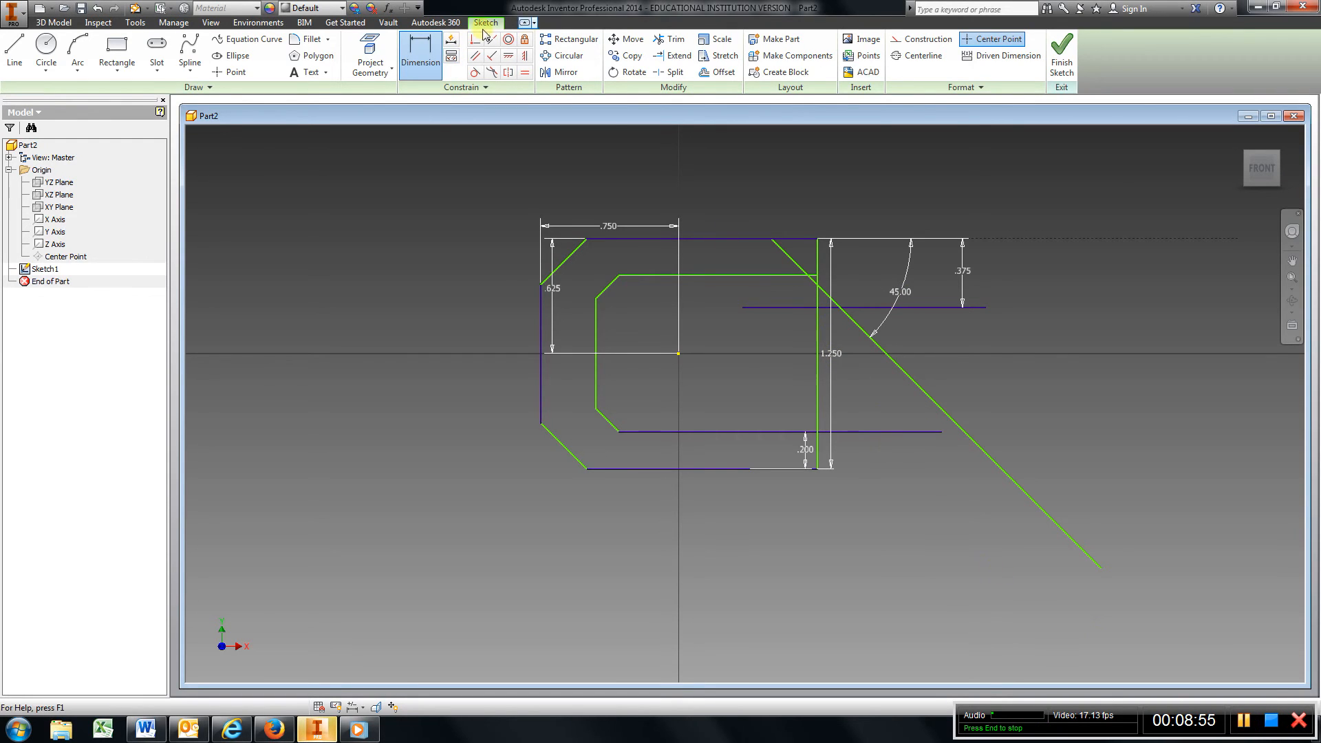
Trim the top edge back to the start of the 45-degree line, and undo a trial trim of the right edge's upper end
left_click(680, 41)
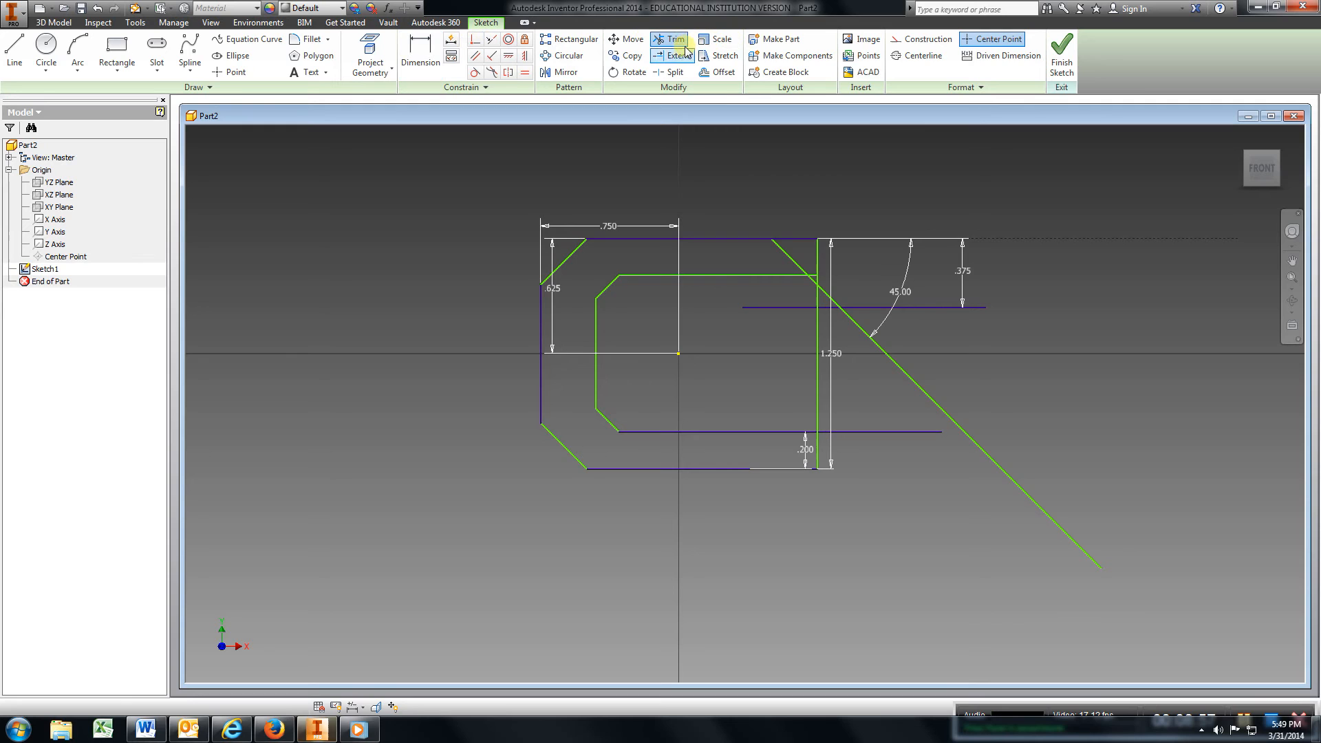
left_click(802, 239)
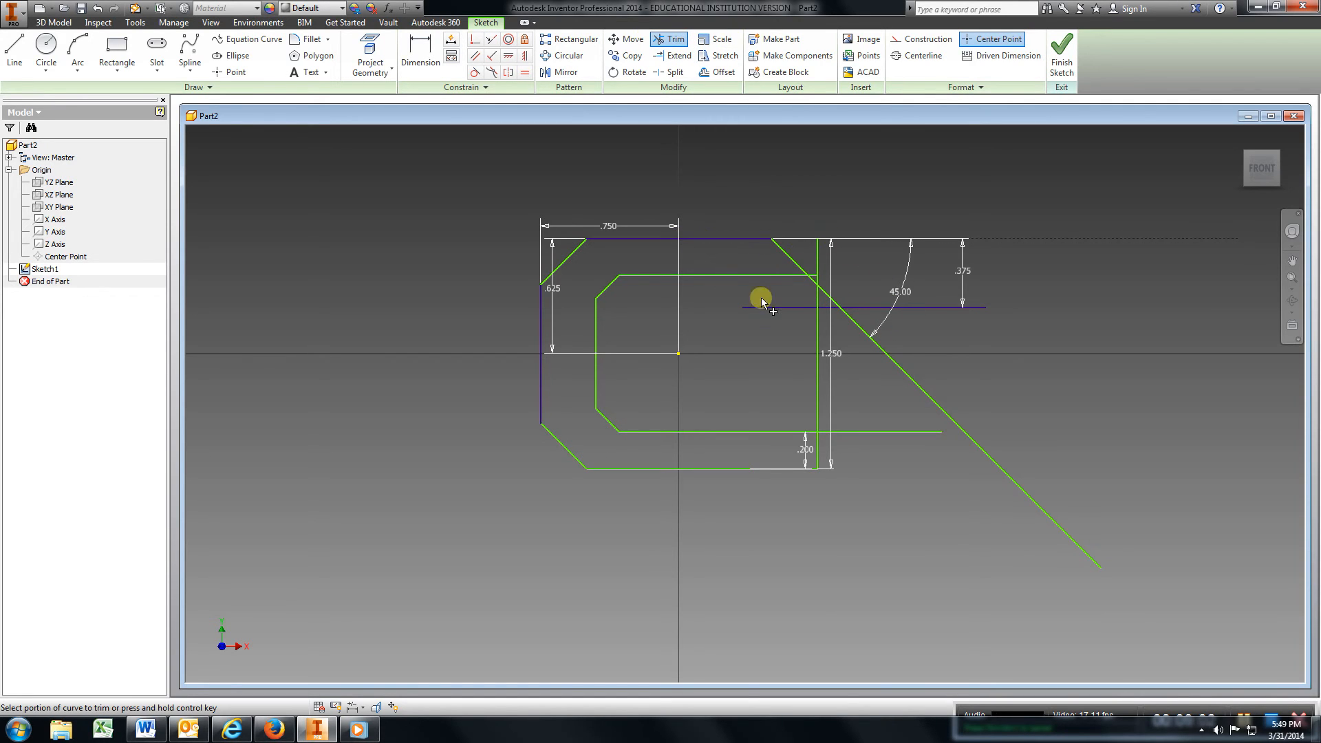
left_click(817, 259)
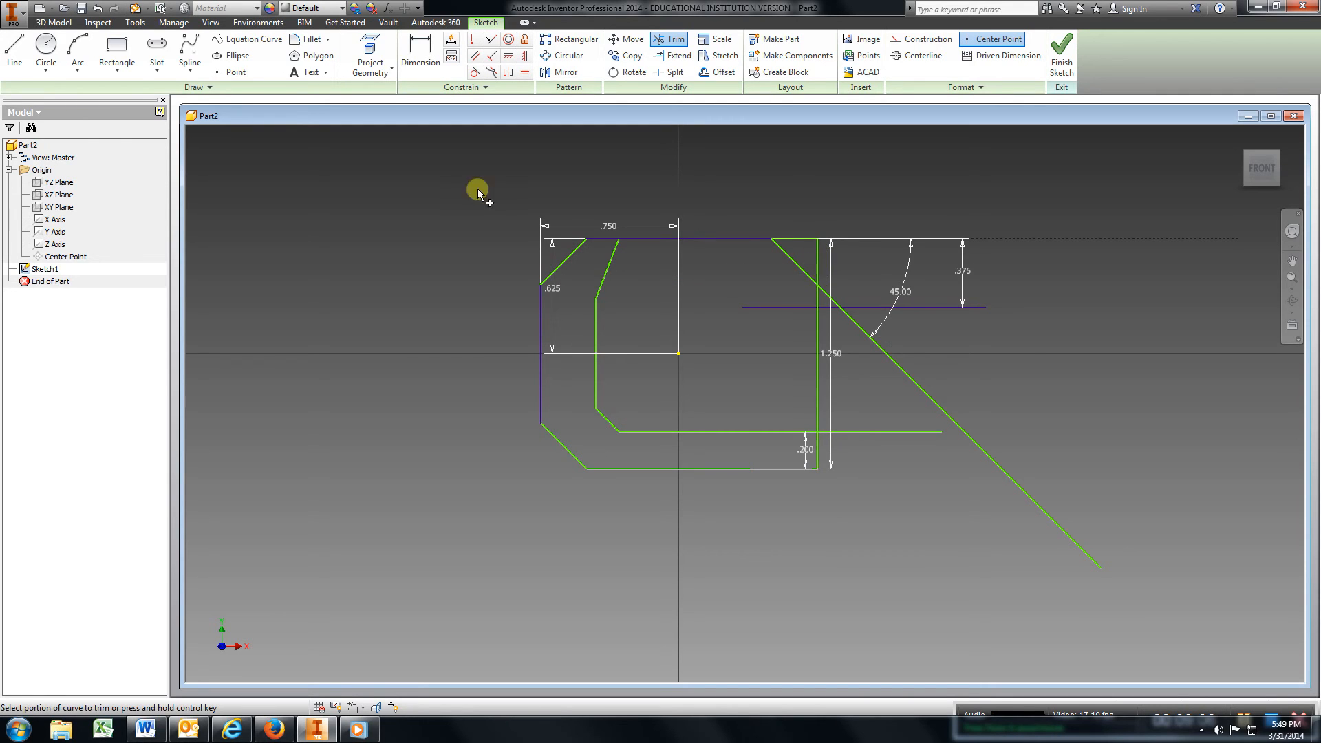
left_click(97, 8)
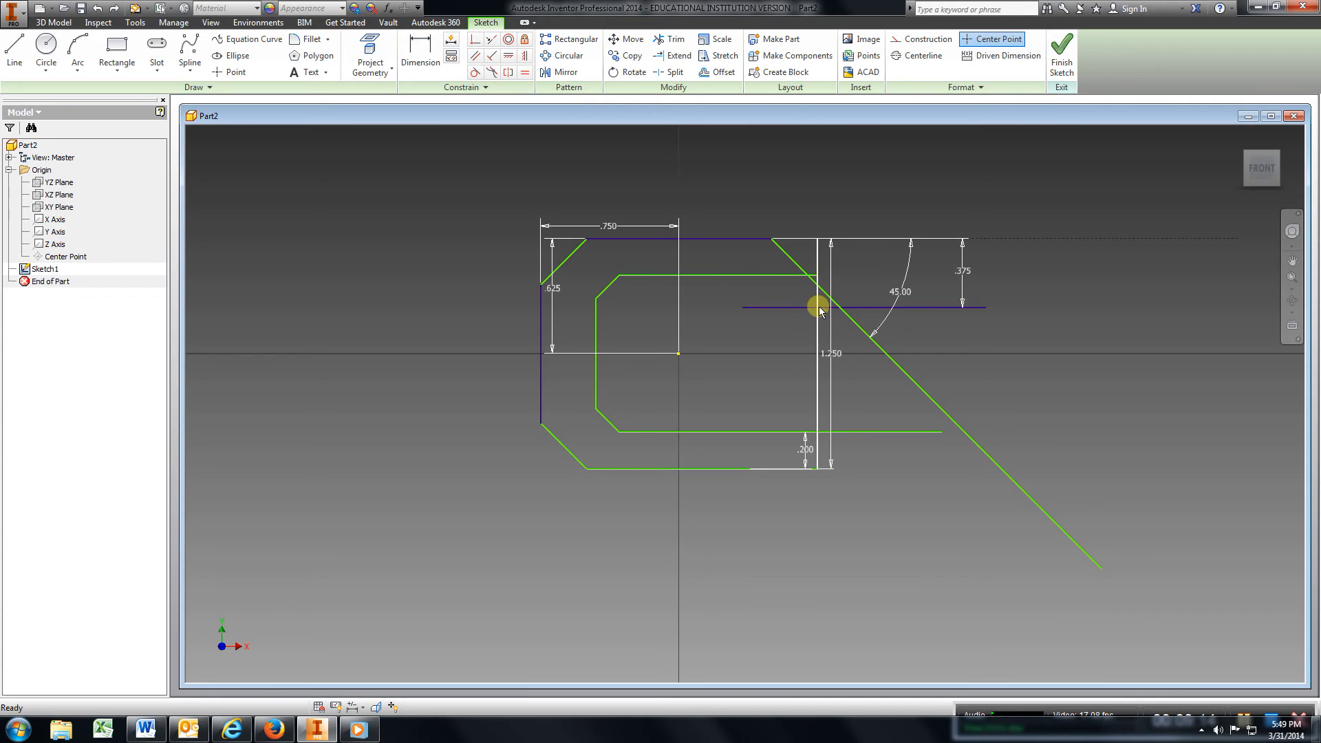
Trim the short horizontal line and the 45-degree line back to the right edge, undoing a further trial trim at that edge's upper end
left_click(674, 43)
left_click(911, 307)
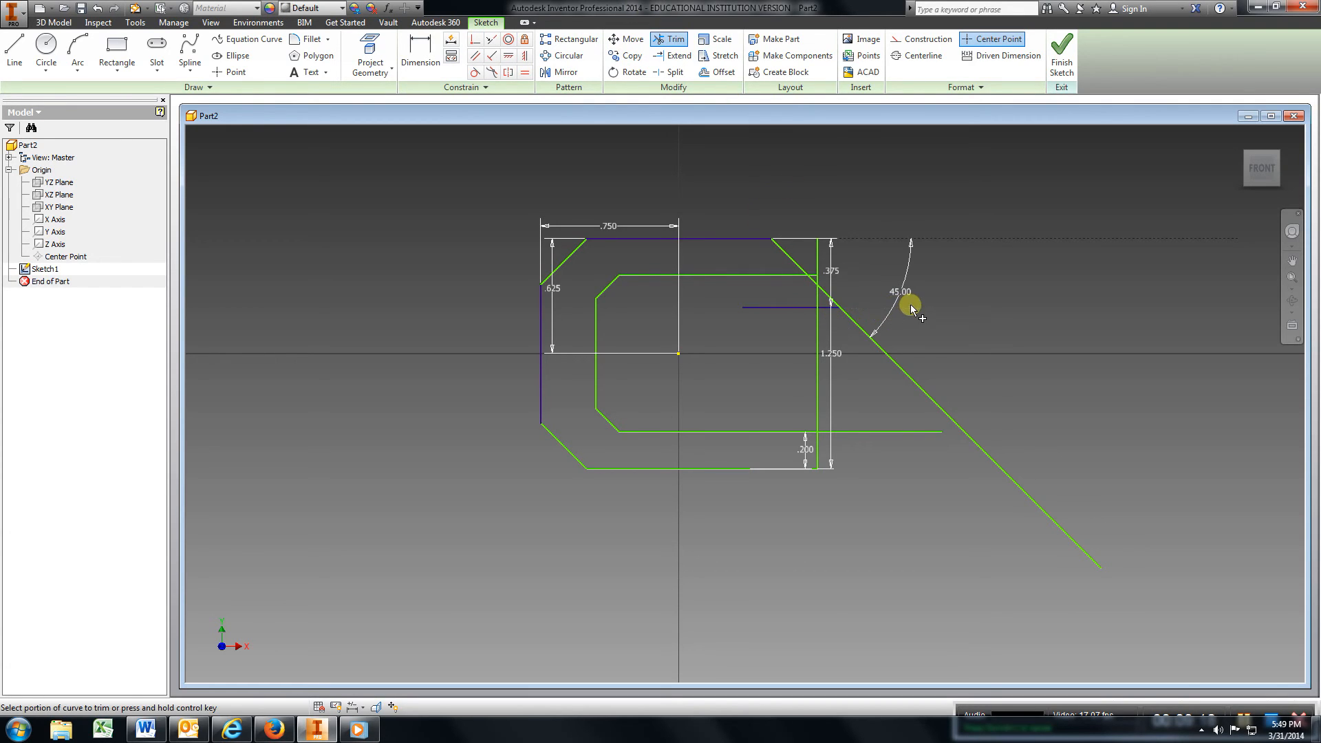
left_click(826, 307)
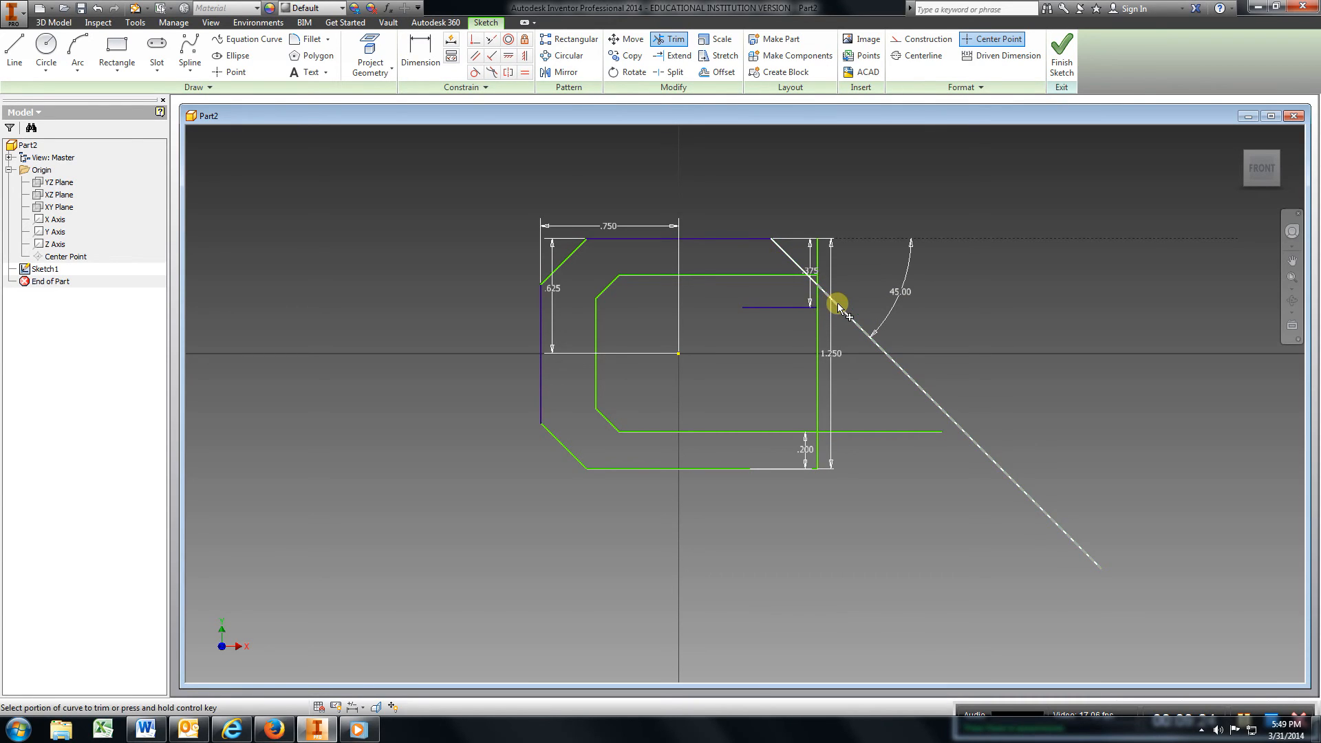
left_click(838, 305)
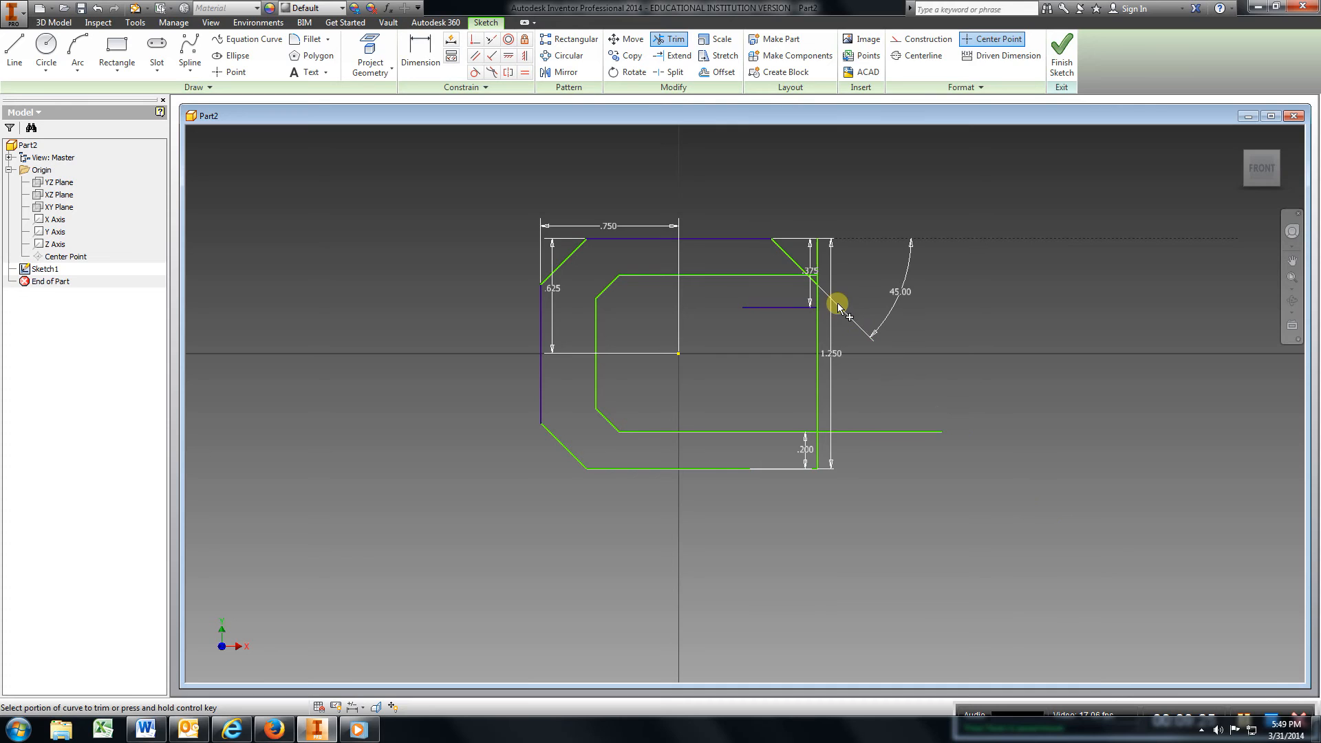
left_click(810, 249)
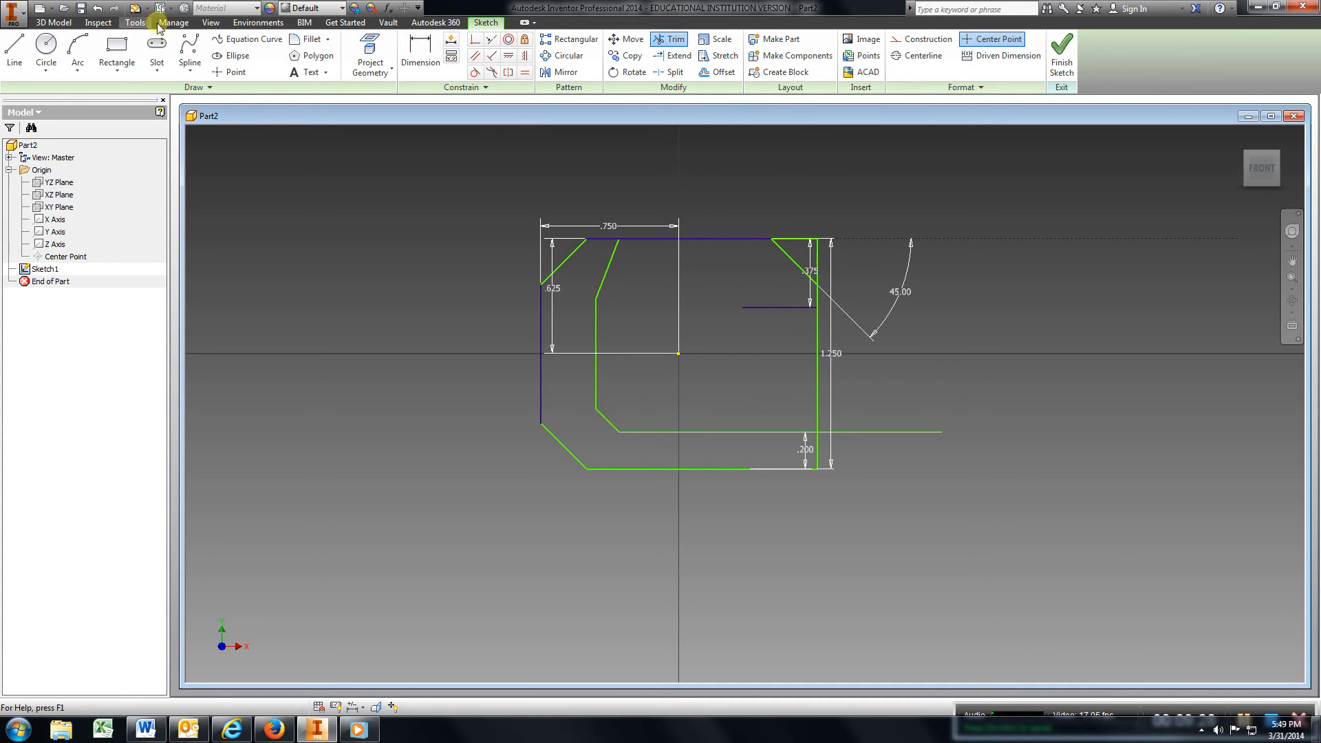
left_click(96, 8)
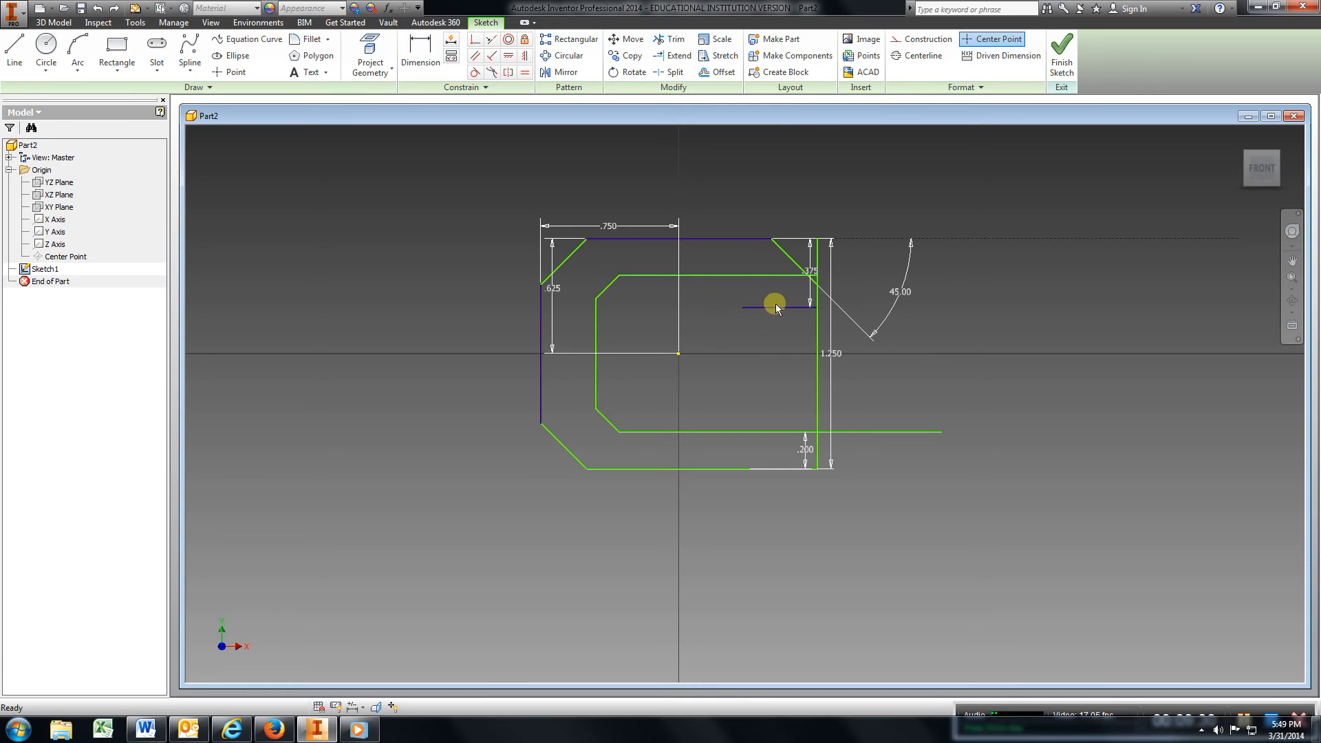
Dimension the length of the short horizontal line at .5 in
scroll(771, 300, "up", 3)
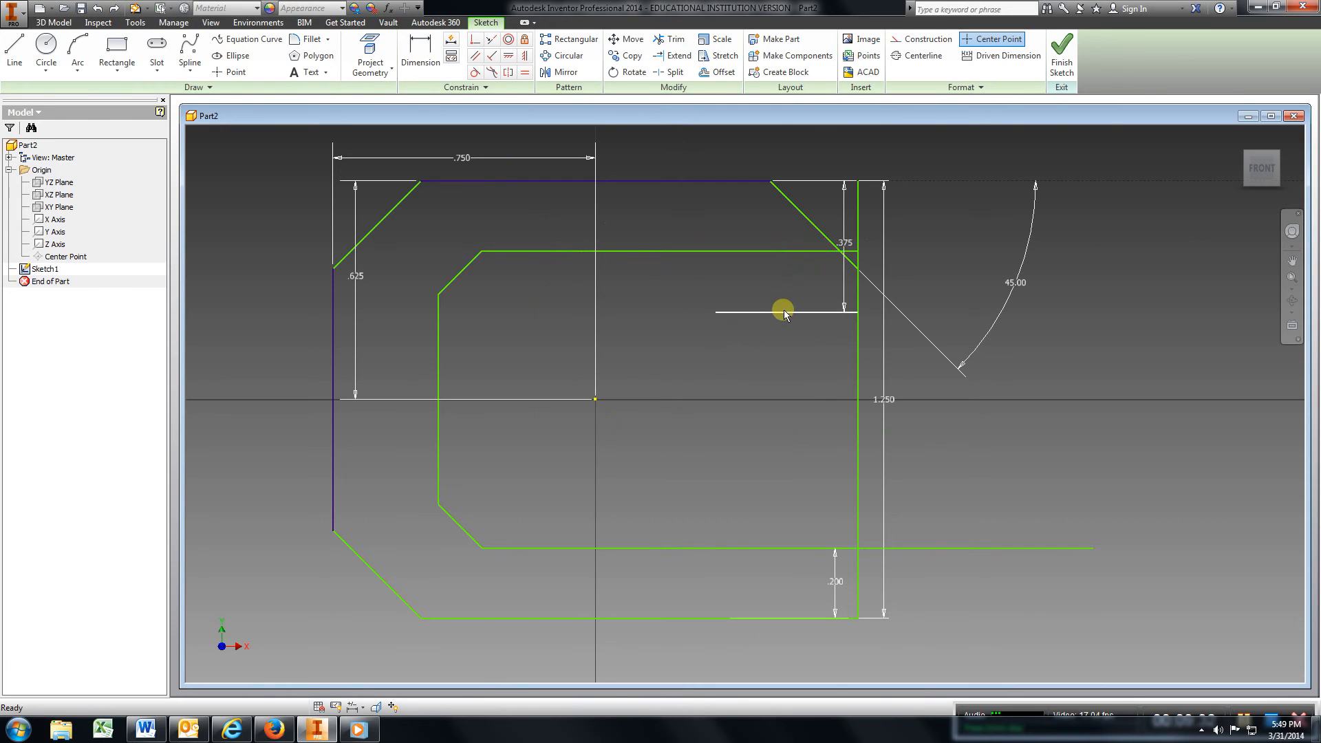
key("d")
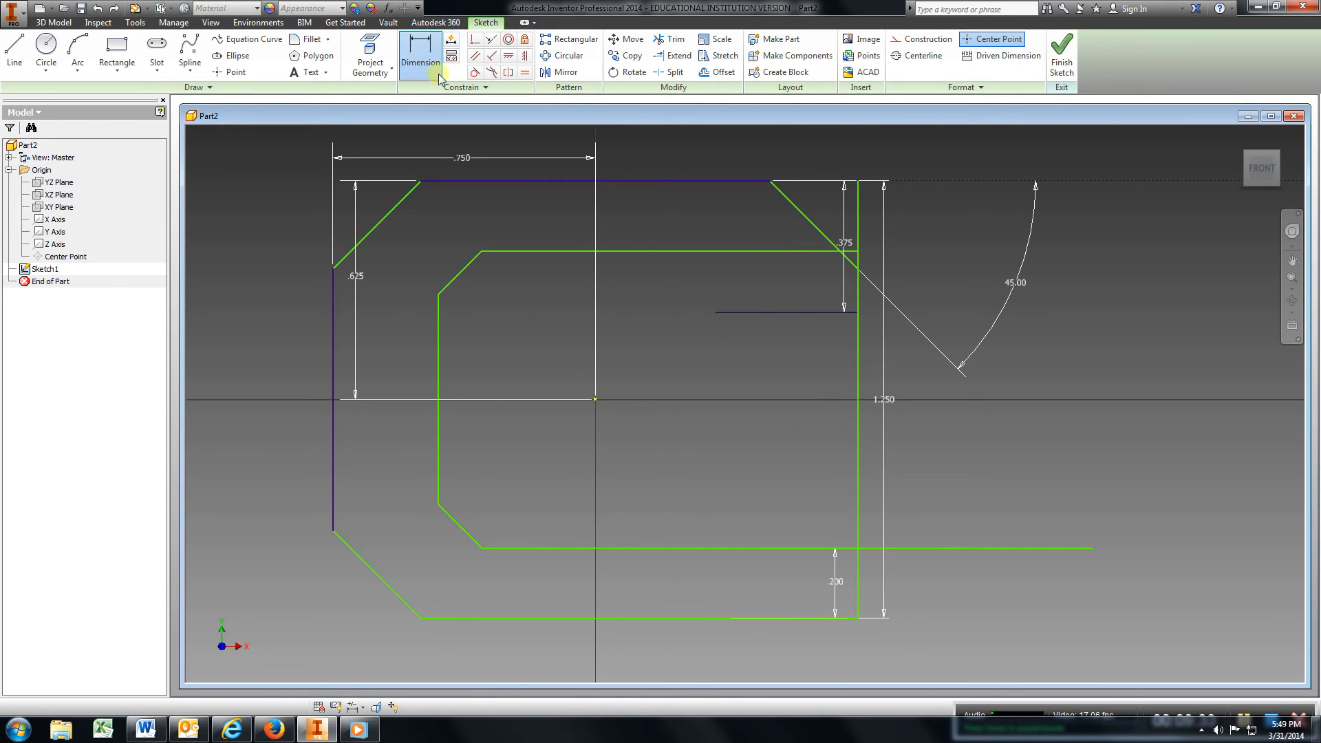
left_click(786, 311)
left_click(793, 349)
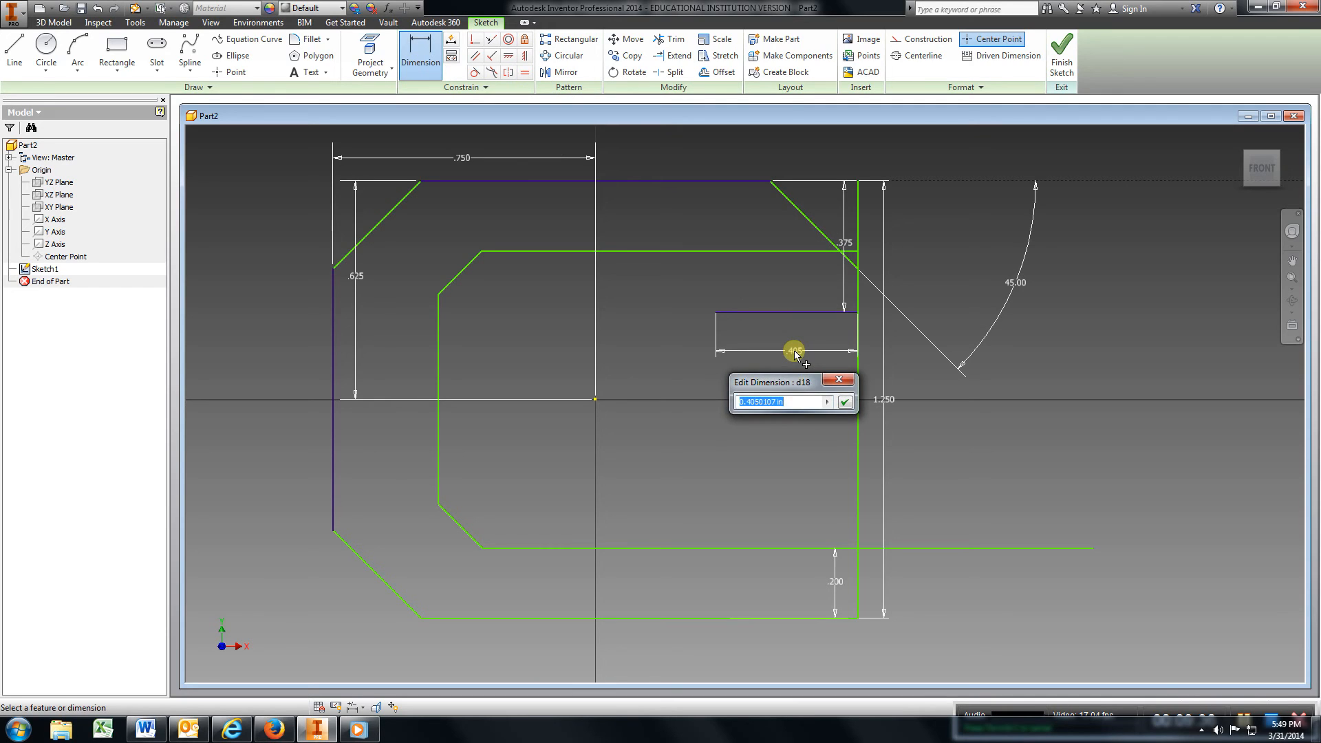
type(".5")
key("Return")
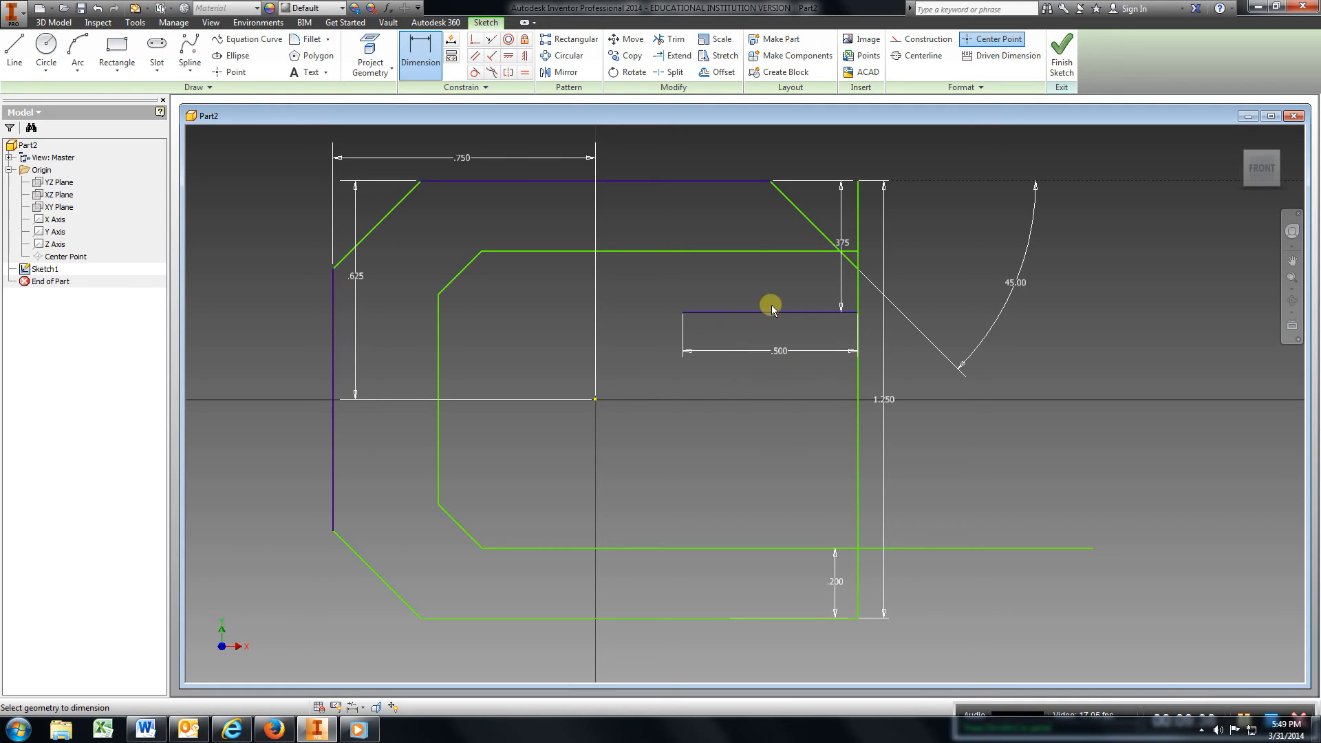
Draw a vertical line from the .5 in line's left end up past the upper inner horizontal line
left_click(671, 39)
scroll(876, 256, "up", 3)
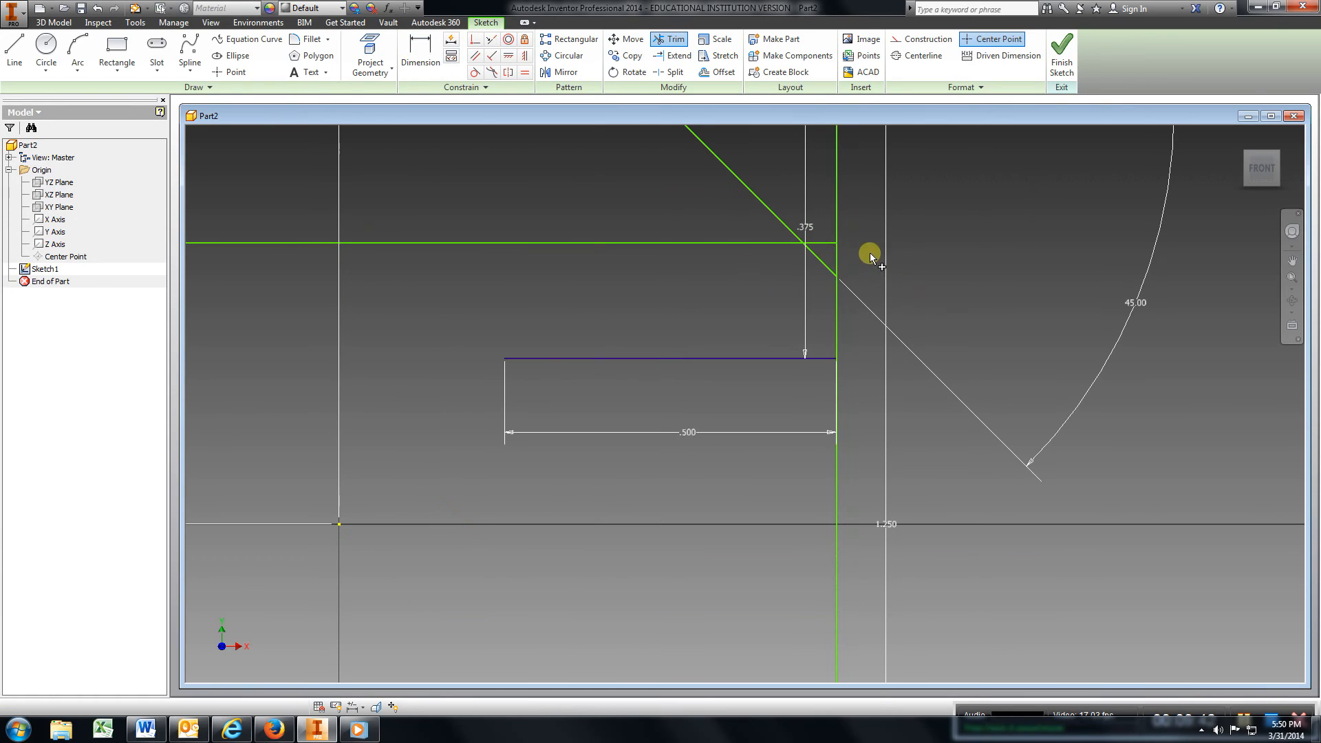
scroll(869, 254, "down", 5)
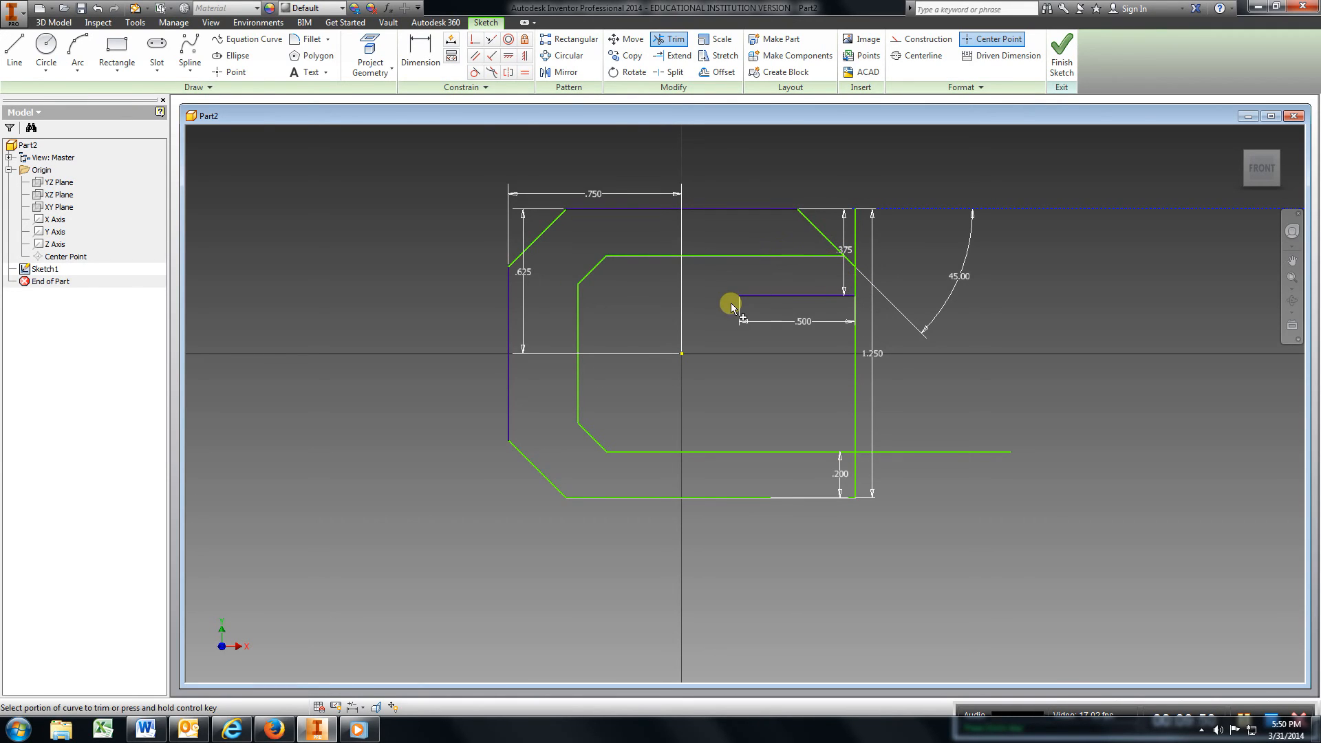
left_click(14, 48)
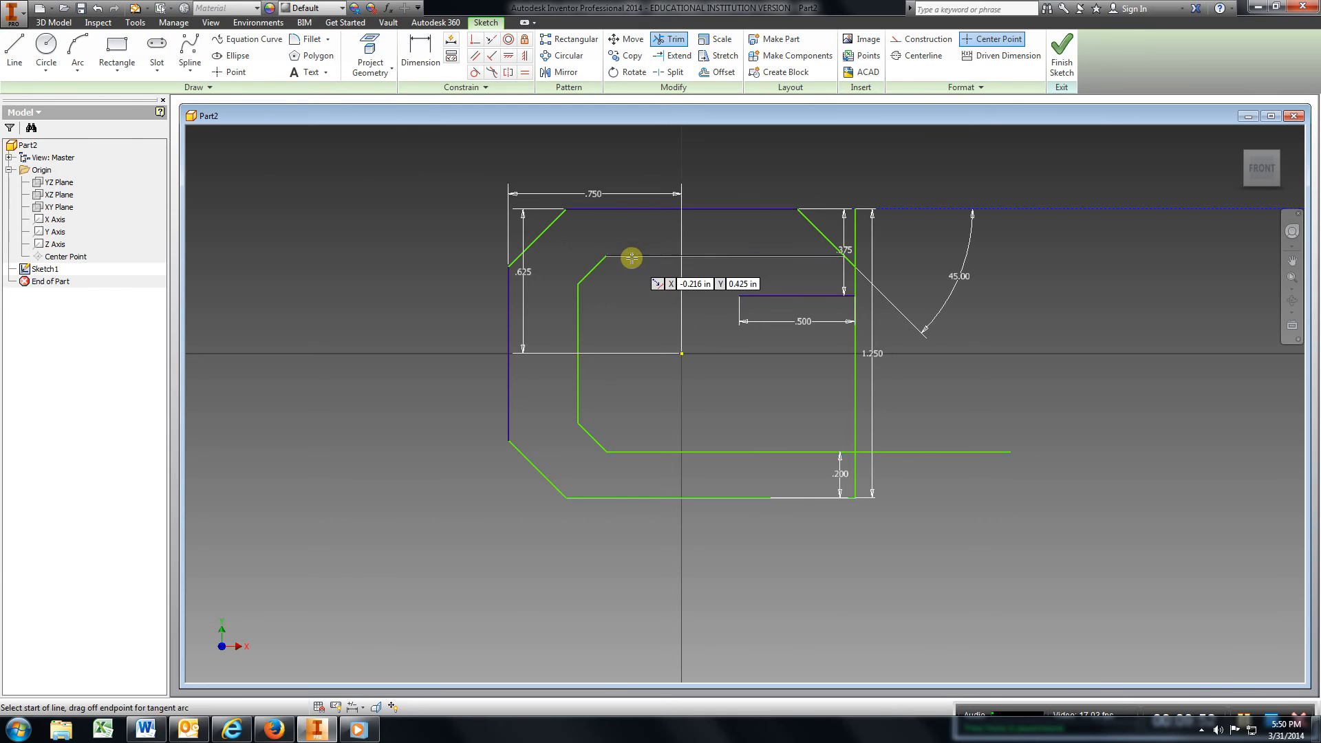
left_click(739, 296)
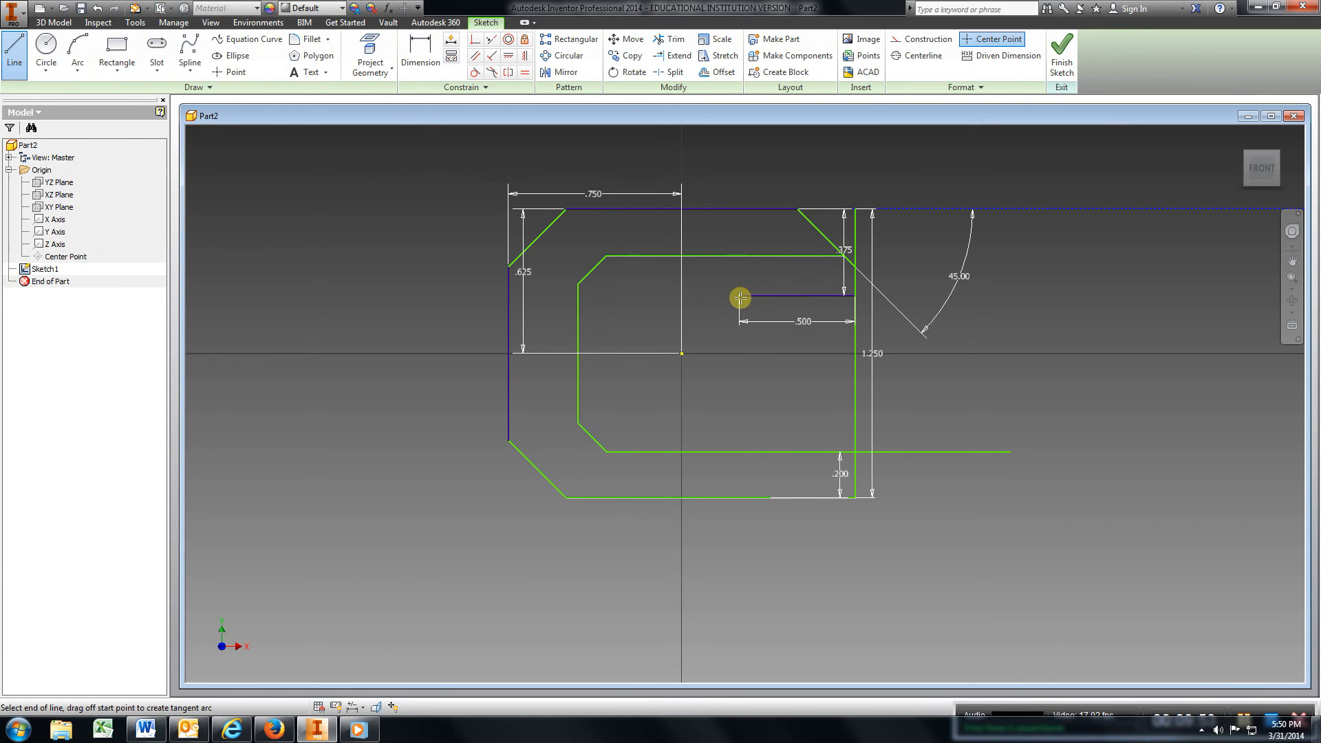
left_click(740, 231)
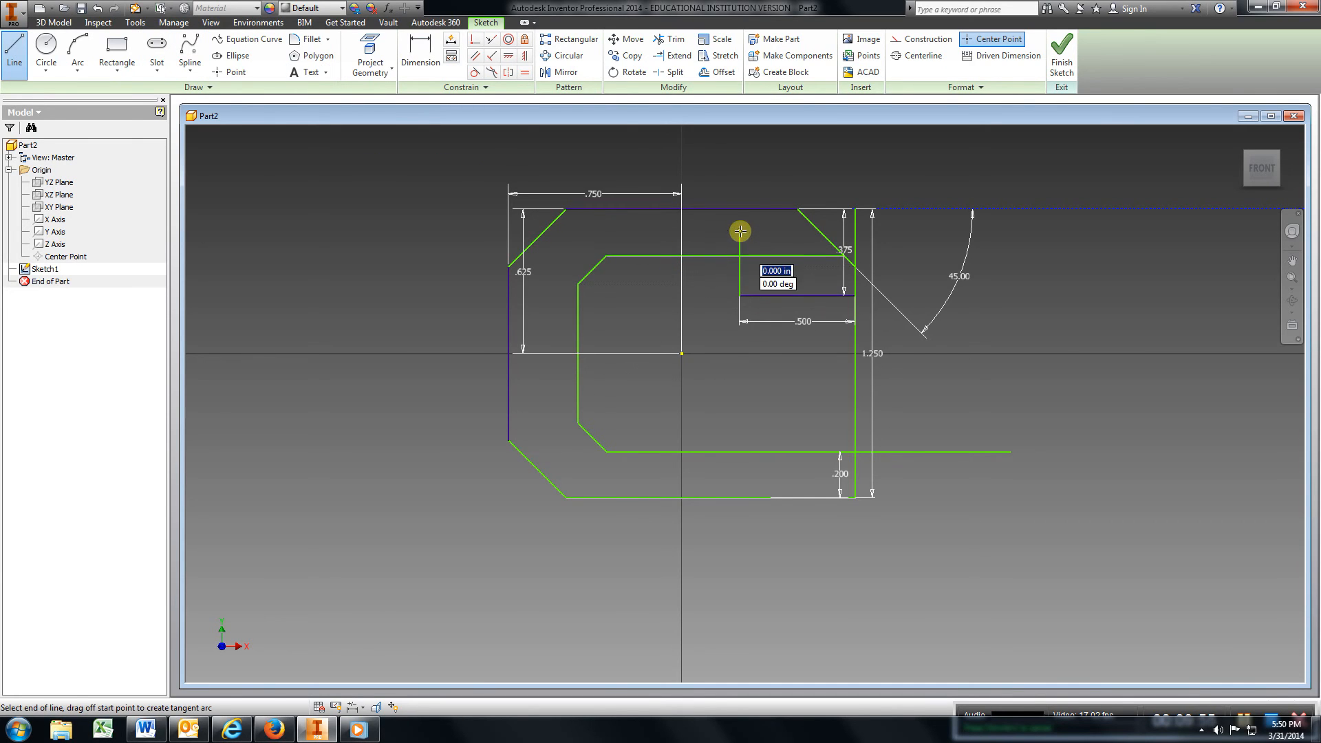
Trim the new vertical line and the upper inner line back to their shared corner, and undo a trial trim of the 45-degree line
left_click(669, 40)
left_click(738, 238)
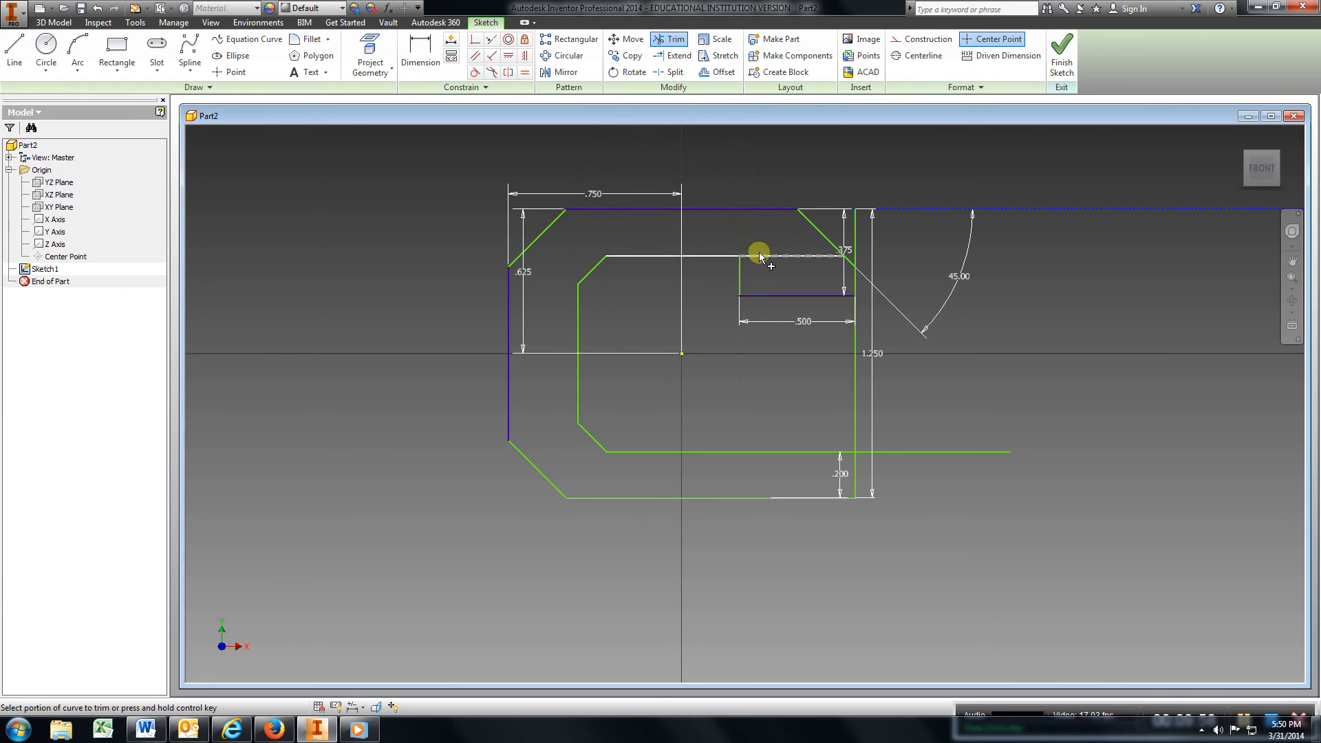
left_click(767, 256)
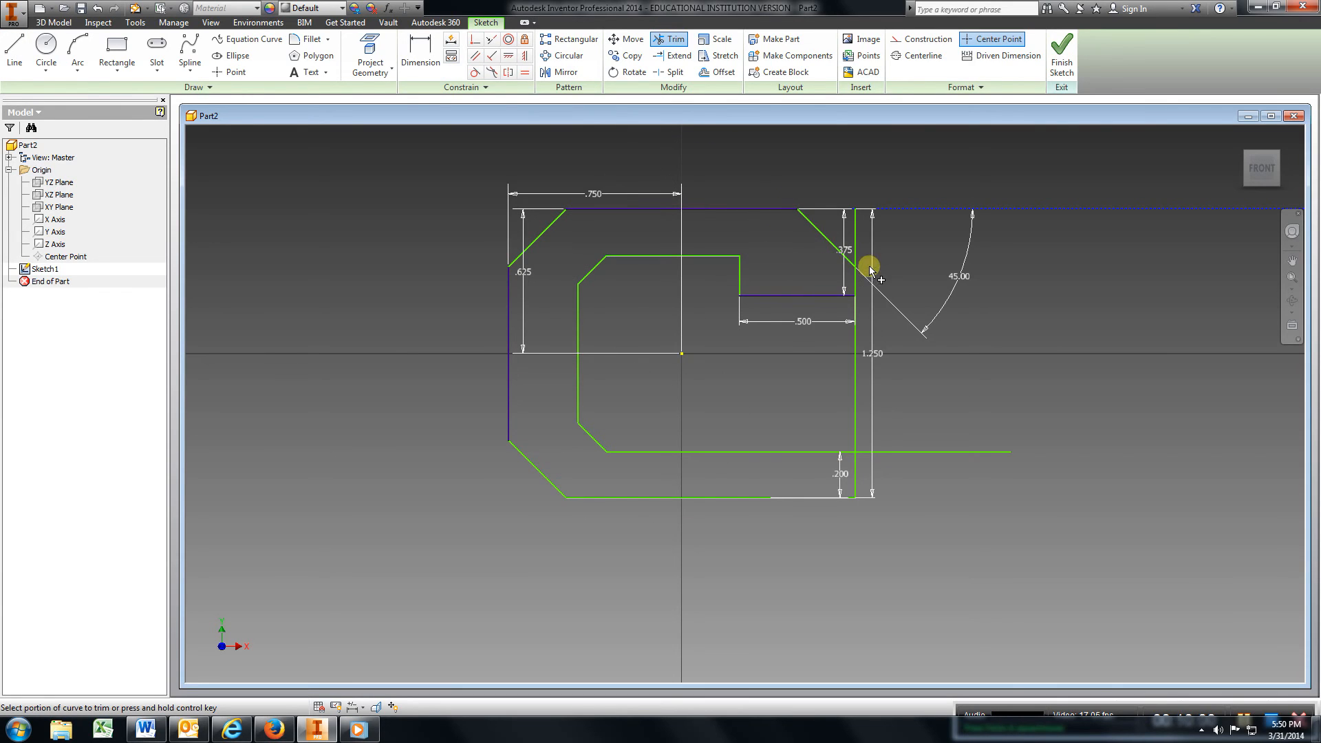
left_click(845, 255)
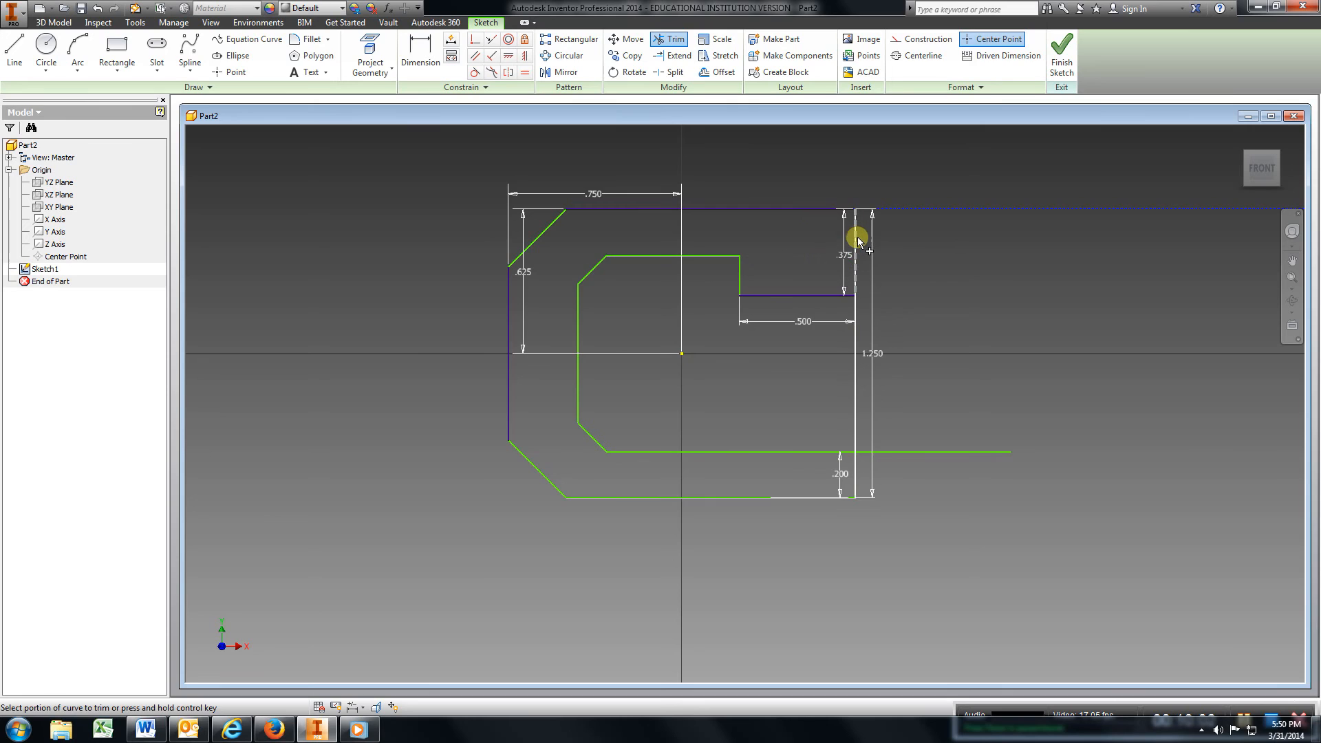
left_click(99, 9)
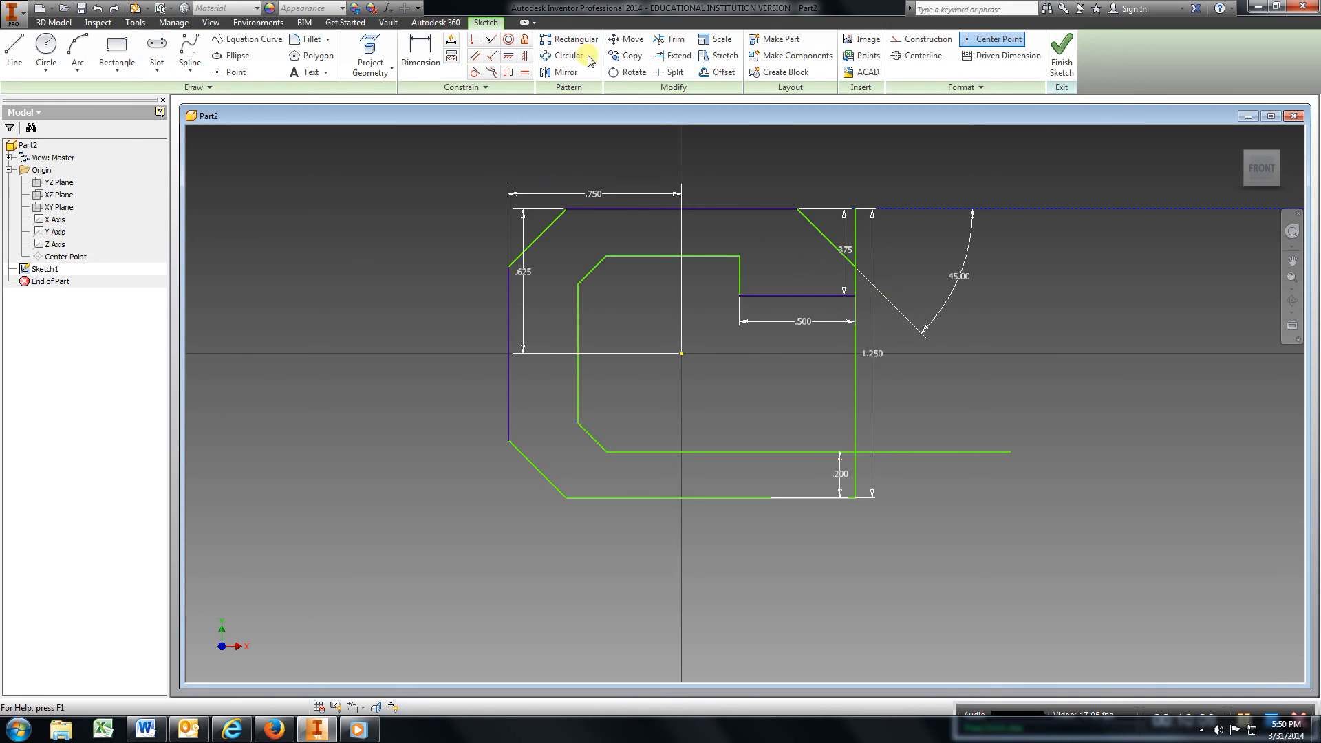
Trim away the right edge below the .5 in line, and undo a trial trim of its part above the 45-degree line
left_click(670, 40)
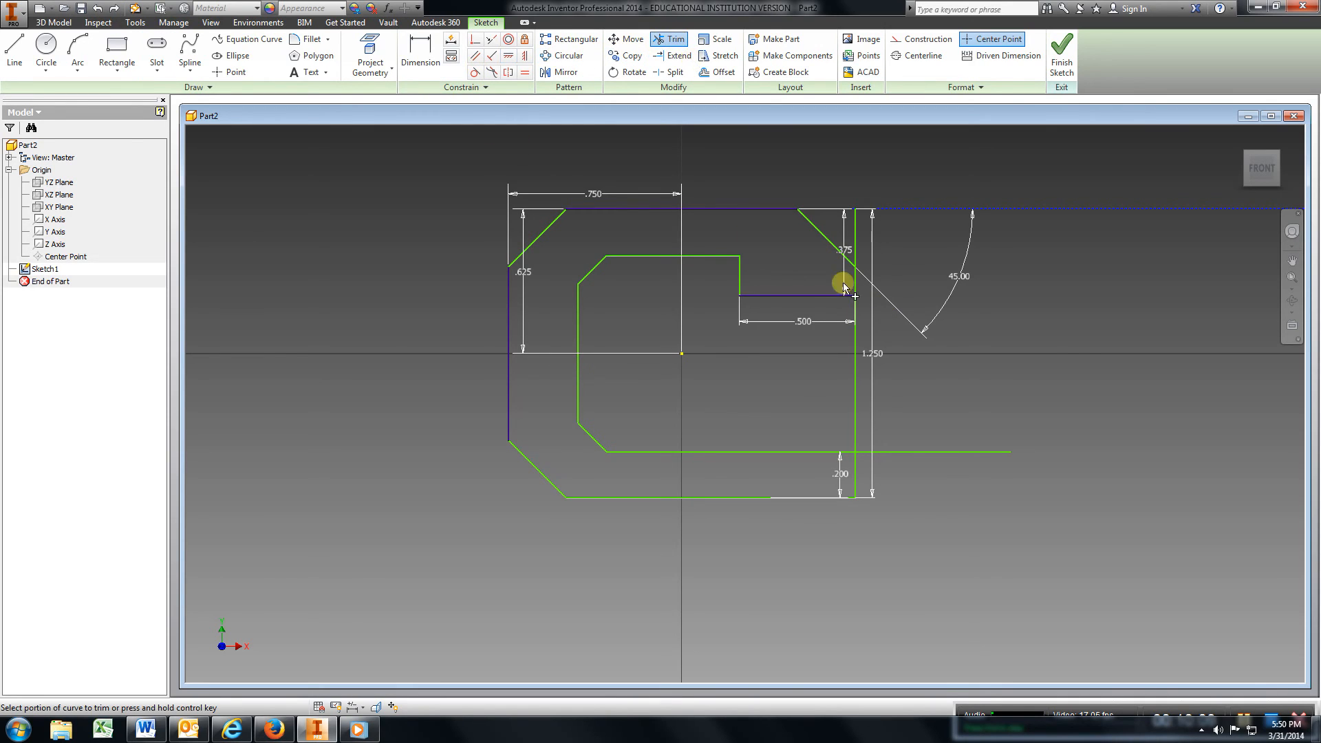
left_click(856, 473)
left_click(856, 409)
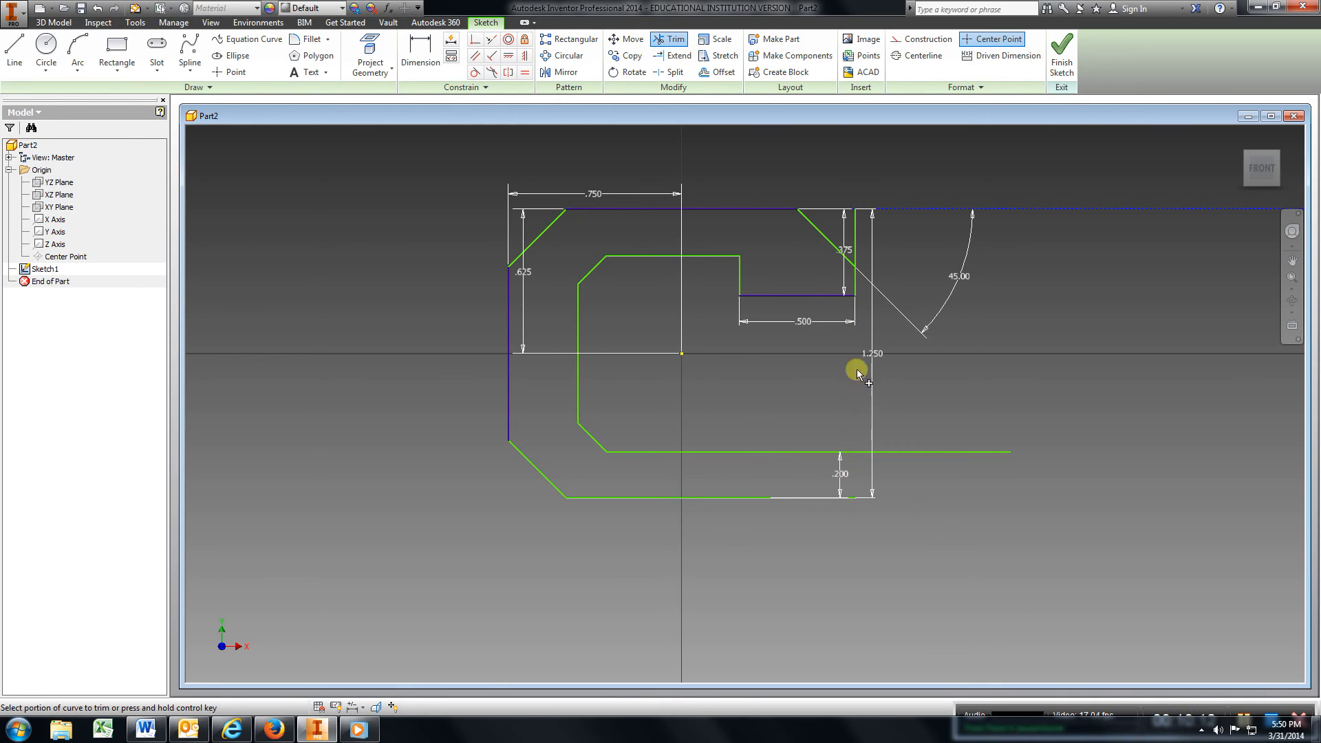
left_click(856, 234)
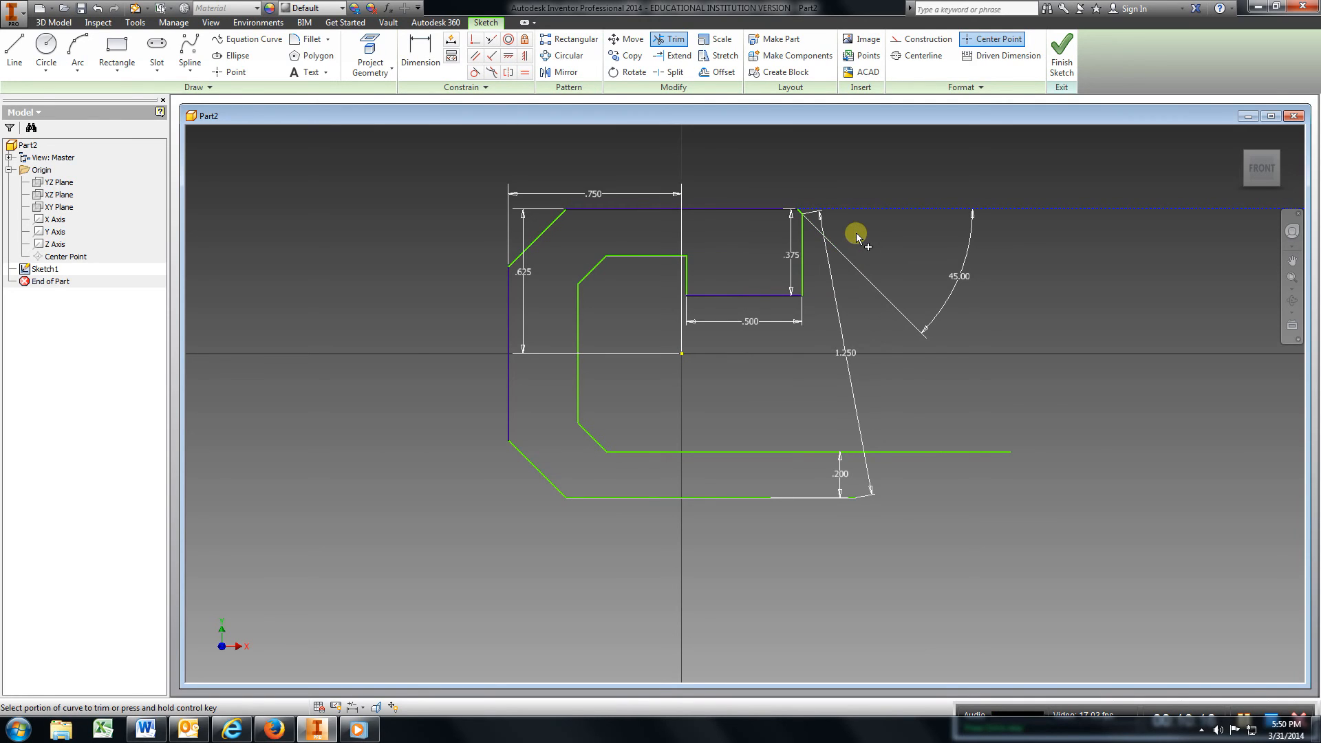
left_click(99, 9)
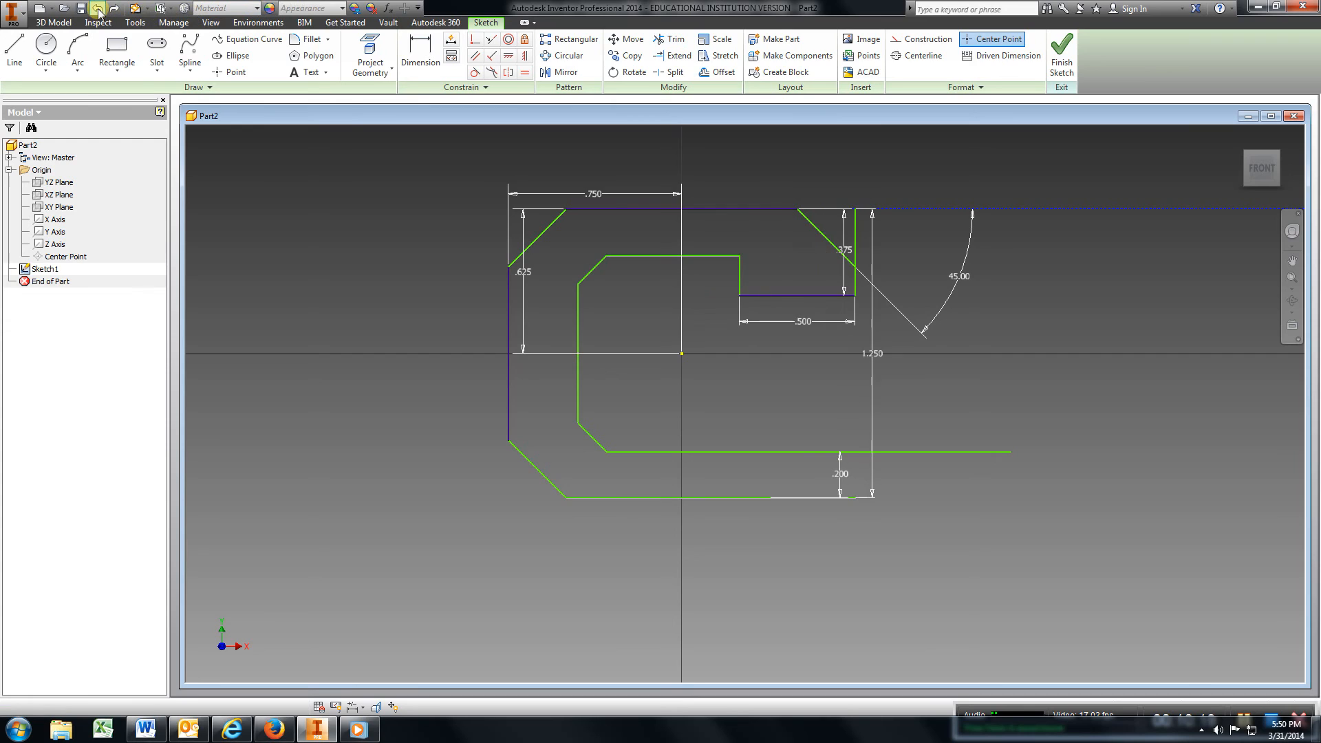
Delete the .375 in dimension between the top edge and the .5 in line
right_click(847, 252)
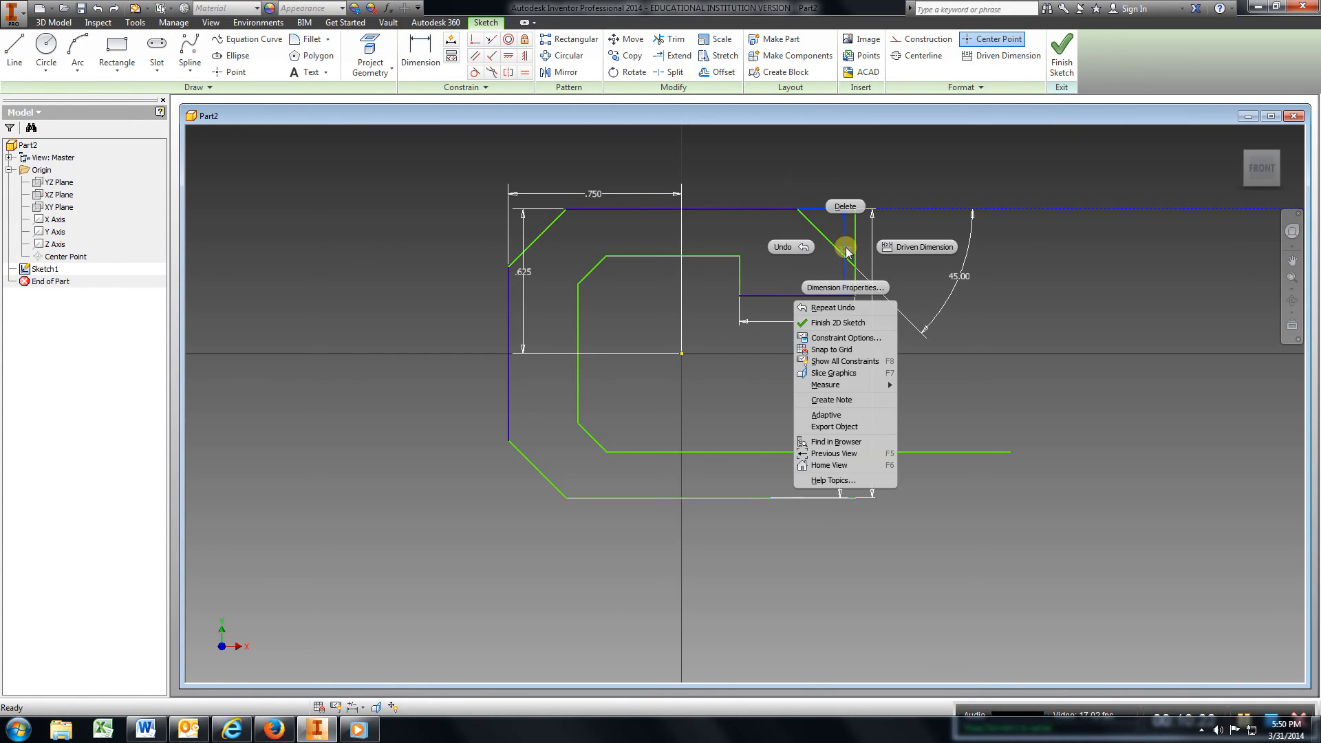
left_click(847, 206)
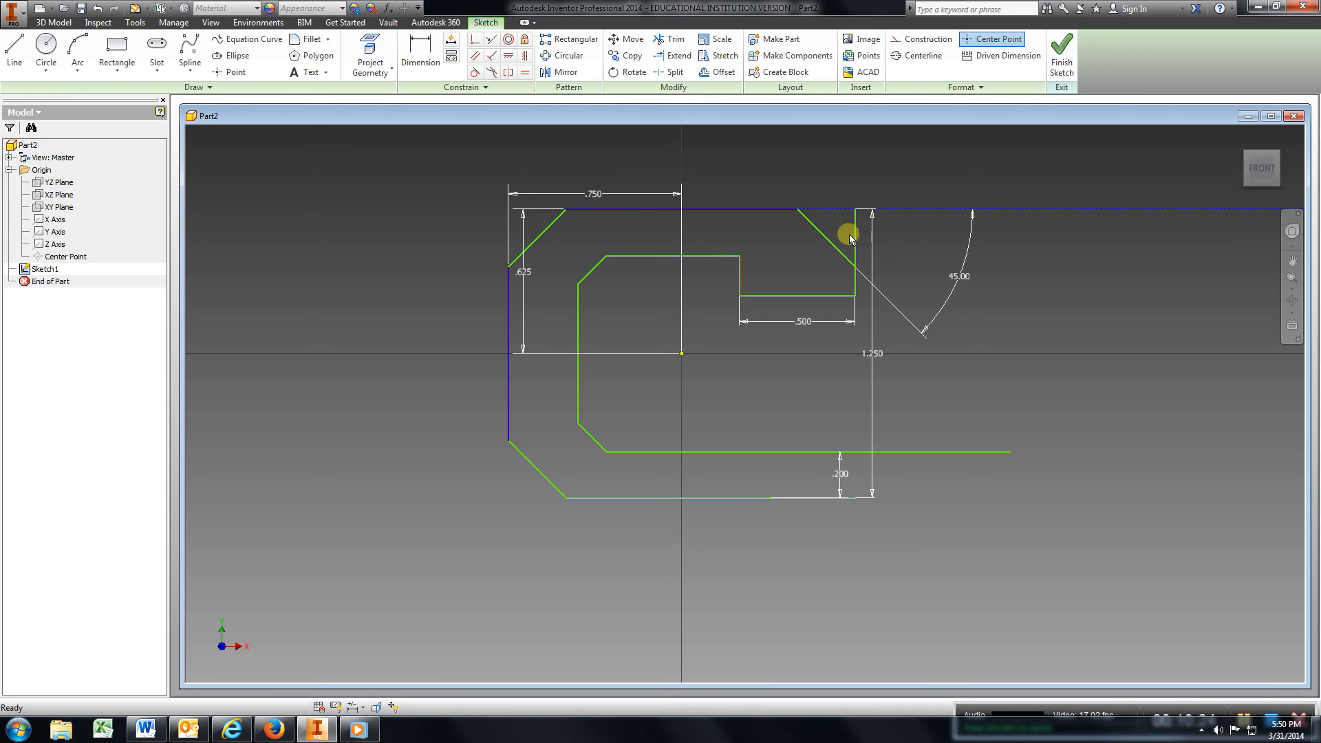
Try trimming the right edge's stub above the 45-degree line, and undo that trim
left_click(671, 39)
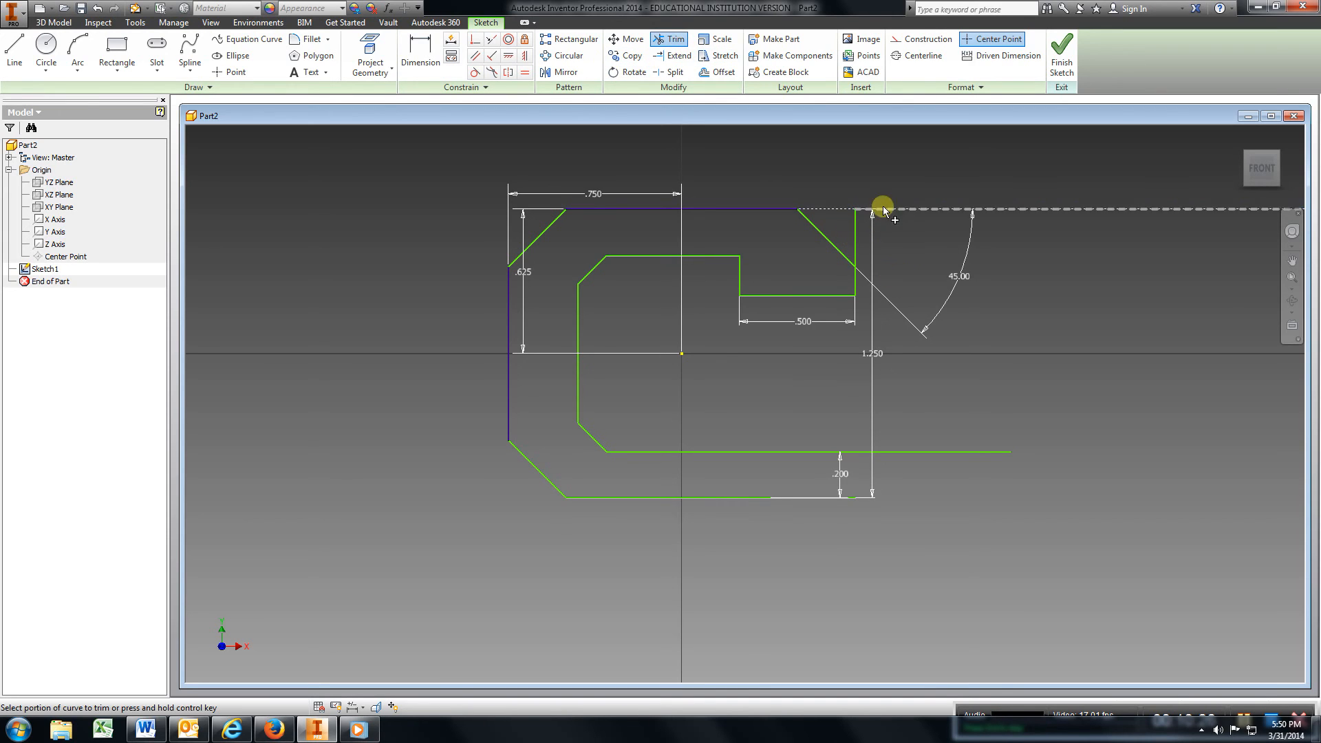
left_click(857, 238)
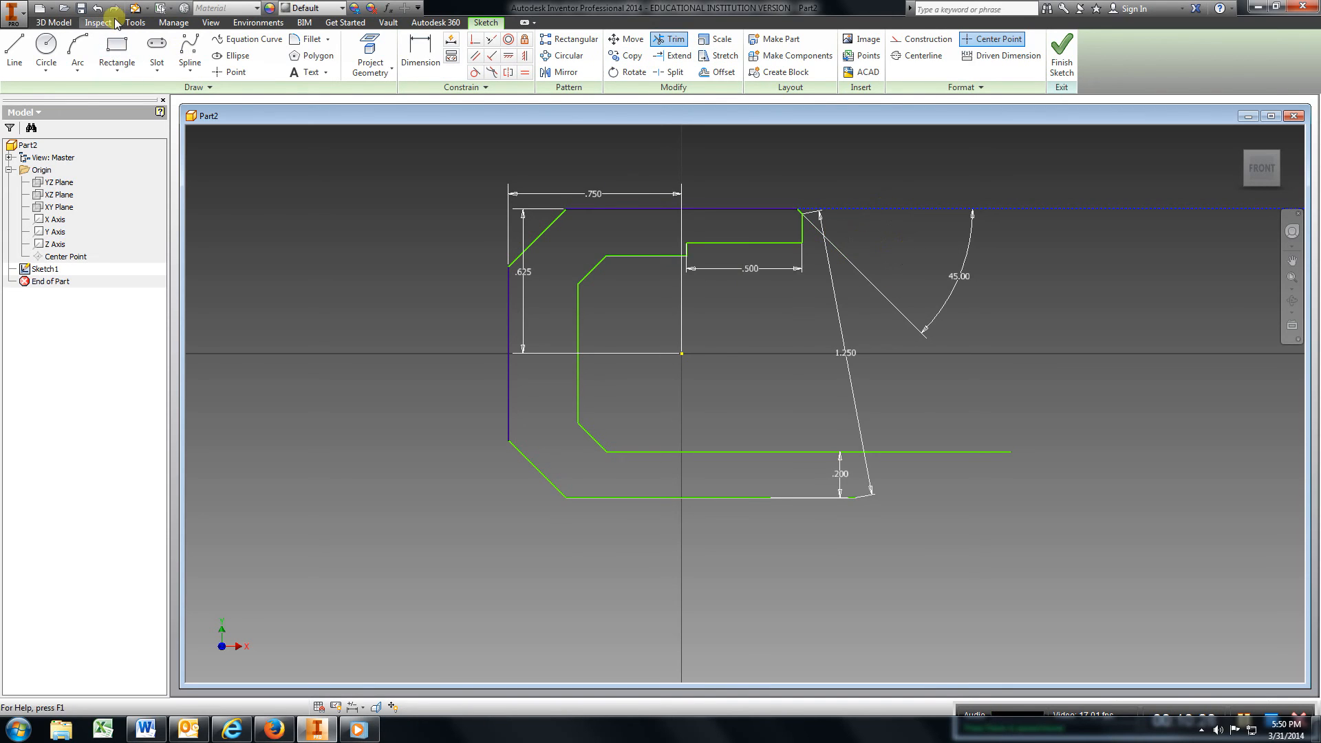
left_click(97, 8)
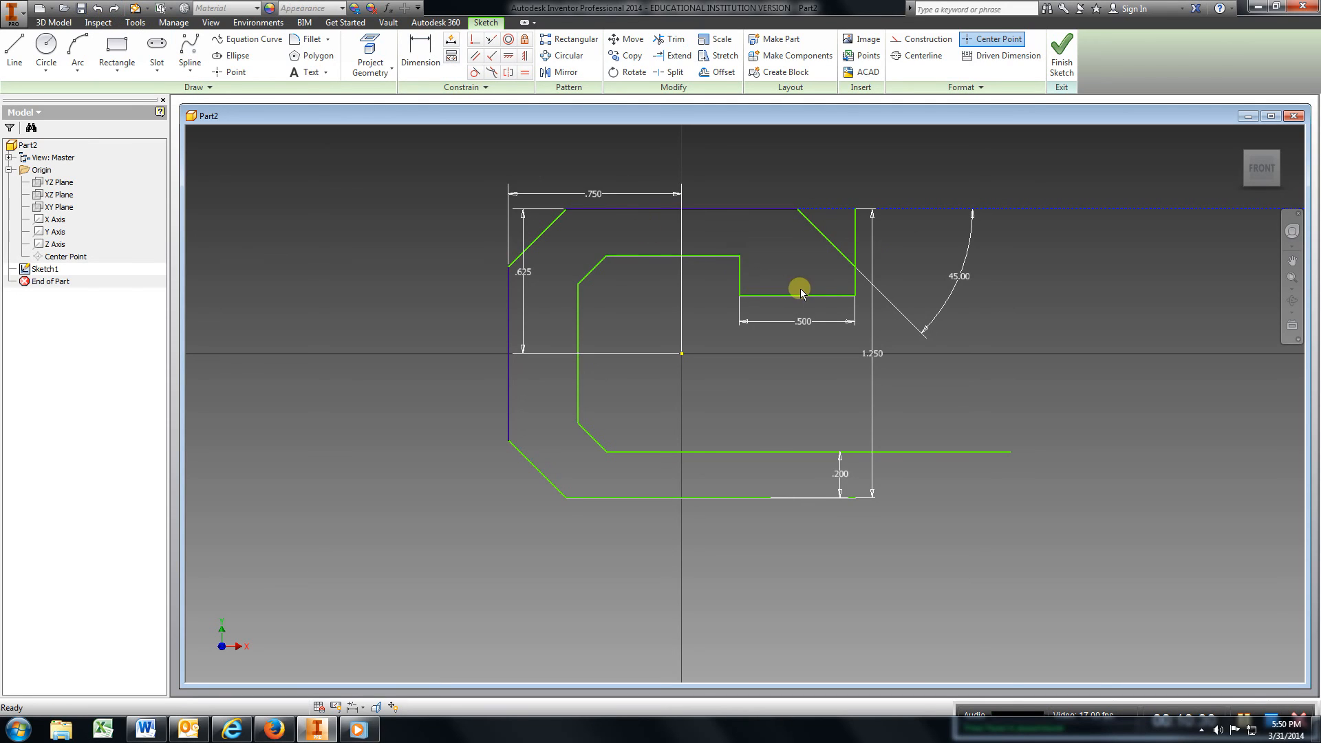
Delete the 1.250 overall height dimension and the 45-degree angle dimension from the sketch
right_click(871, 353)
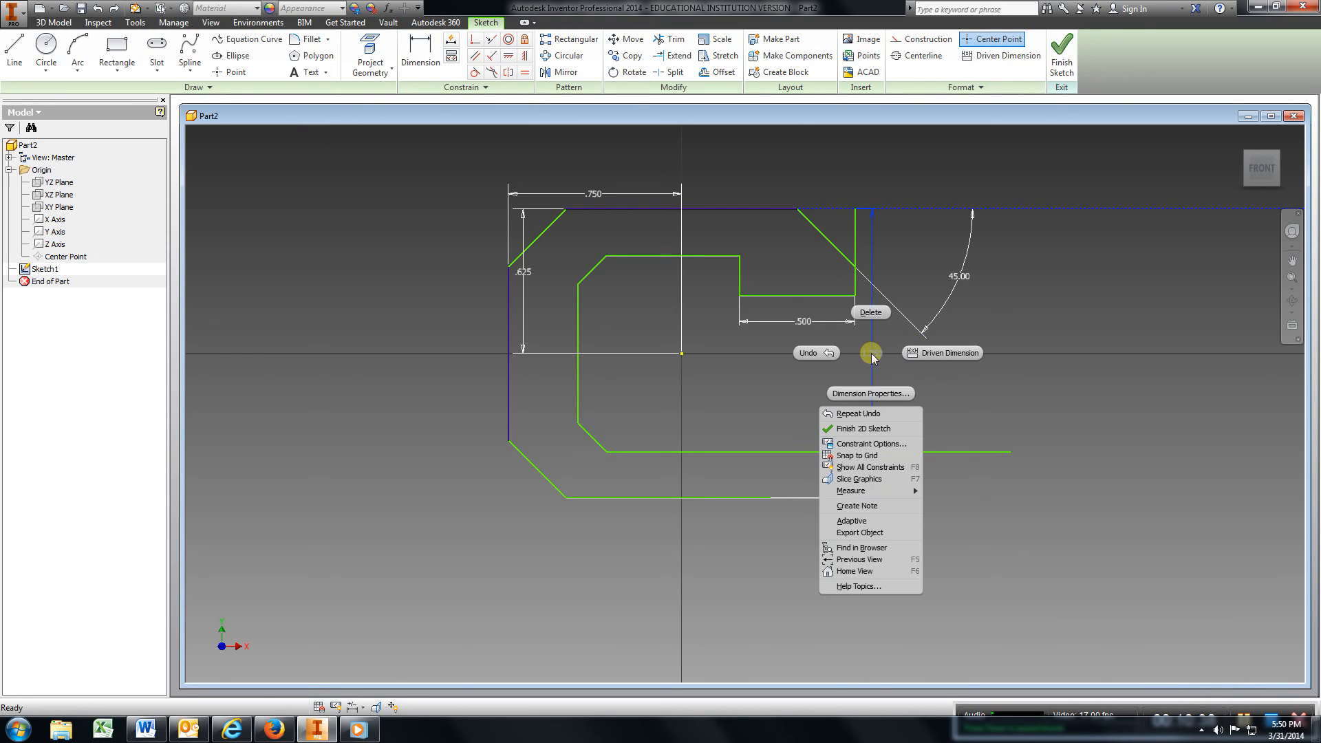
left_click(872, 313)
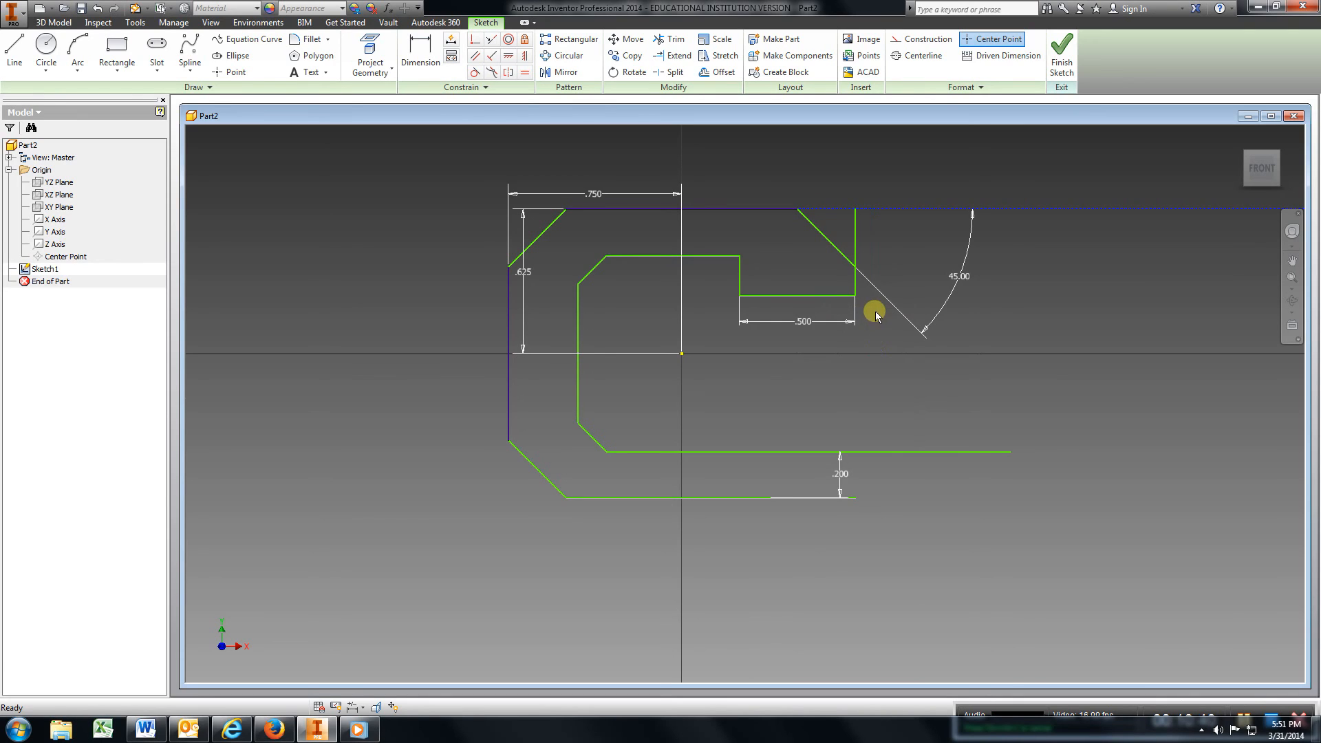
right_click(960, 275)
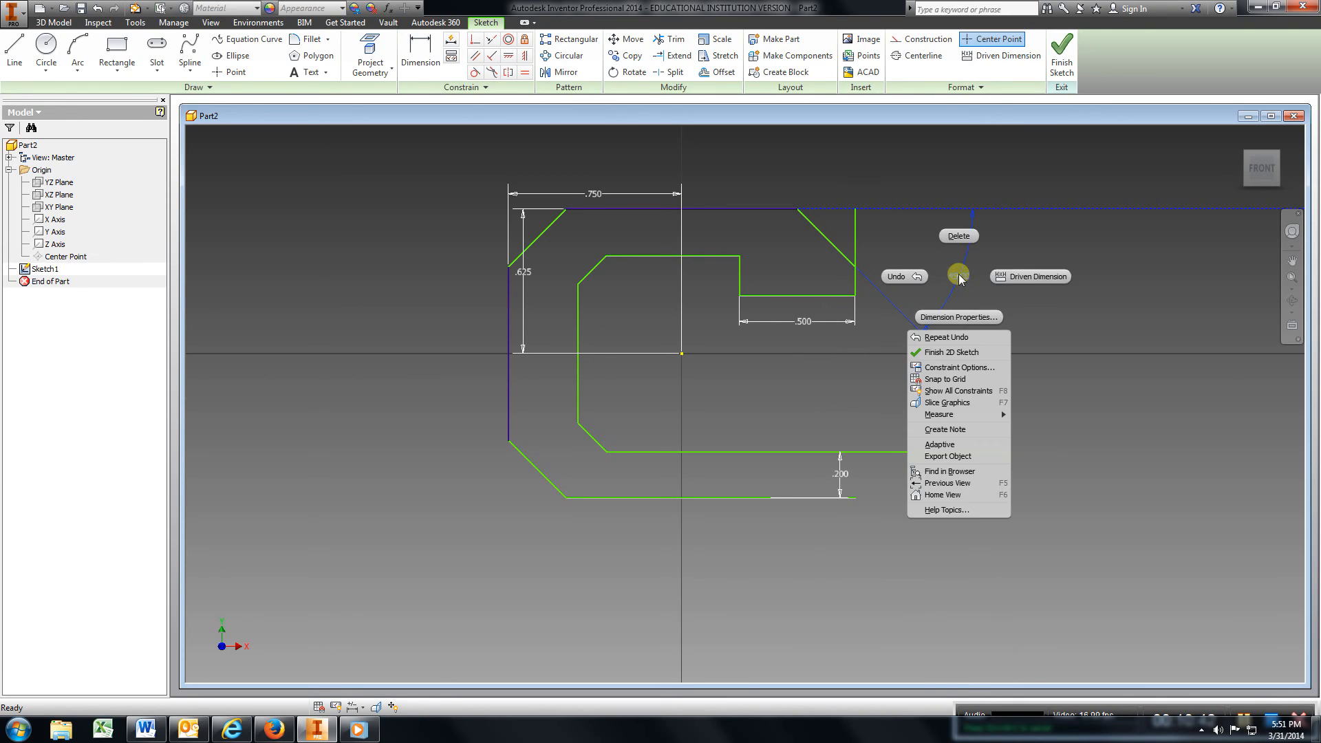
left_click(960, 236)
Trim away the right edge's stub above the angled cut and the profile's lower horizontal and lower-left angled lines
left_click(671, 39)
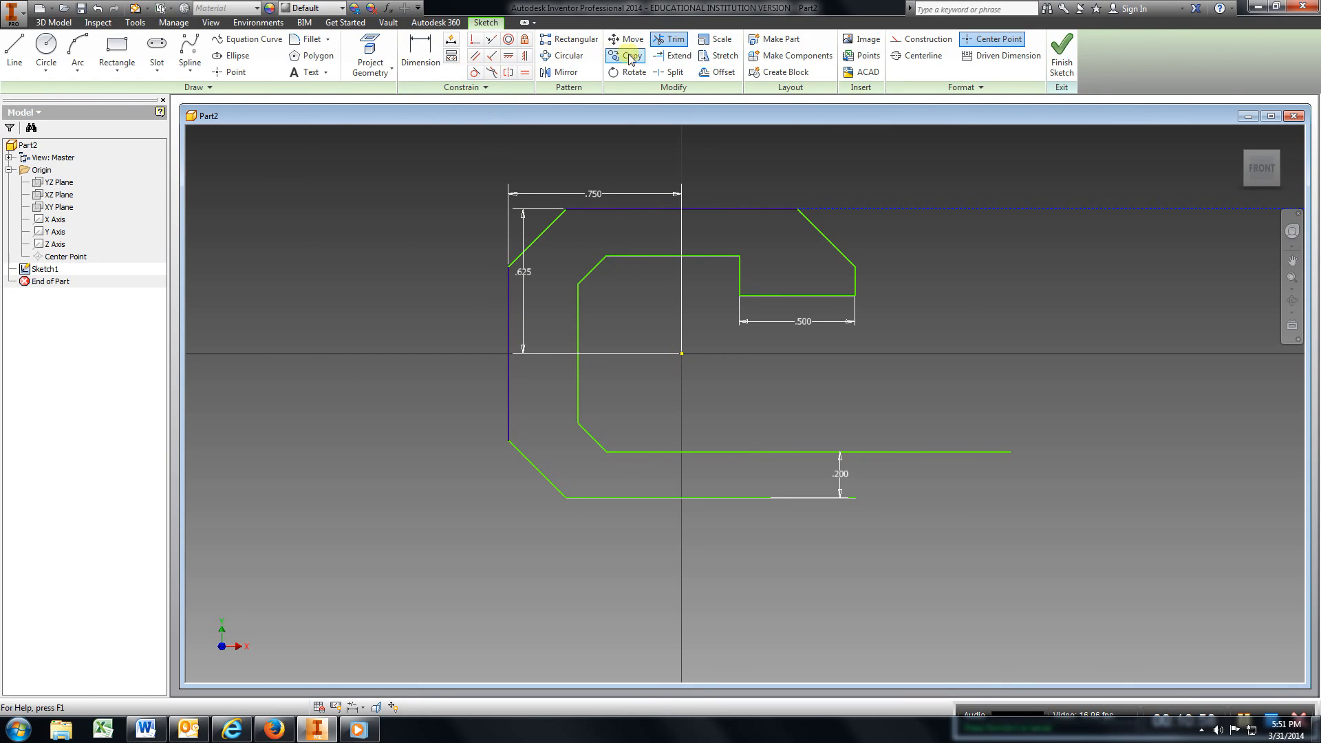
left_click(733, 452)
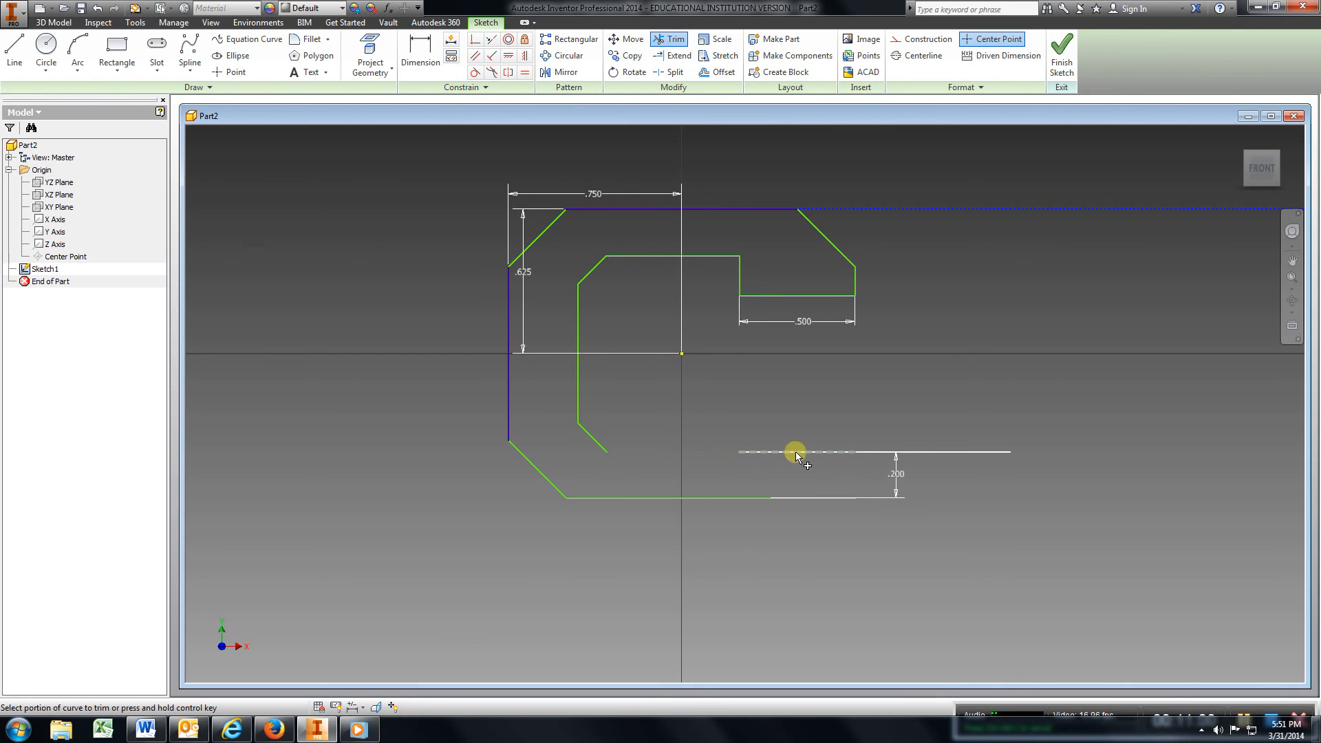
left_click(798, 452)
left_click(876, 454)
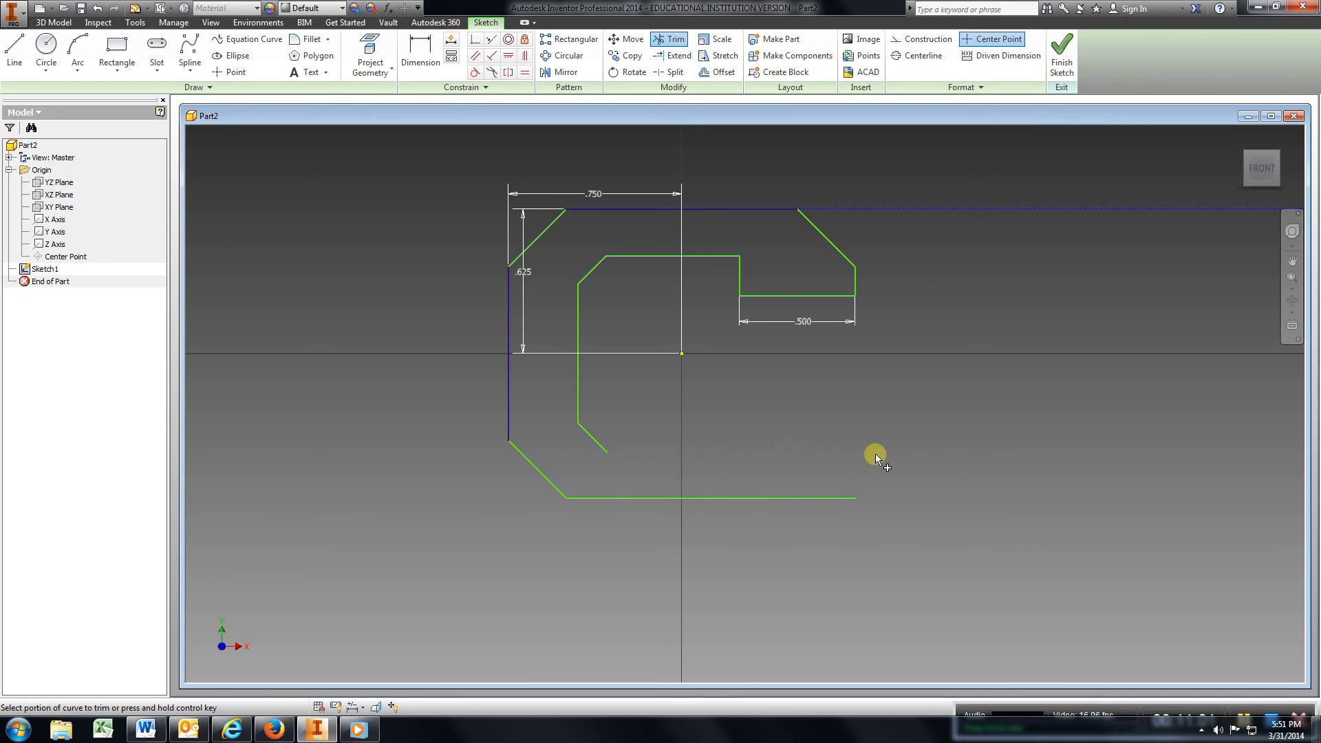
left_click(609, 497)
left_click(775, 499)
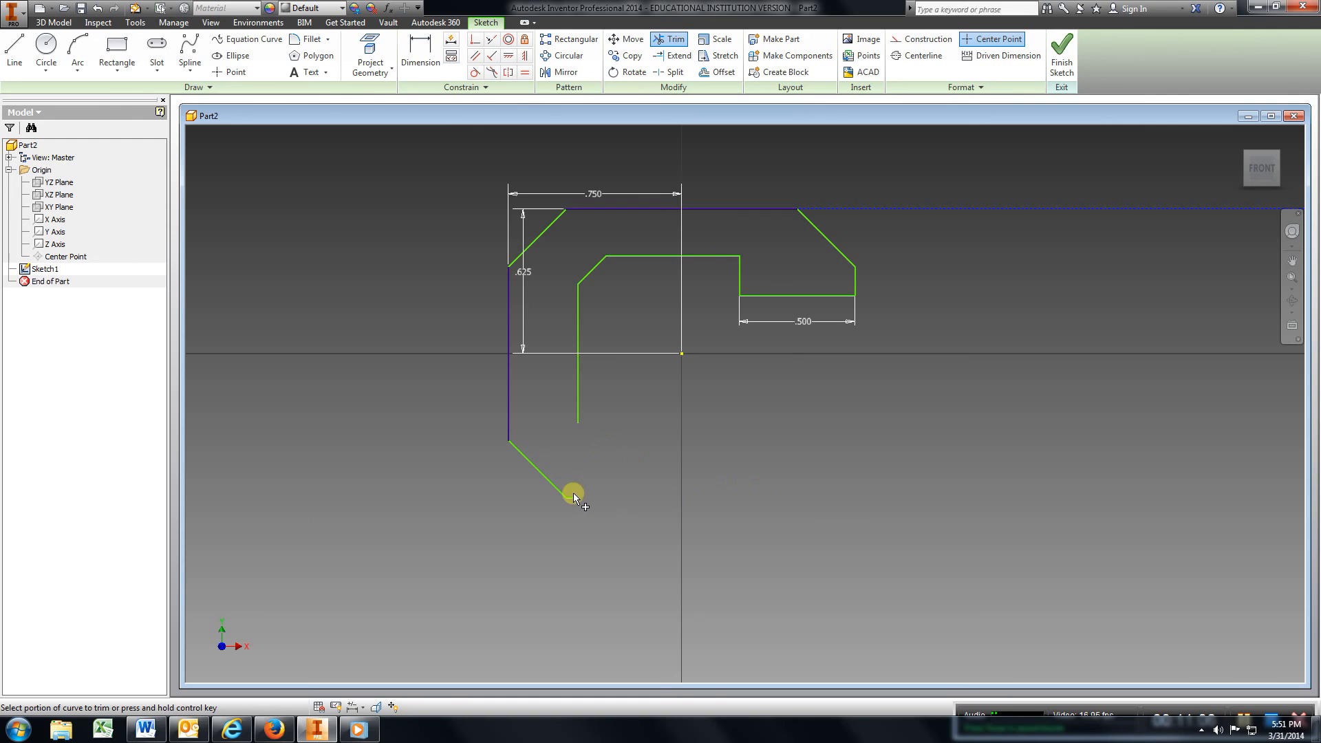
left_click(574, 497)
Draw a horizontal line at the origin's height between the inner and outer left edges, and trim both edges below it
key("l")
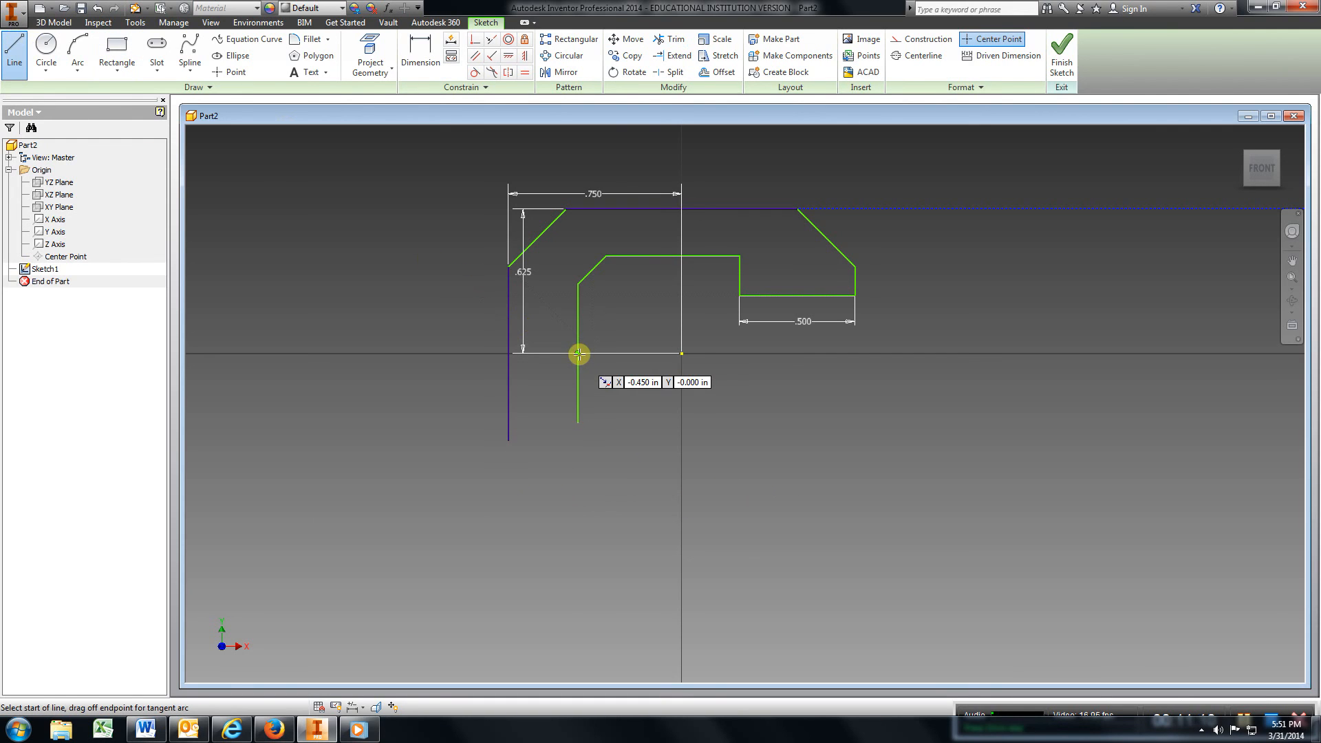
left_click(578, 353)
left_click(507, 353)
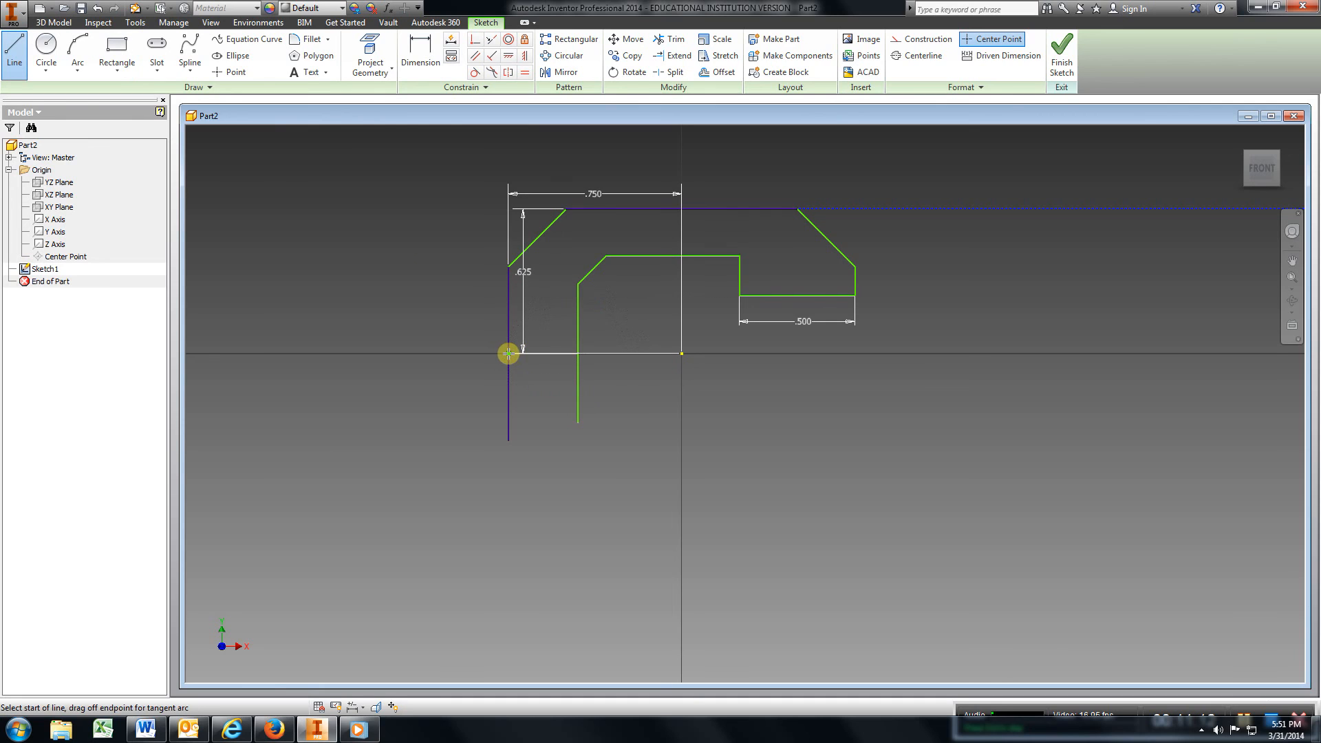
left_click(684, 43)
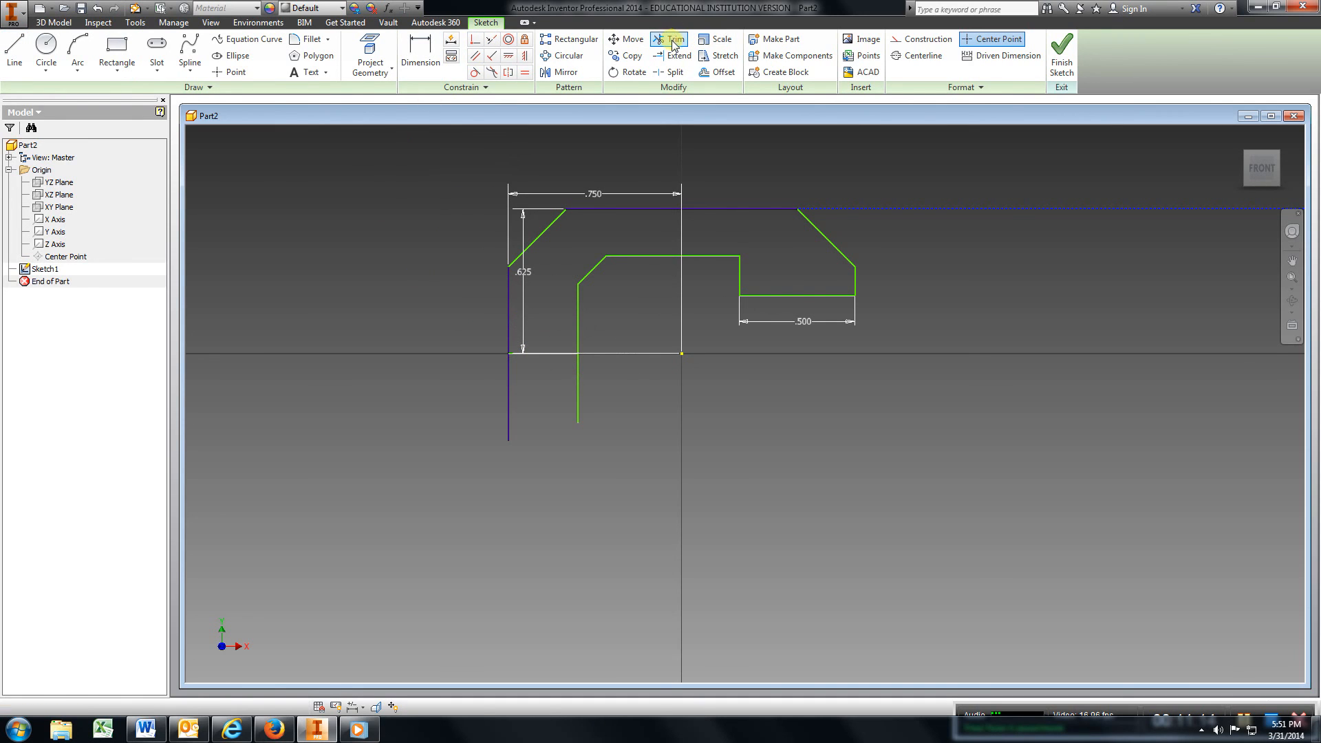
left_click(505, 381)
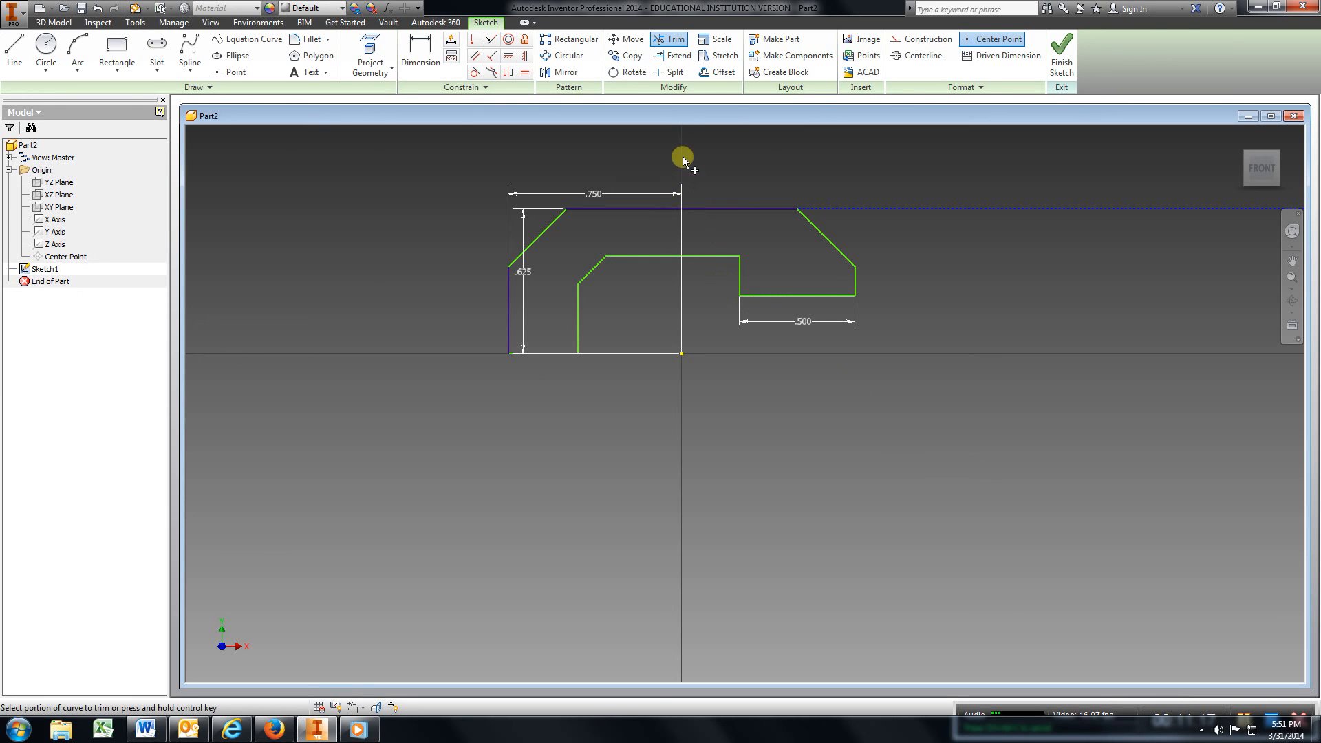
Mirror all lines of the upper half profile about the short horizontal line between the left edges
left_click(557, 72)
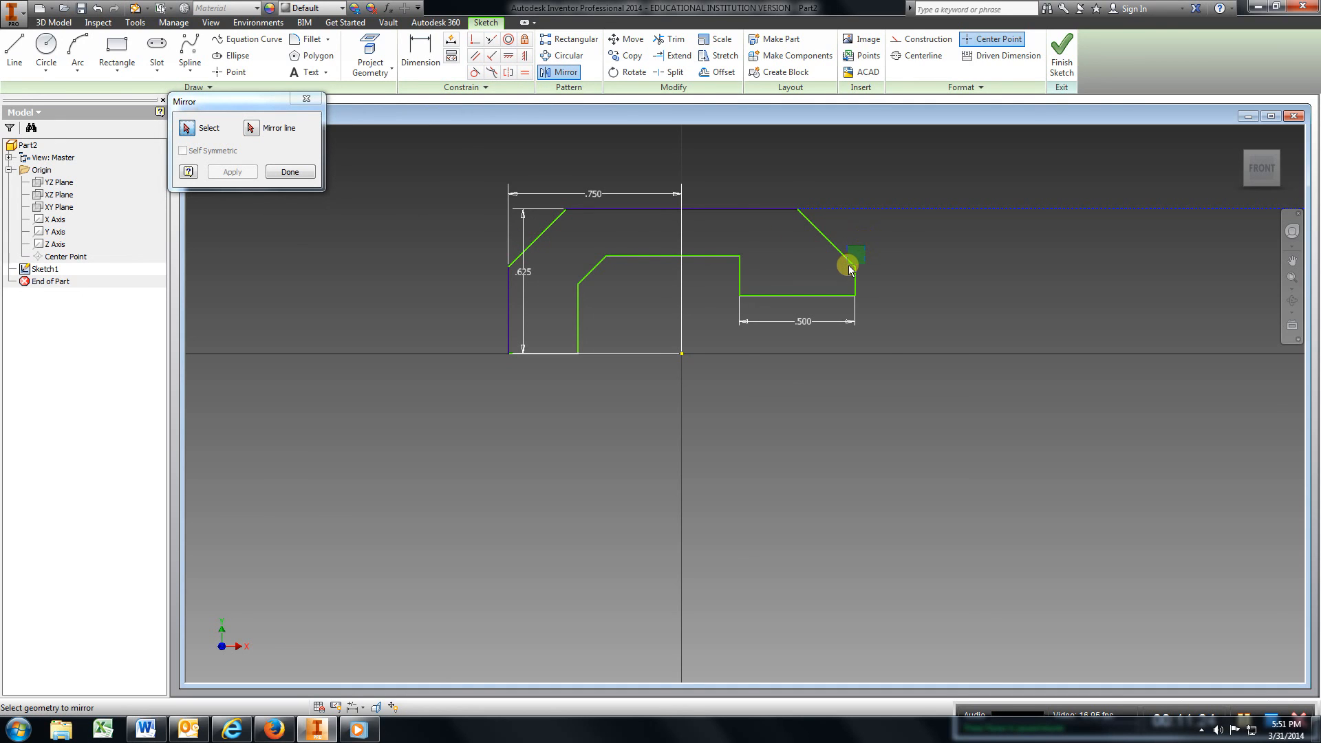
left_click(828, 295)
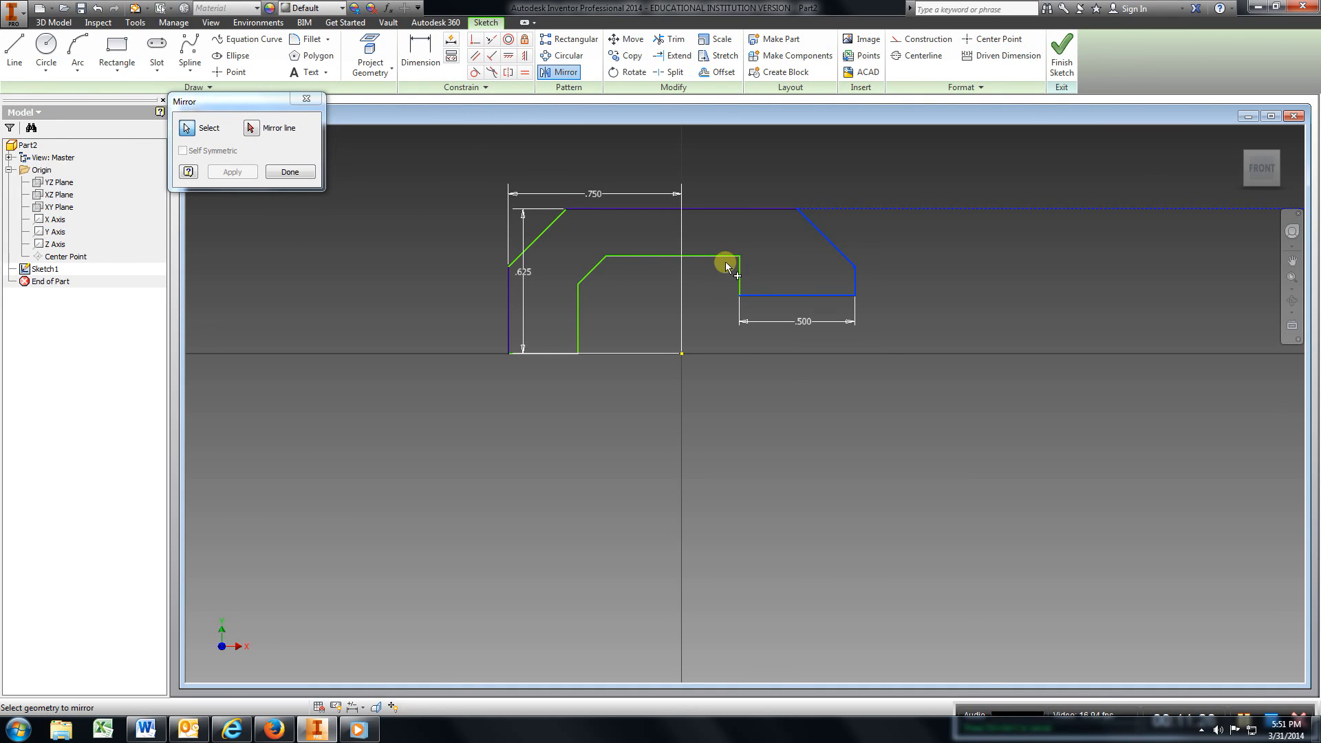
left_click(741, 273)
left_click(725, 256)
left_click(732, 208)
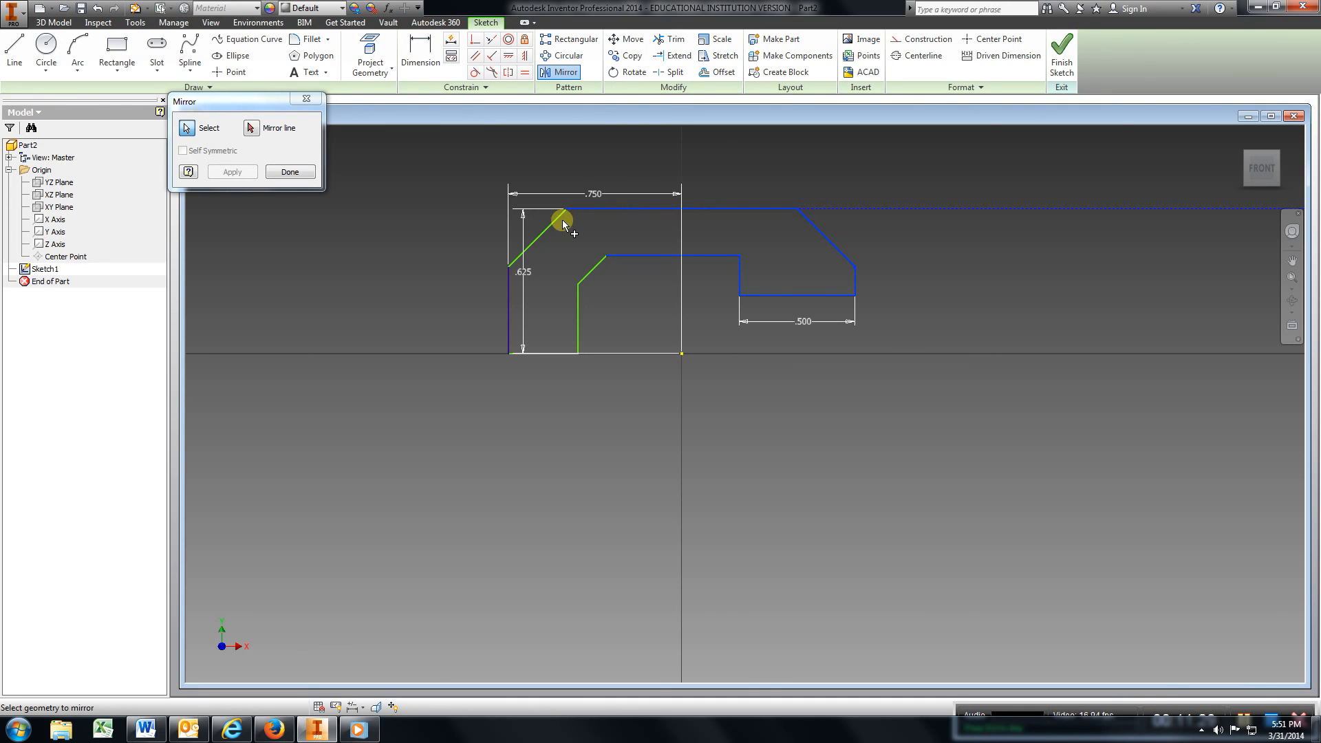
left_click(589, 266)
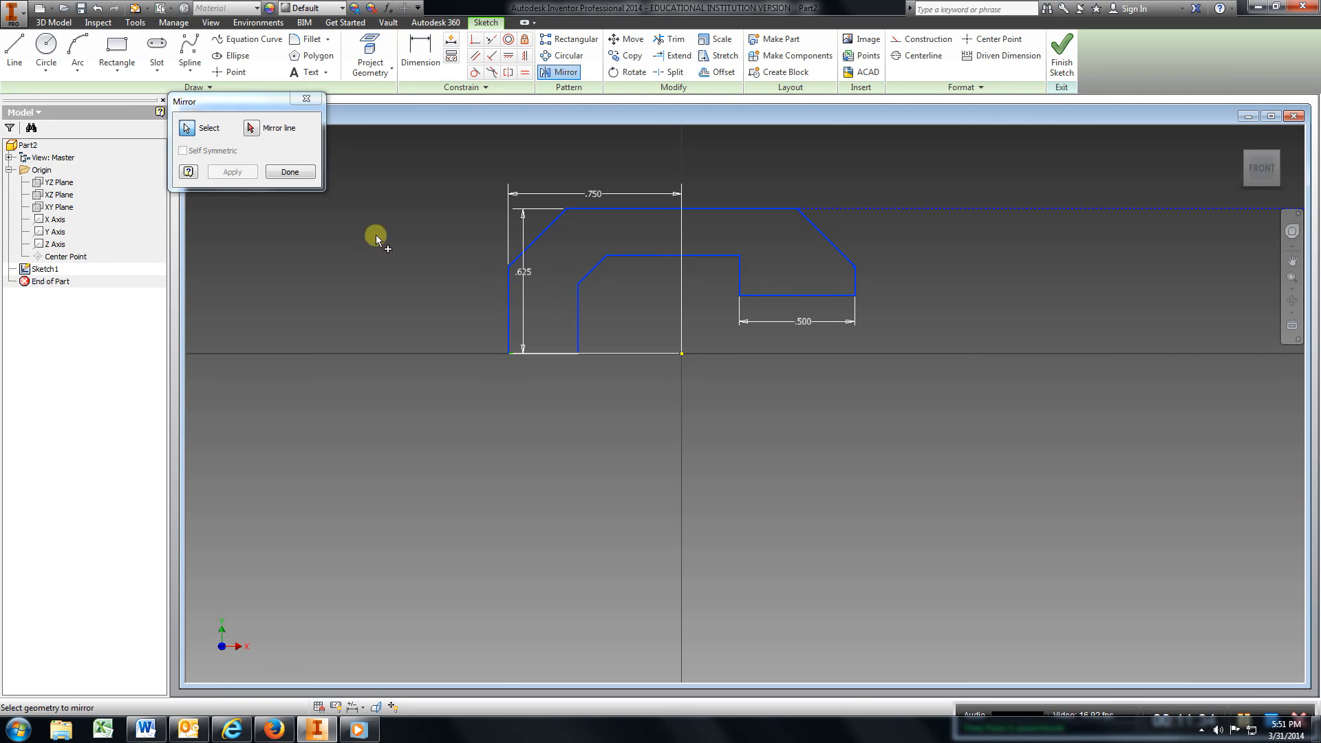
left_click(251, 129)
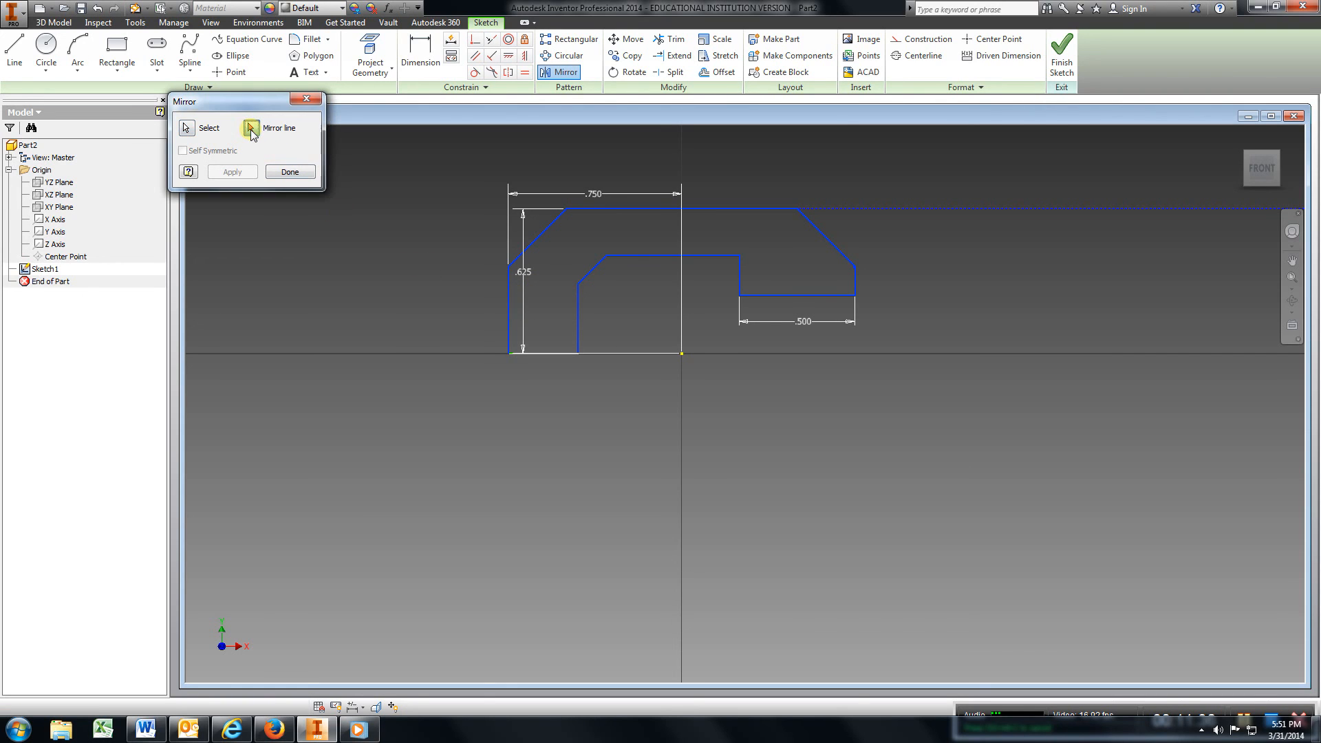
left_click(543, 354)
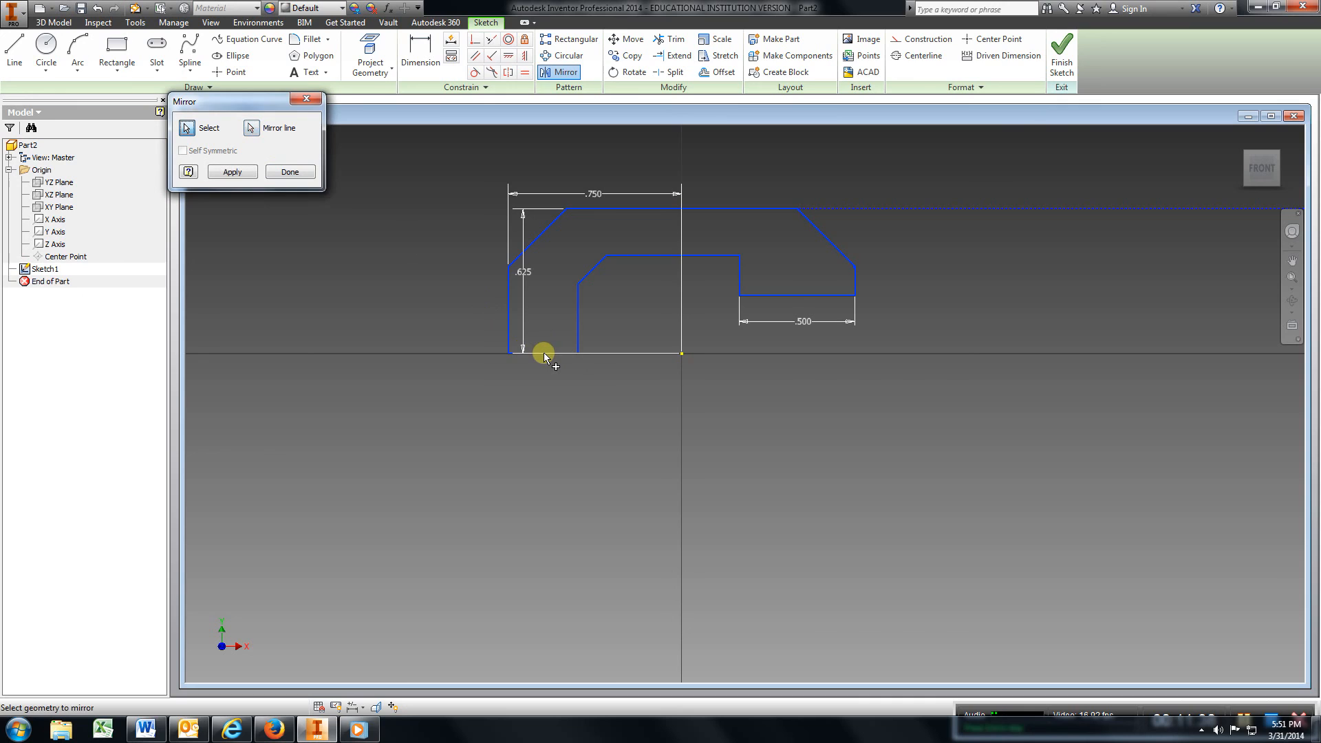
left_click(232, 172)
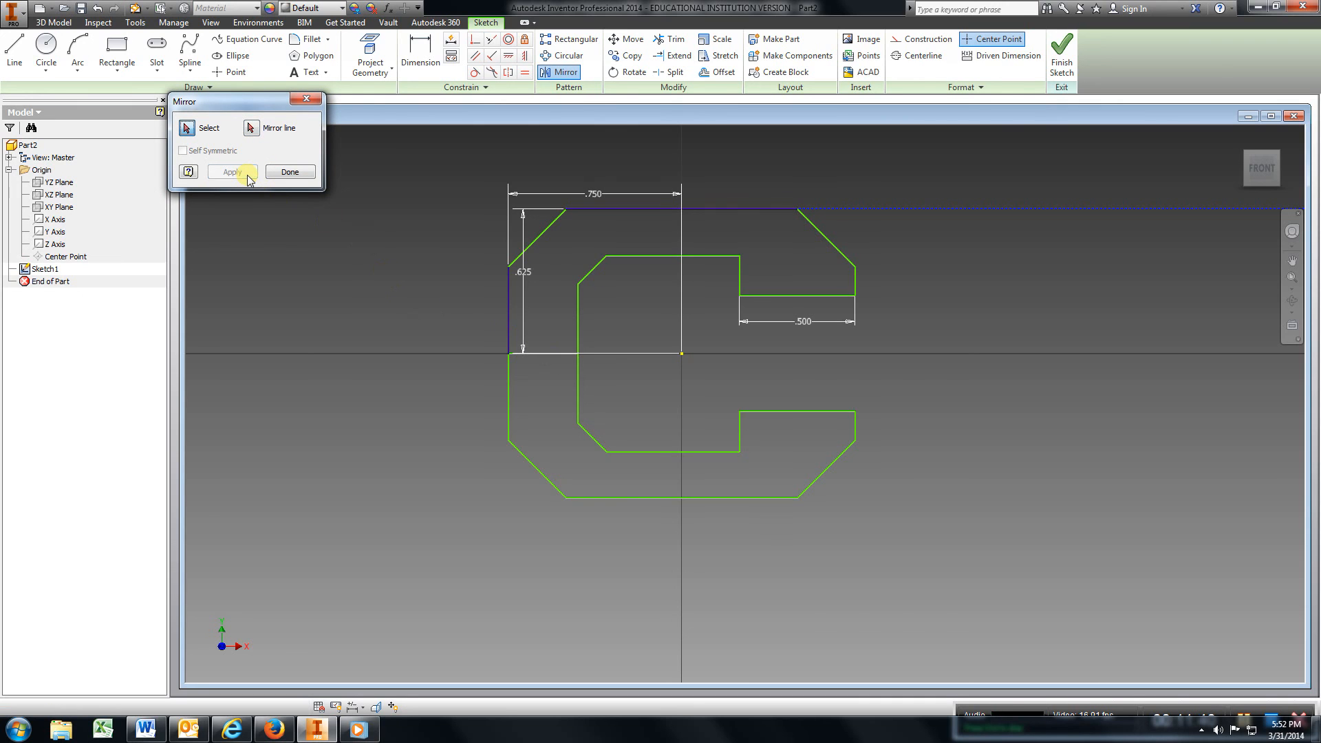
left_click(289, 172)
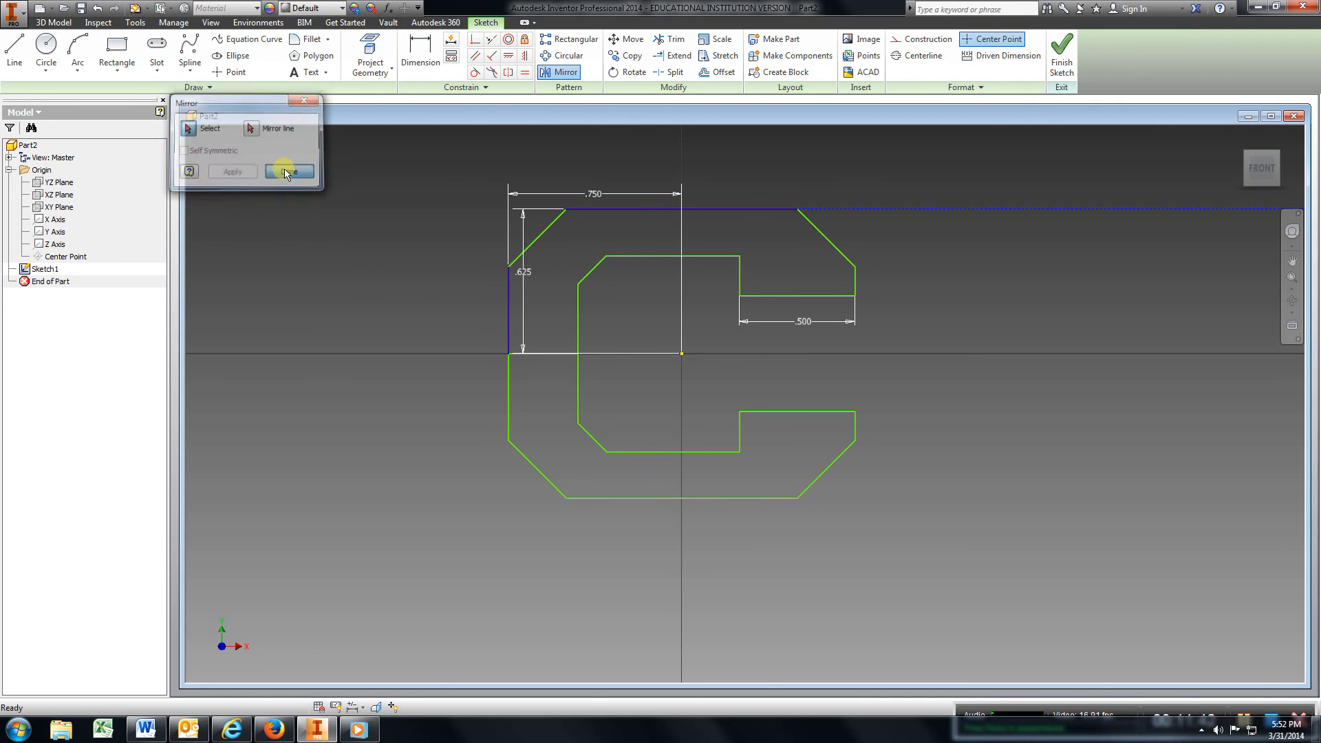
Trim away the short horizontal mirror line between the left edges and finish the sketch
left_click(670, 39)
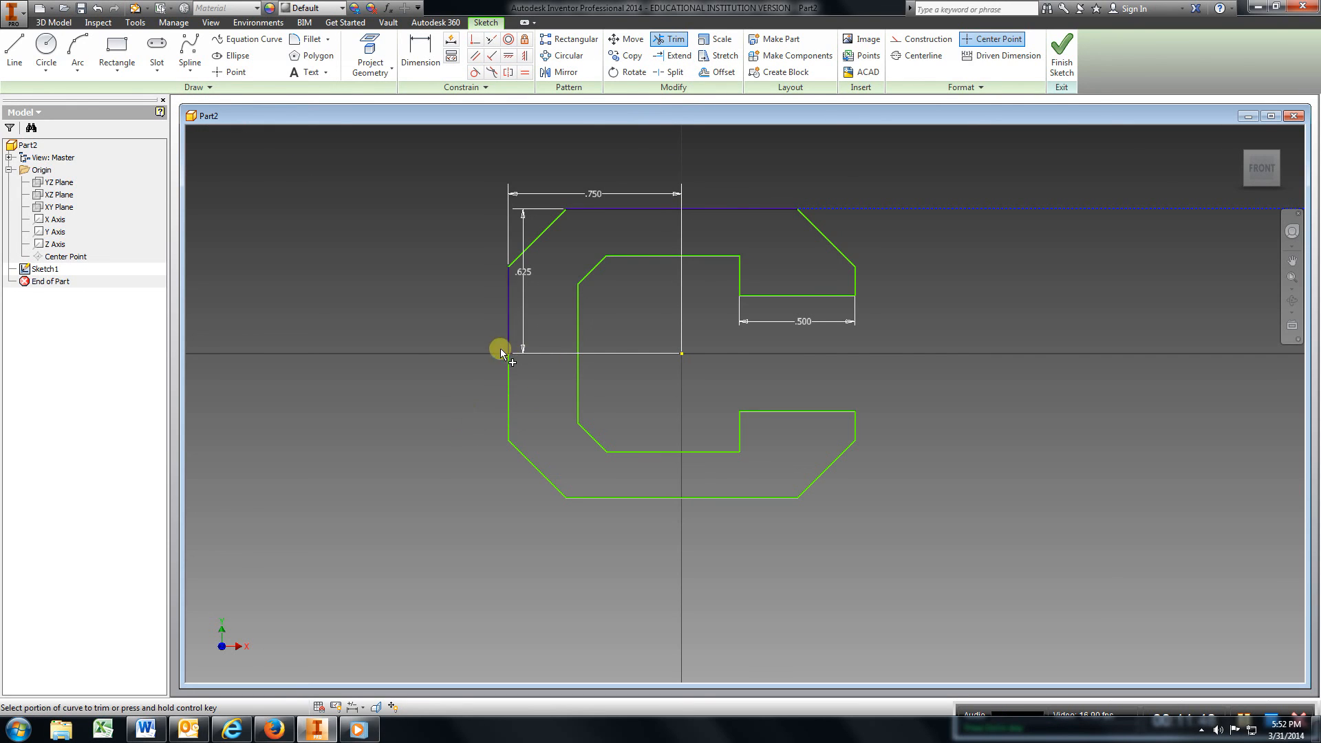
scroll(502, 349, "up", 5)
scroll(602, 383, "down", 6)
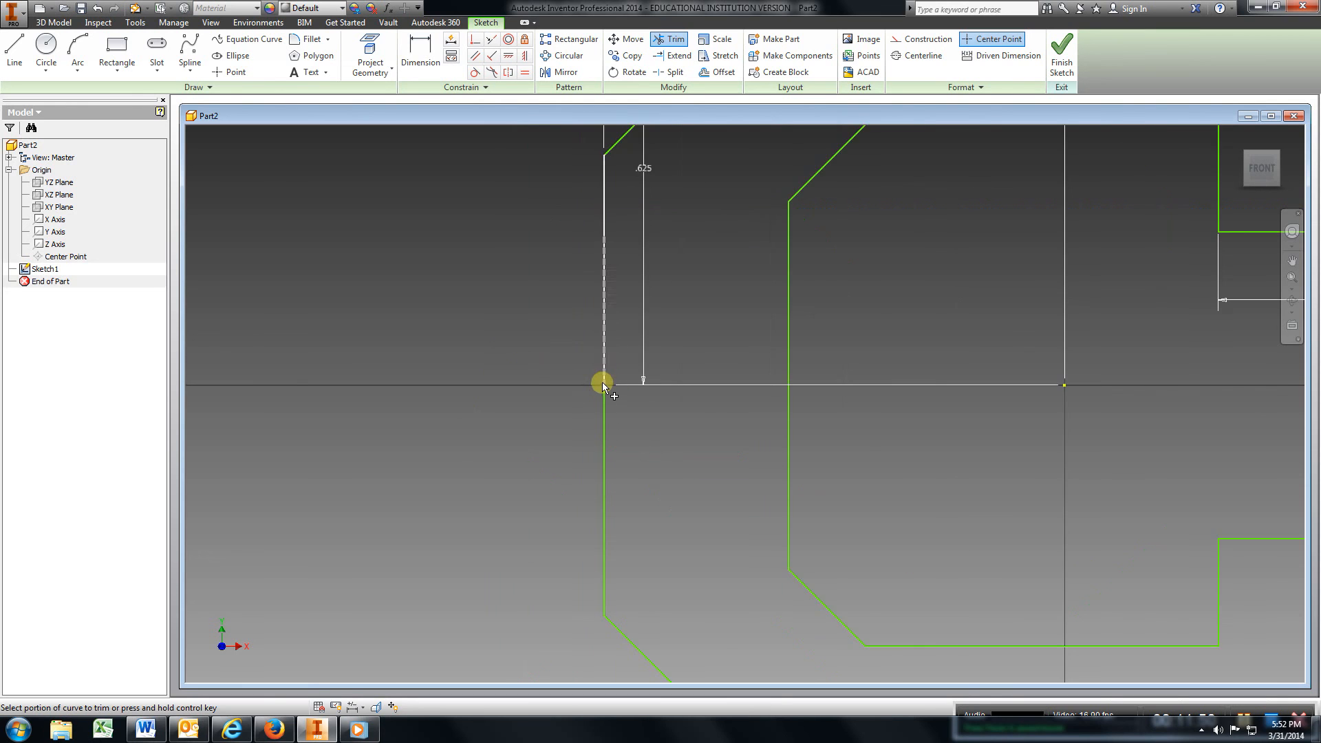
left_click(1062, 54)
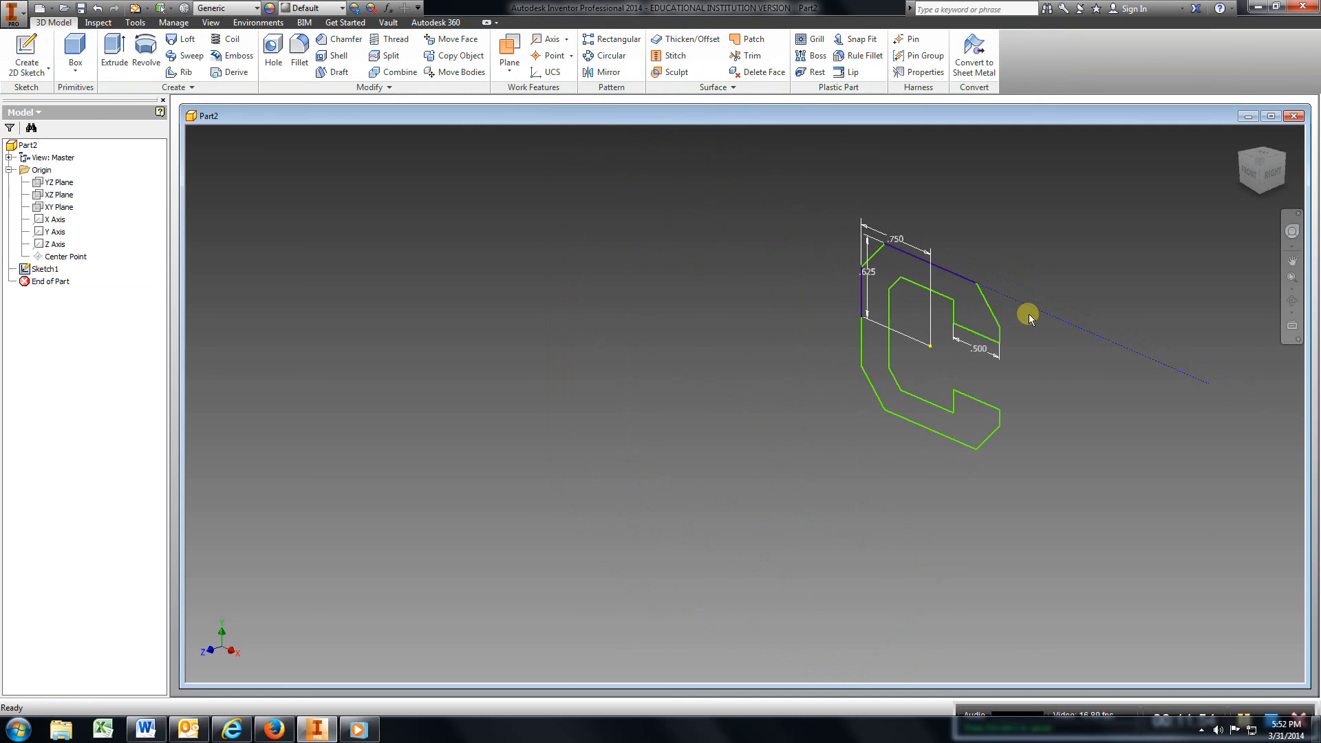
Extrude the closed C profile .25 in into a solid and orbit slightly around it
scroll(1029, 314, "down", 5)
left_click(111, 54)
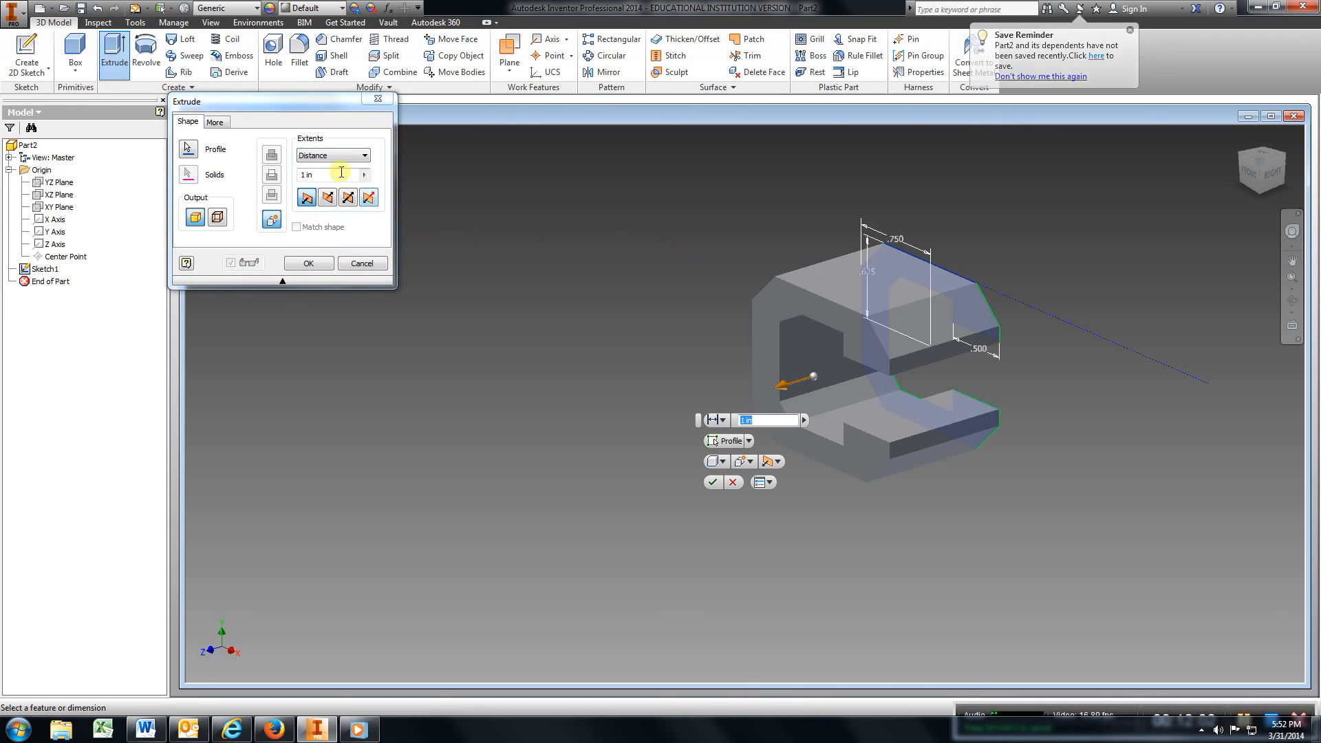
left_click(320, 175)
type(".25")
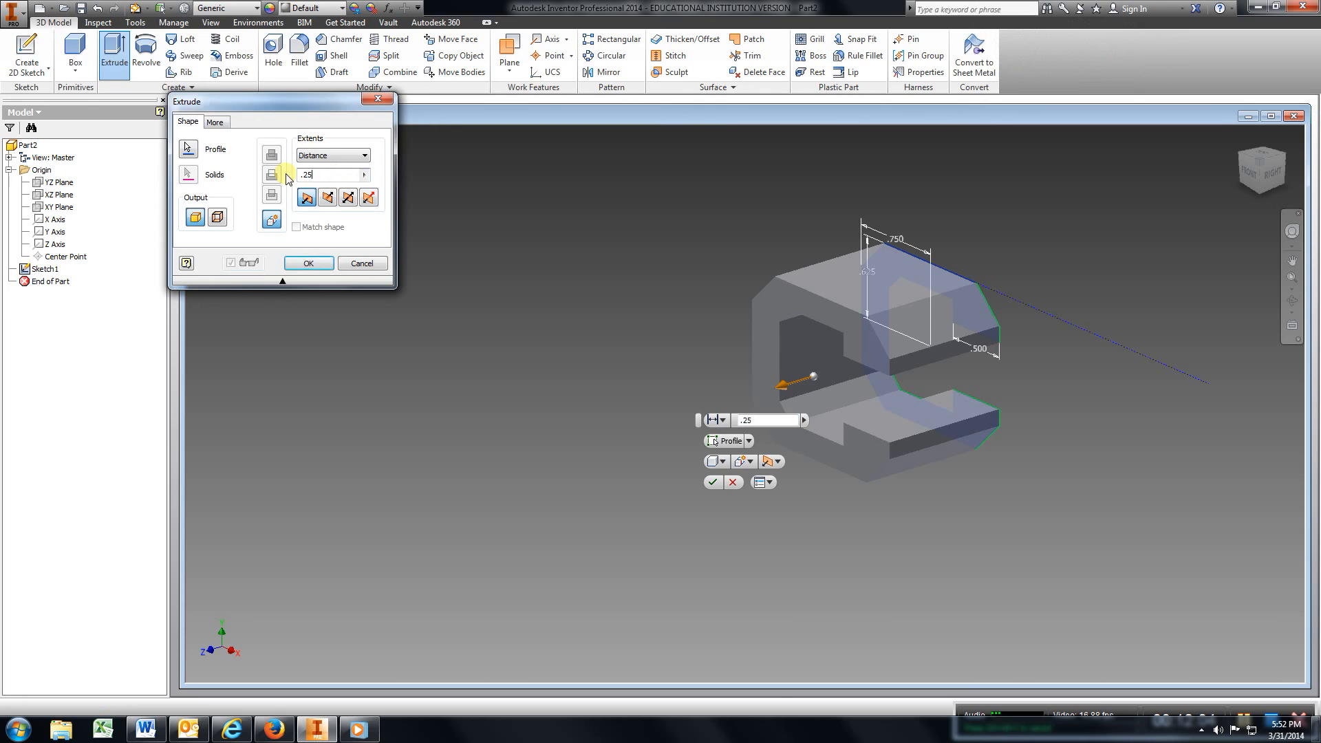
key("Return")
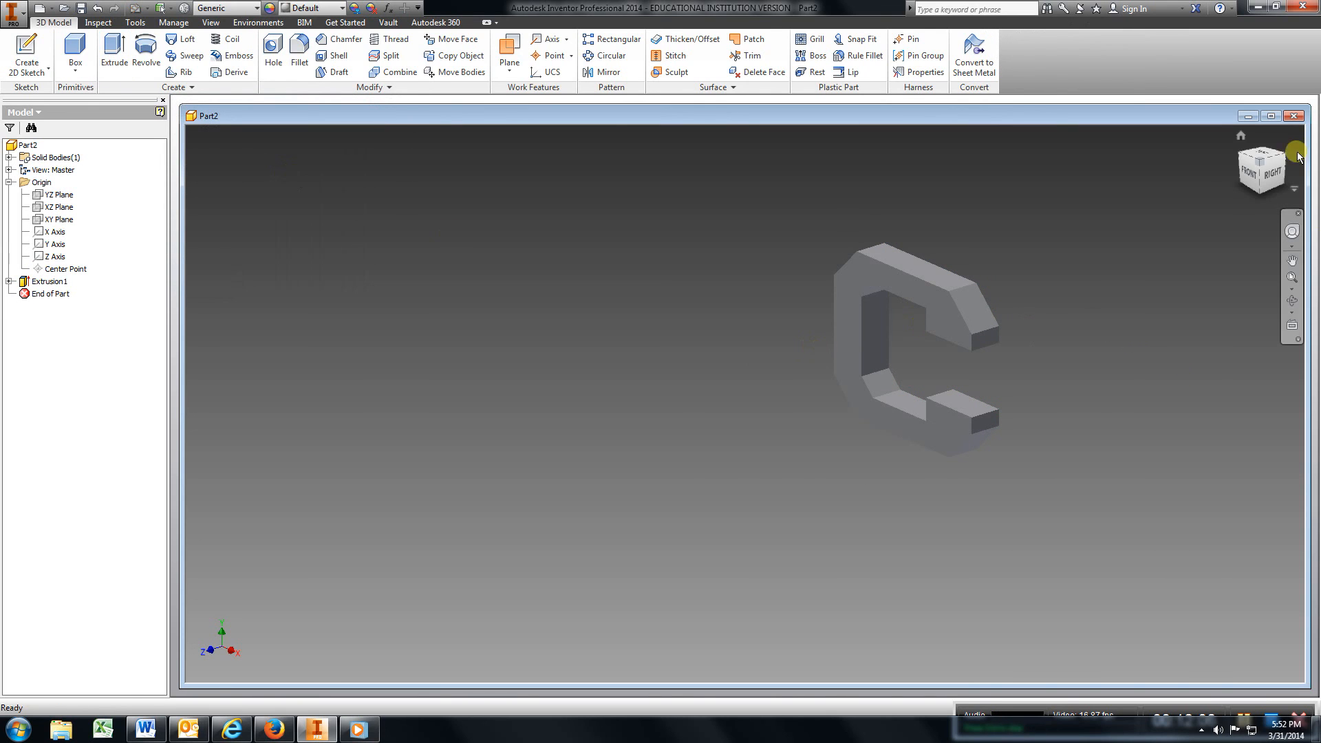
mouse_move(1260, 178)
left_mouse_down()
mouse_move(235, 157)
mouse_move(1300, 304)
mouse_move(1248, 242)
mouse_move(1249, 177)
left_mouse_up()
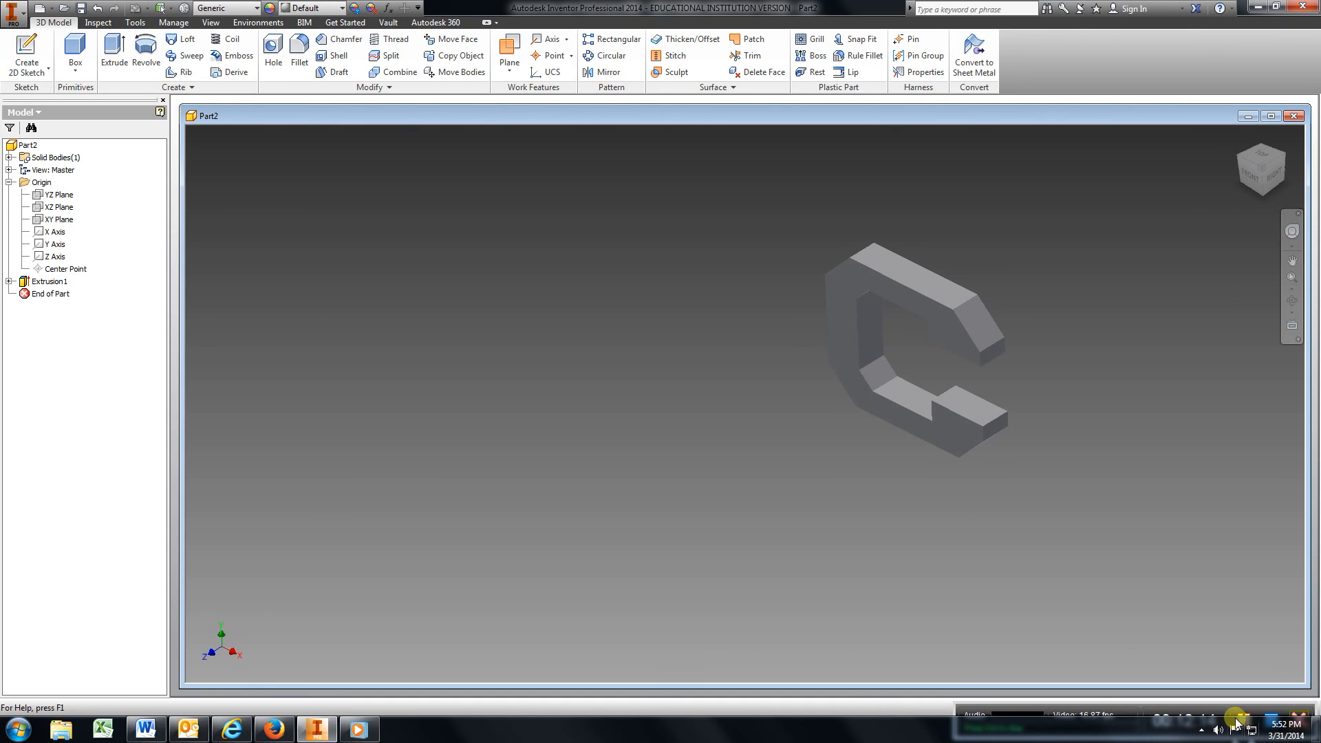
left_click(1274, 725)
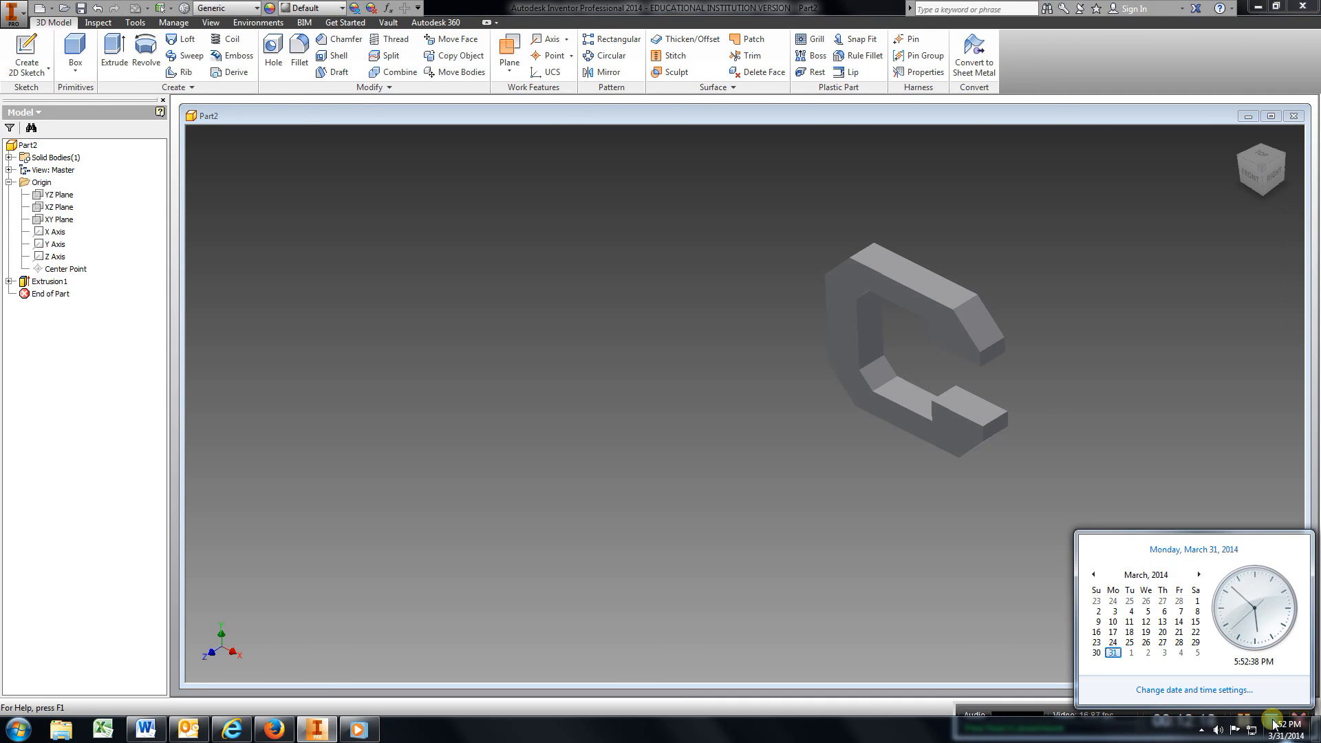
left_click(1273, 722)
left_click(1253, 698)
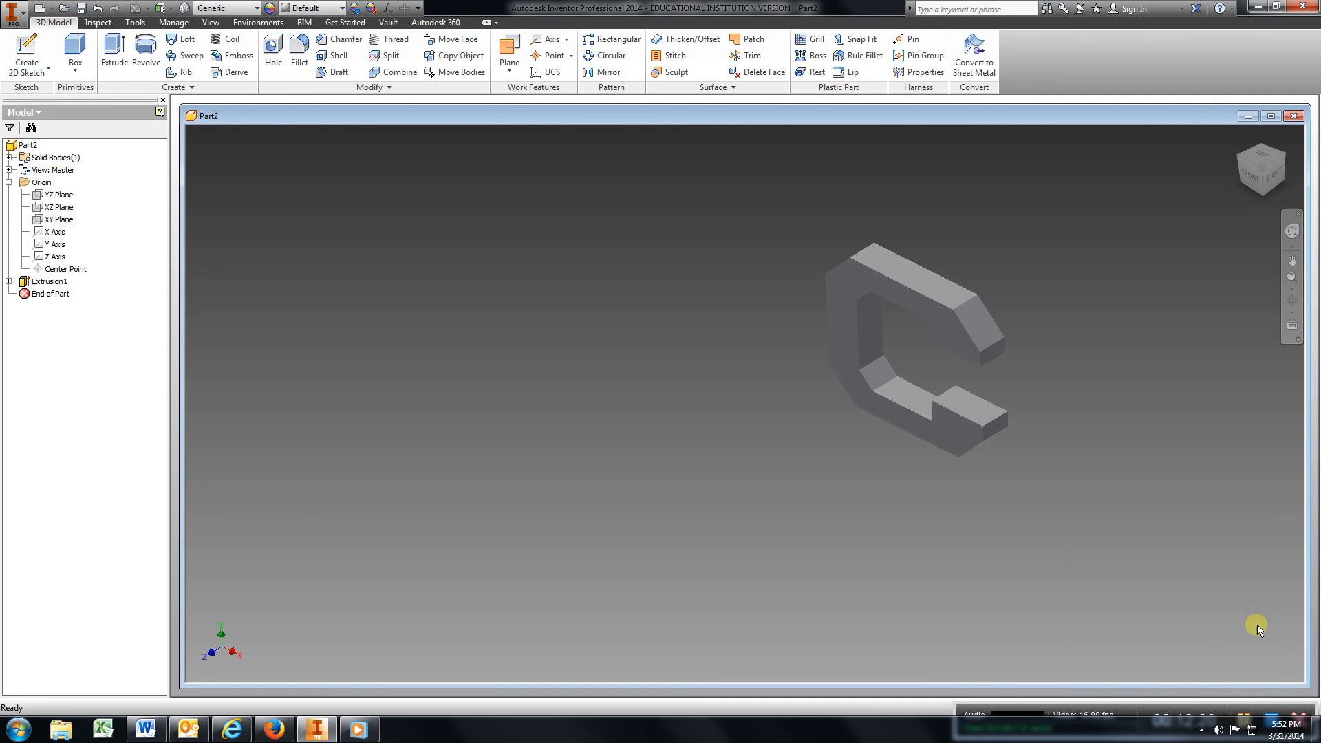
left_click(1249, 728)
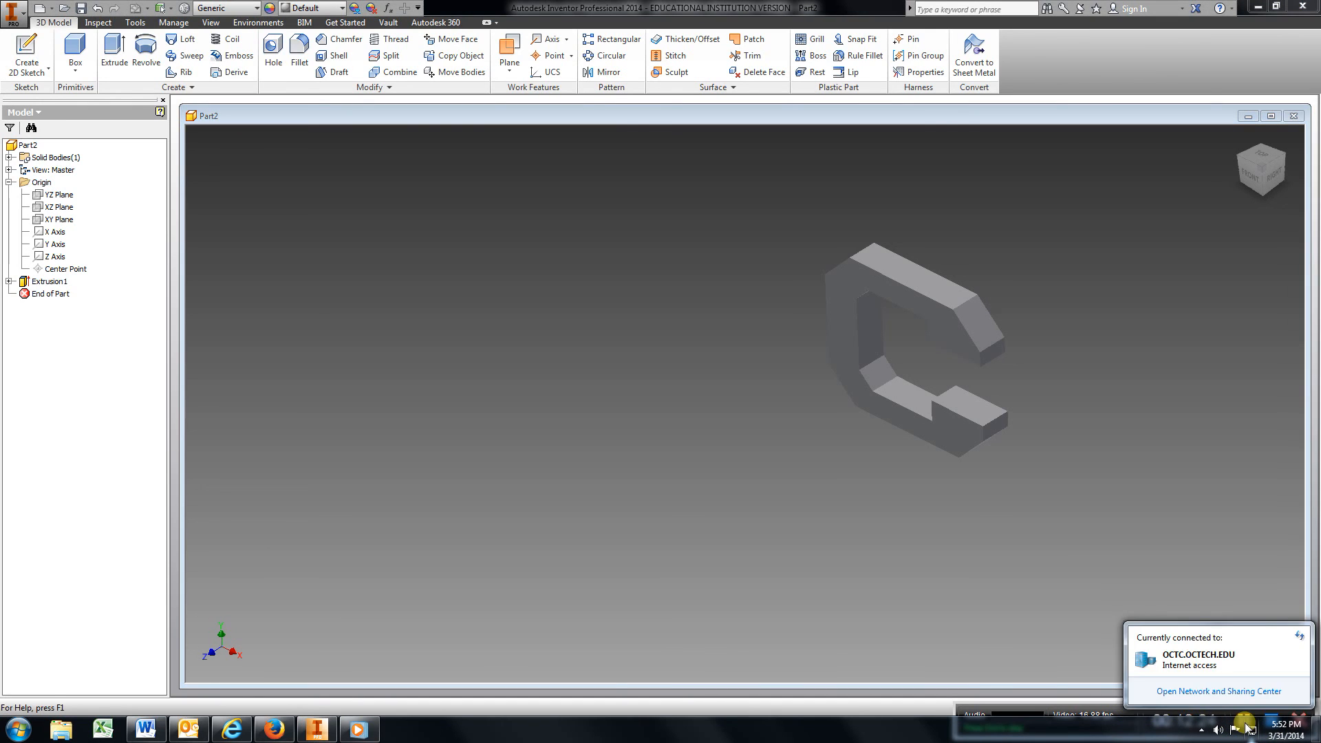
left_click(1270, 730)
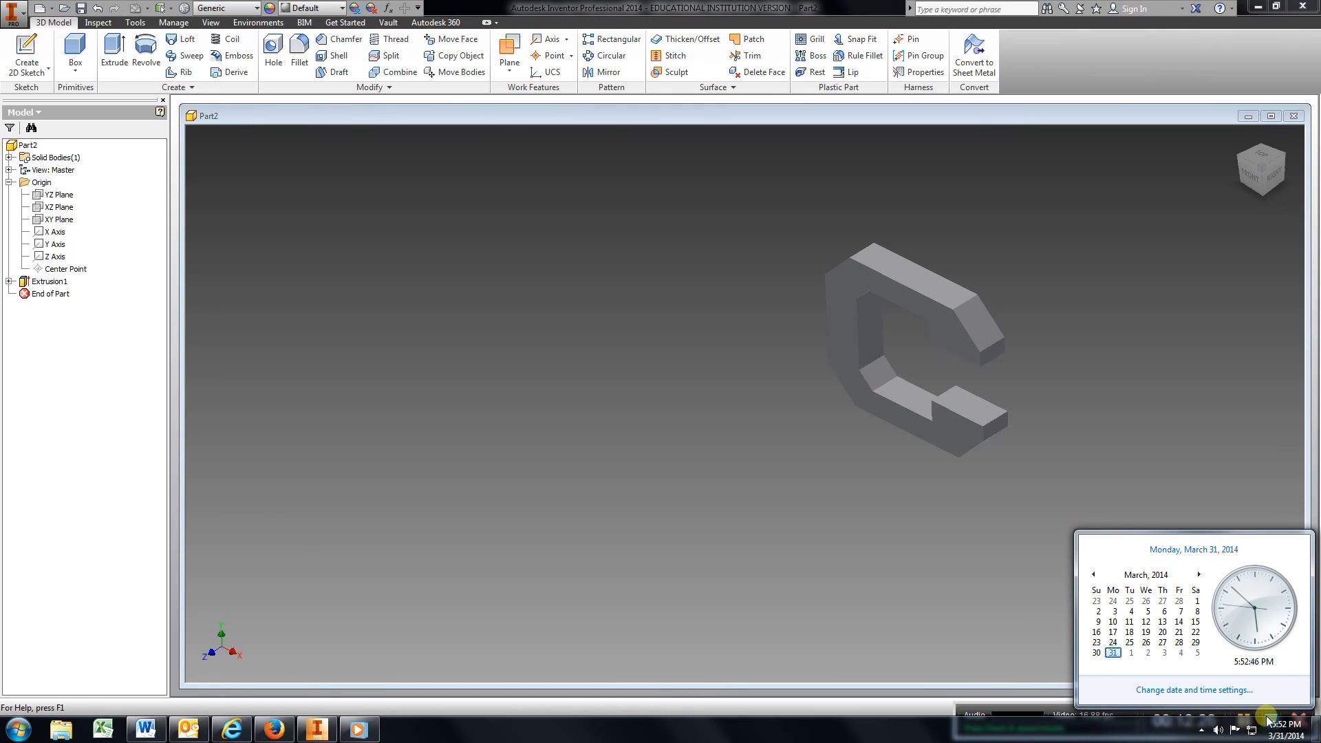
left_click(1066, 549)
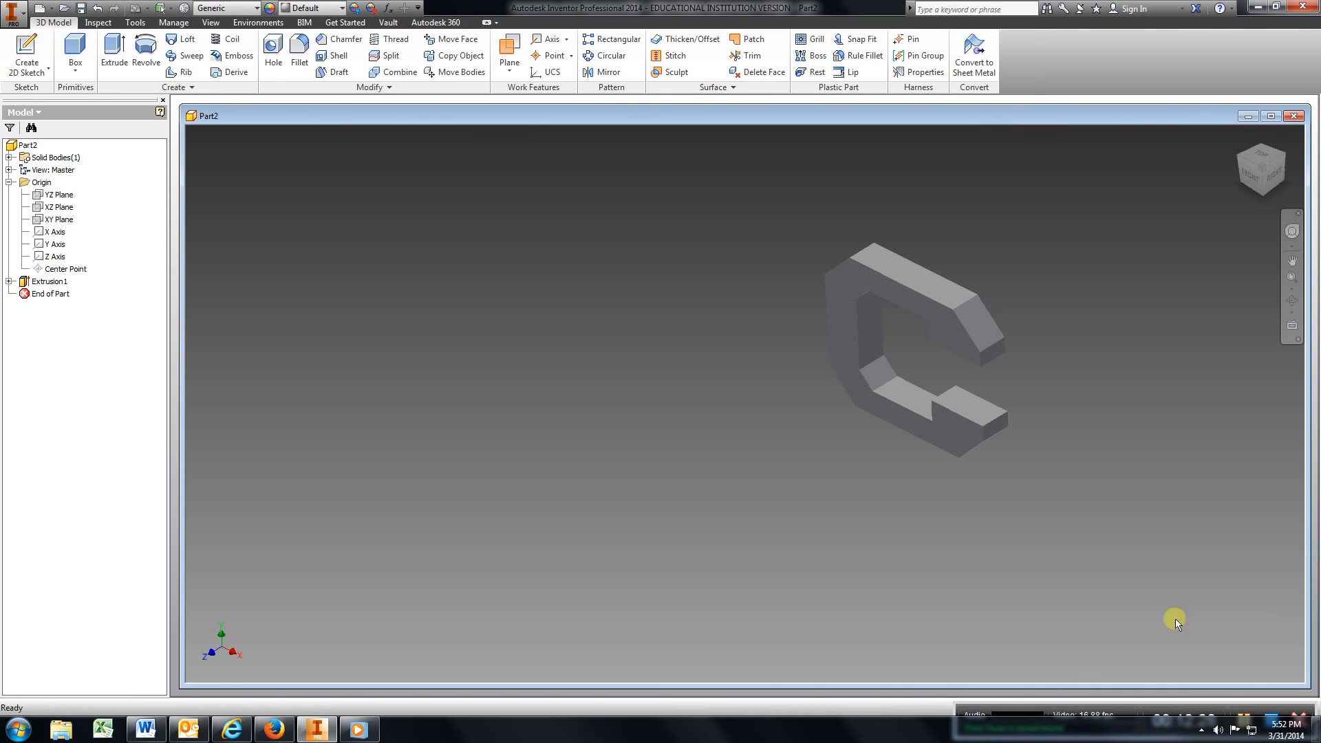
left_click(1244, 719)
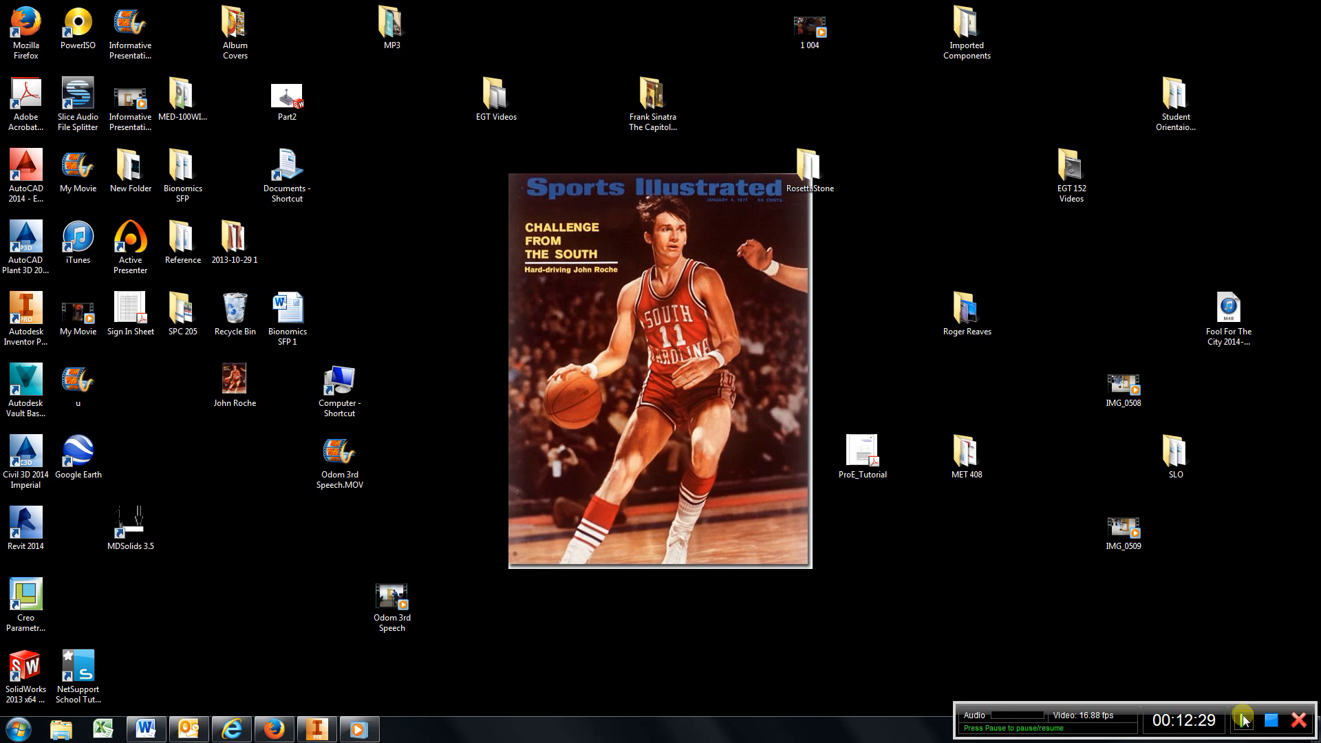
left_click(1244, 720)
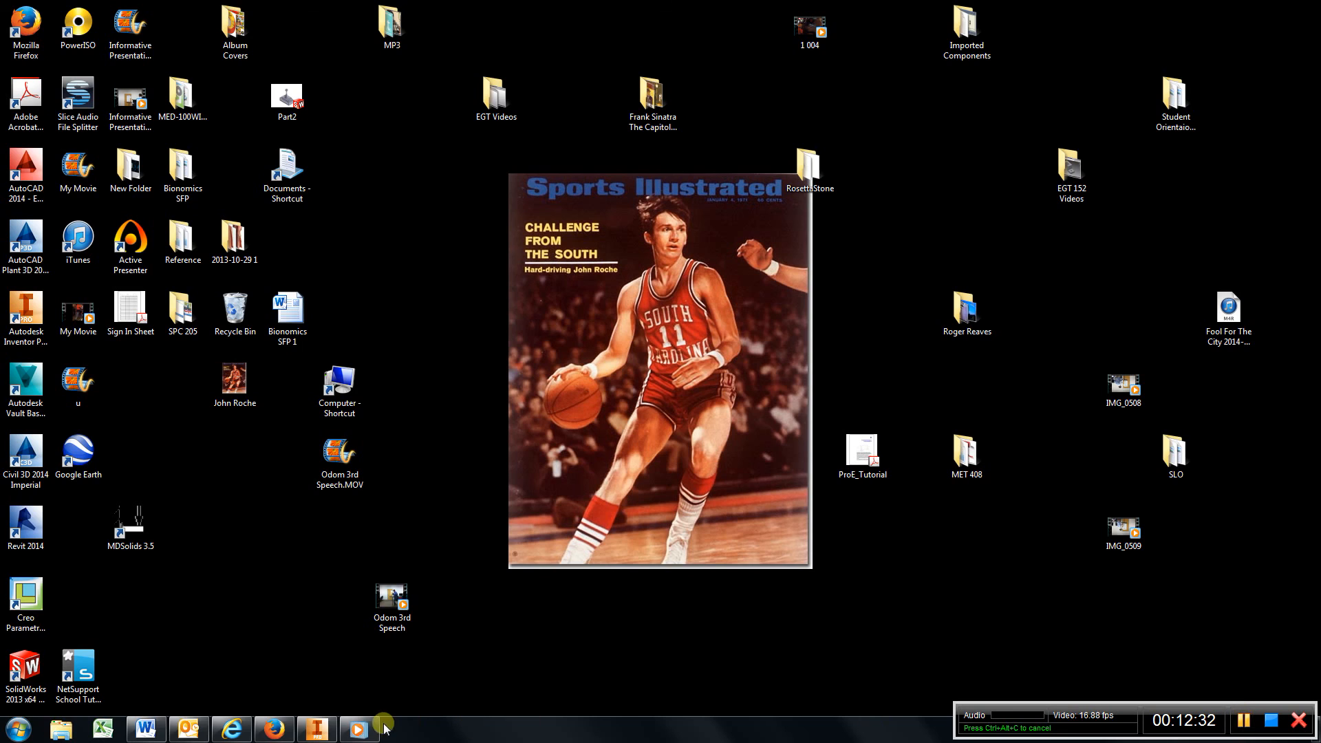
left_click(92, 365)
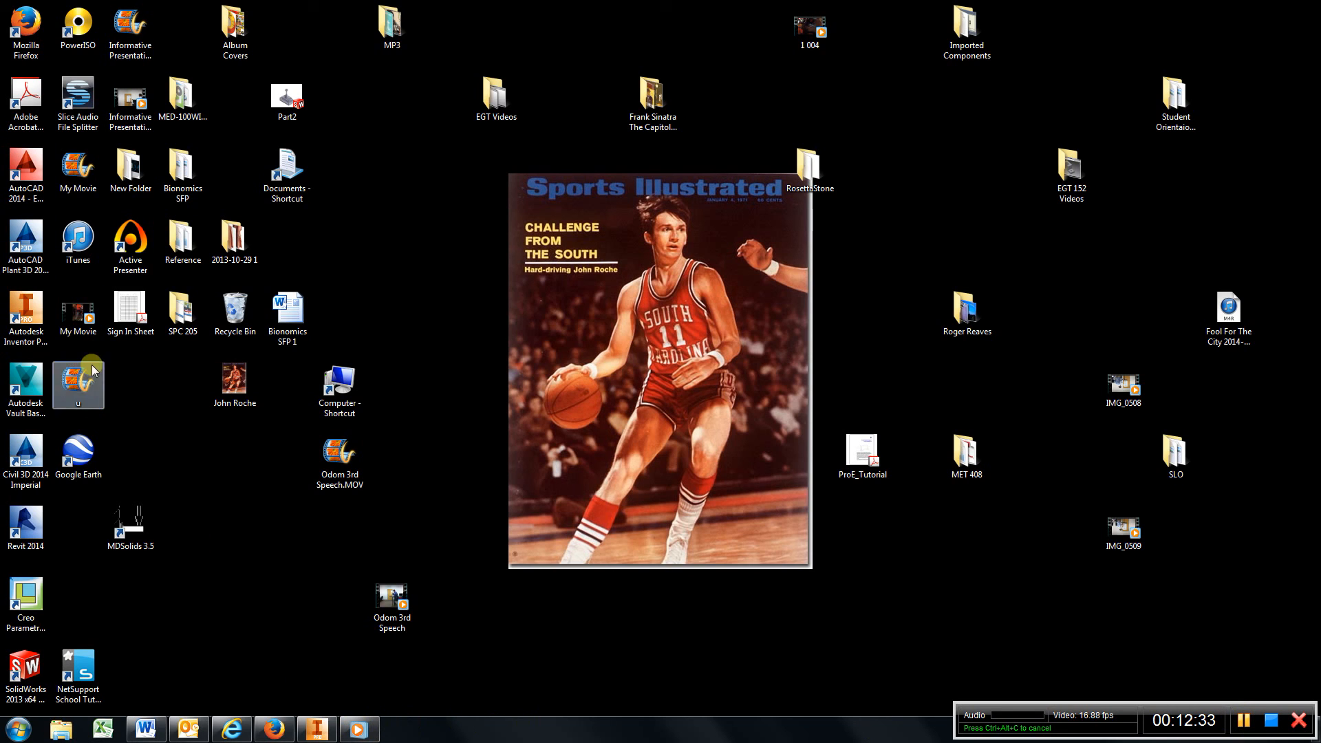
left_click(149, 253)
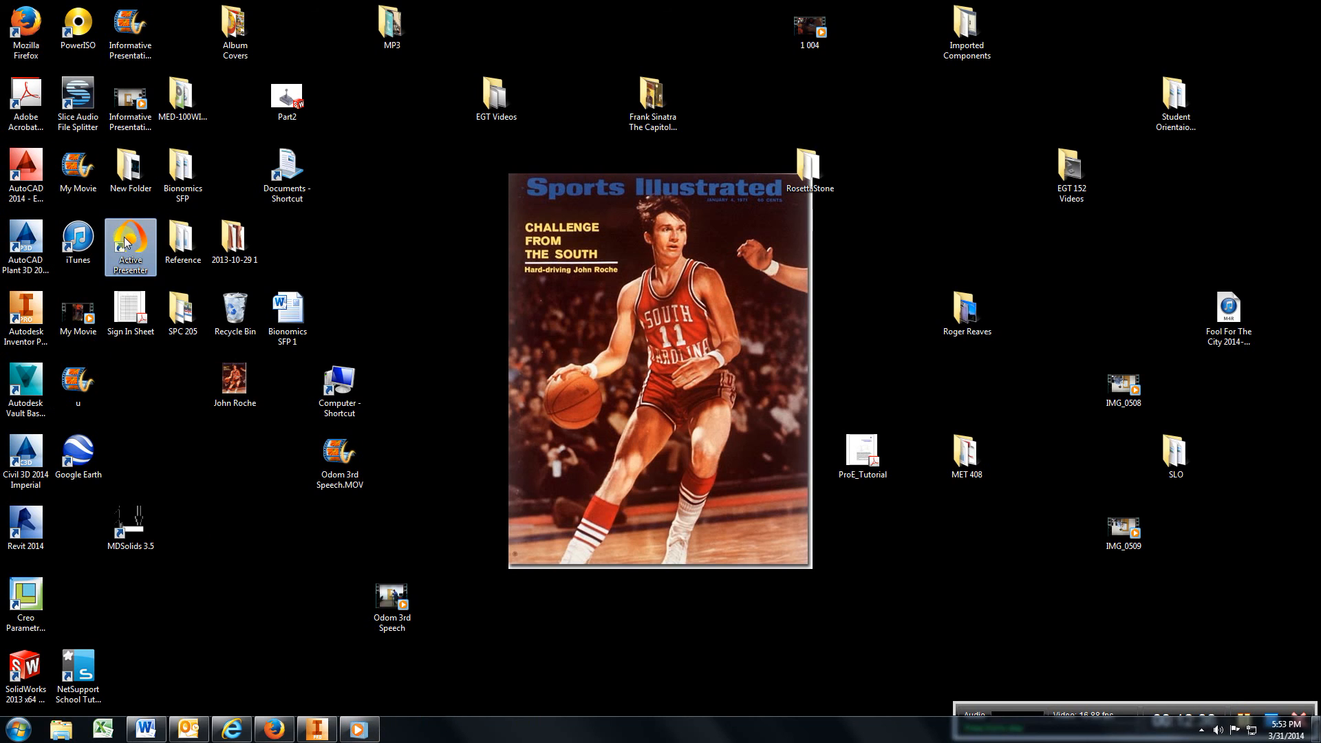
Switch to the media player, play video 5.1 from about 02:22, and close the player
left_click(359, 730)
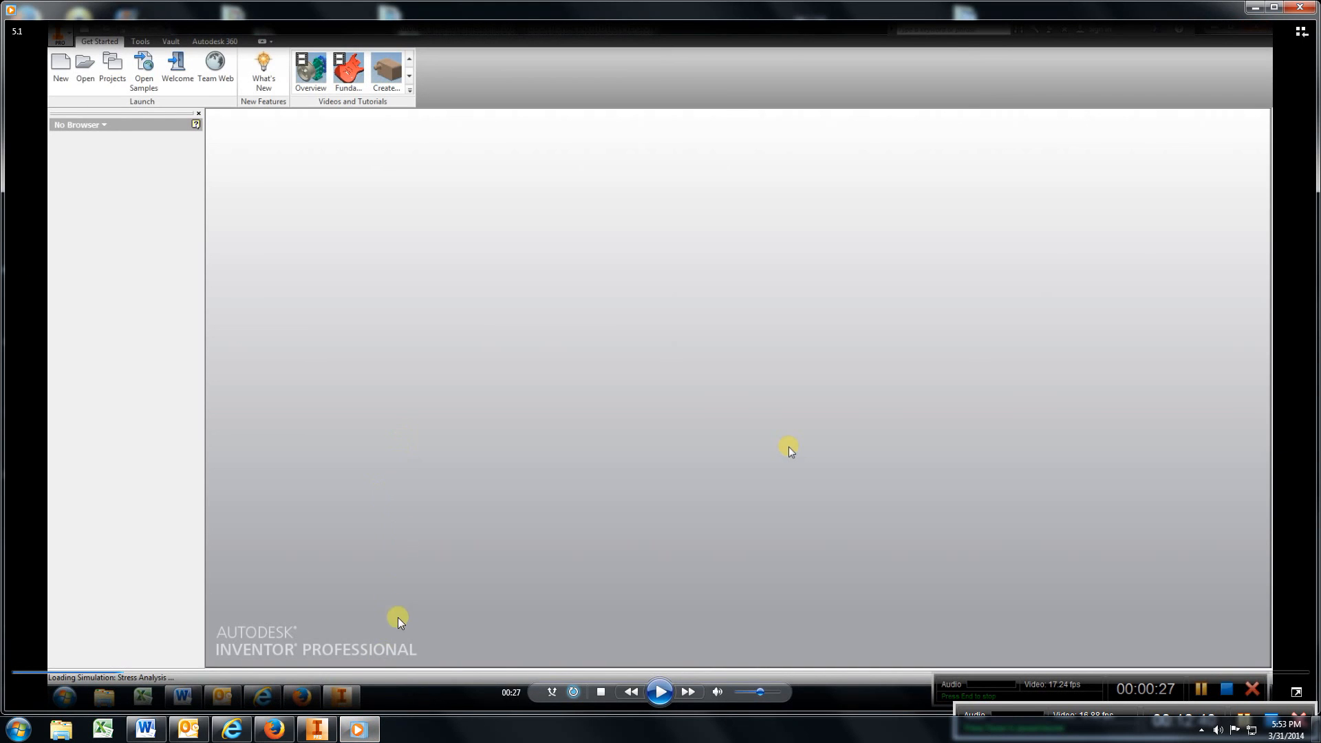
left_click(660, 692)
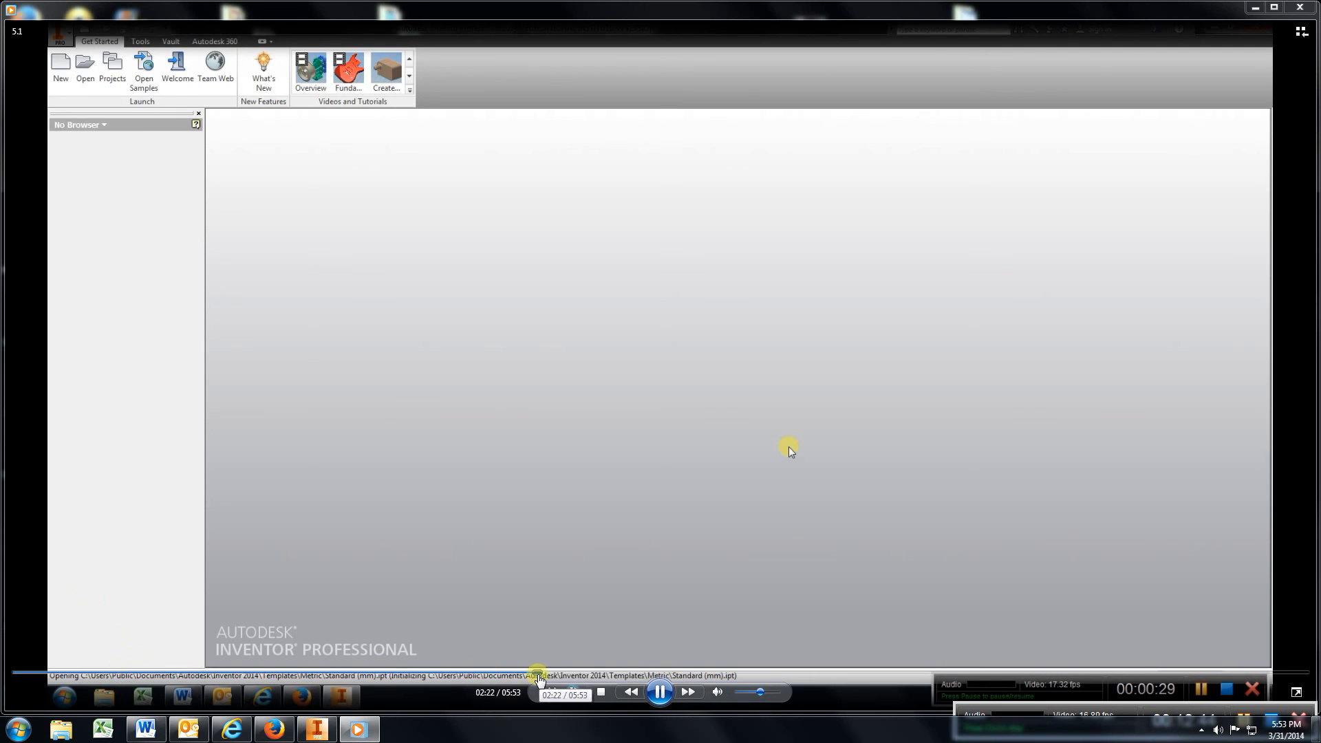
left_click(540, 678)
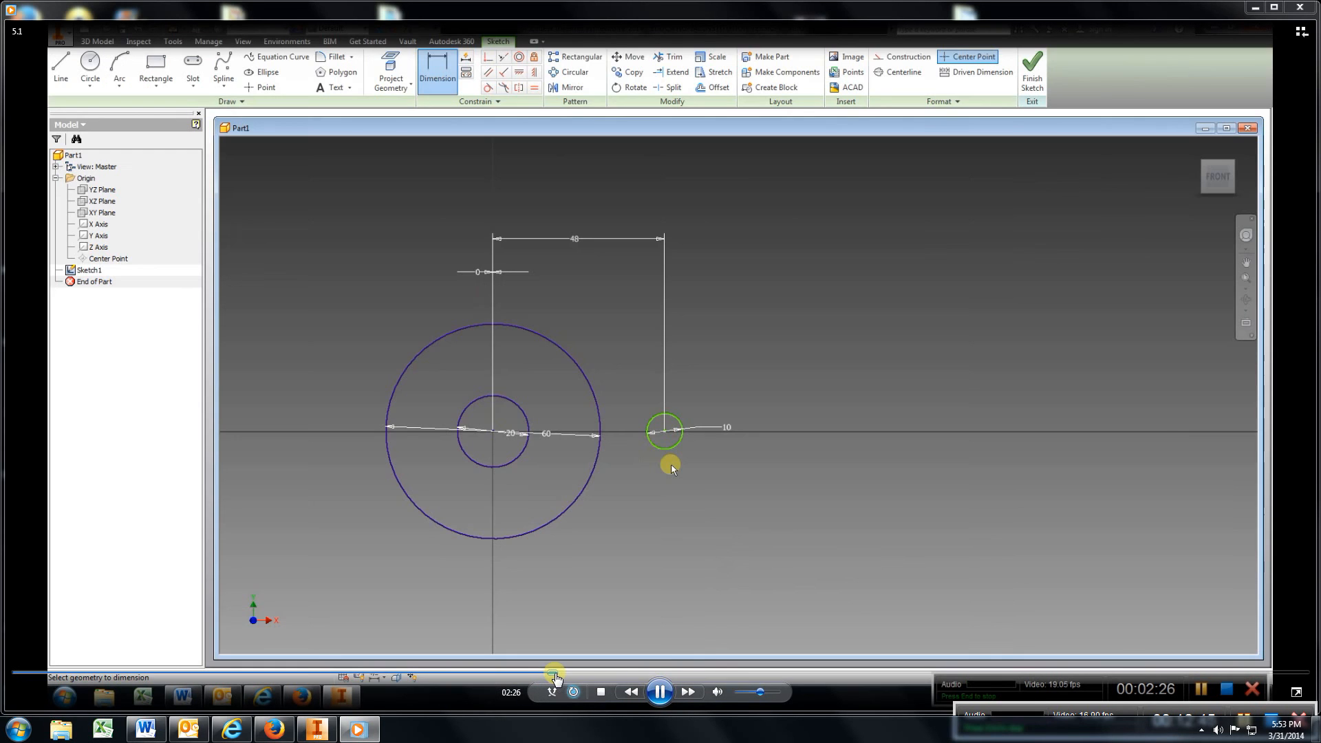
left_click(1302, 7)
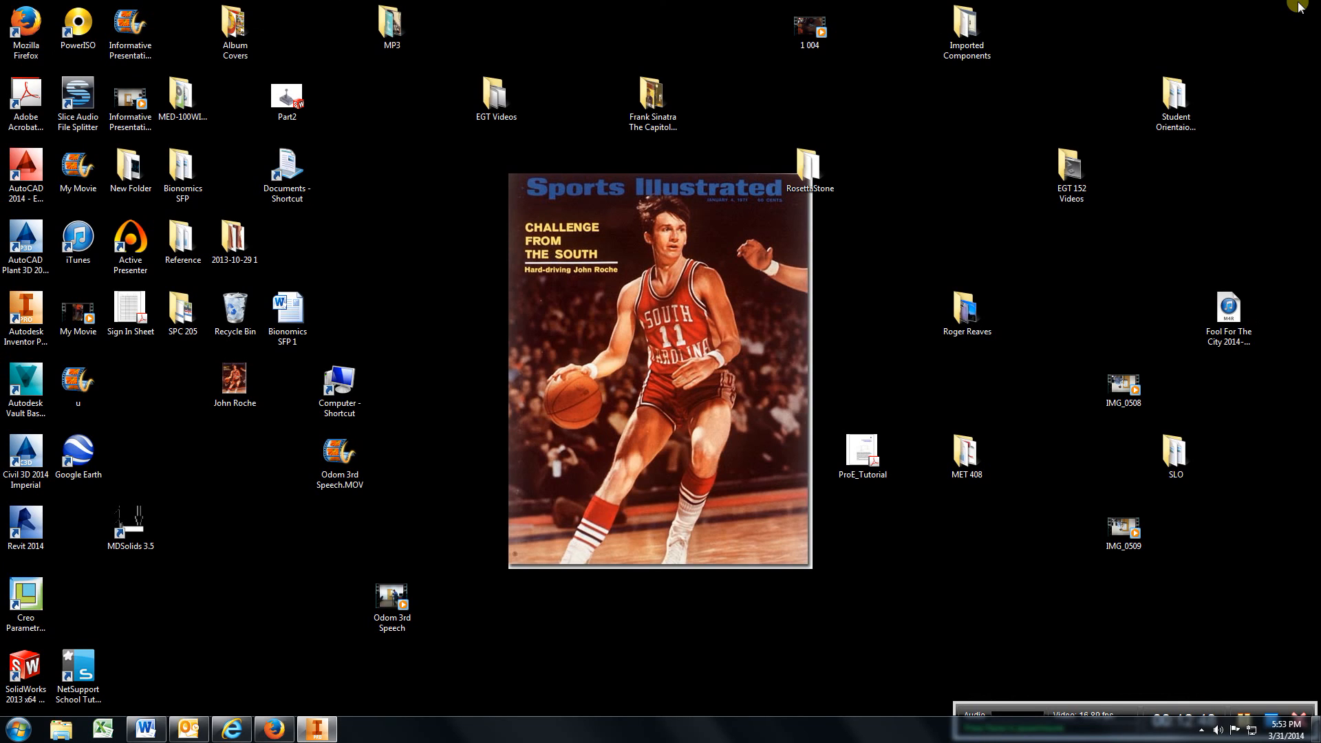